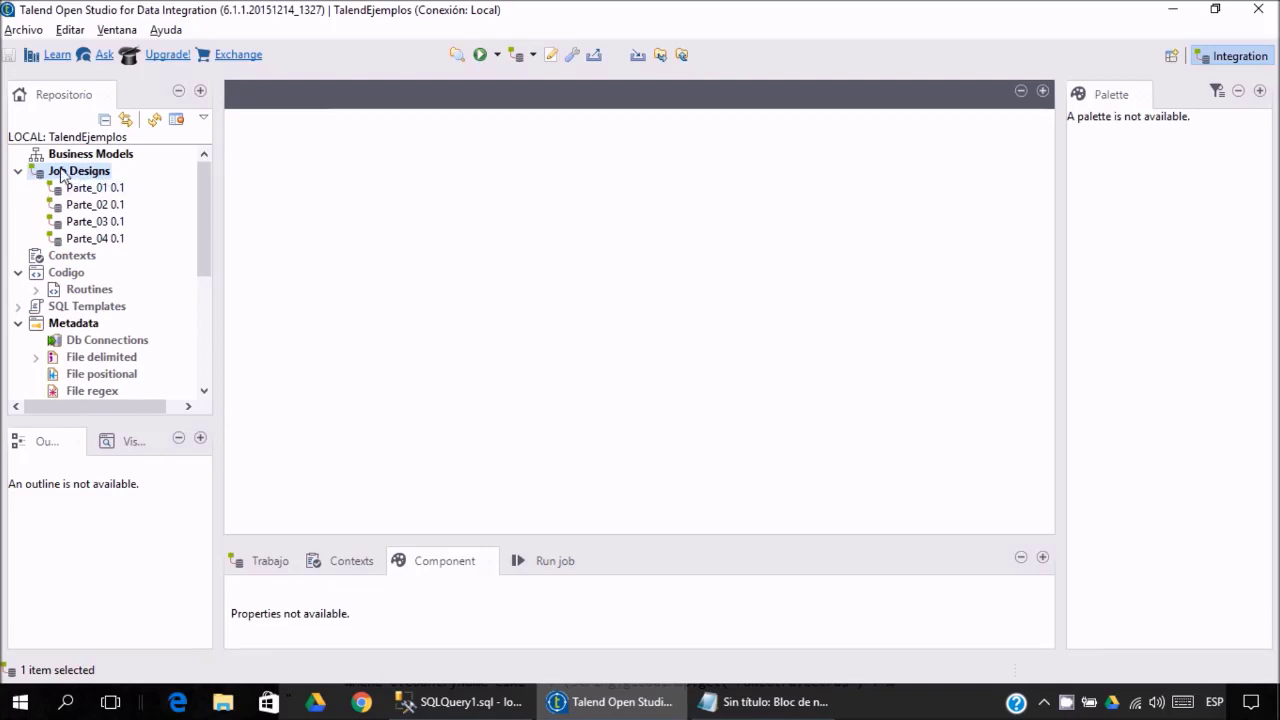
Create a new job design named Parte_05.
right_click(62, 174)
click(97, 182)
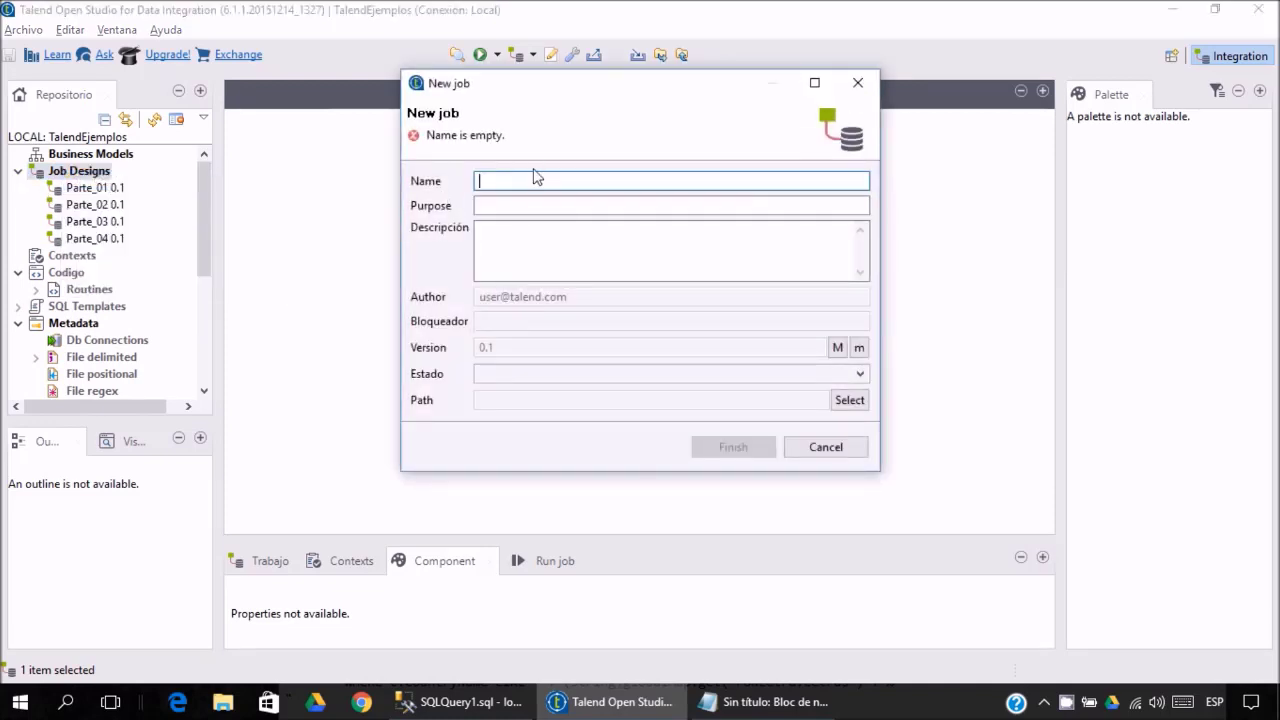
text(Parte_05)
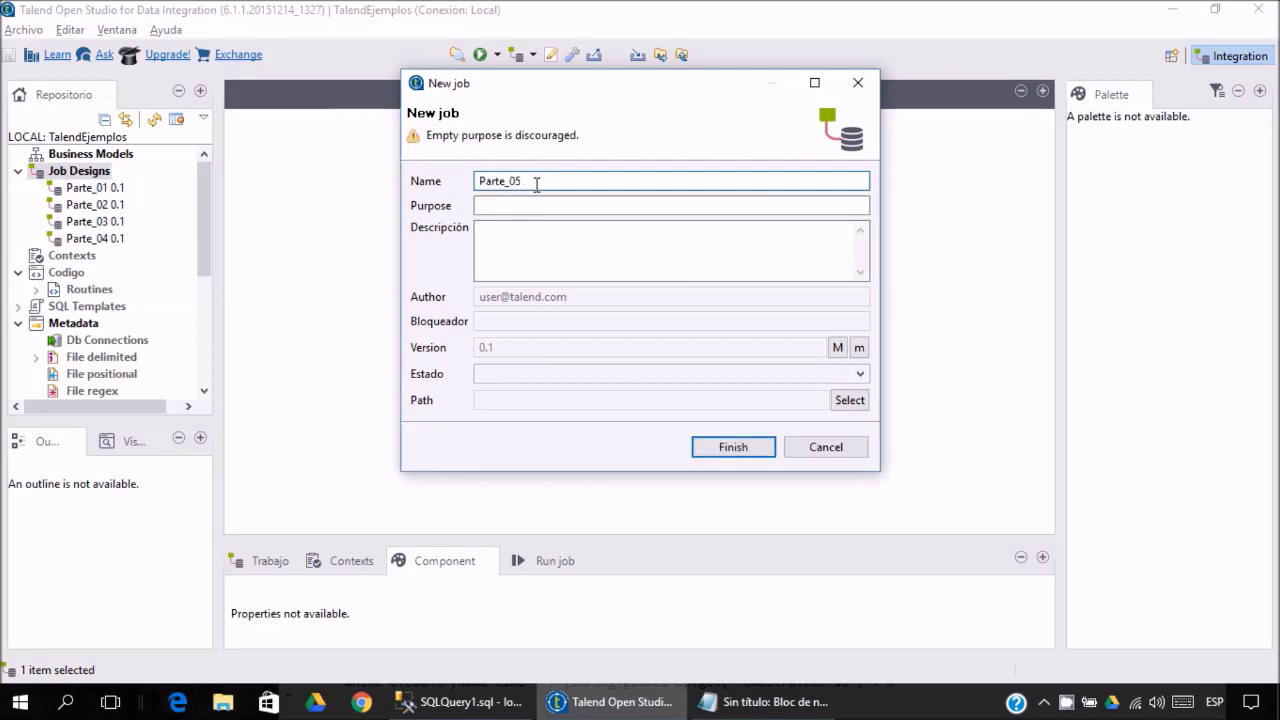
click(754, 449)
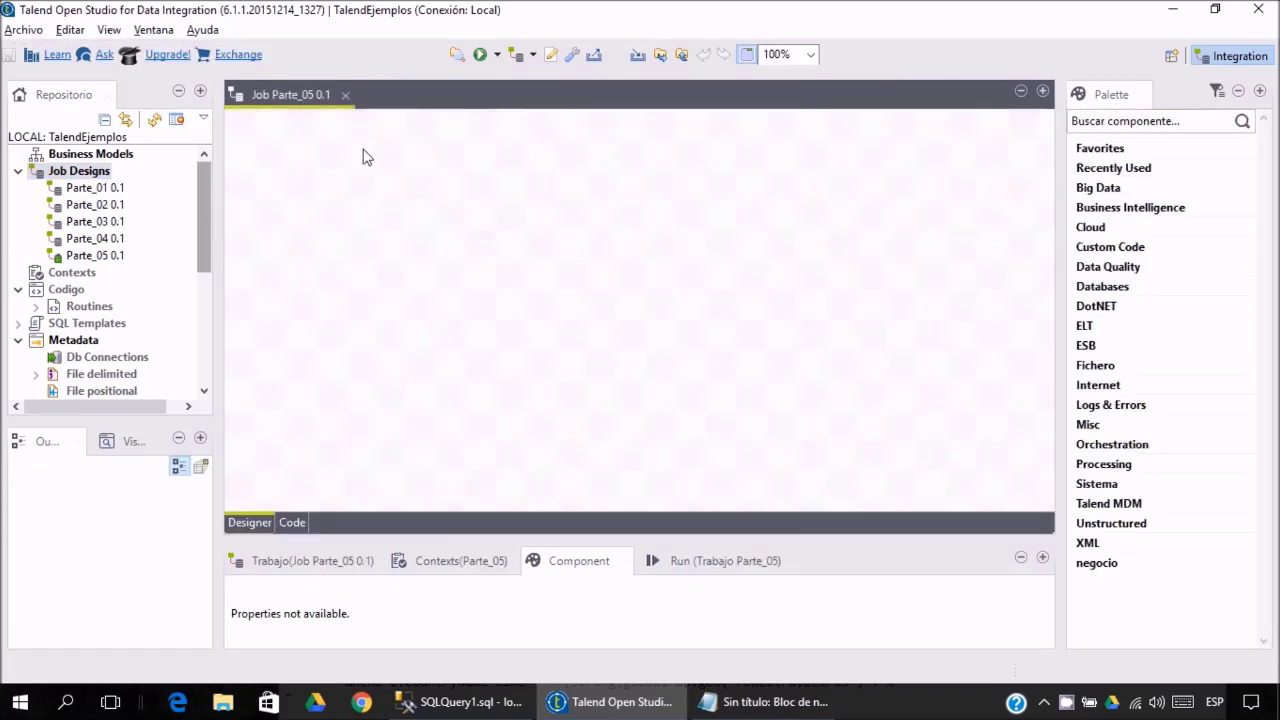
Start a new database connection in the repository metadata and name it WWI_Connection.
drag(201, 177, 204, 275)
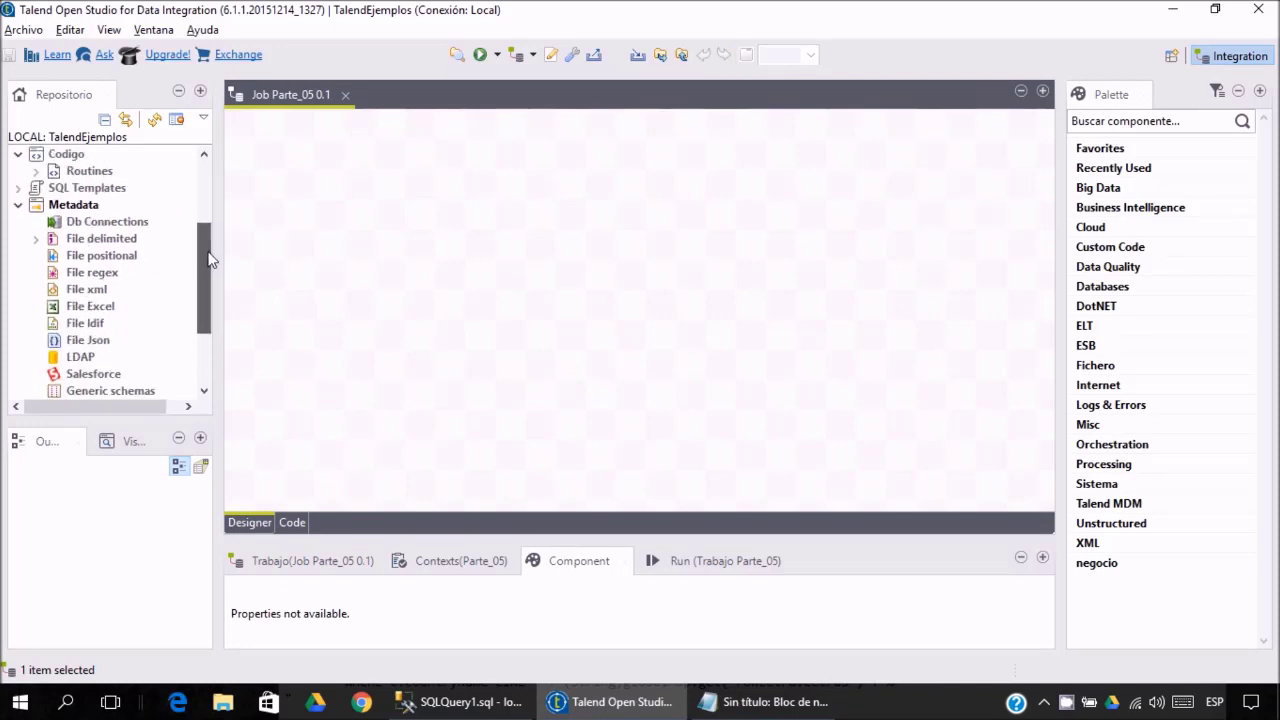
click(96, 222)
right_click(137, 224)
click(168, 232)
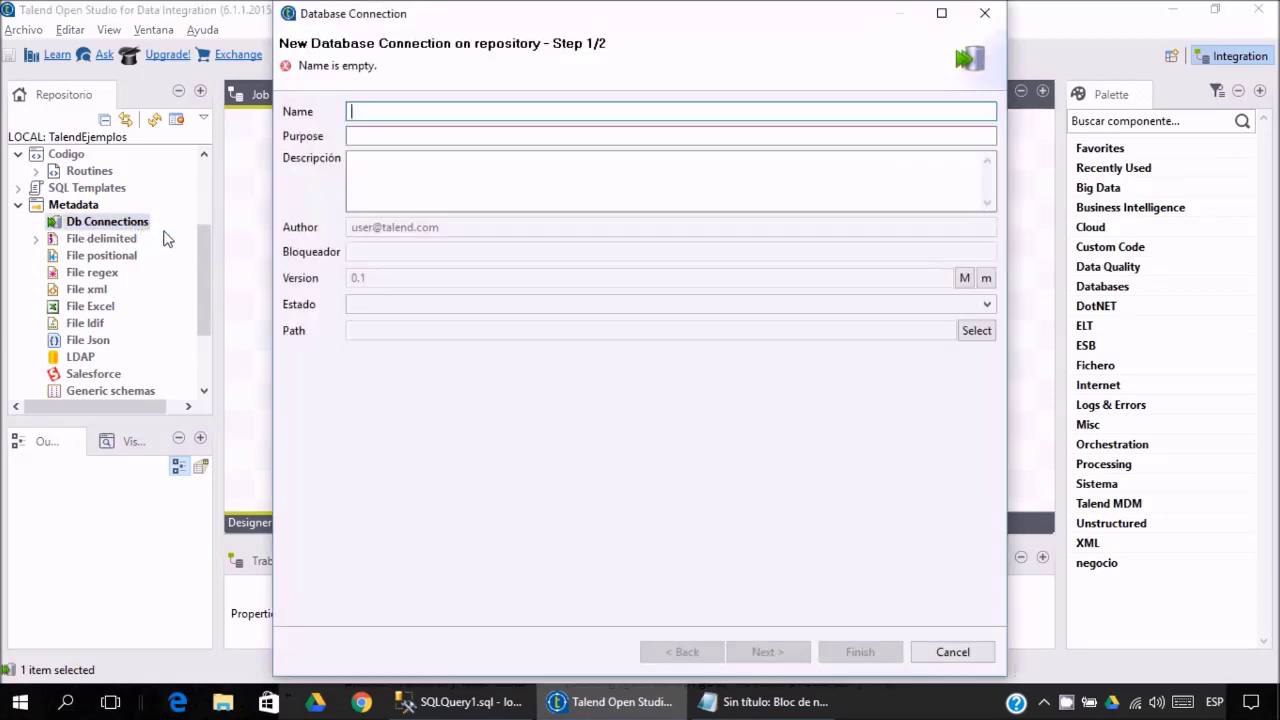
text(WWI_Connection)
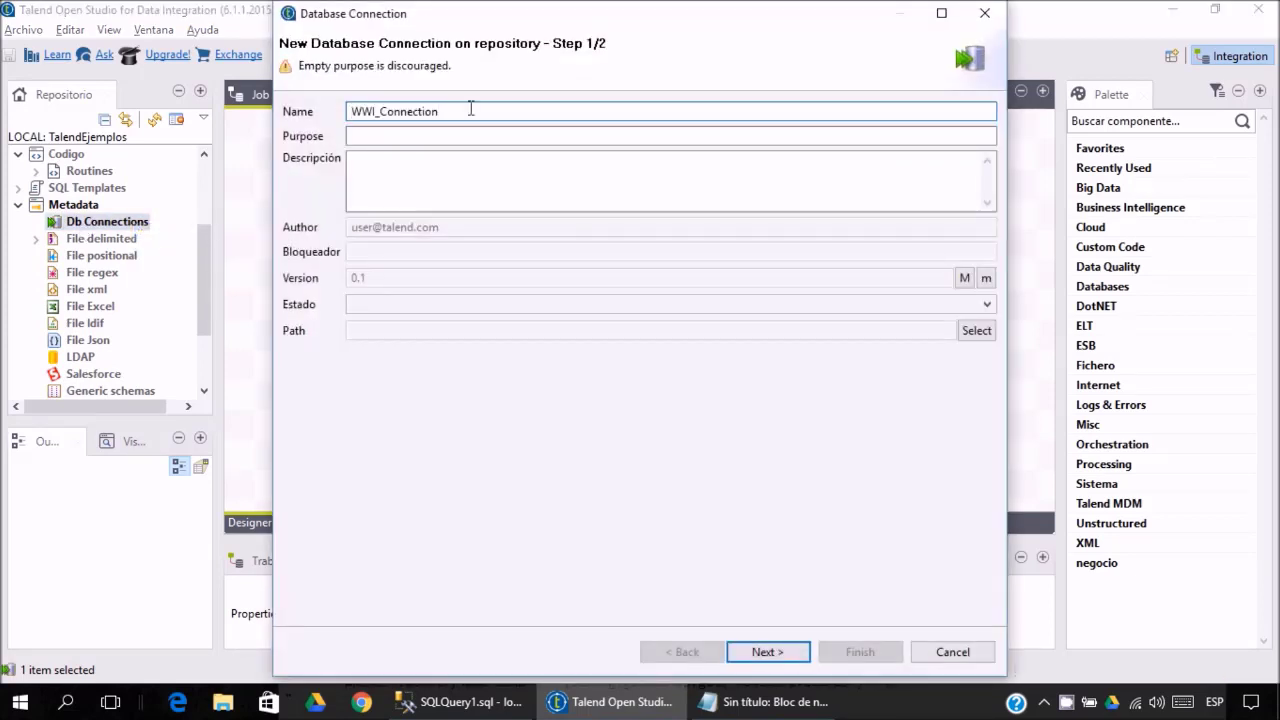
Switch to SQL Server Management Studio, locate the WideWorldImporters database, and return to the connection's name in Talend.
double_click(357, 112)
click(424, 698)
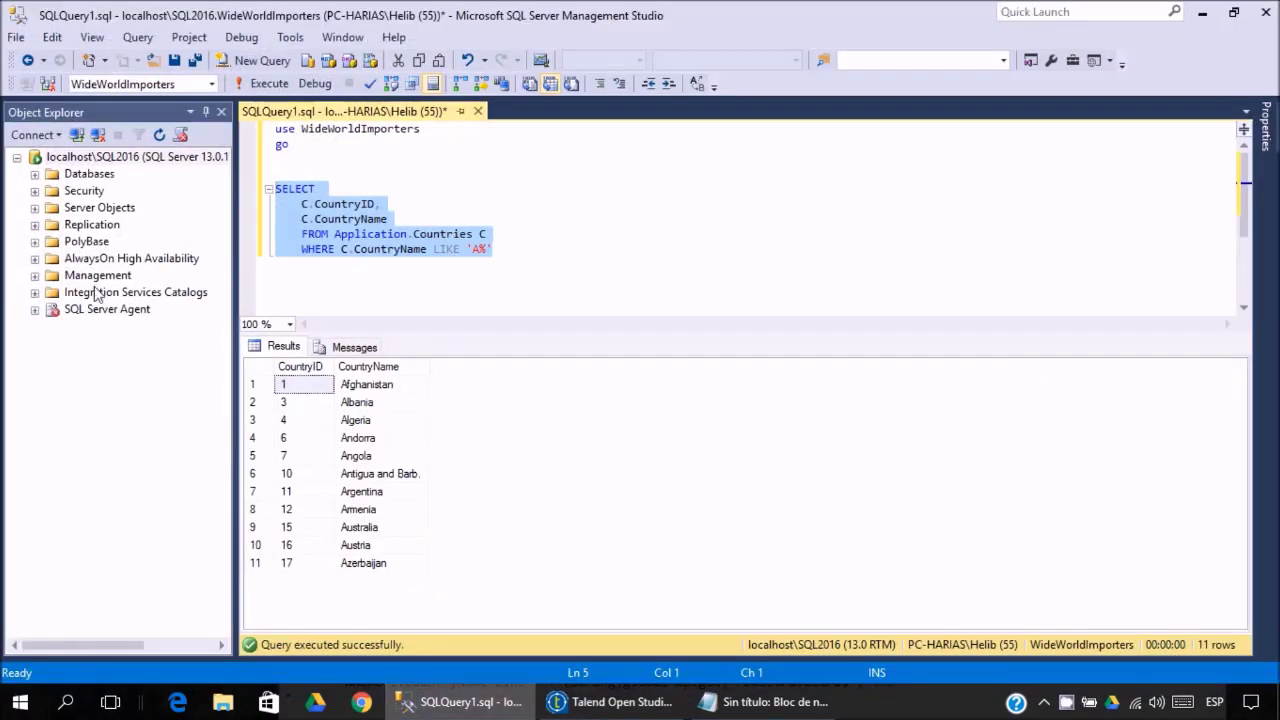
click(35, 173)
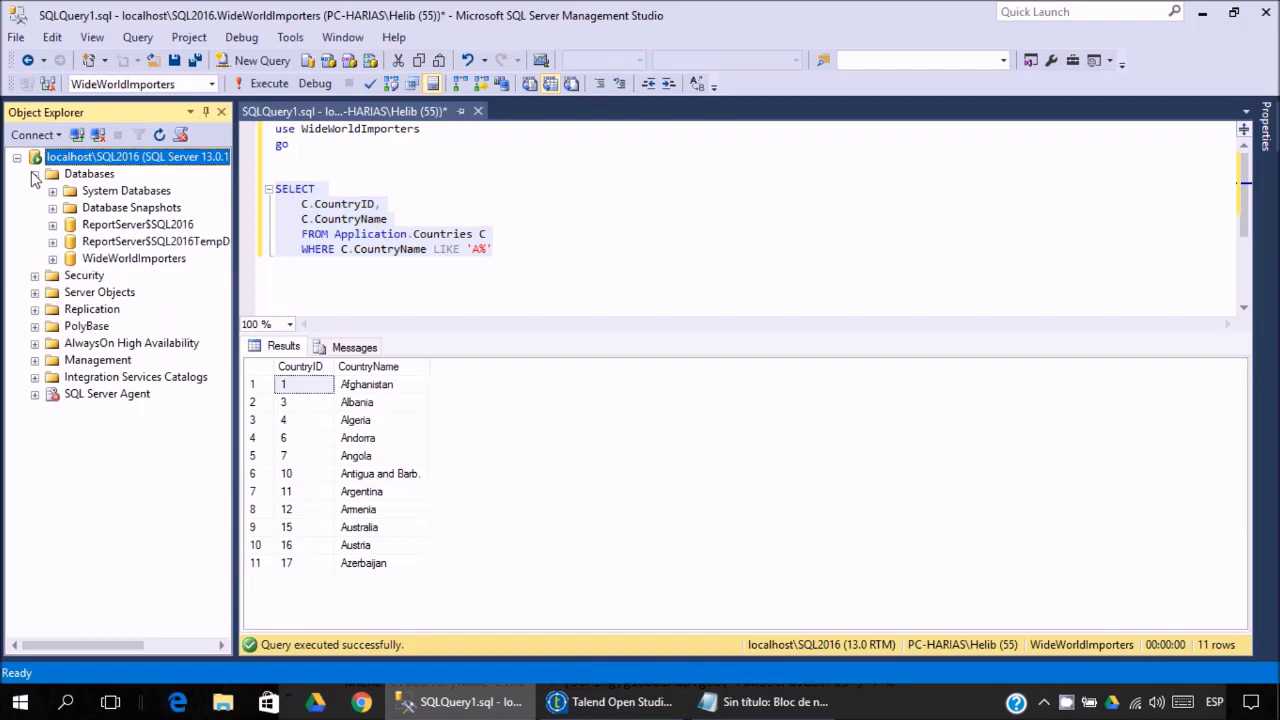
click(118, 259)
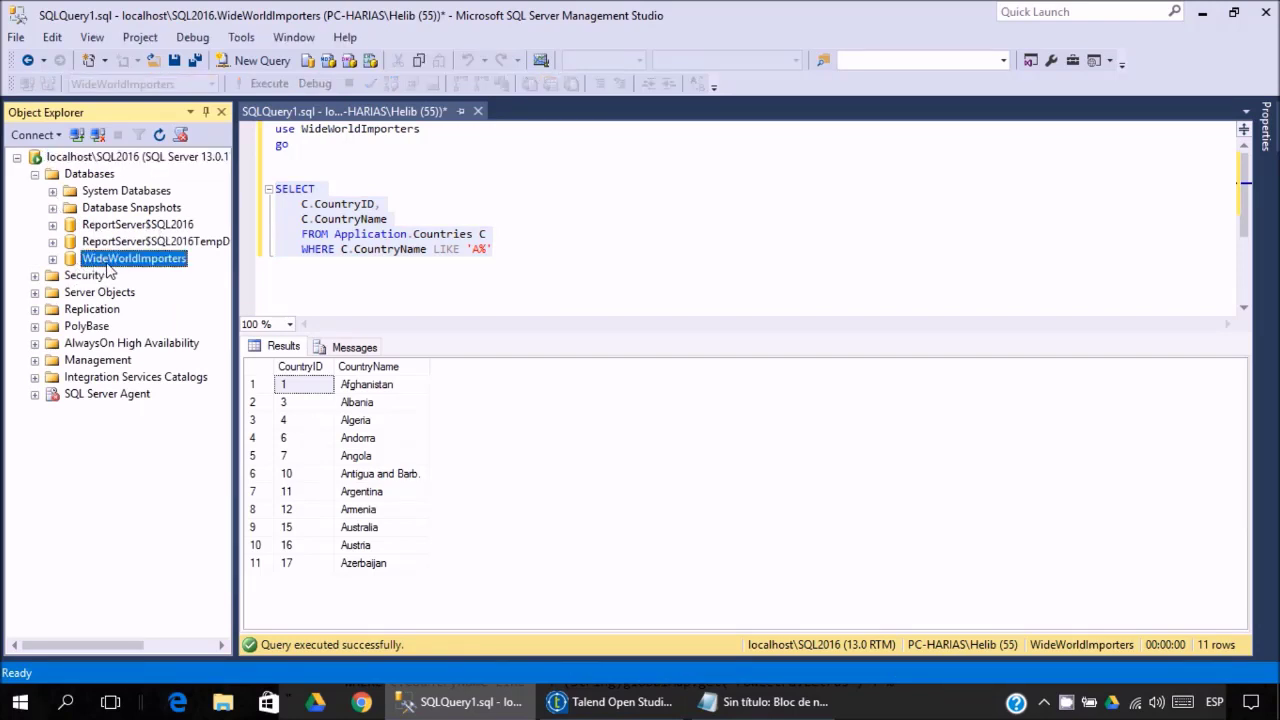
click(1203, 18)
drag(378, 114, 350, 112)
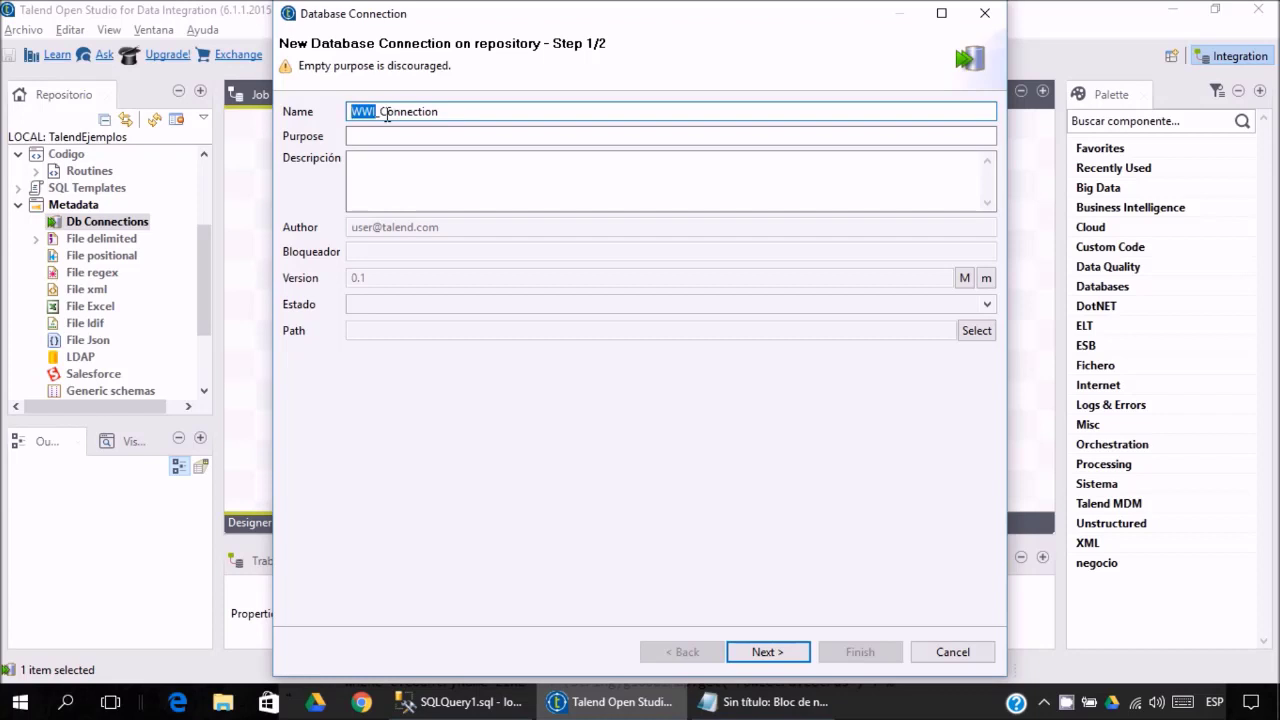
click(375, 113)
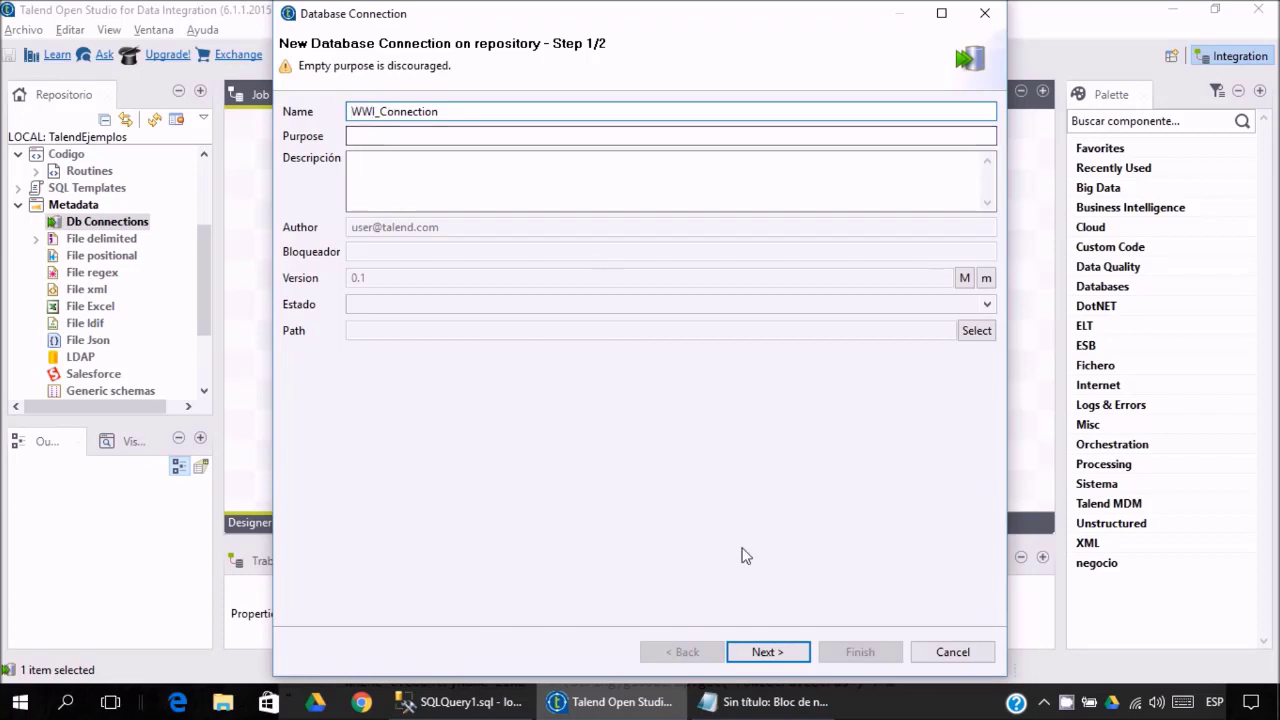
Set the connection's database type to Microsoft SQL Server, the login to sa, and enter the login password.
click(766, 652)
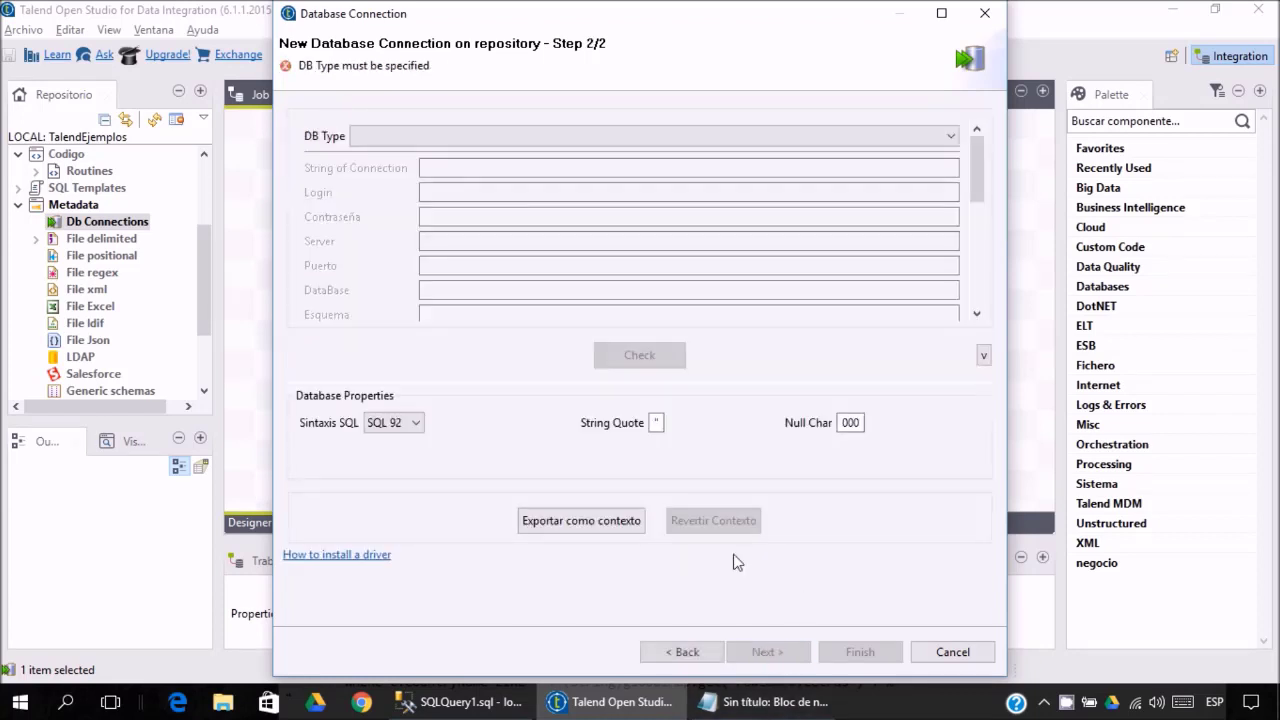
click(952, 135)
drag(950, 195, 953, 292)
click(562, 225)
click(497, 192)
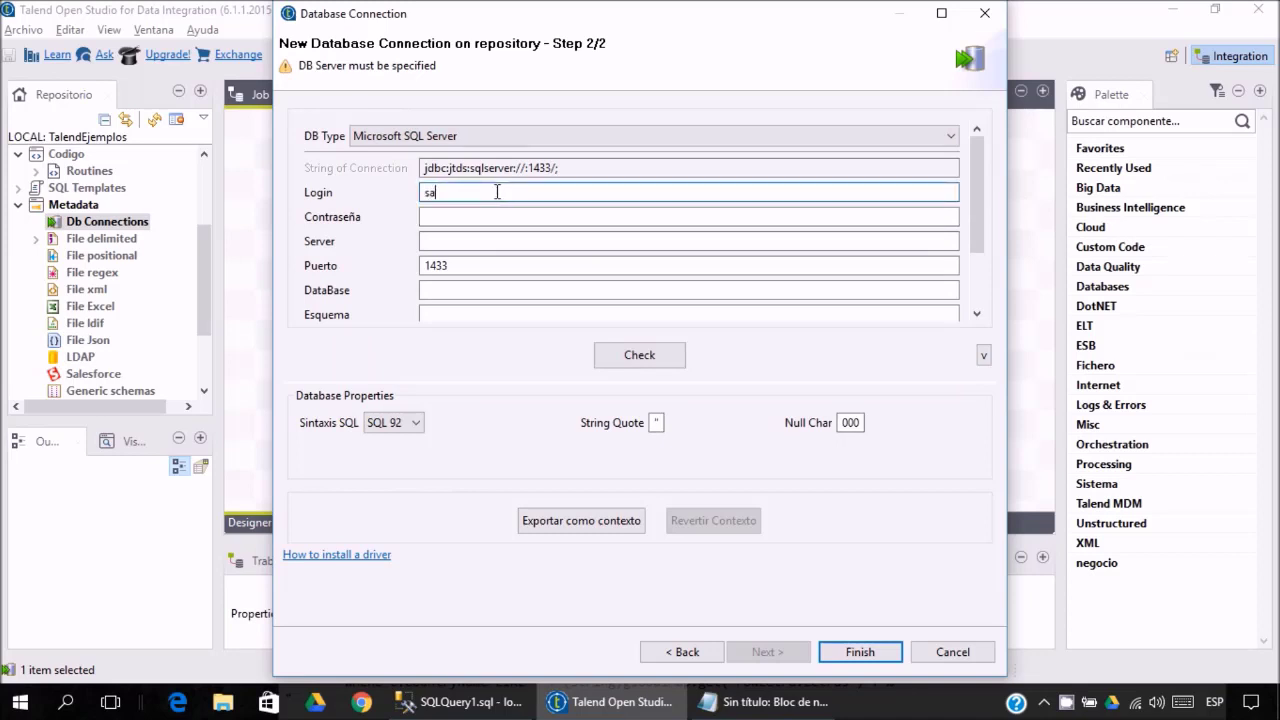
click(485, 216)
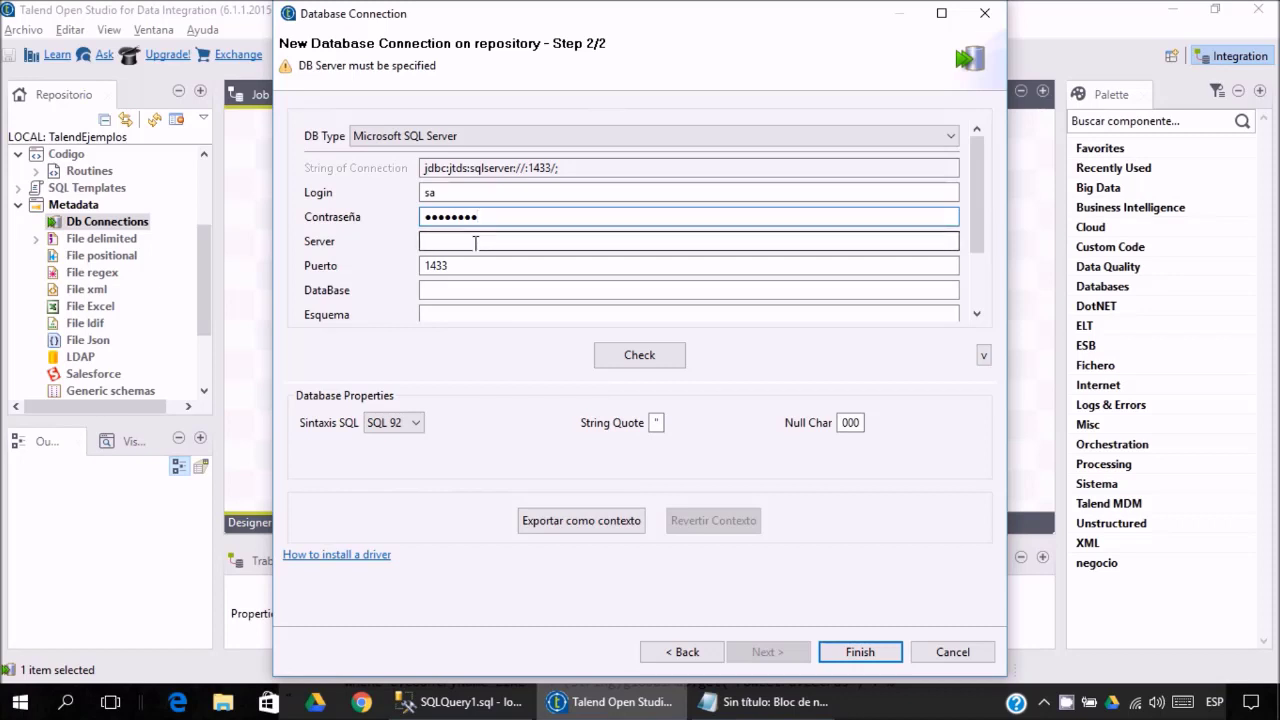
Set the connection's server to localhost.
click(476, 242)
text(local)
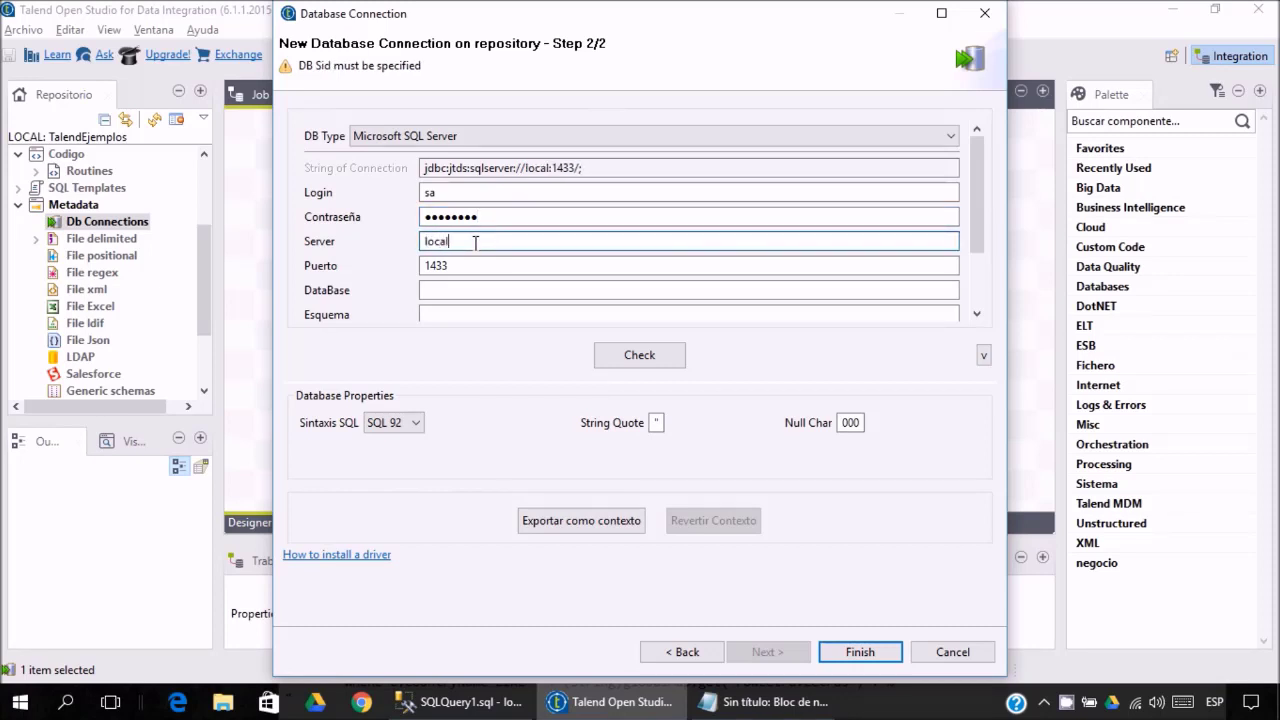
text(host)
Copy the WideWorldImporters name from SQL Server Management Studio as the connection's database and set the schema to dbo.
scroll(942, 200, down, 2)
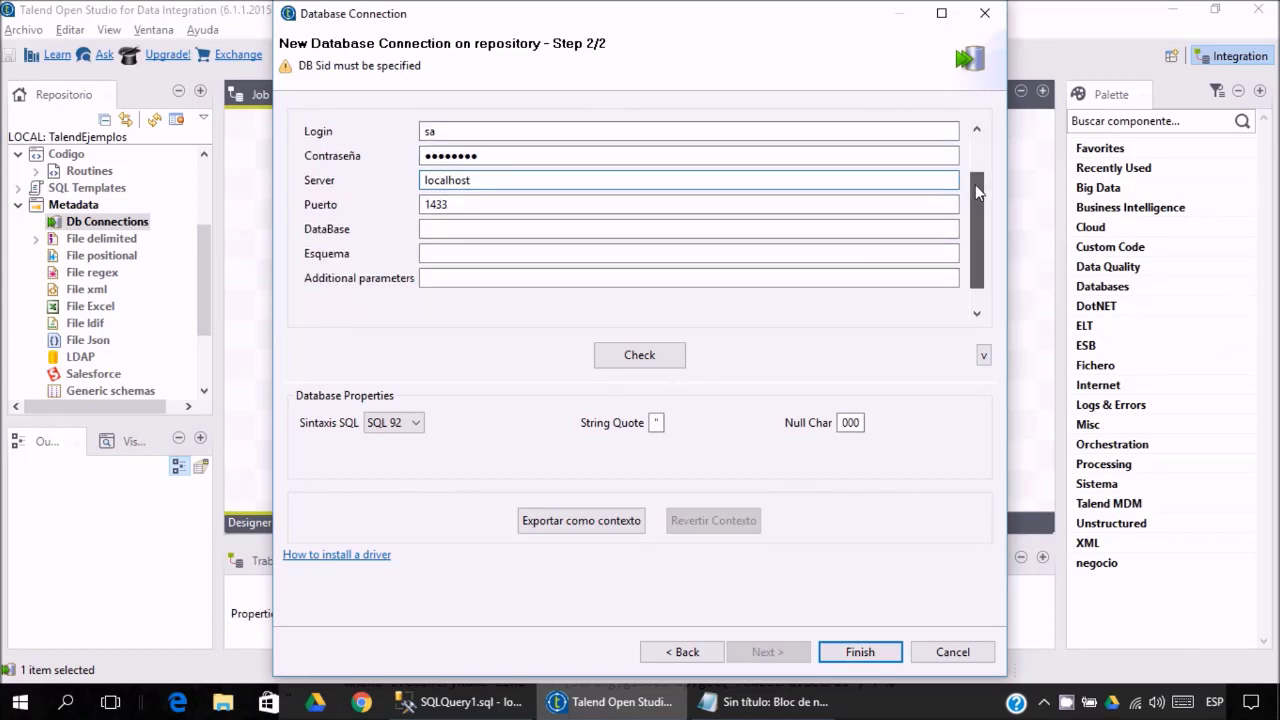
click(476, 224)
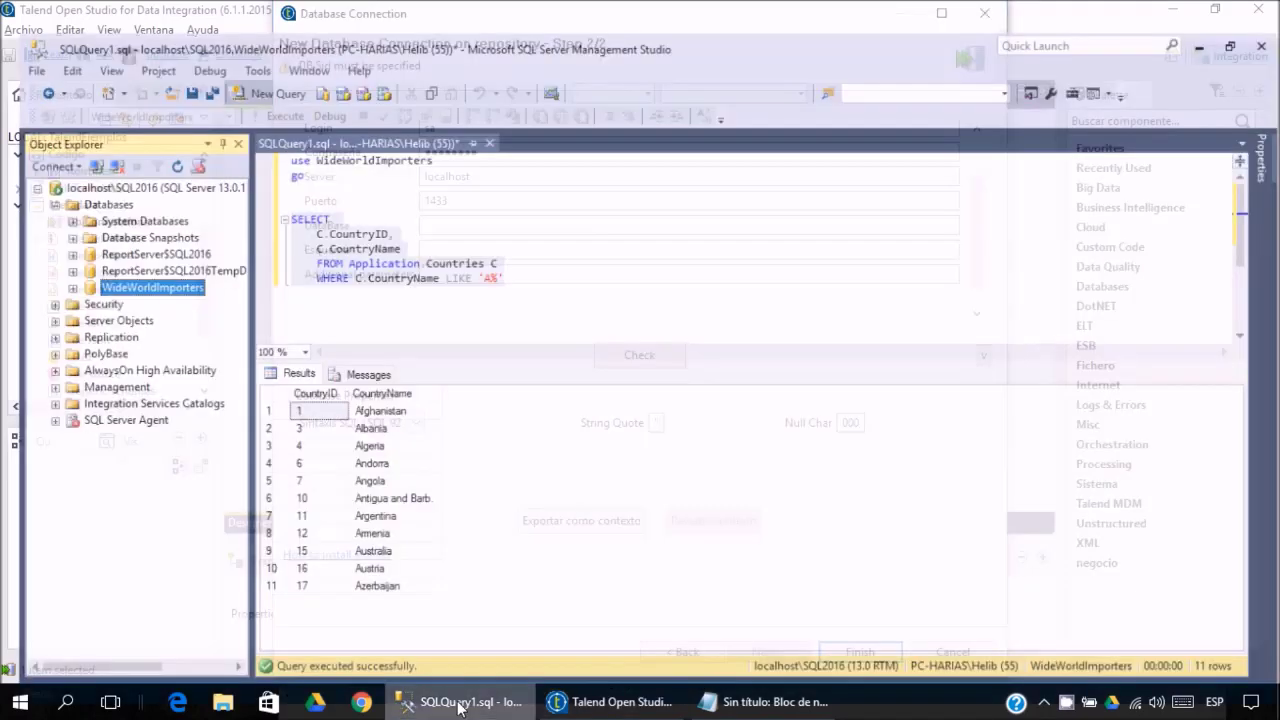
click(460, 701)
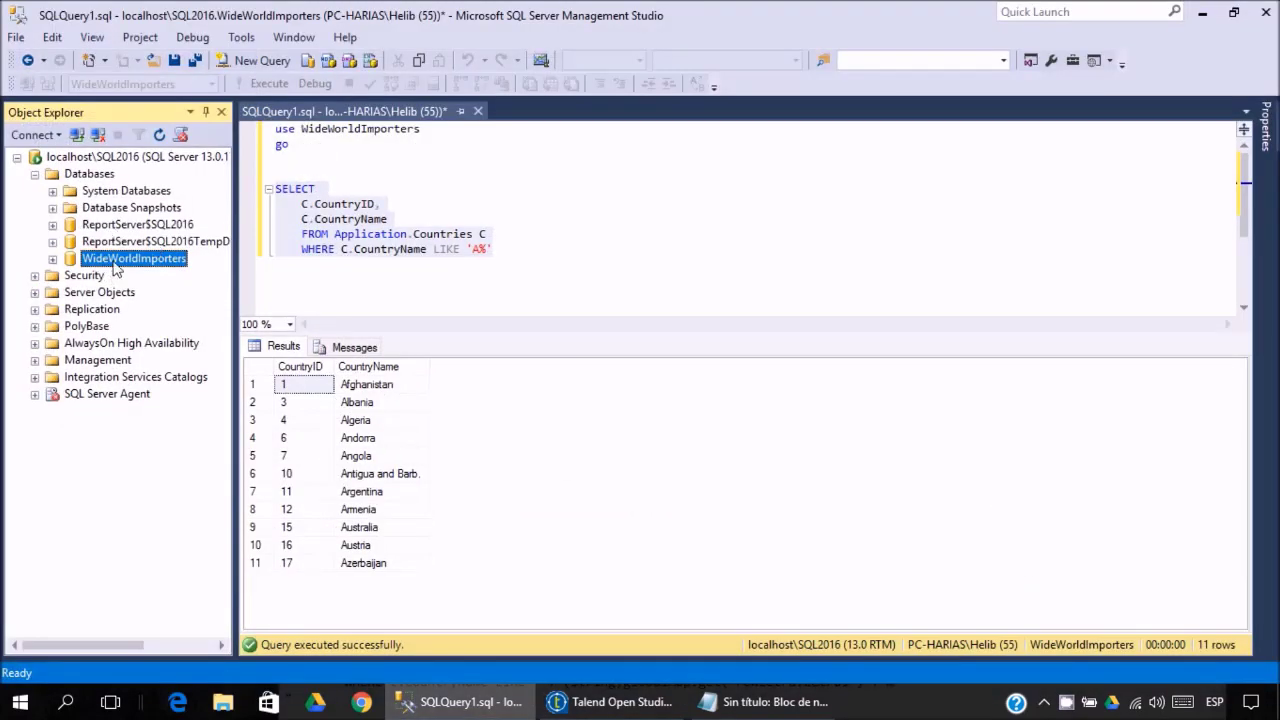
right_click(116, 262)
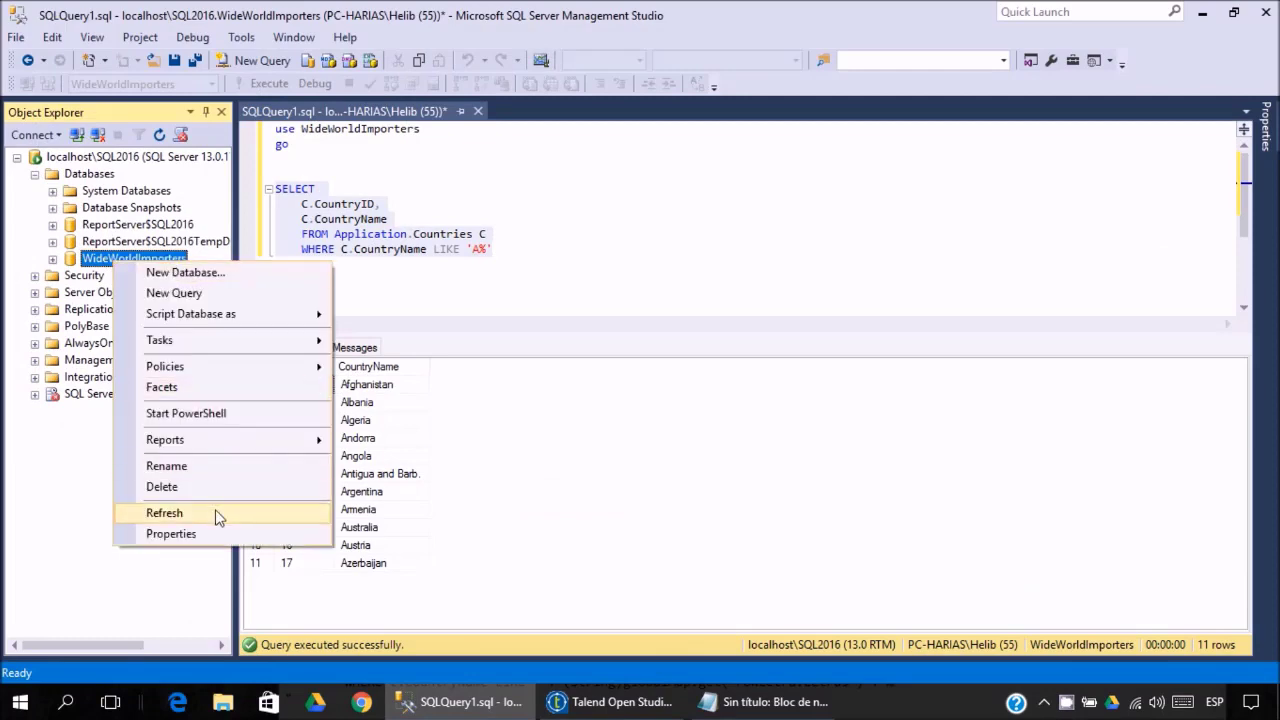
click(220, 467)
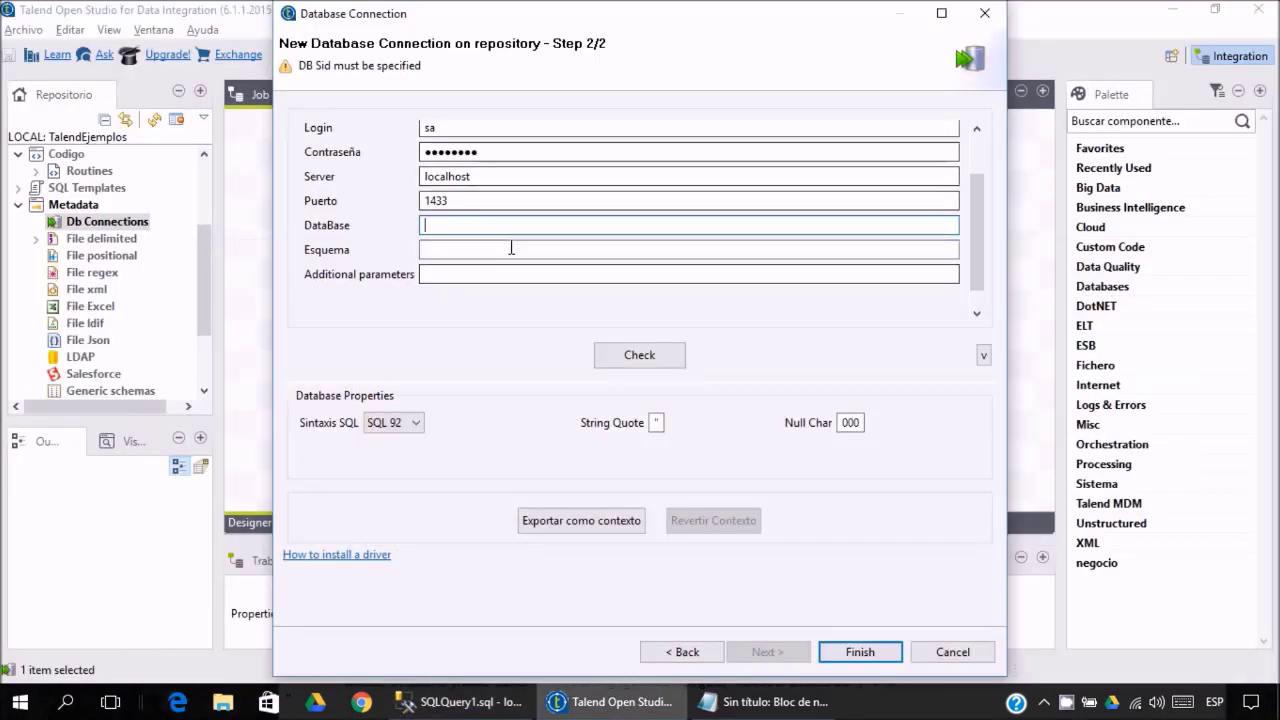
text(WideWorldImporters)
click(491, 249)
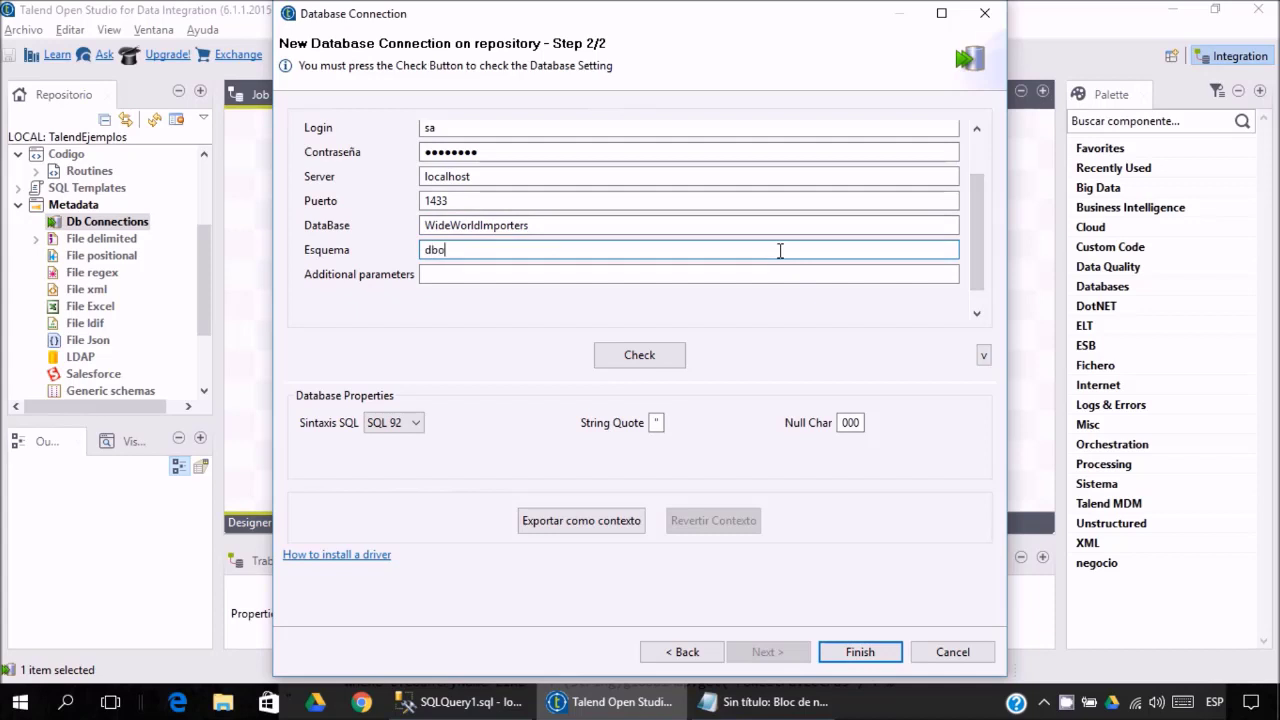
Look up the server instance in SQL Server Management Studio and enter Instace=SQL2016 as the connection's additional parameters.
scroll(980, 255, down, 1)
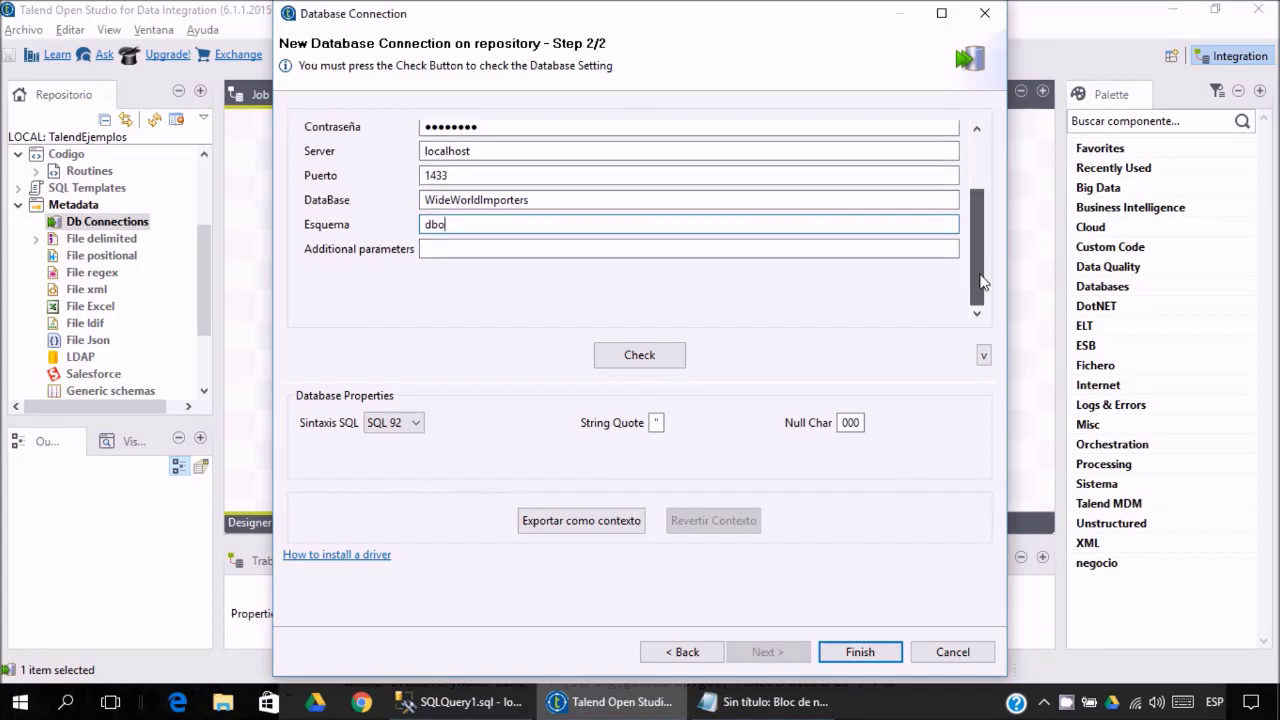
click(846, 250)
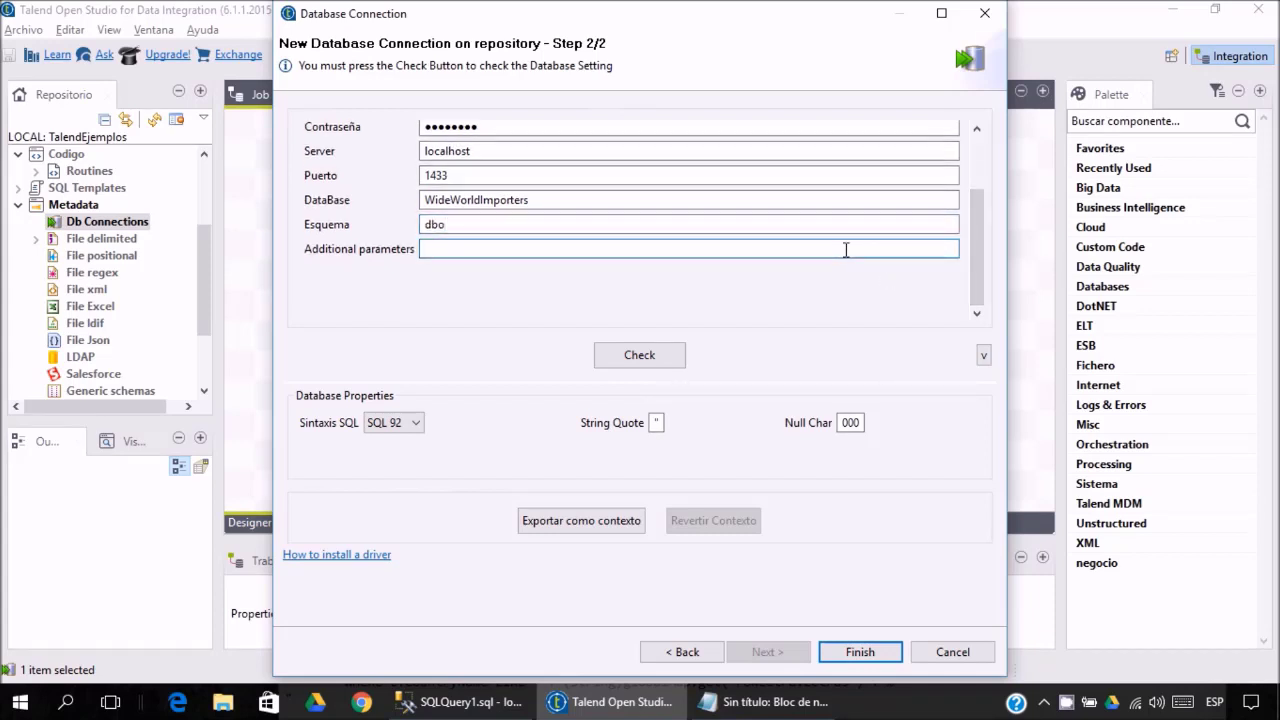
click(470, 702)
click(170, 158)
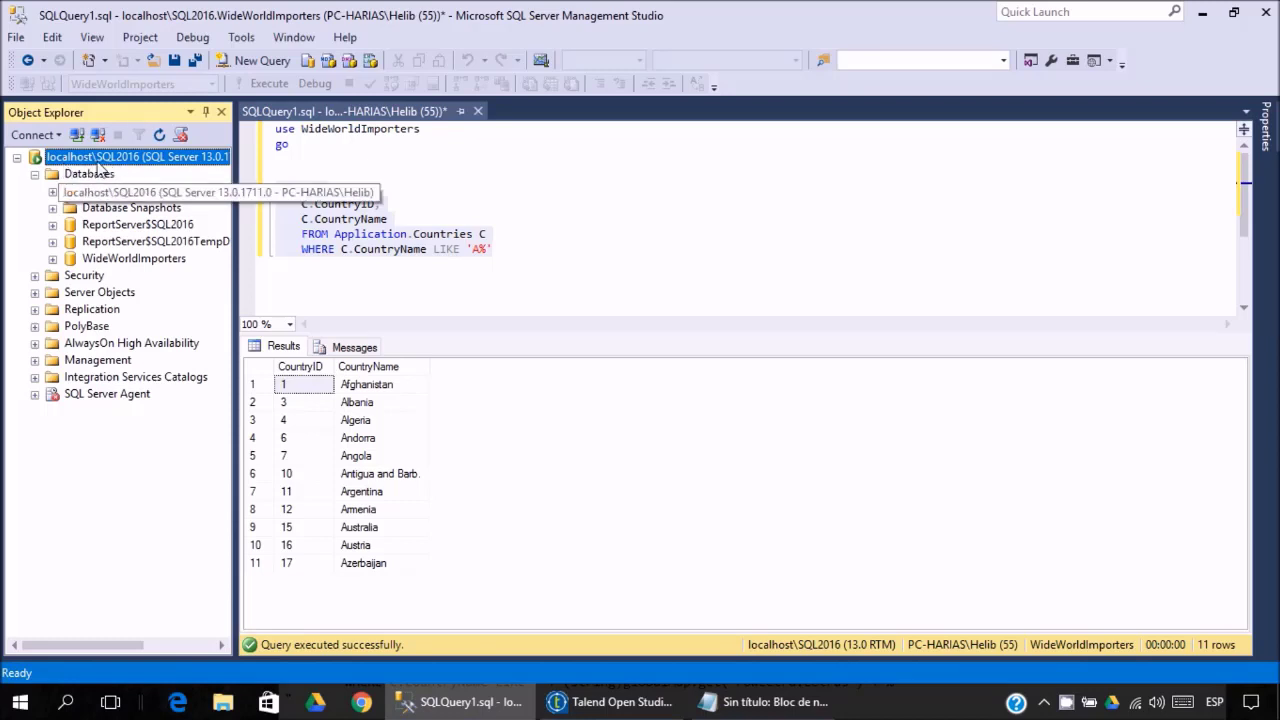
click(1202, 13)
click(530, 247)
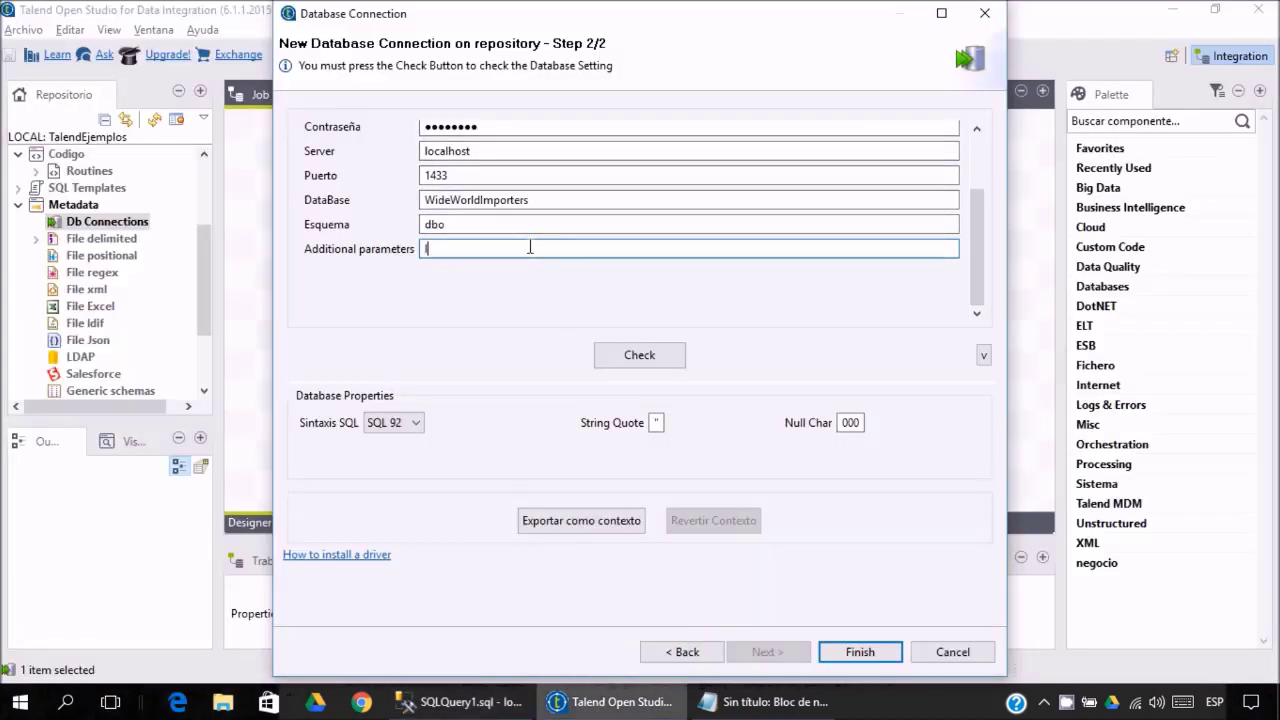
text(Instace=SQL2016)
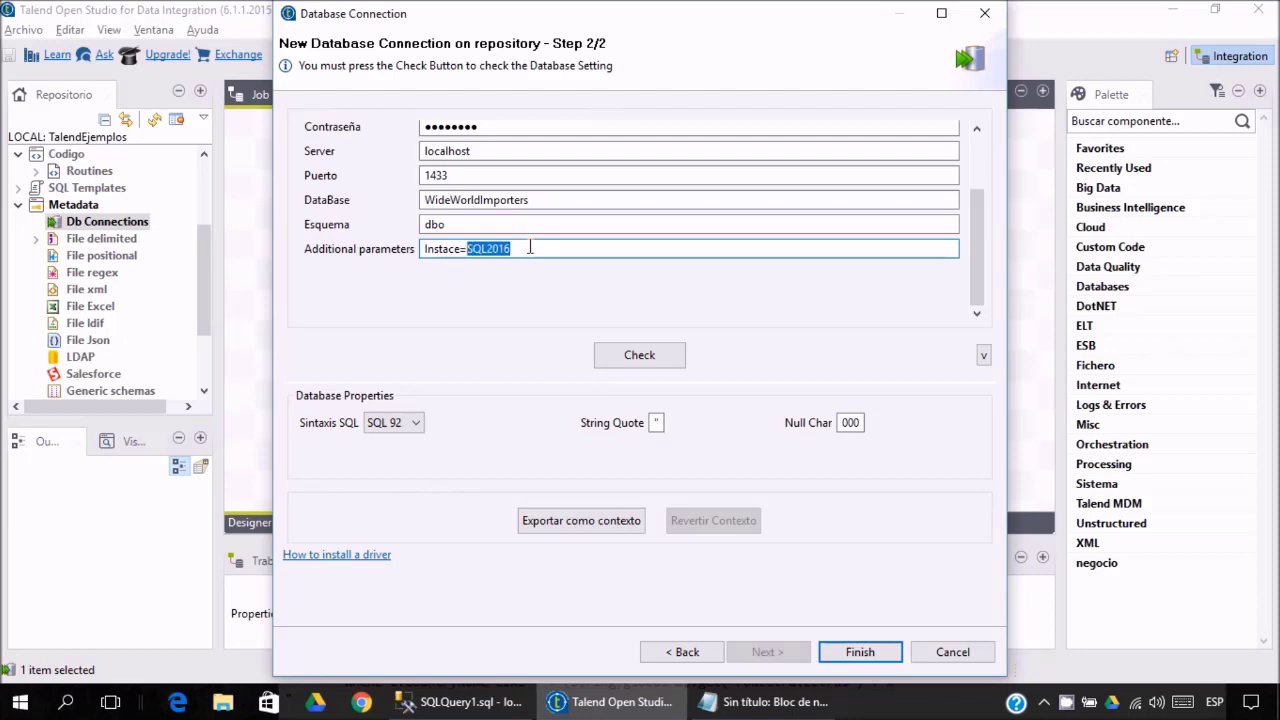
key(BackSpace)
text(SQL201)
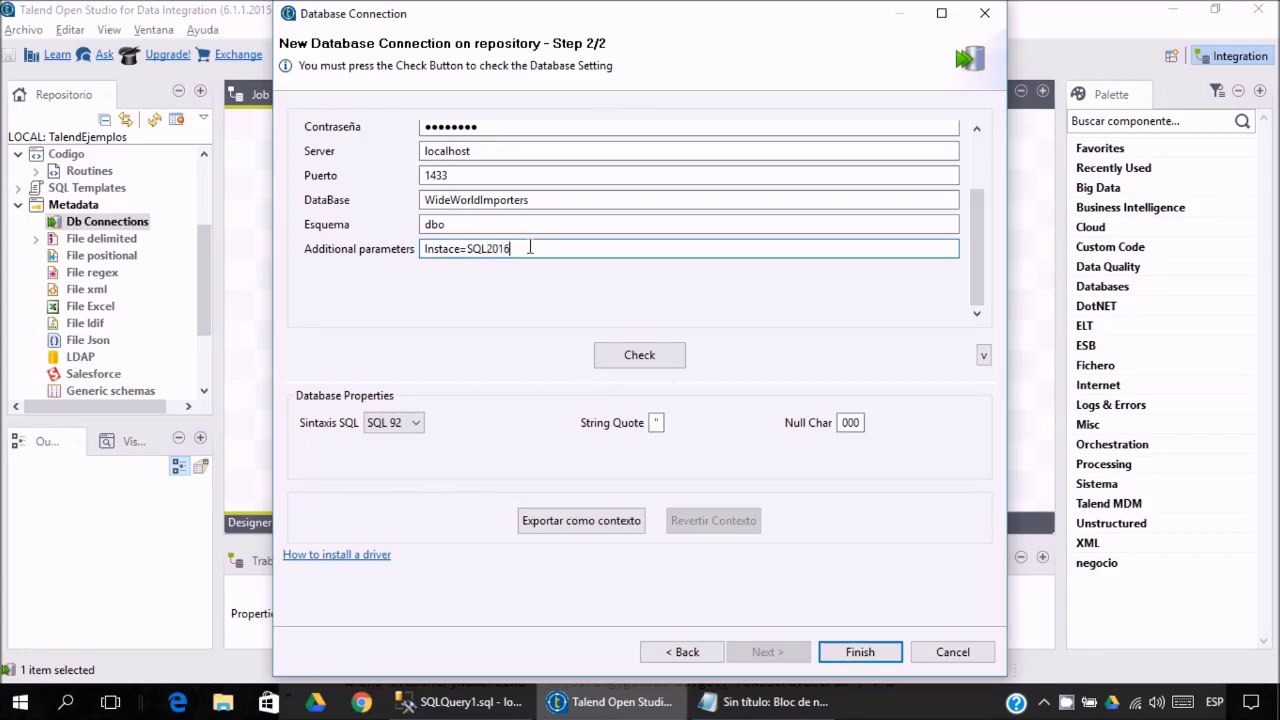
drag(530, 250, 470, 260)
Check the database connection with the entered settings and dismiss the message.
drag(968, 237, 991, 219)
click(651, 361)
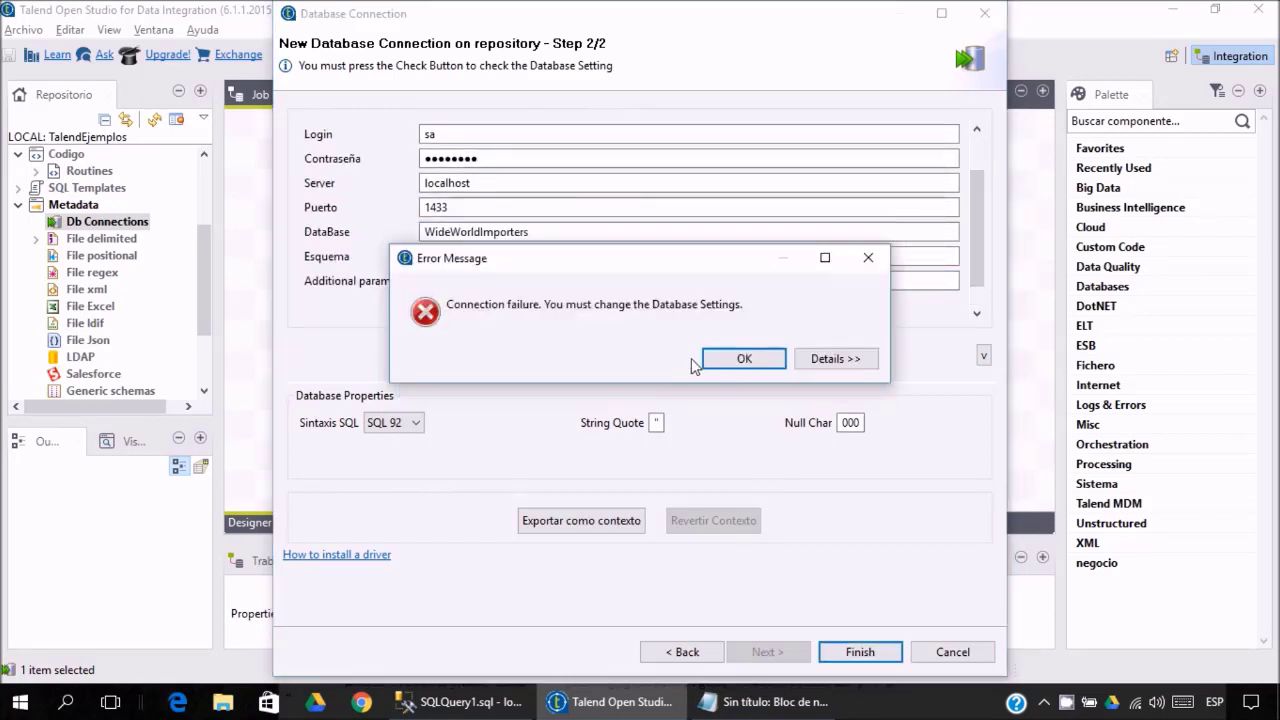
click(722, 358)
Correct the additional parameters to Instance=SQL2016.
mouse_move(985, 252)
mouse_down()
mouse_move(986, 215)
mouse_move(987, 234)
mouse_up()
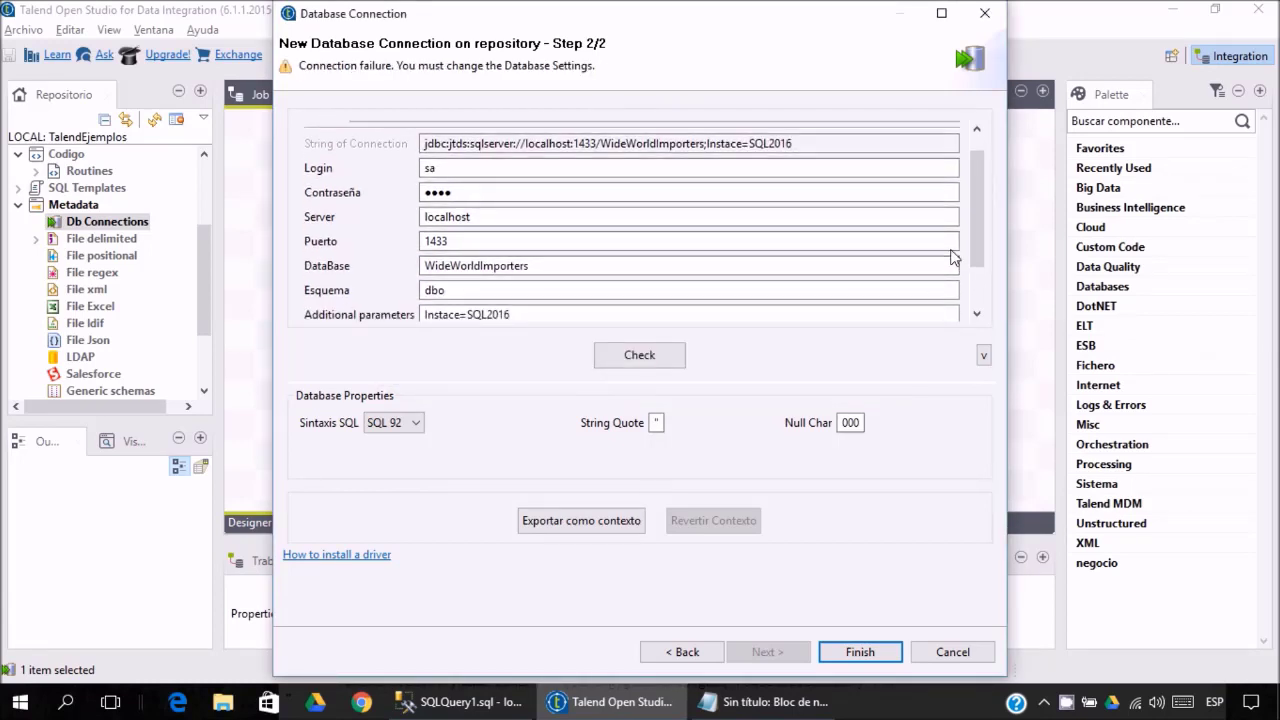
click(448, 315)
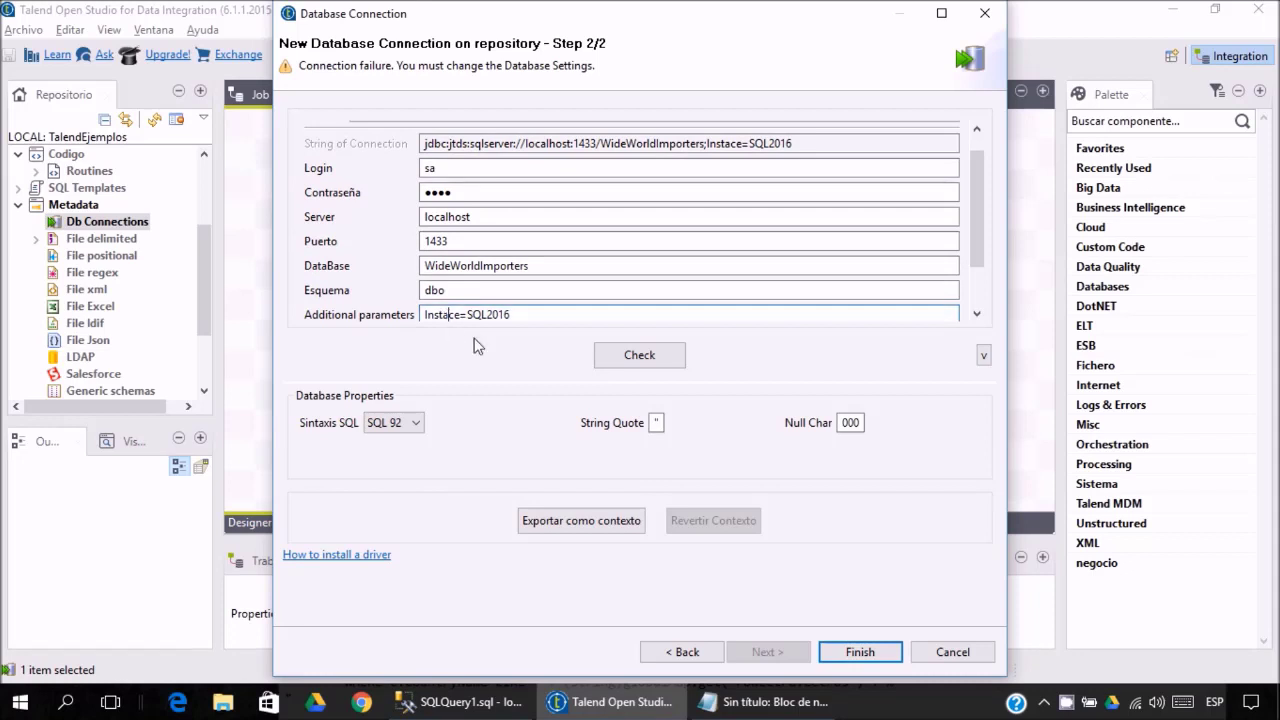
text(n)
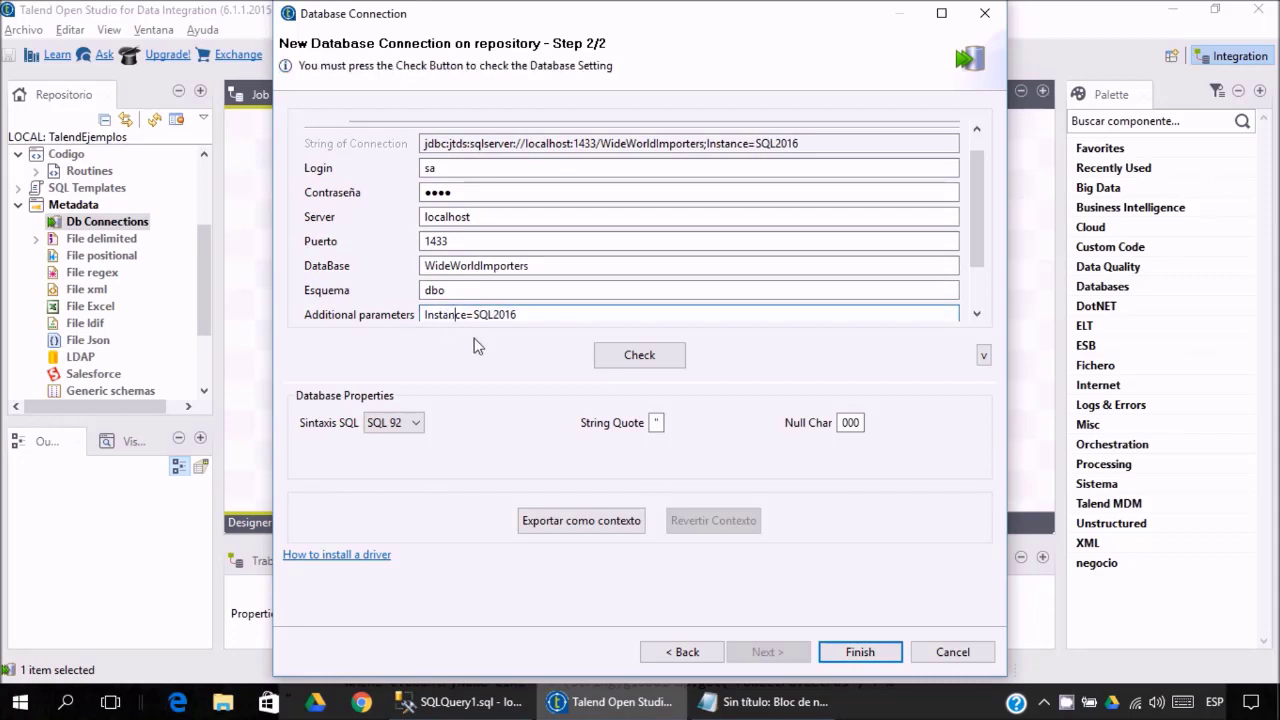
Check the connection with the corrected instance parameter and finish creating WWI_Connection.
click(645, 352)
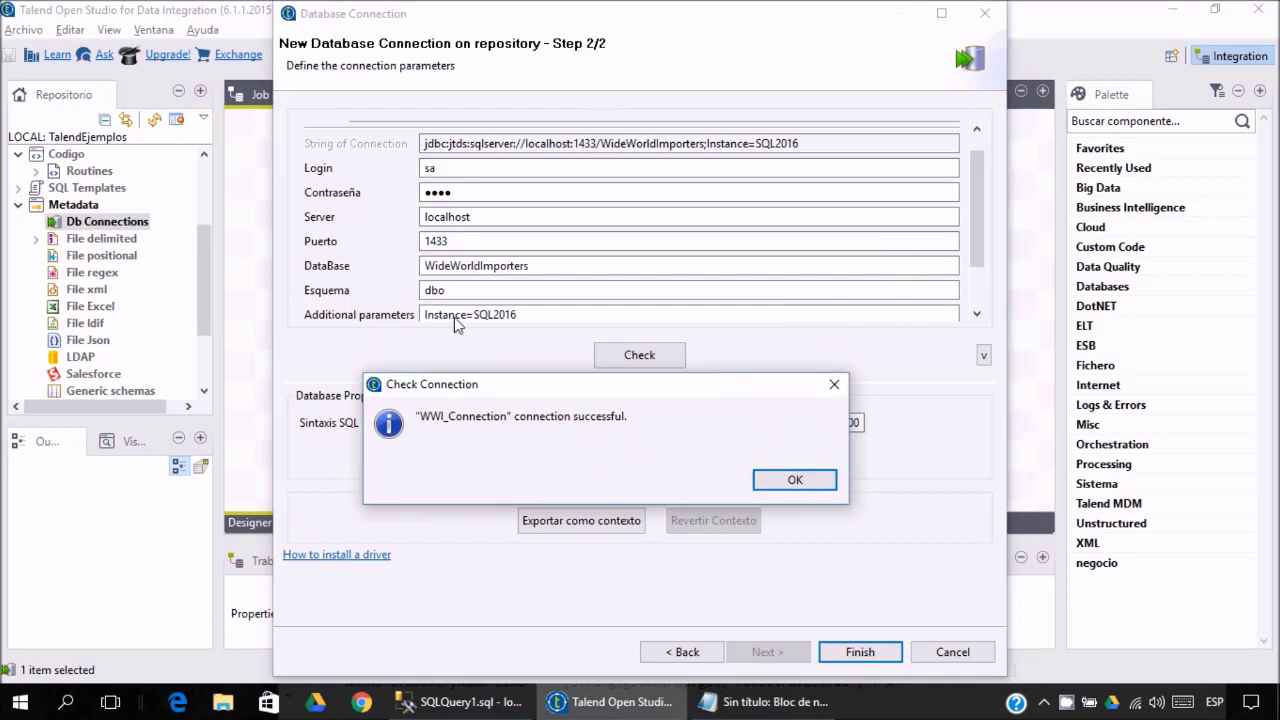
drag(675, 390, 680, 366)
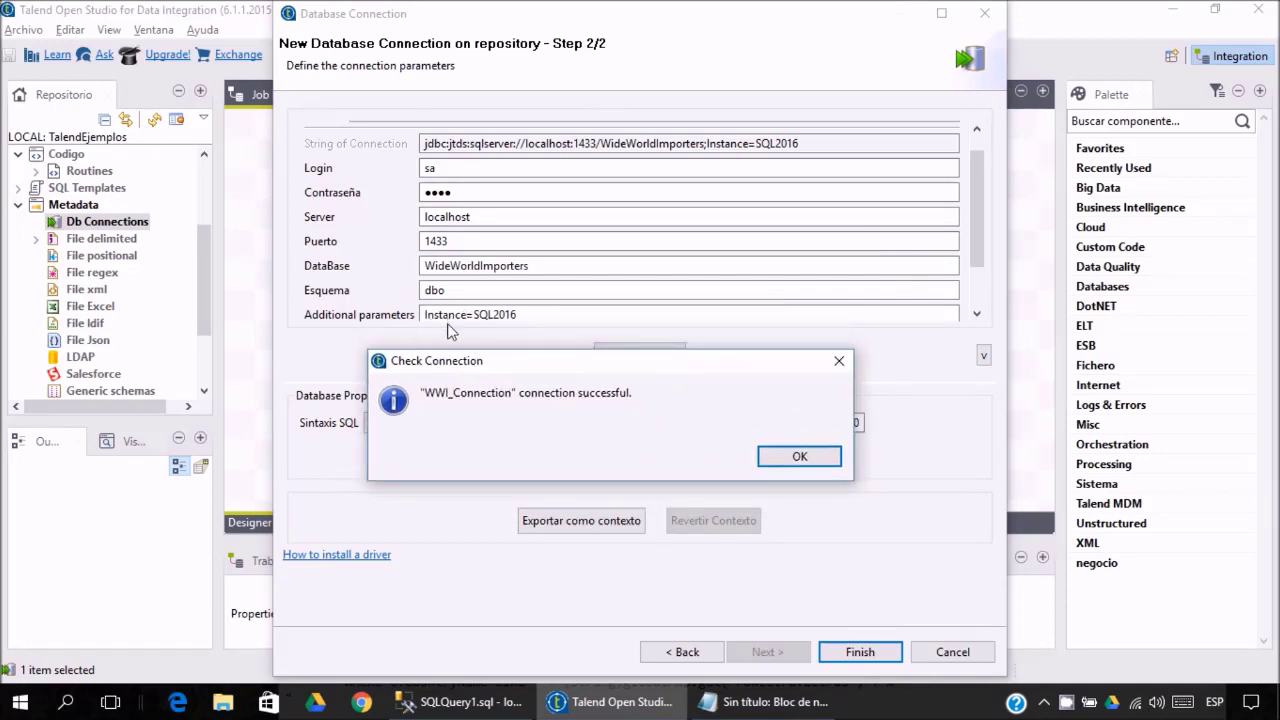
click(805, 457)
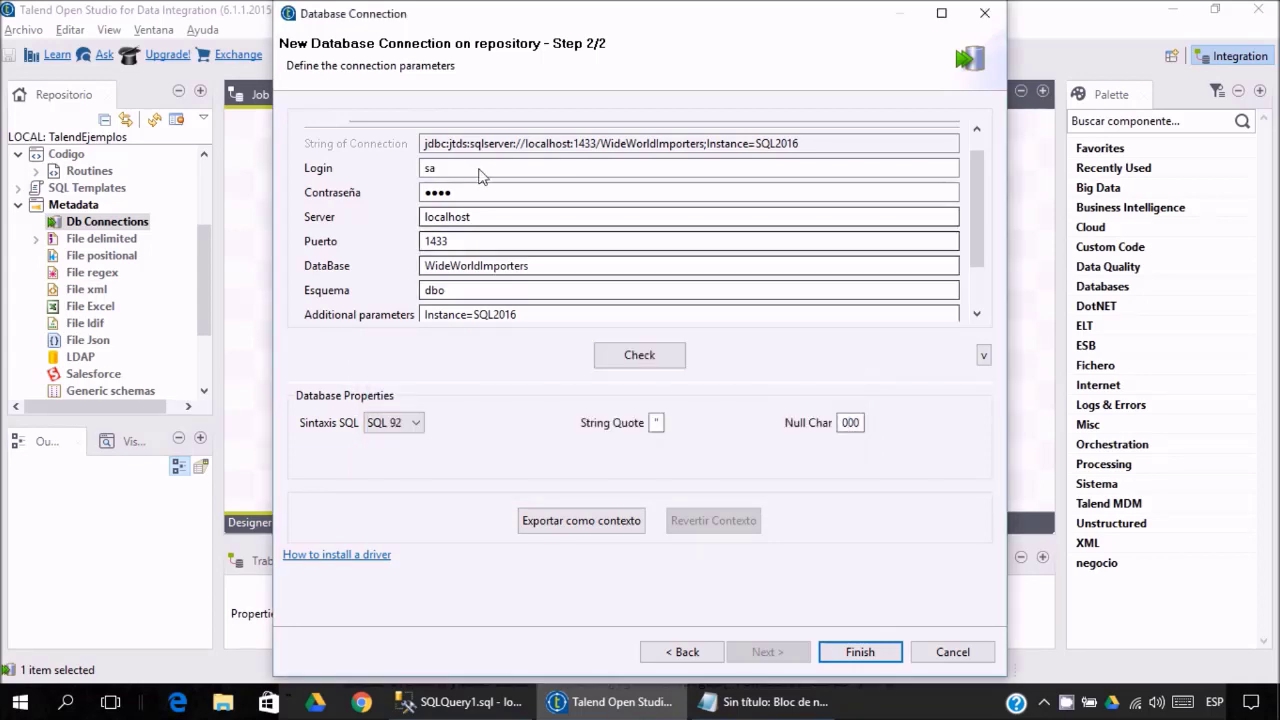
click(858, 653)
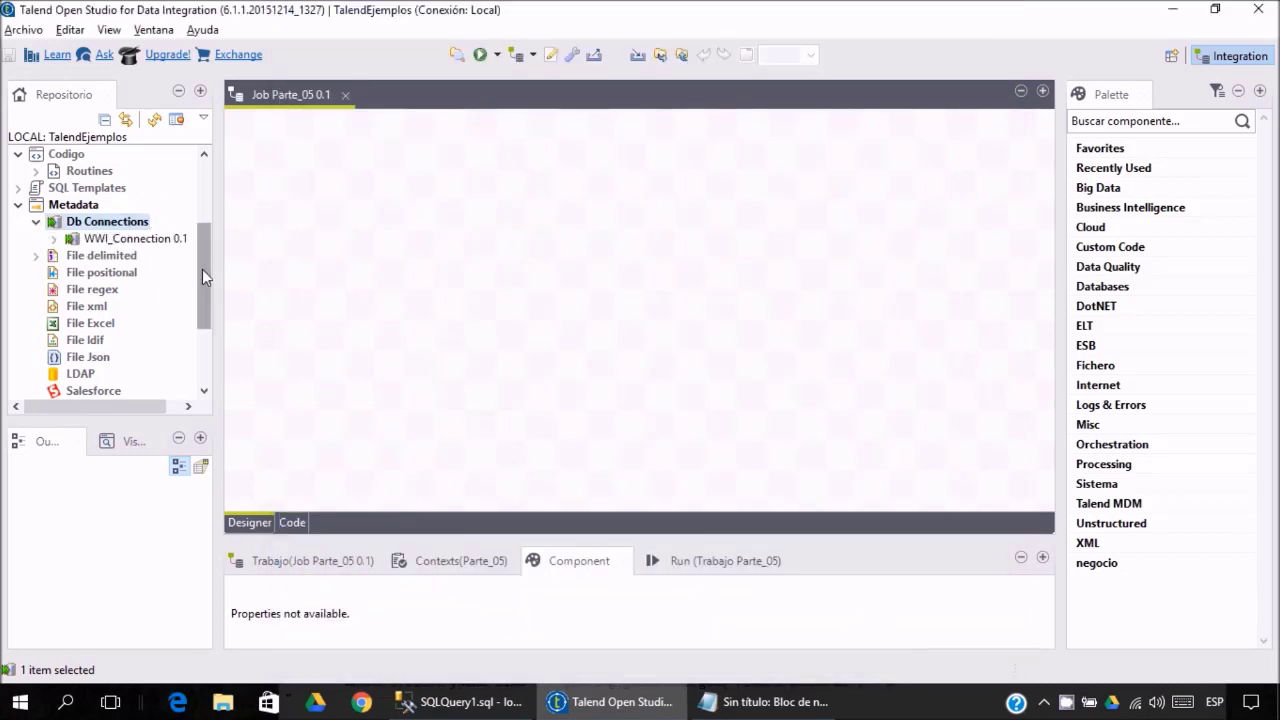
Add a tPrejob component to the upper area of the Parte_05 job canvas.
scroll(202, 233, up, 1)
scroll(203, 263, down, 1)
drag(208, 271, 202, 198)
double_click(116, 256)
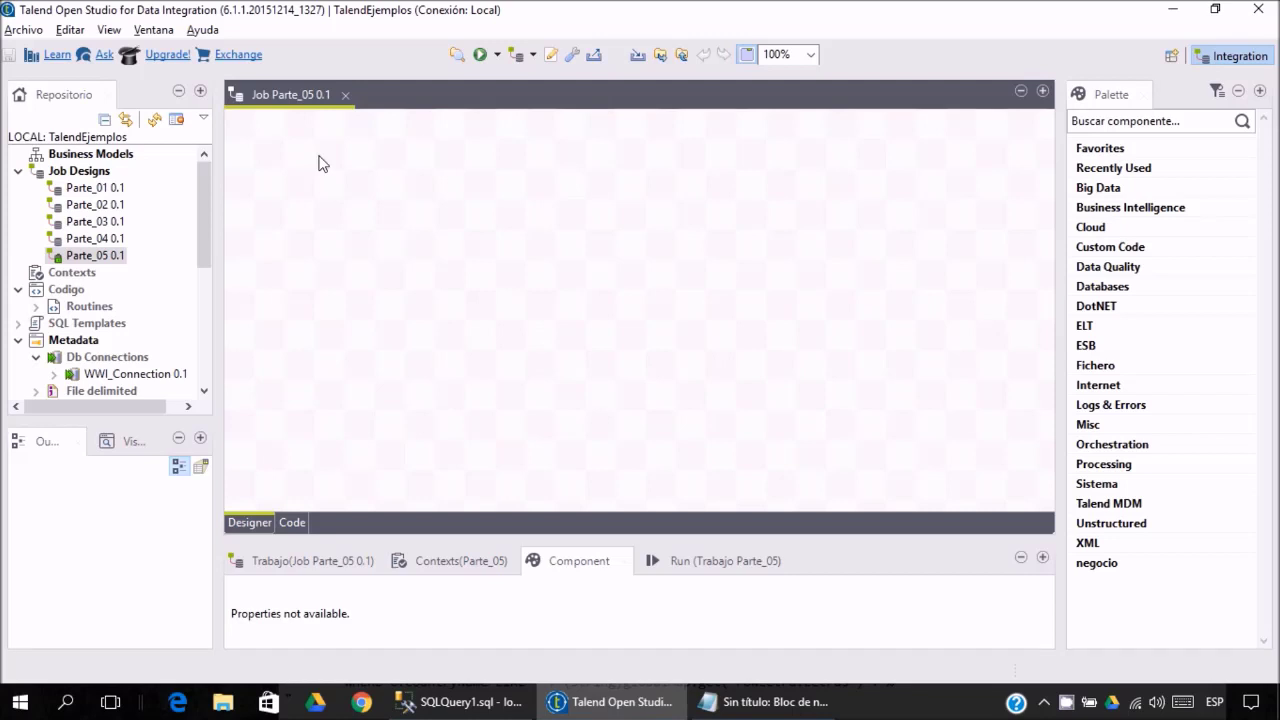
text(prejo)
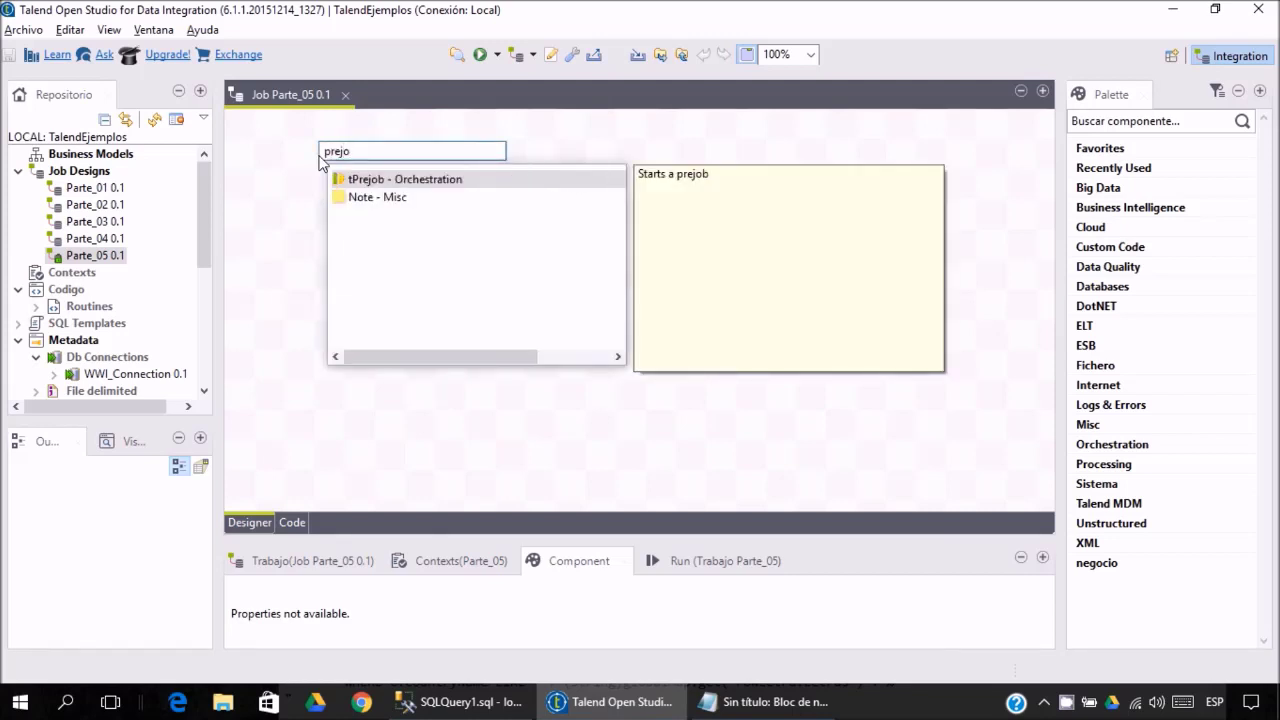
key(Return)
Add a tPostjob component to the canvas below the tPrejob component.
text(jp)
key(BackSpace)
key(BackSpace)
text(pos)
text(t)
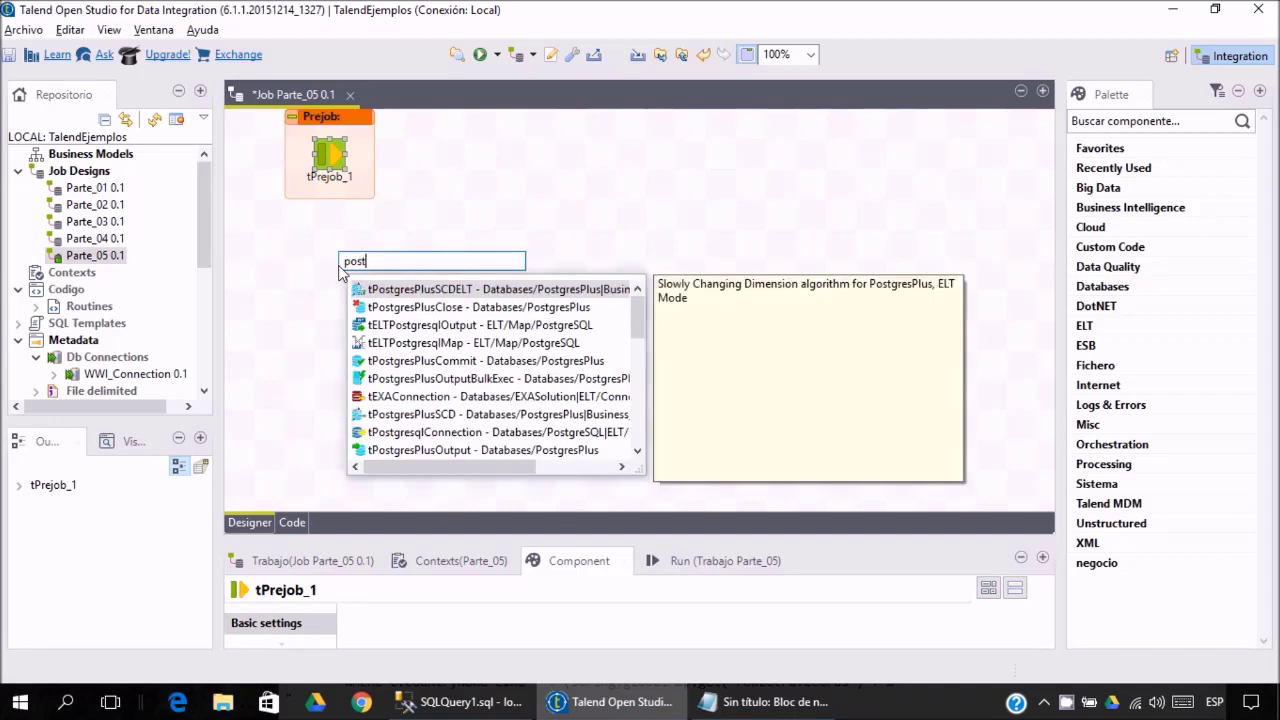
text(j)
key(Return)
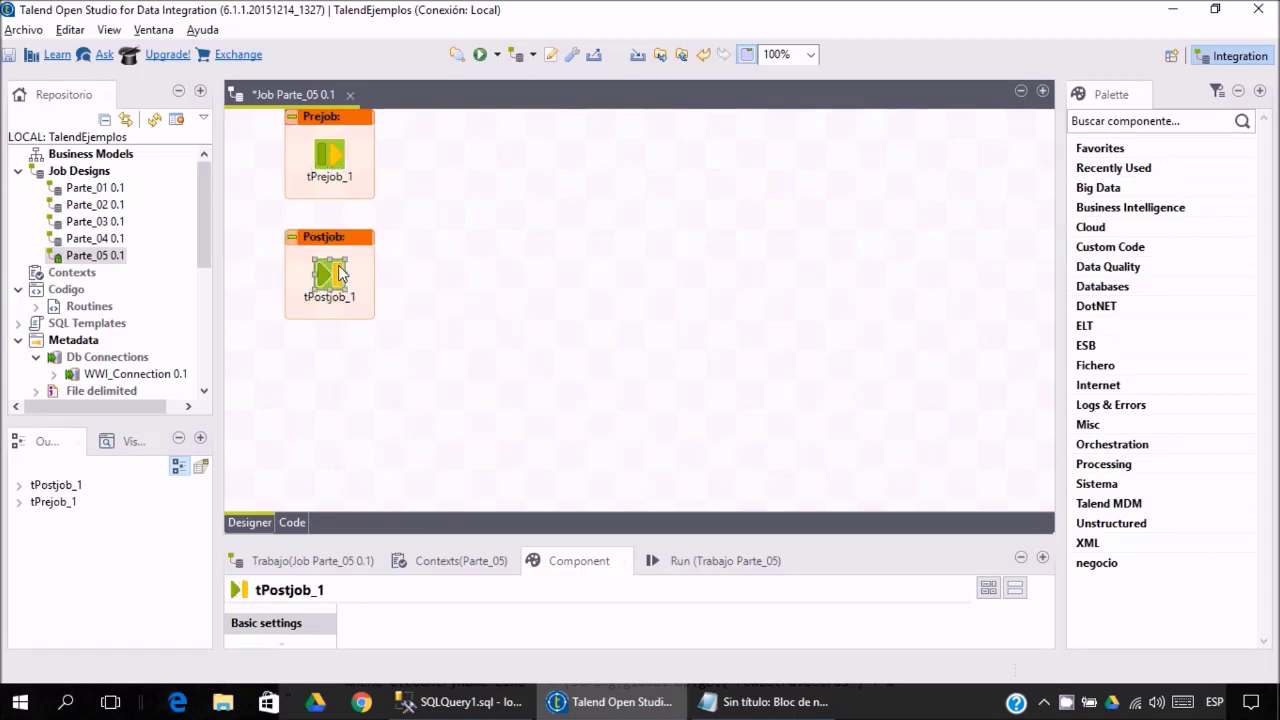
Move the tPrejob and tPostjob components down, leaving a wider vertical gap between them.
drag(340, 272, 340, 345)
drag(340, 155, 338, 206)
drag(330, 336, 330, 366)
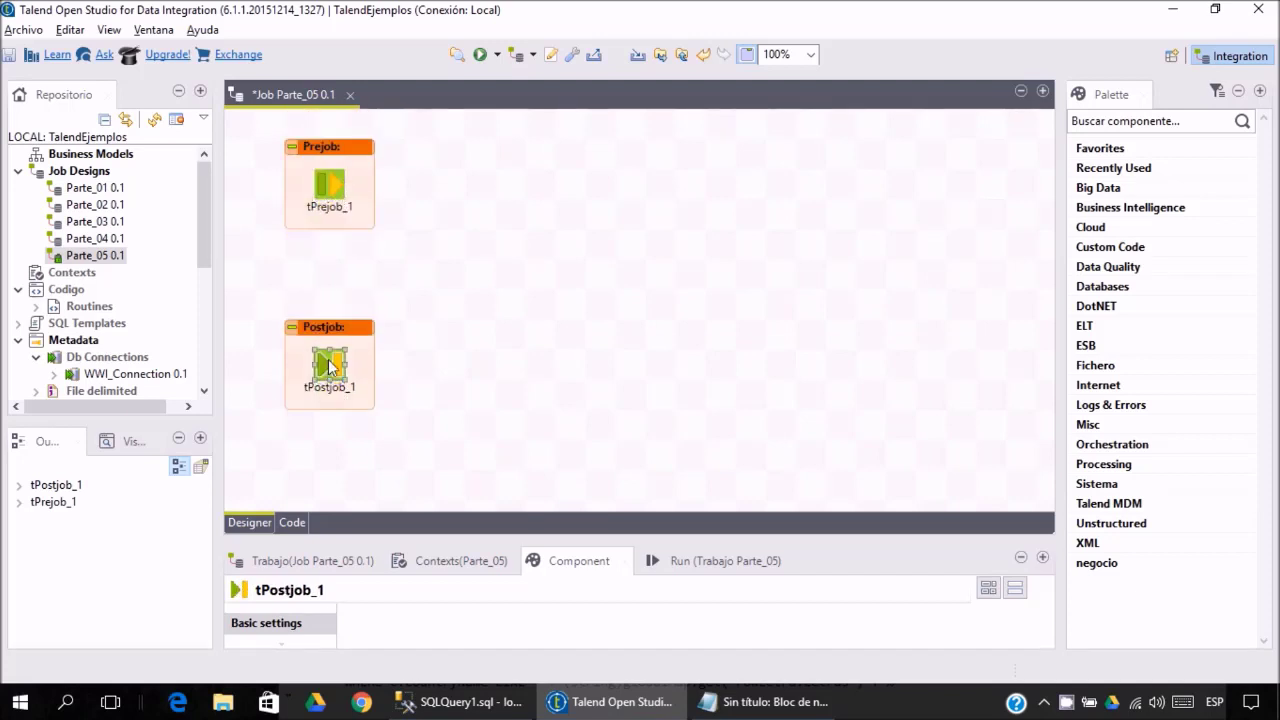
click(493, 172)
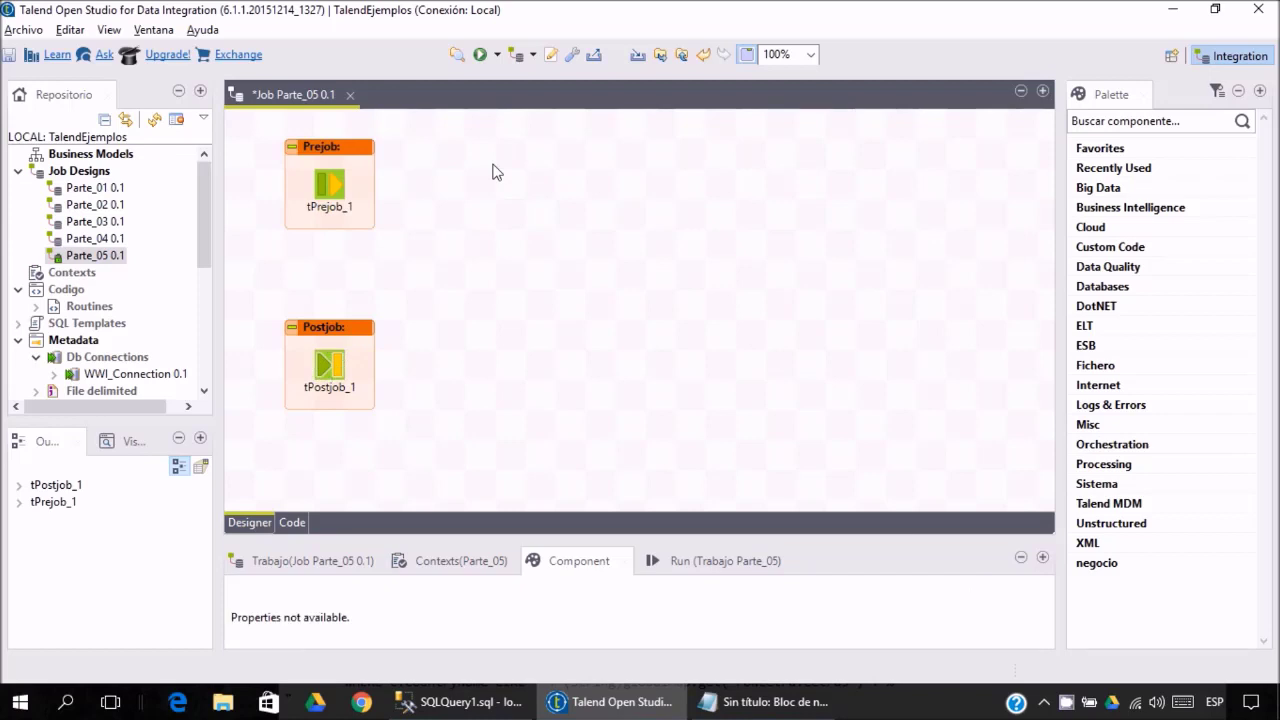
Find the tmssql components and place tMSSqlConnection beside tPrejob and tMSSqlClose beside tPostjob.
click(1085, 123)
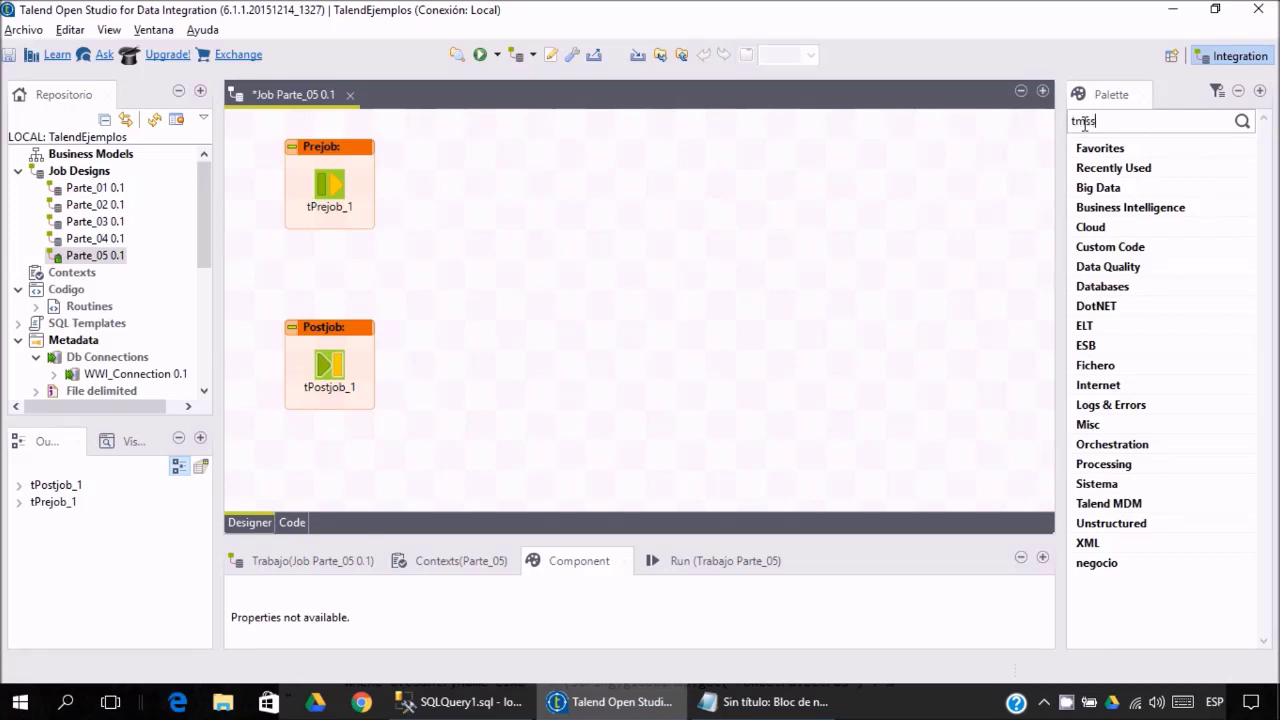
key(Return)
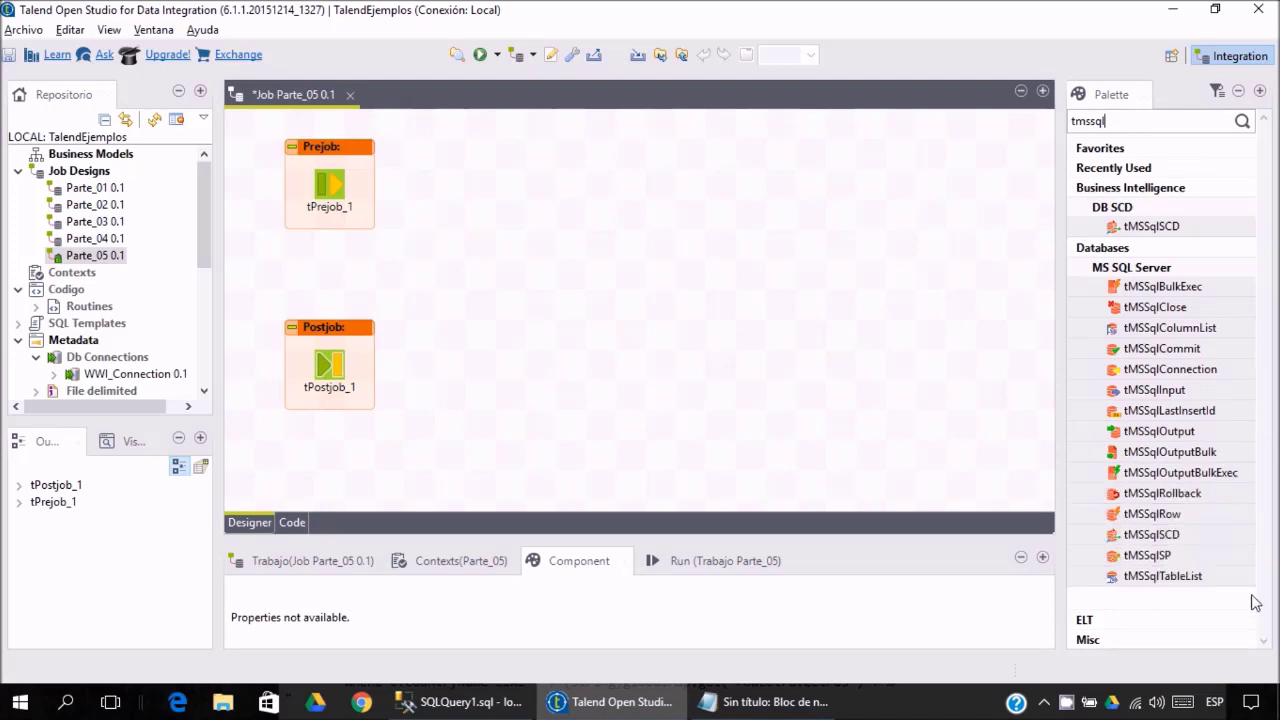
drag(1171, 370, 876, 283)
drag(556, 178, 560, 180)
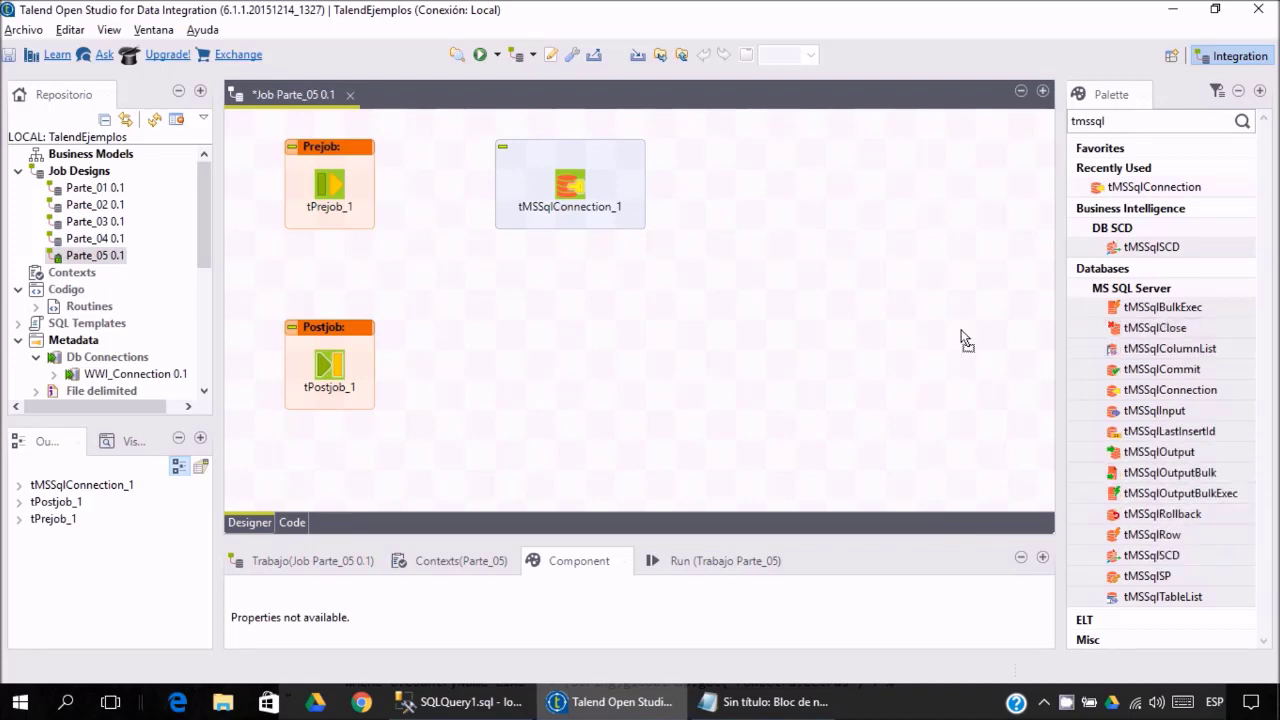
drag(541, 367, 556, 370)
Link tPrejob to the tMSSqlConnection component with an OnComponentOk trigger.
right_click(333, 193)
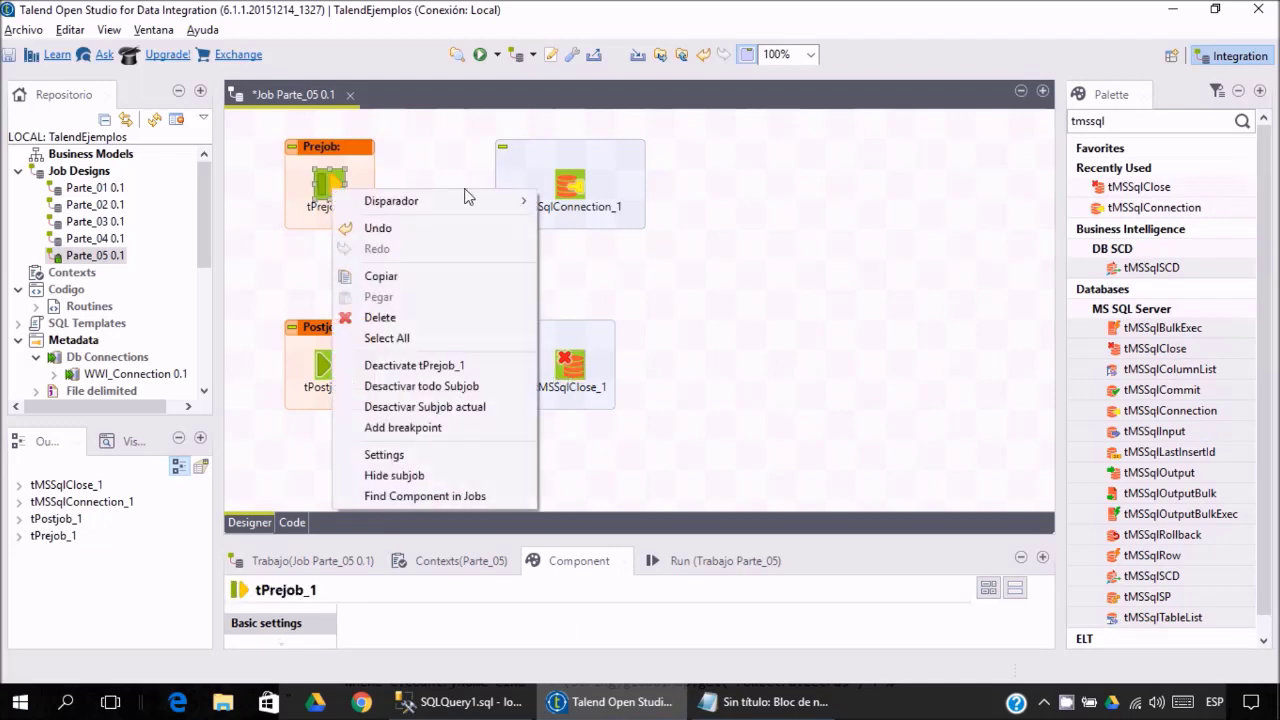
mouse_move(520, 200)
click(595, 200)
click(587, 182)
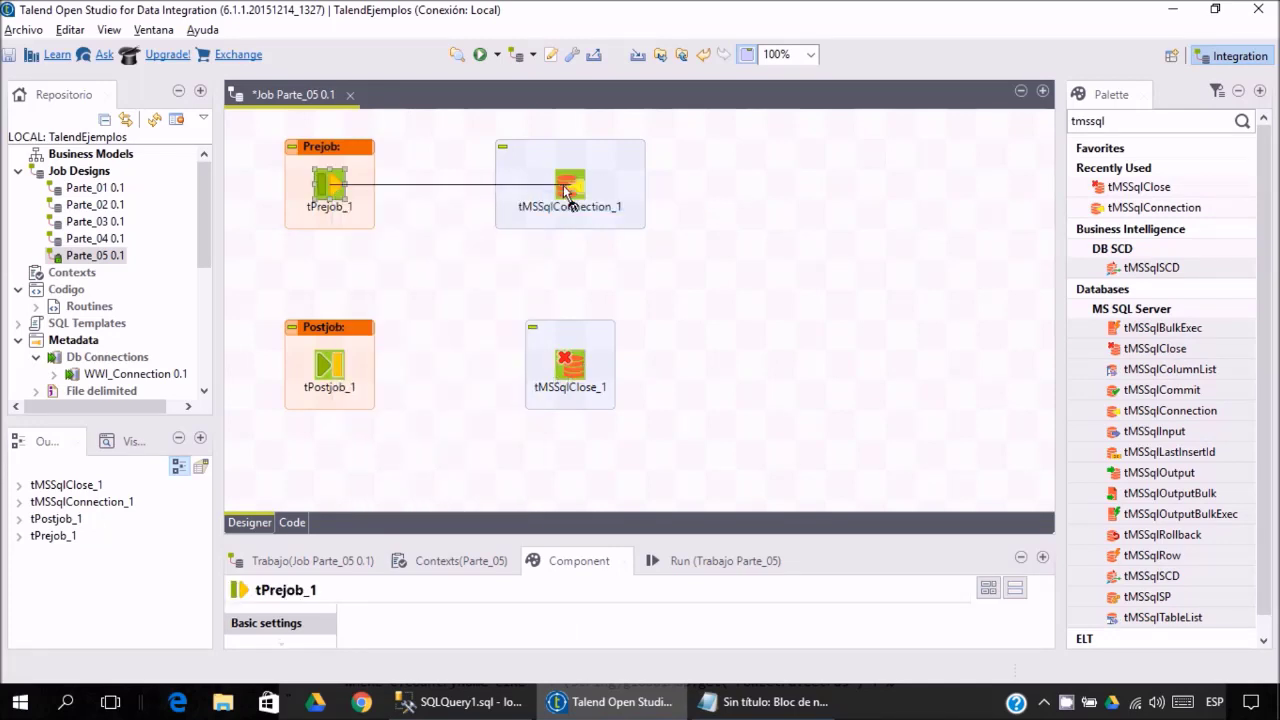
Link tPostjob to the tMSSqlClose component with an OnComponentOk trigger.
right_click(352, 376)
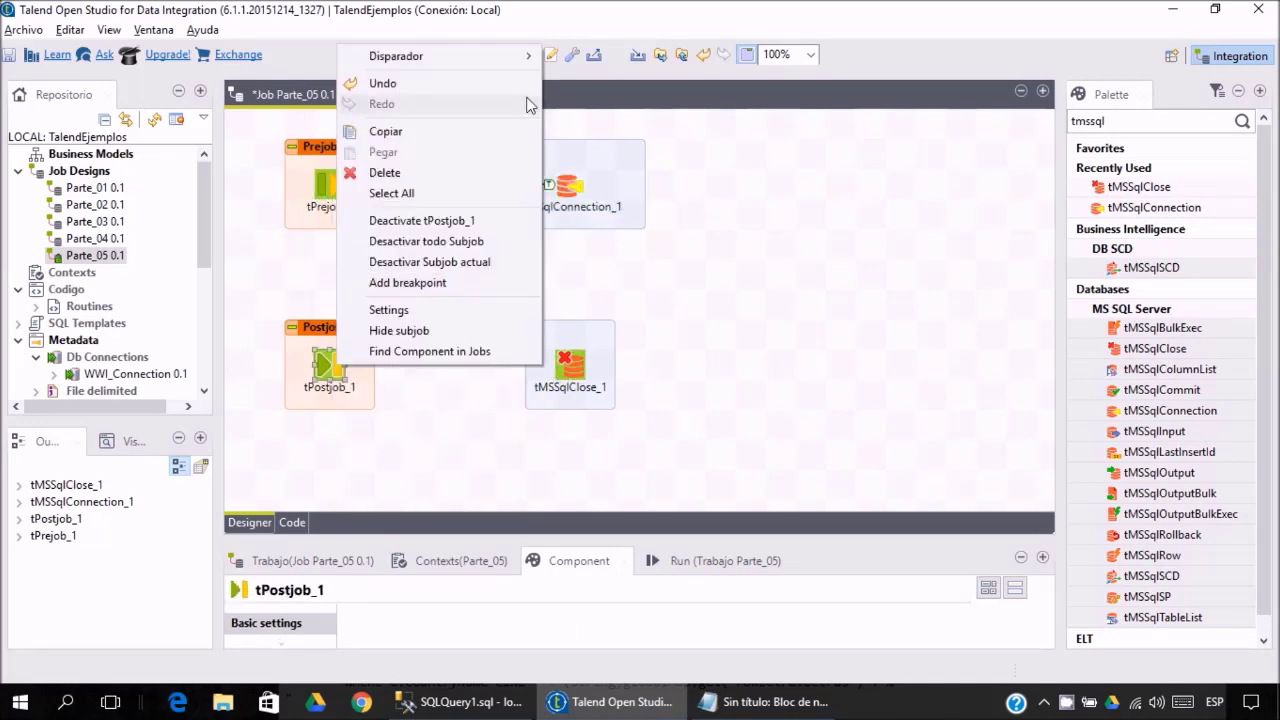
mouse_move(517, 56)
click(587, 57)
click(568, 366)
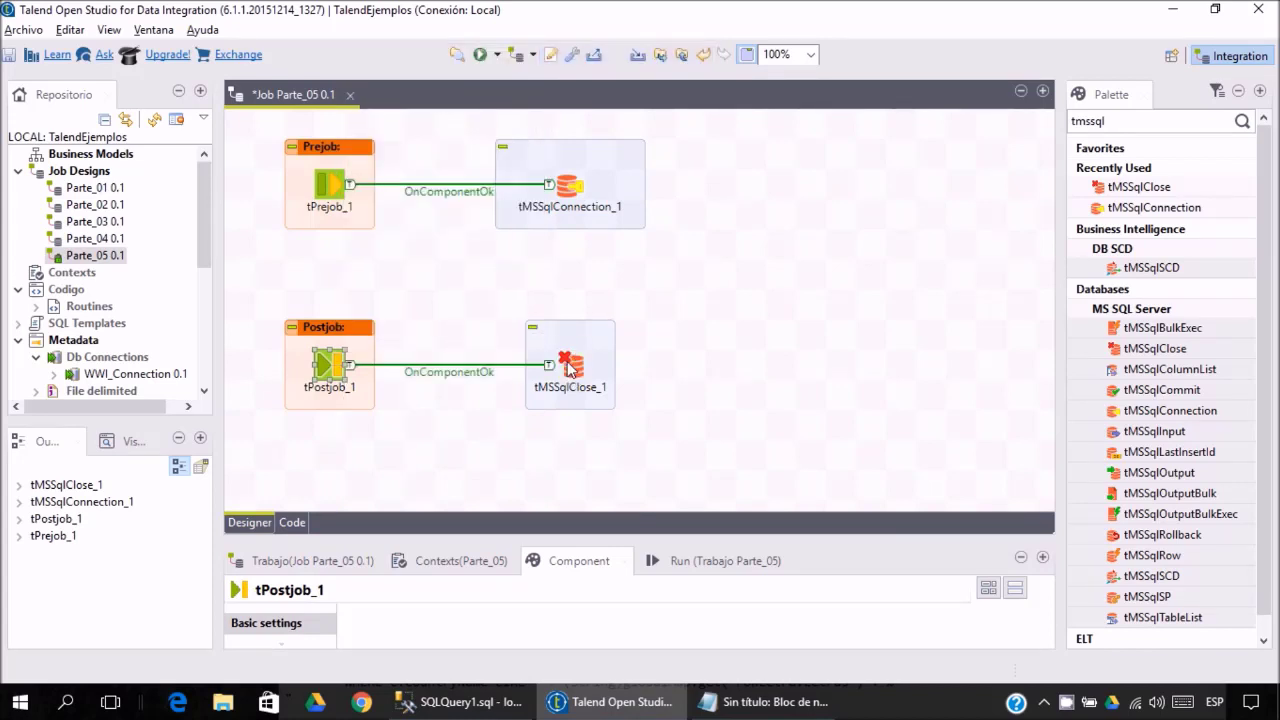
Set the tMSSqlConnection component's property type to Repositorio using WWI_Connection, and save the job.
click(571, 189)
drag(701, 537, 695, 416)
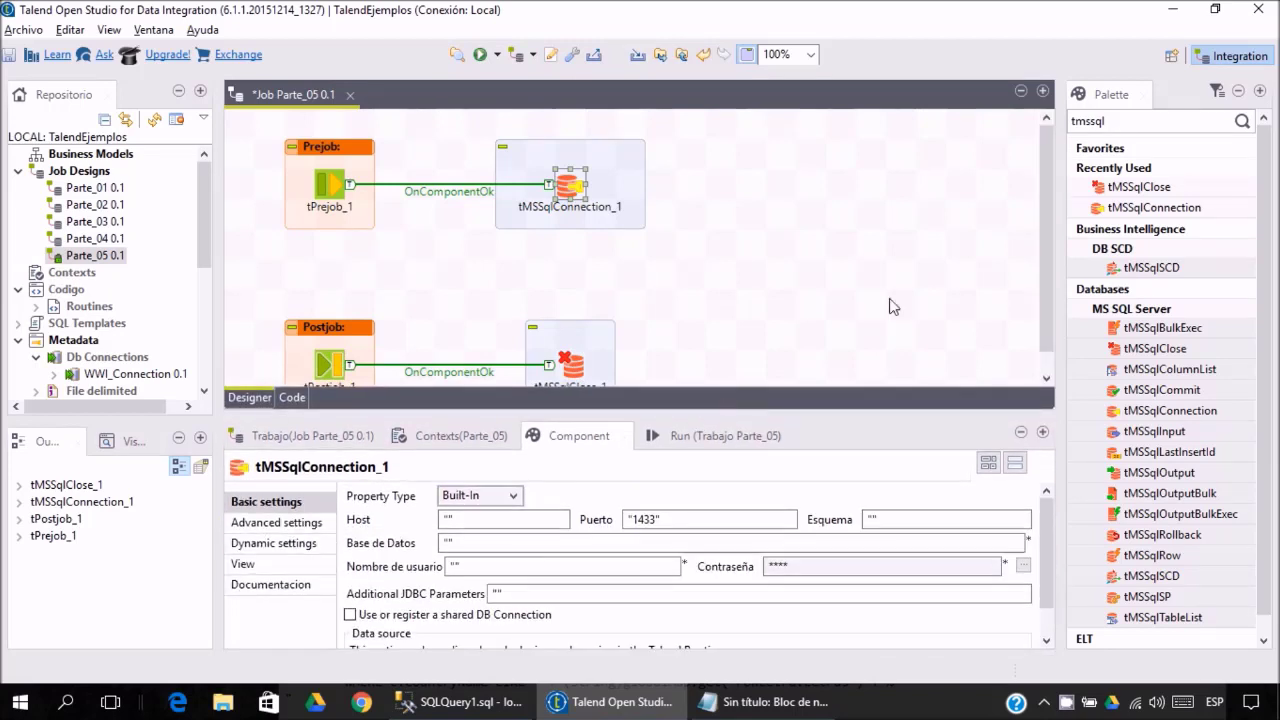
drag(1050, 192, 1047, 216)
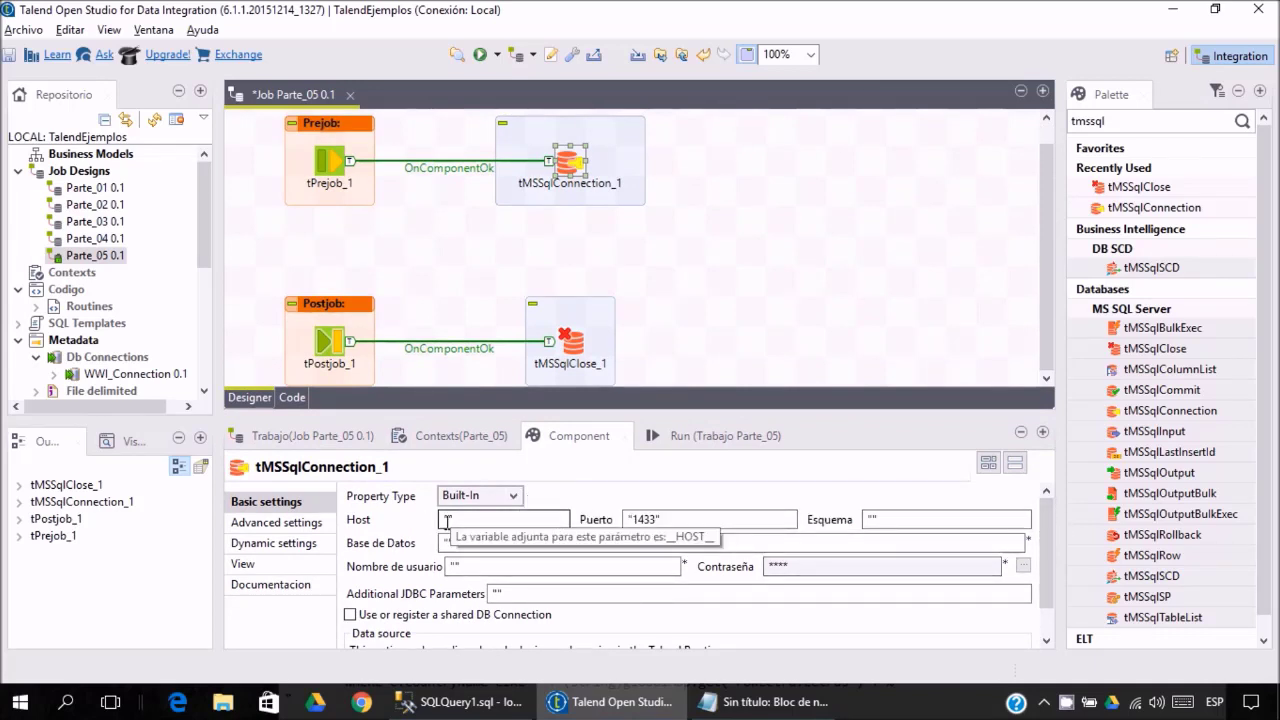
click(514, 496)
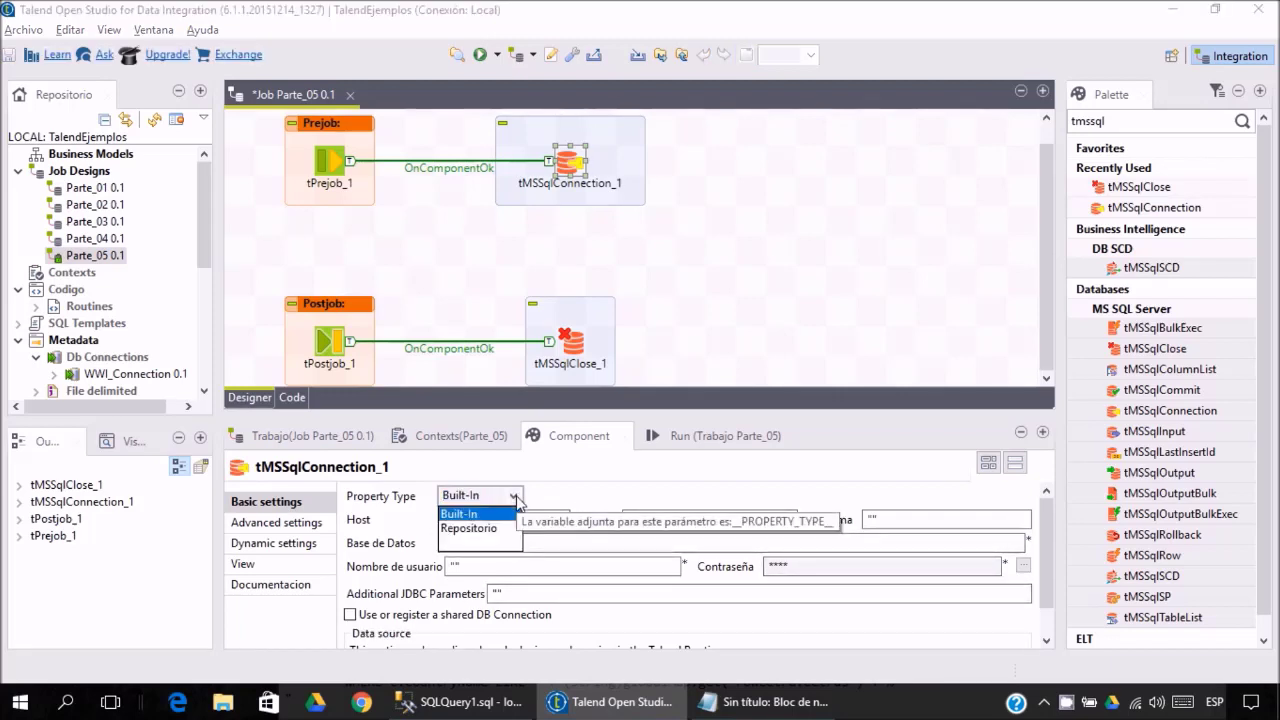
click(477, 531)
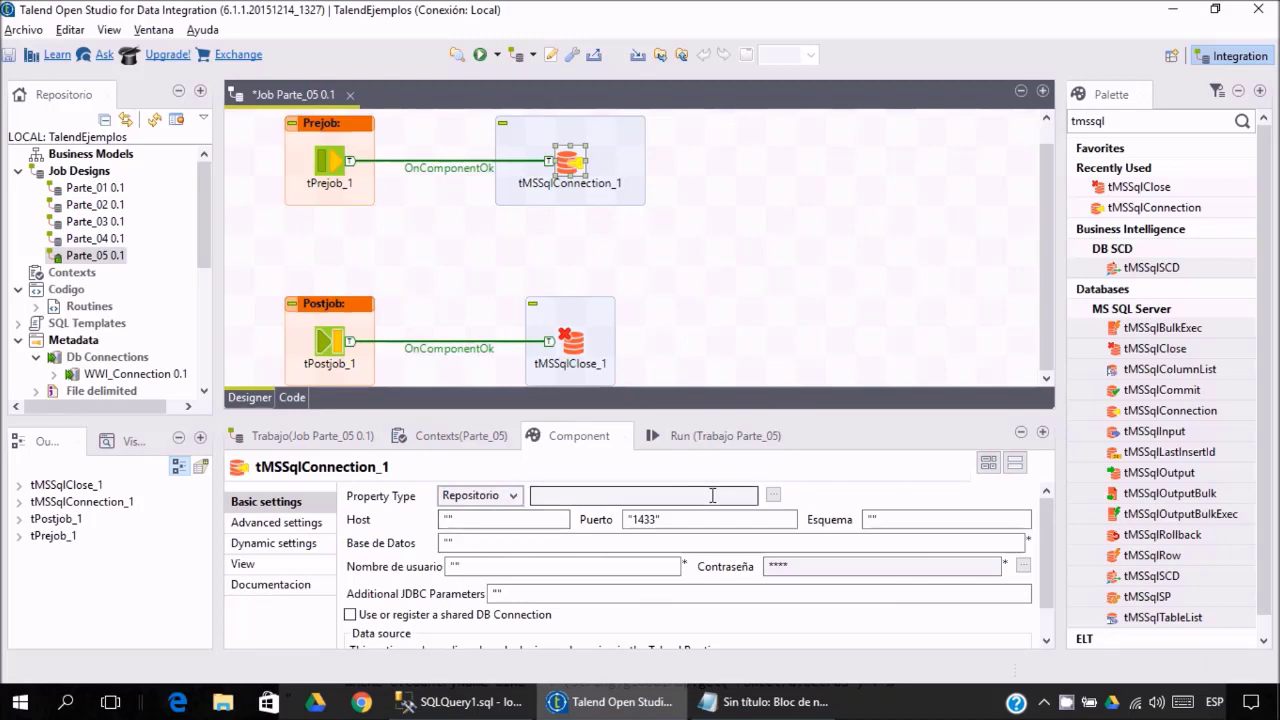
click(775, 495)
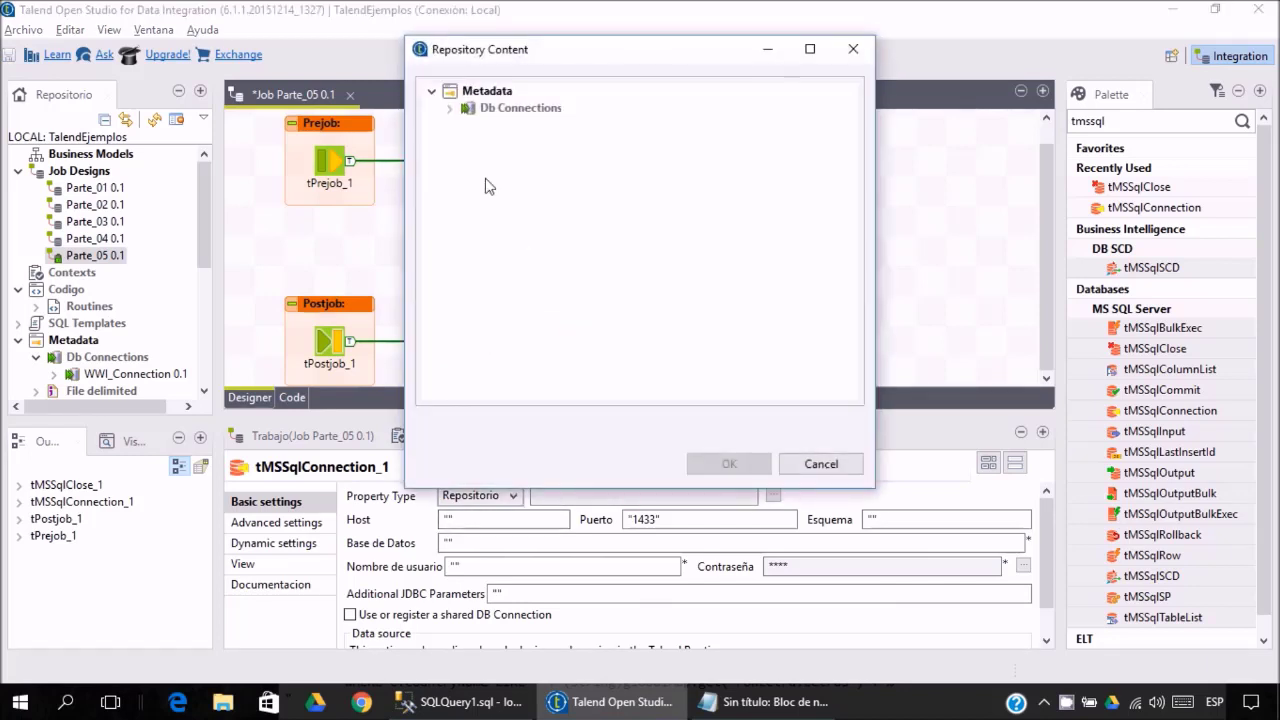
click(450, 110)
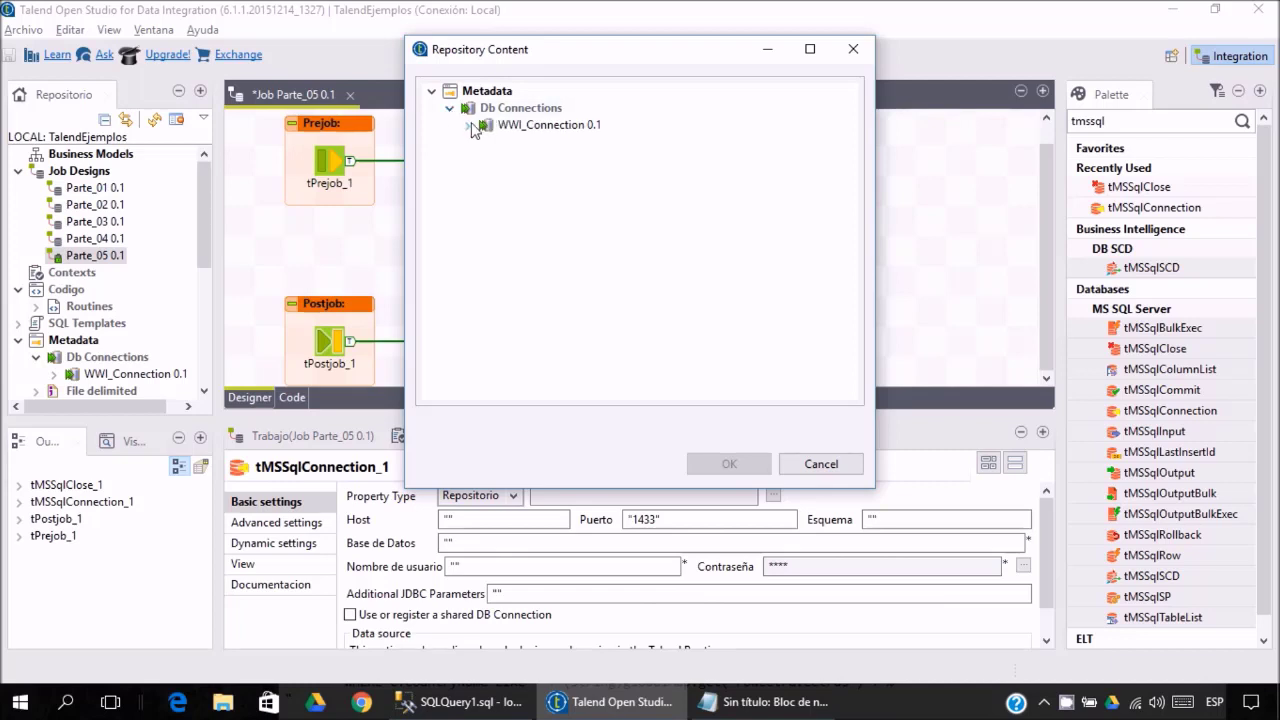
click(481, 124)
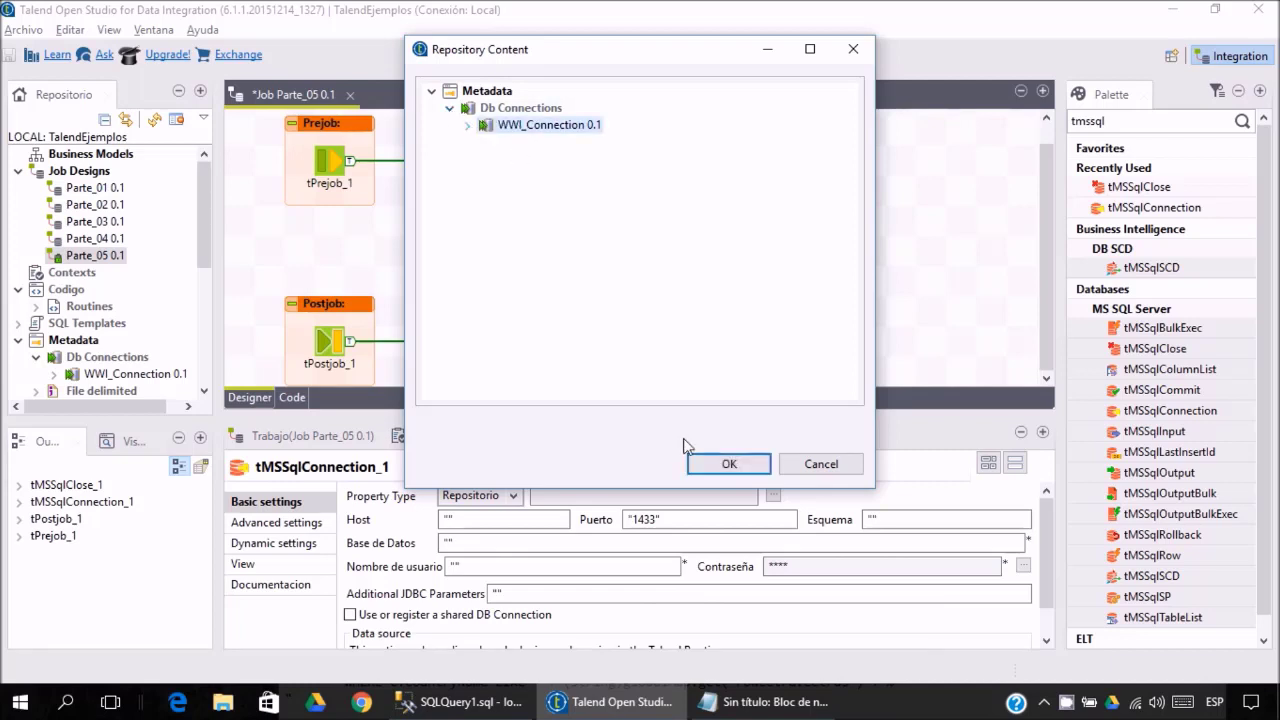
click(733, 464)
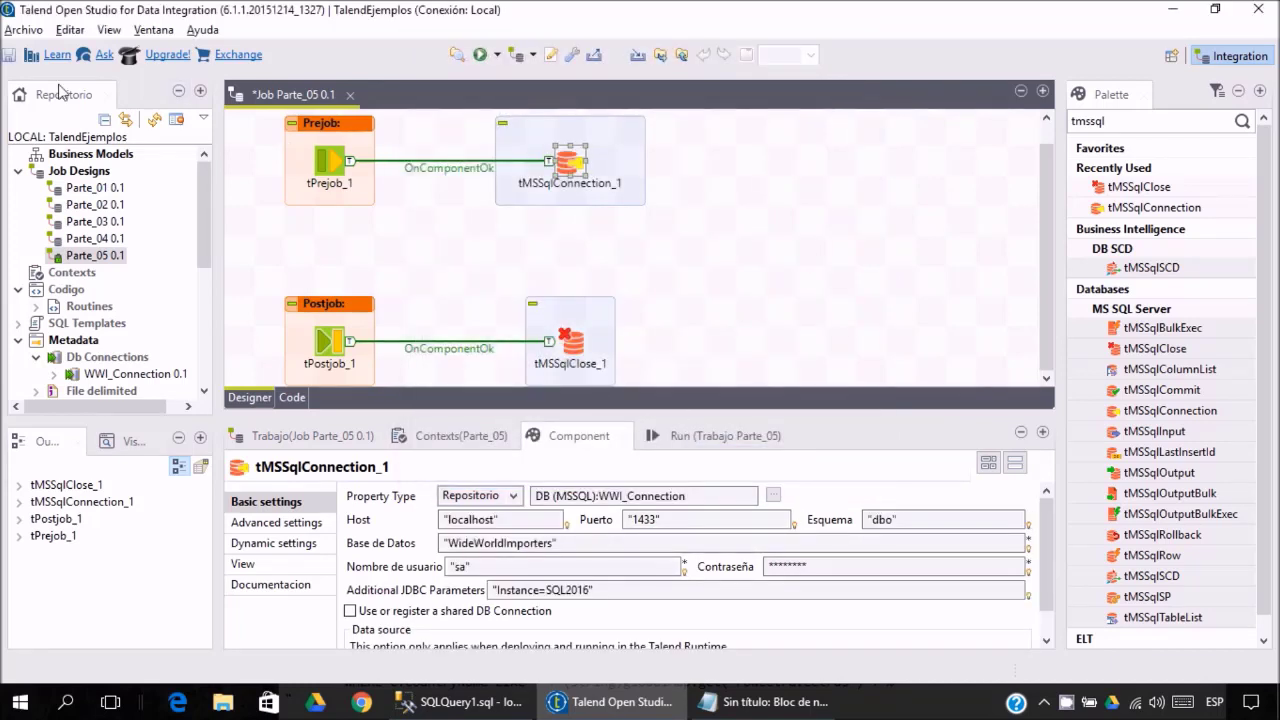
click(10, 54)
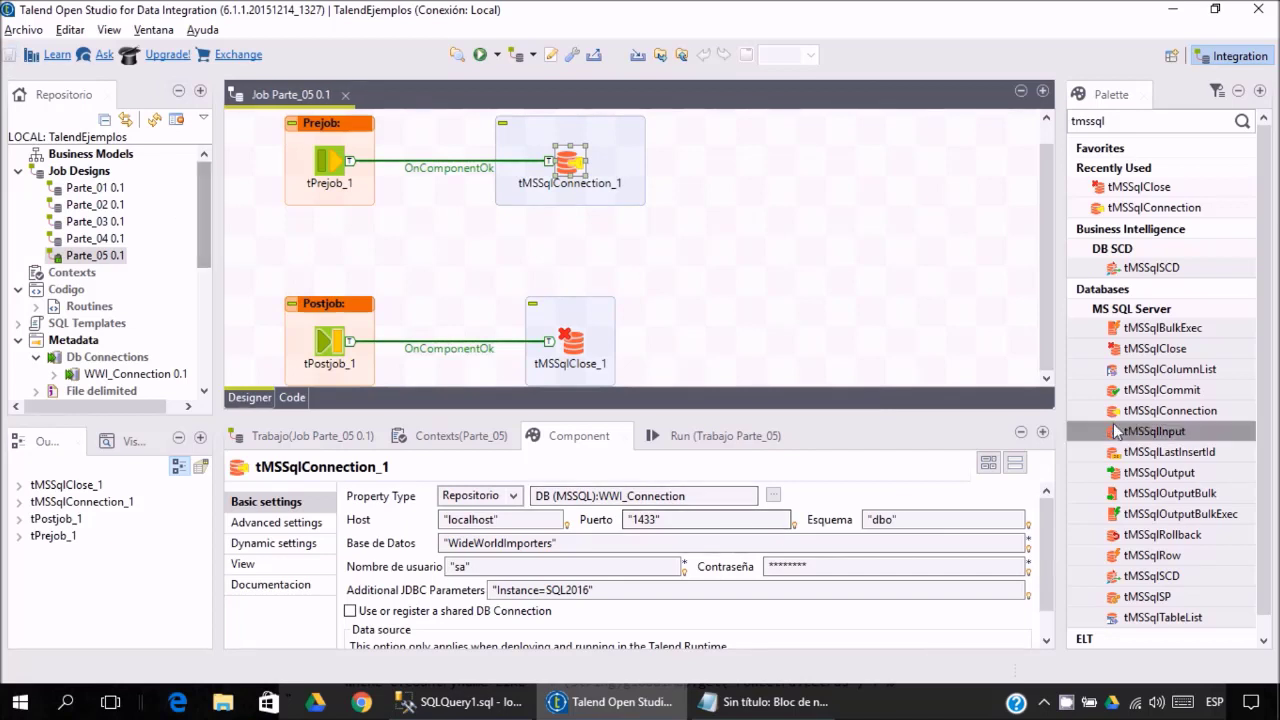
Review the remaining basic settings of tMSSqlConnection and which connection the tMSSqlClose component is assigned to close.
scroll(1043, 520, down, 1)
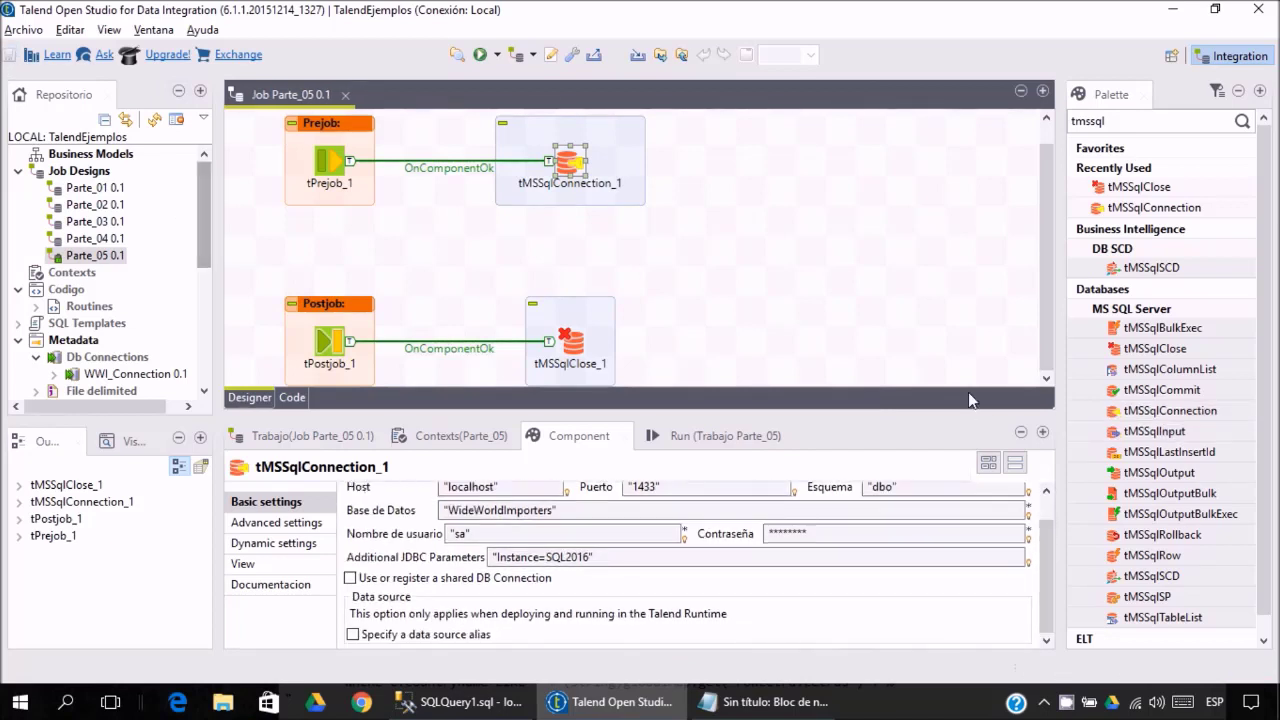
scroll(1044, 575, up, 1)
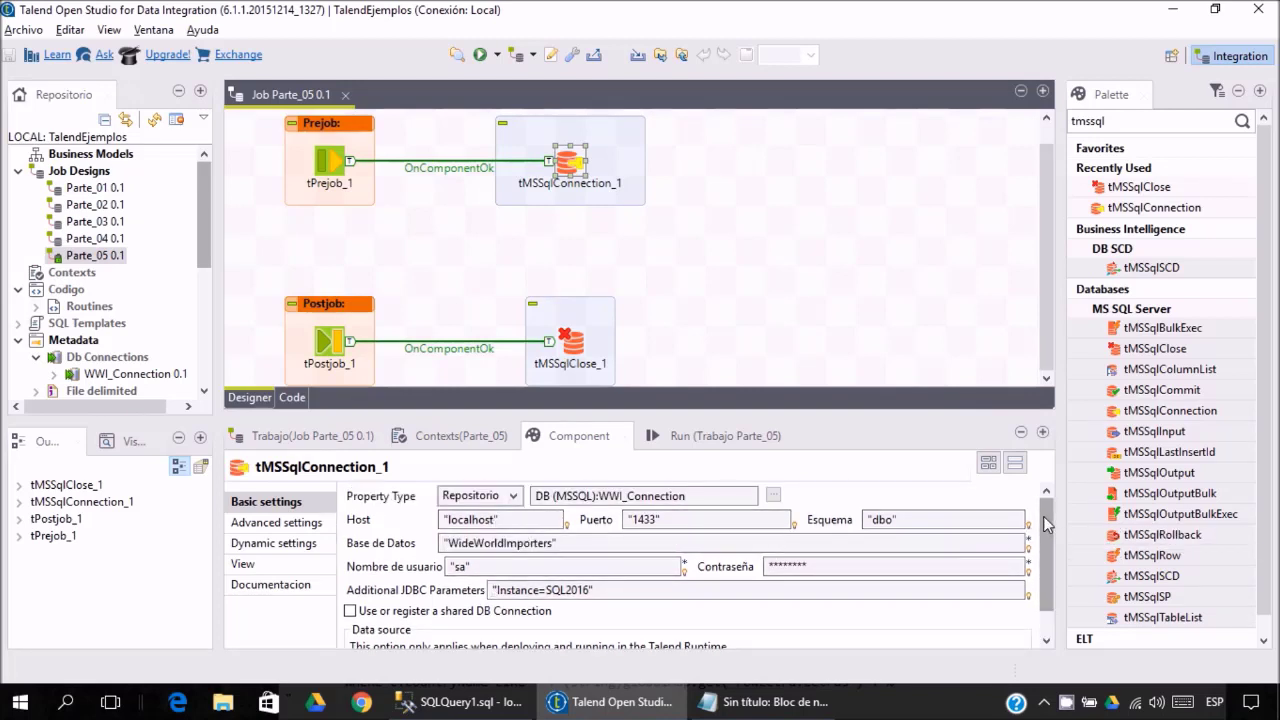
scroll(1043, 547, down, 1)
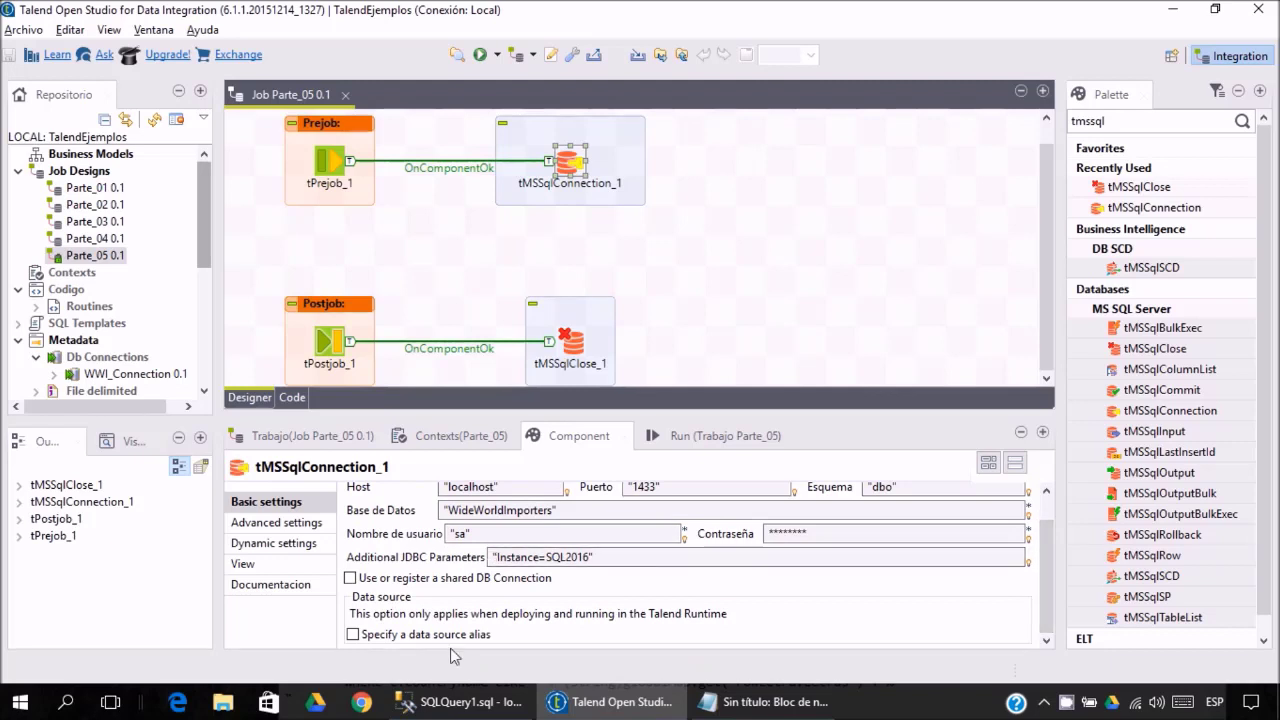
drag(765, 421, 765, 454)
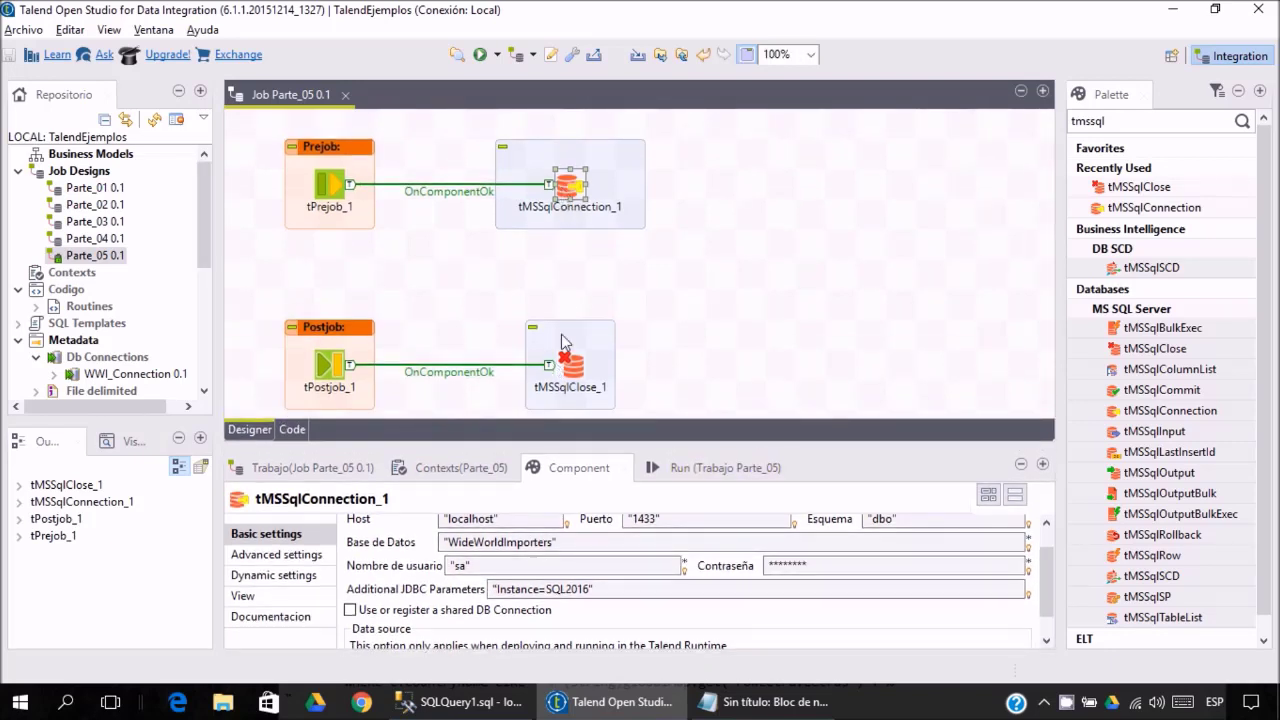
click(572, 372)
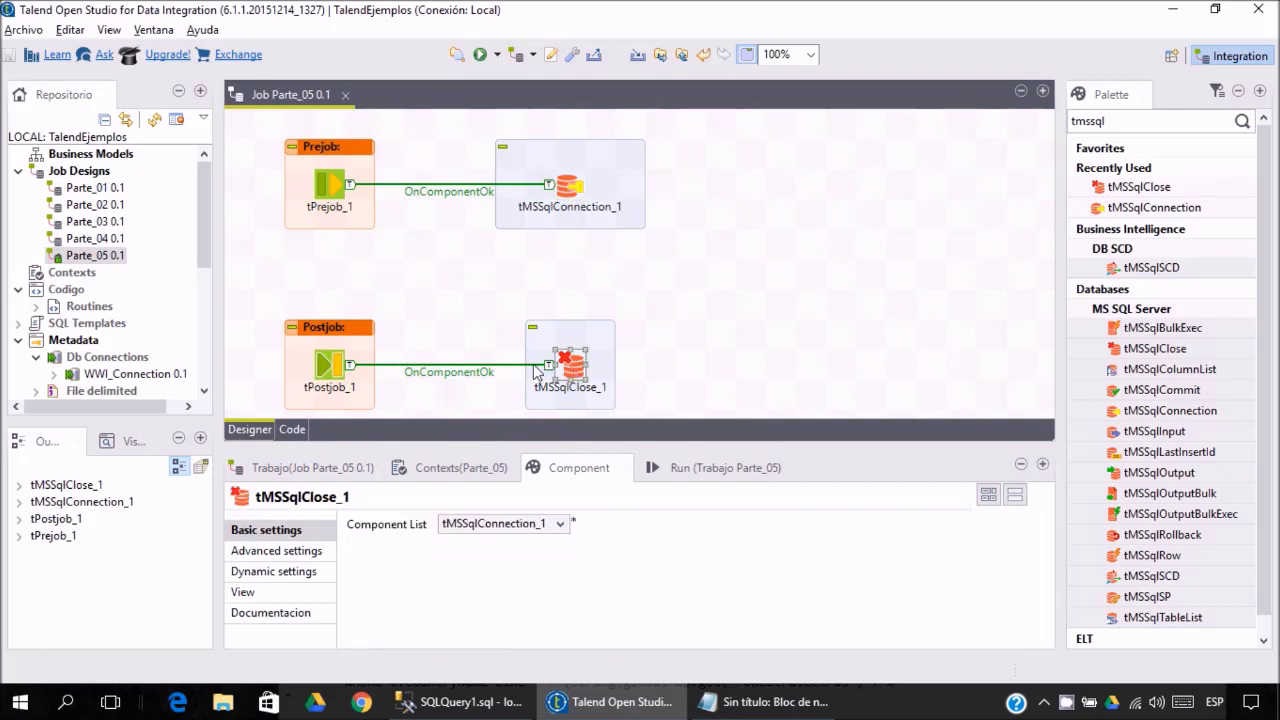
click(562, 523)
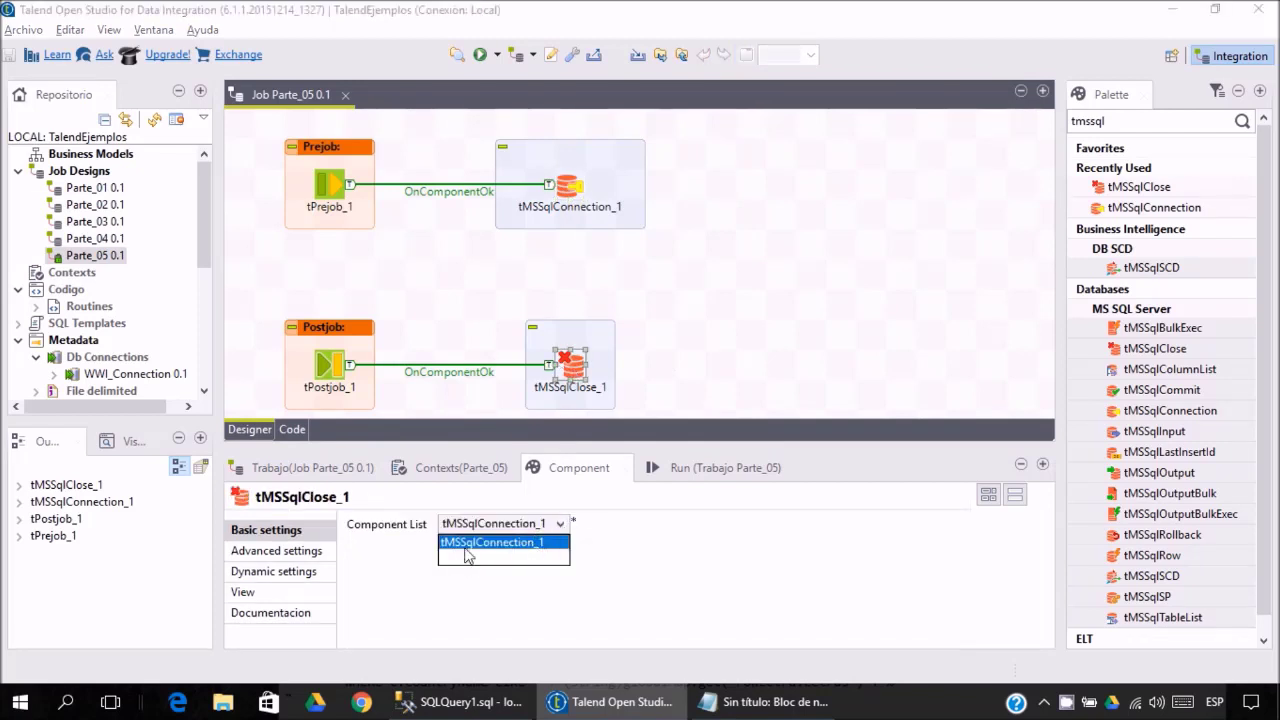
click(690, 330)
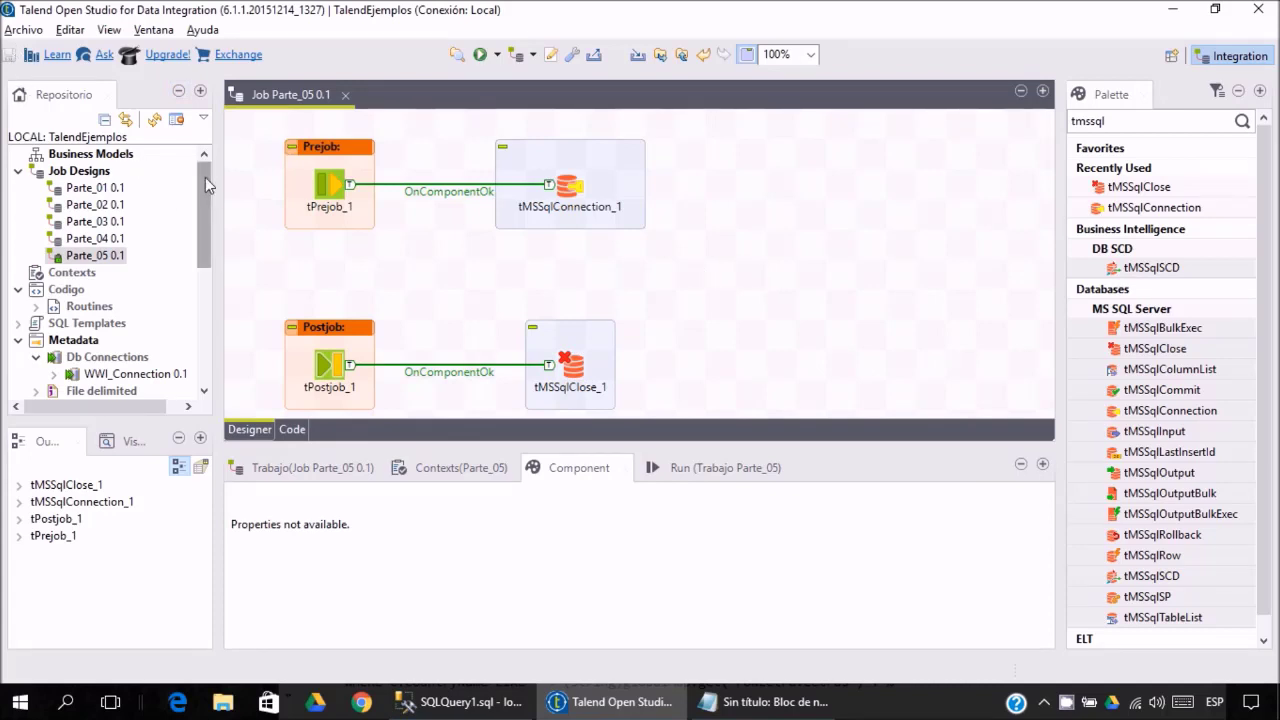
Open the WWI_Connection database connection in the repository for editing and advance to its database settings.
click(555, 194)
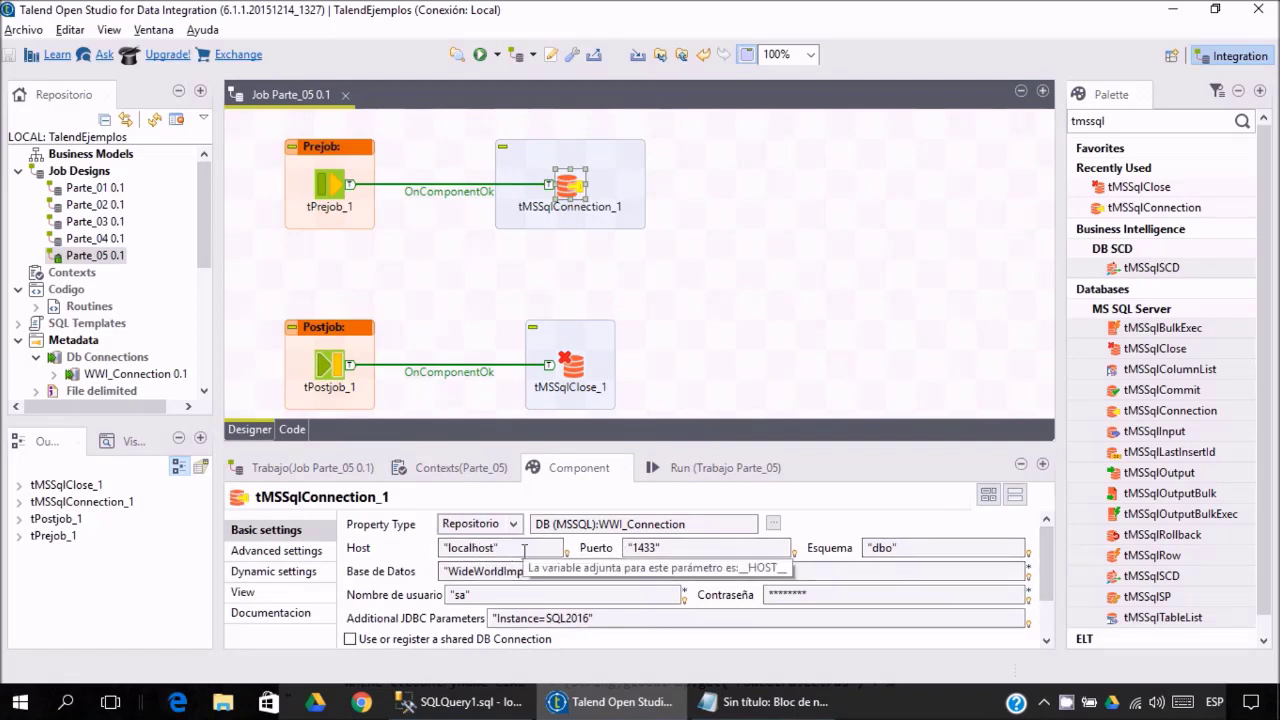
drag(202, 224, 204, 276)
click(130, 260)
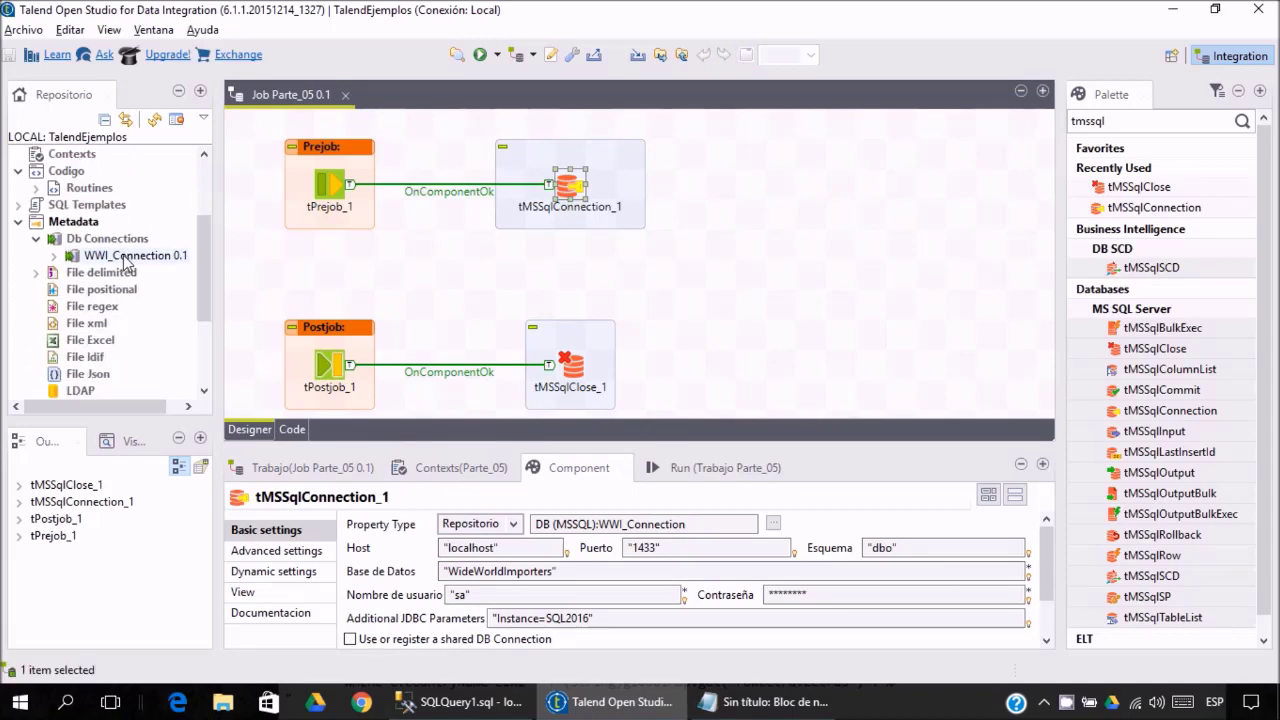
right_click(127, 258)
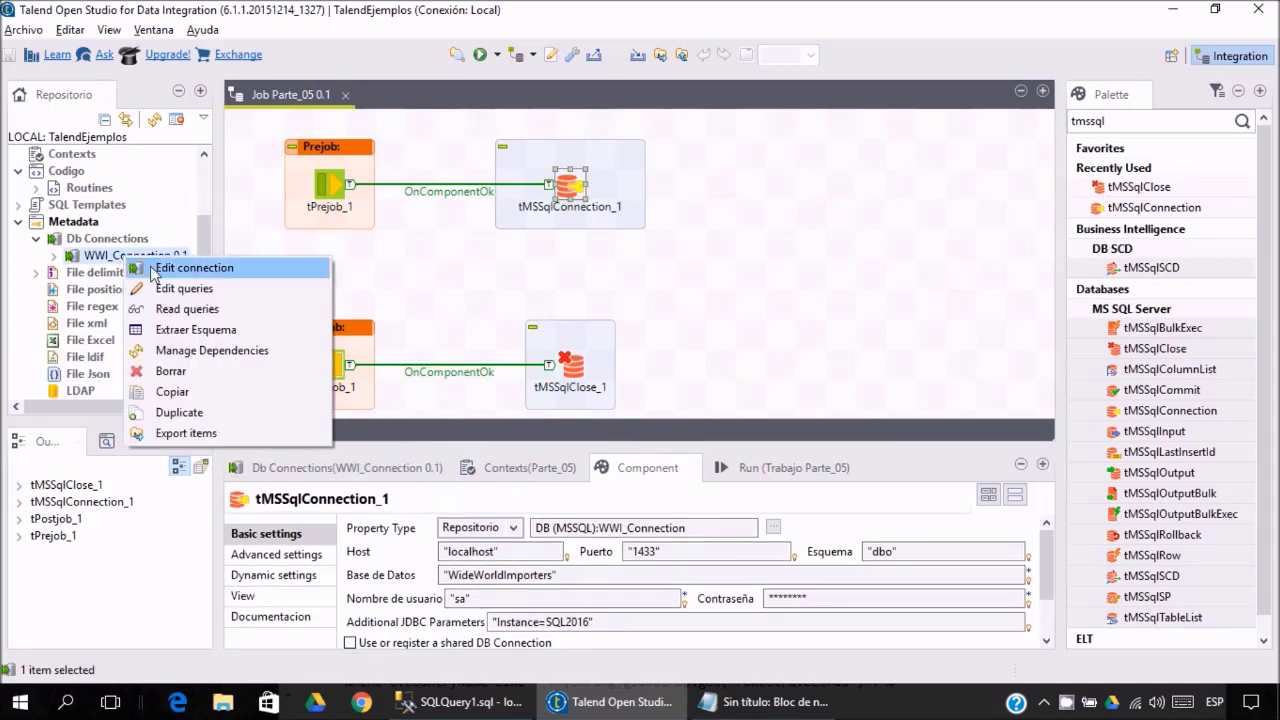
click(152, 269)
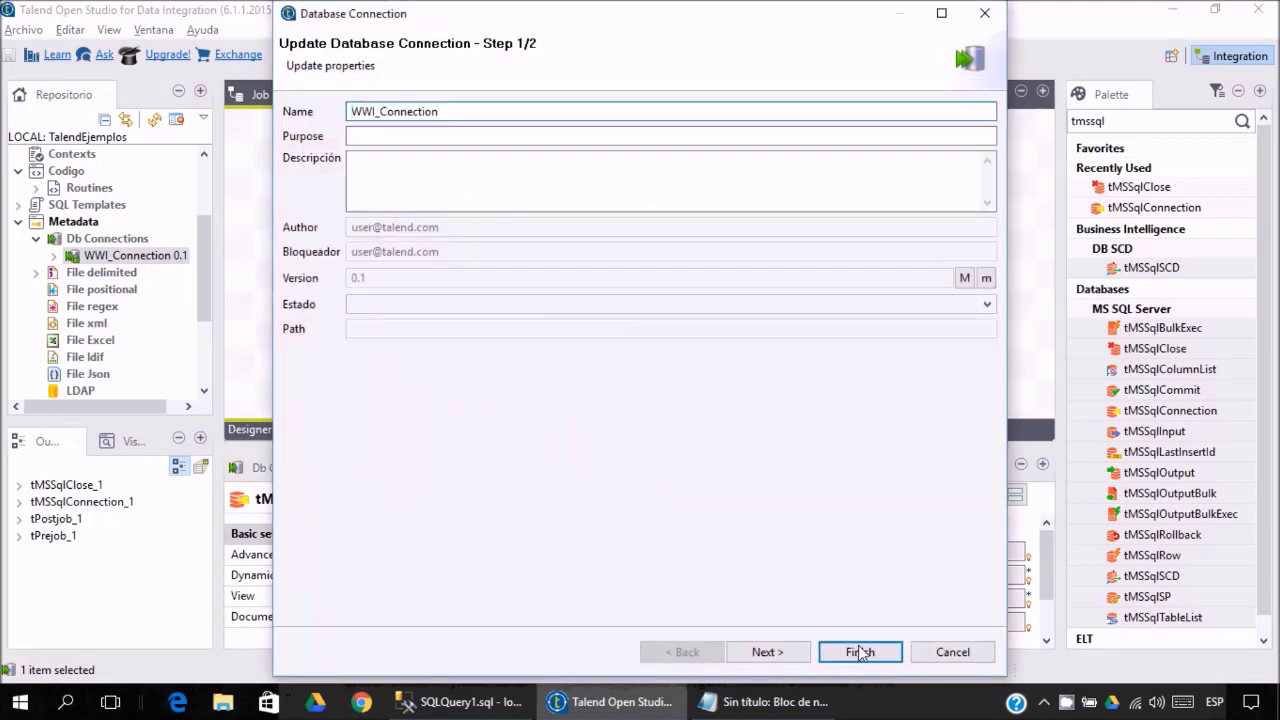
click(767, 652)
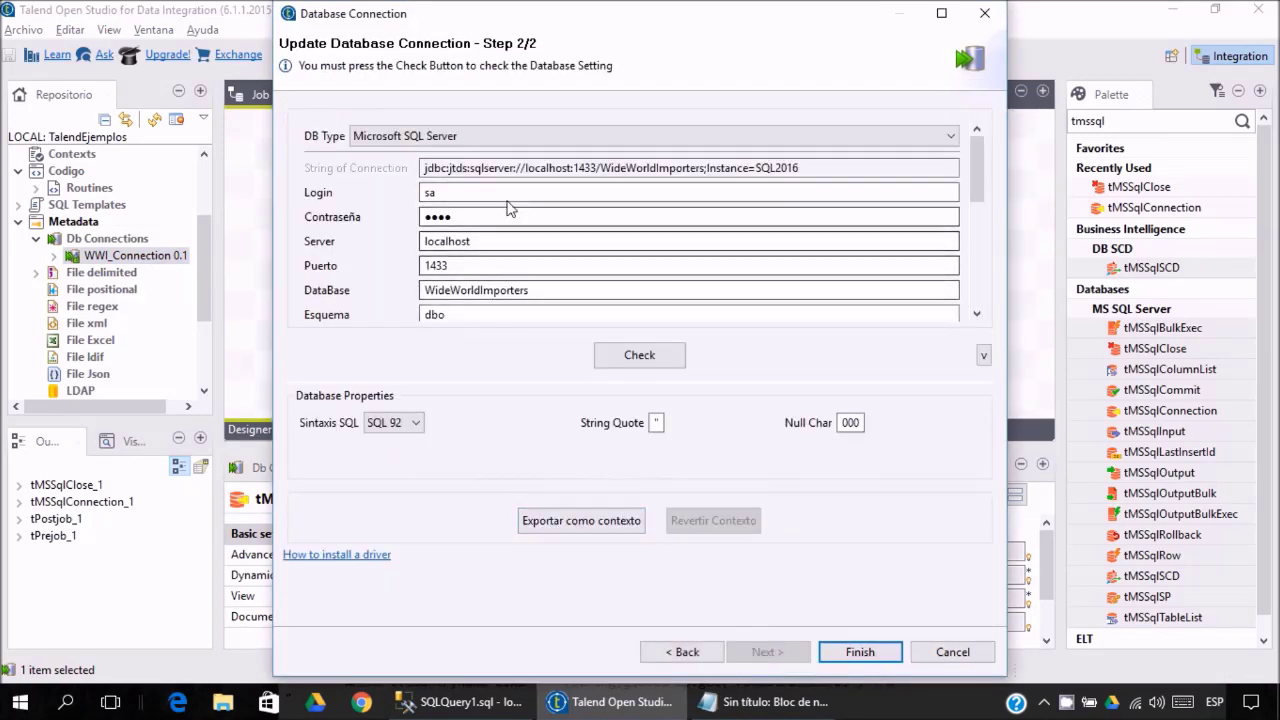
Export the connection's settings as a new repository context named WWI_Connection_Context, keeping the proposed variables and Default environment.
click(610, 520)
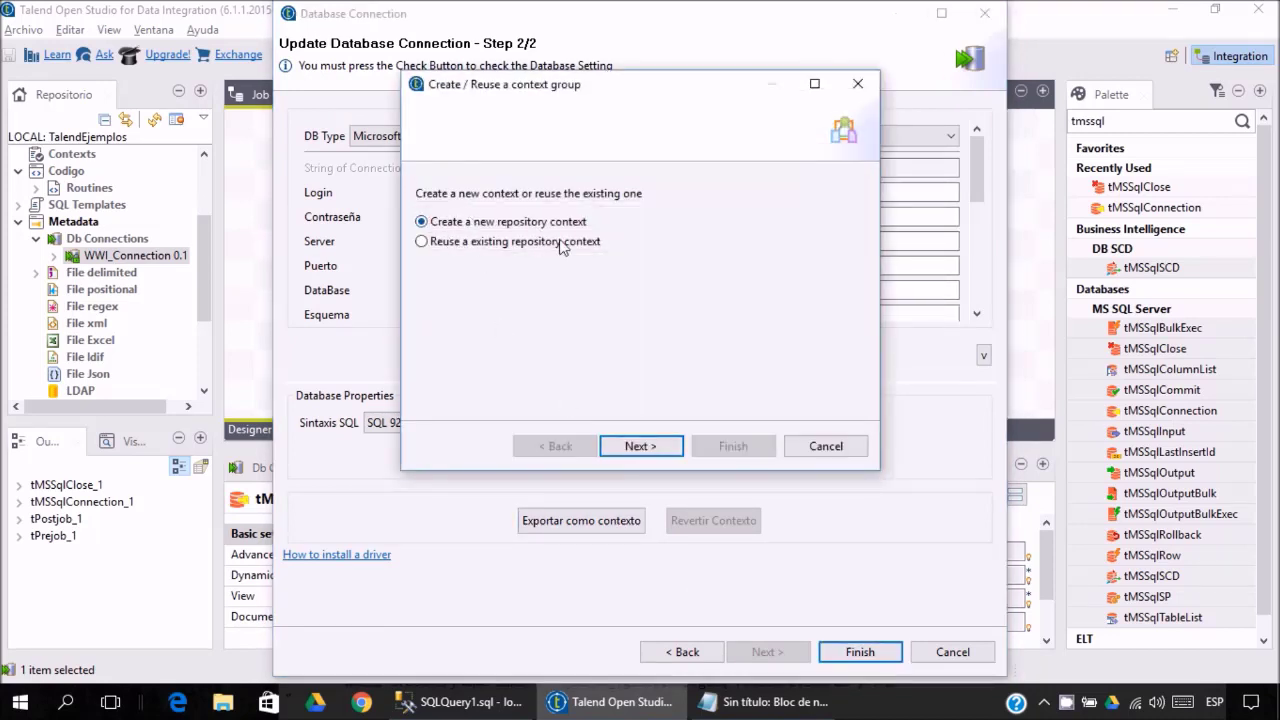
click(651, 448)
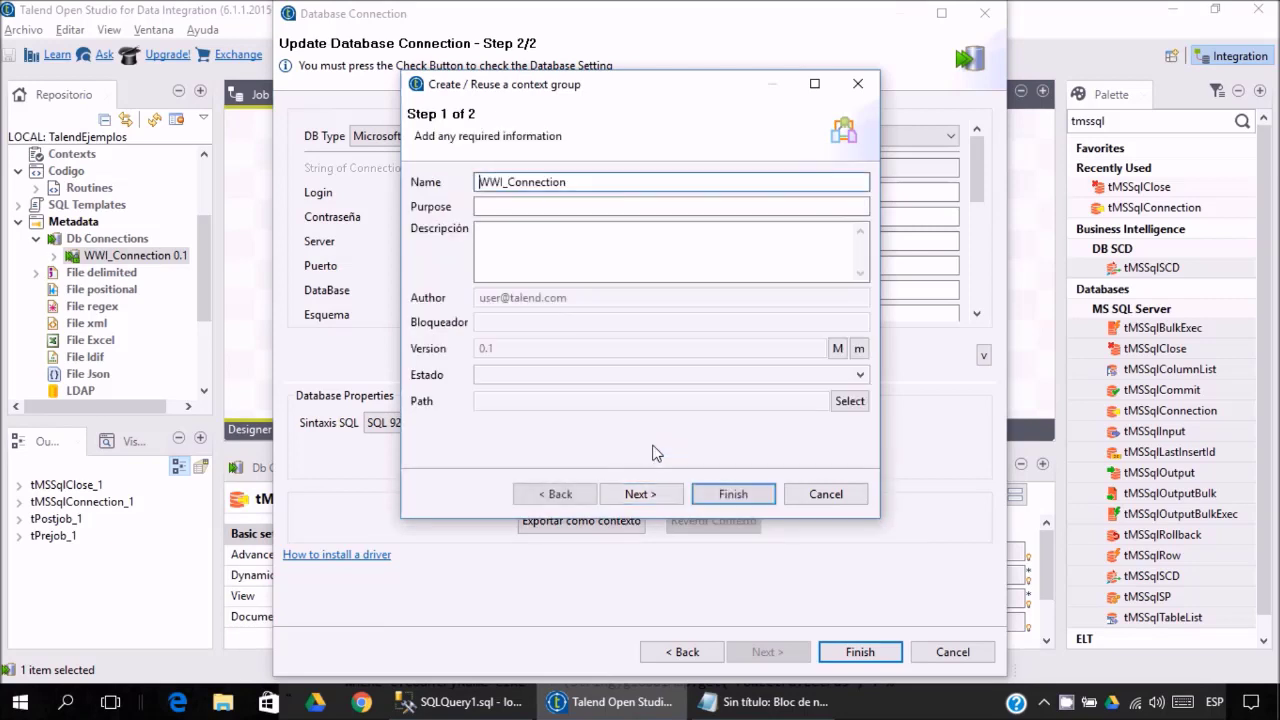
click(640, 182)
text(_Context)
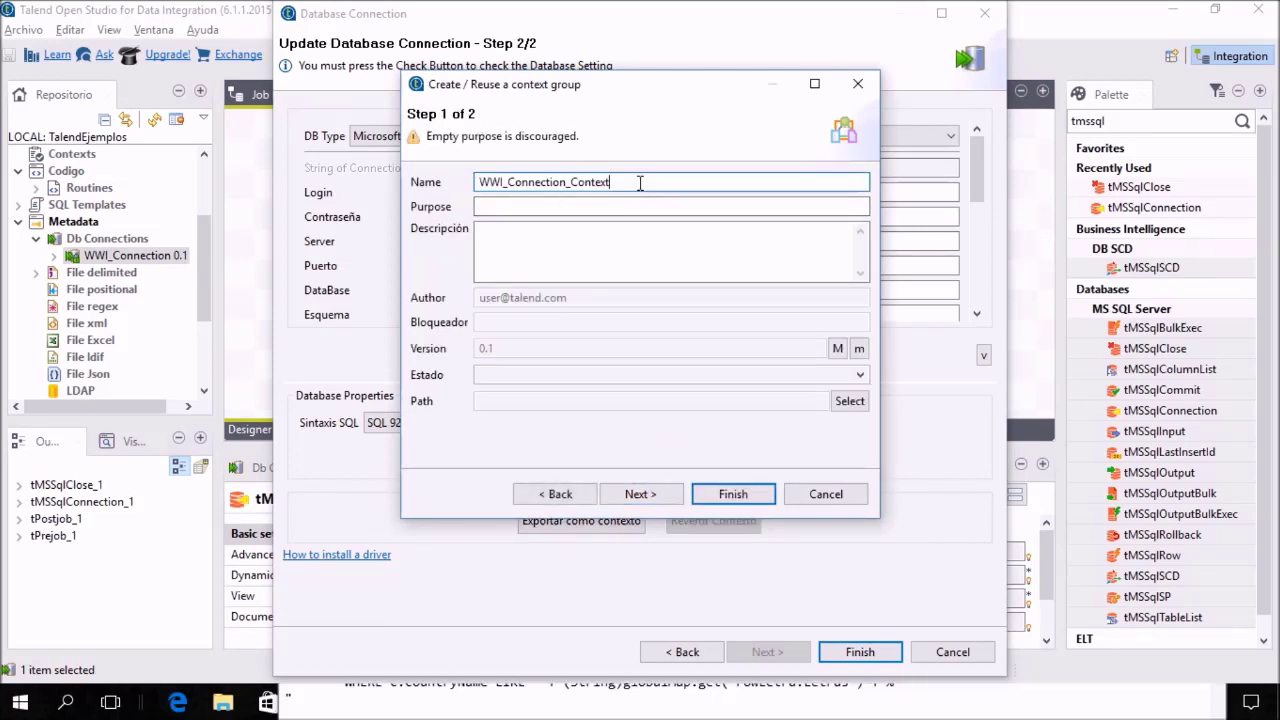
click(640, 494)
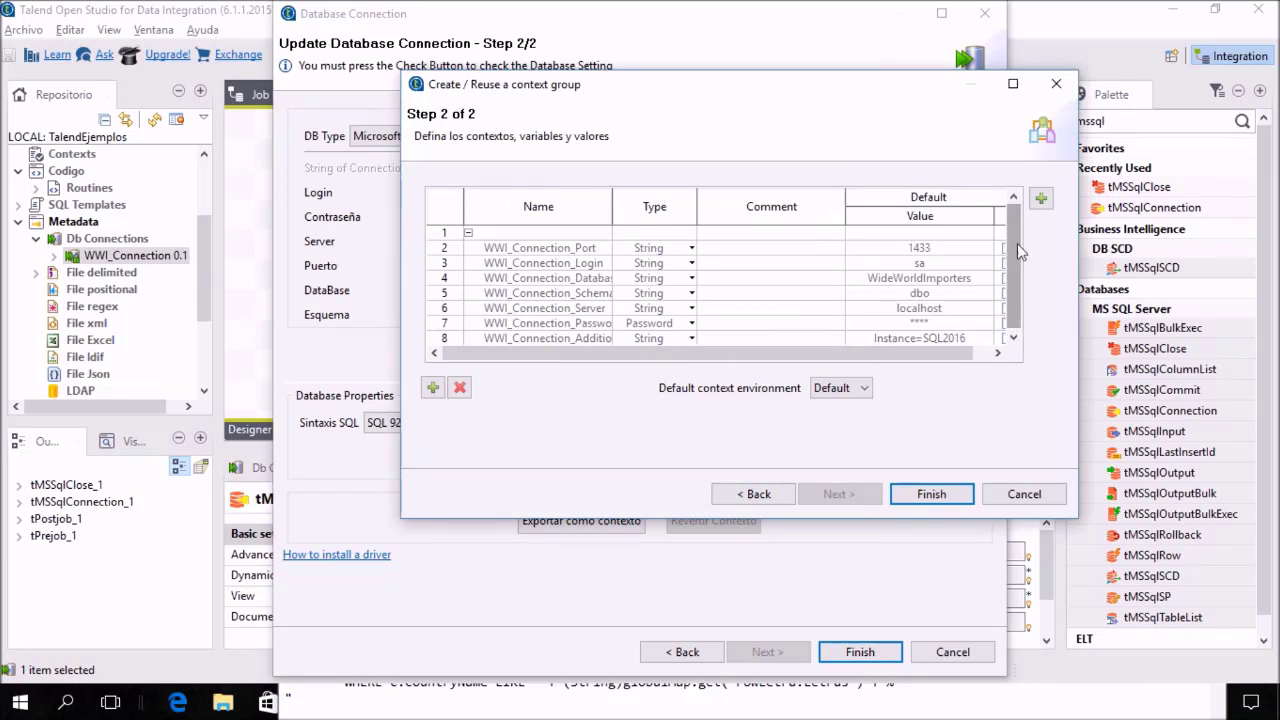
click(978, 353)
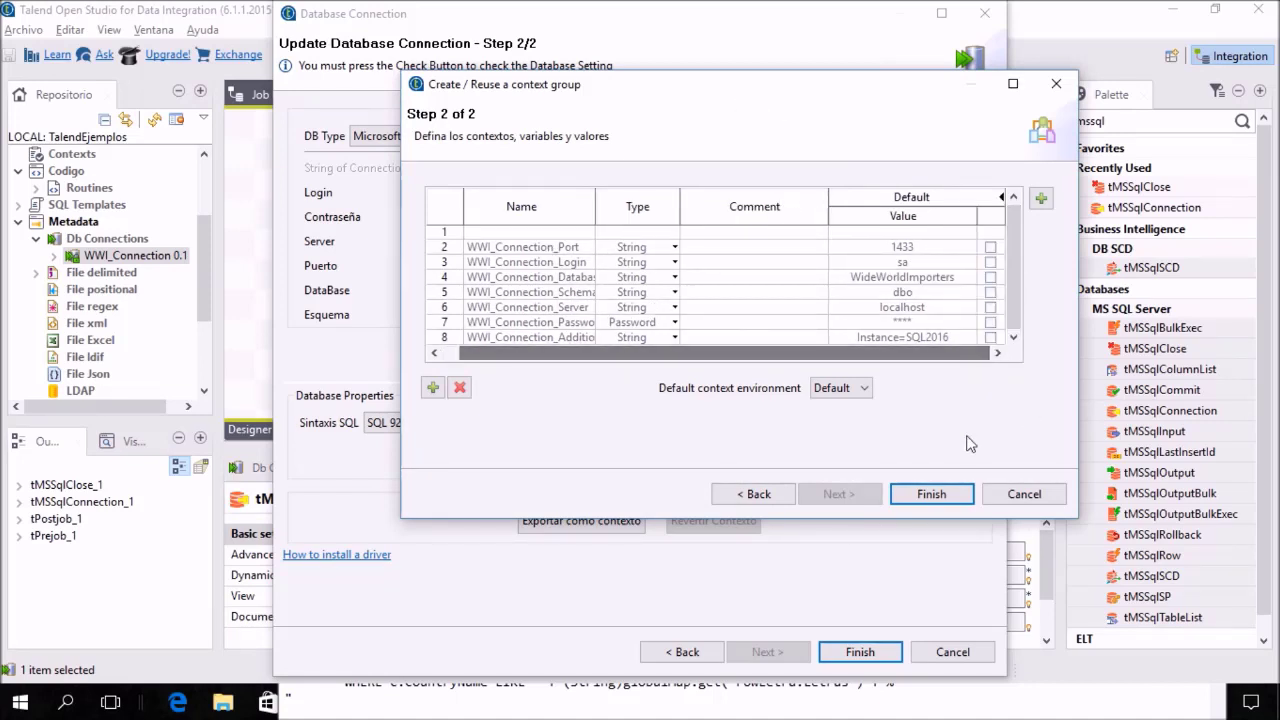
click(920, 496)
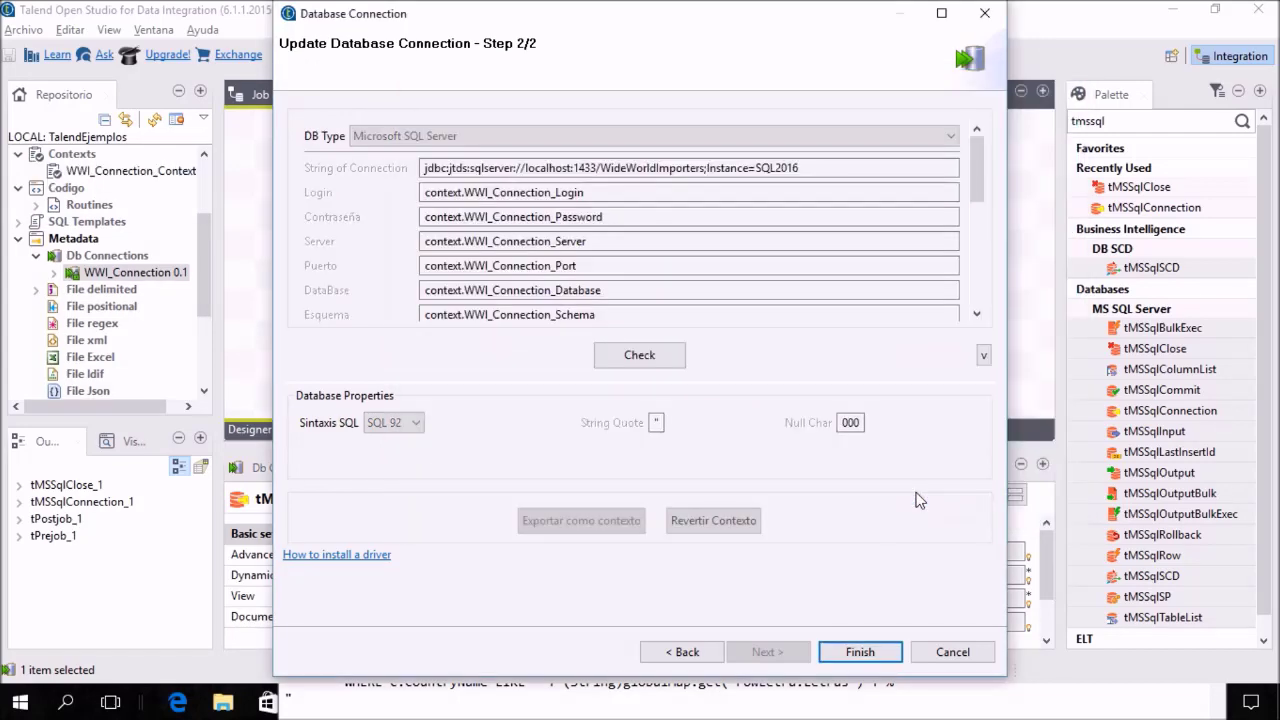
Finish the connection update, propagate the modifications to tMSSqlConnection in Parte_05, and save the job.
click(856, 652)
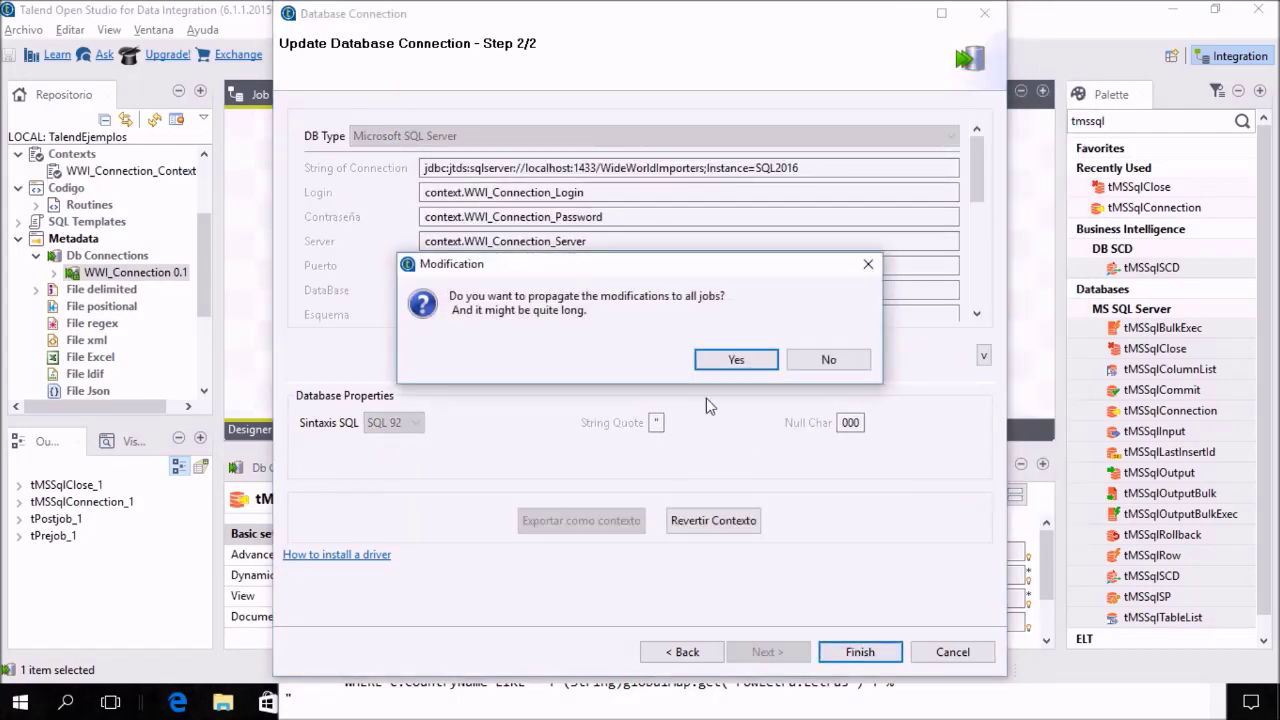
click(736, 362)
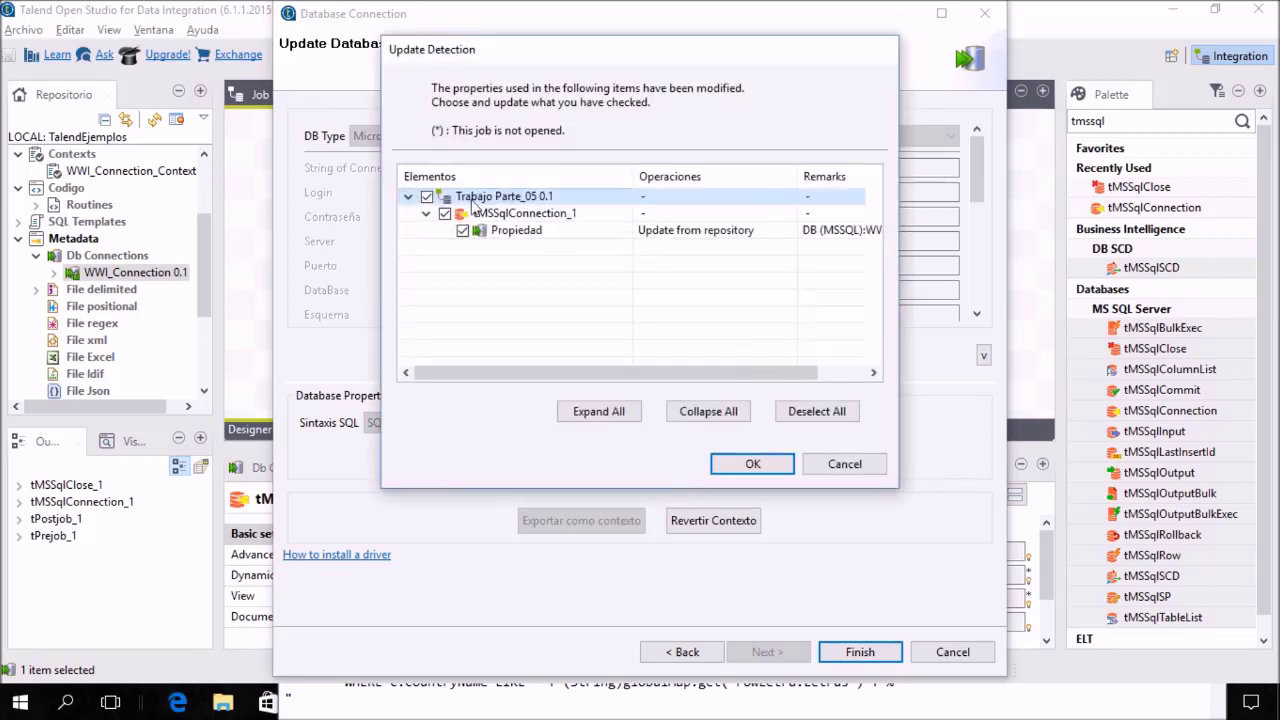
click(753, 464)
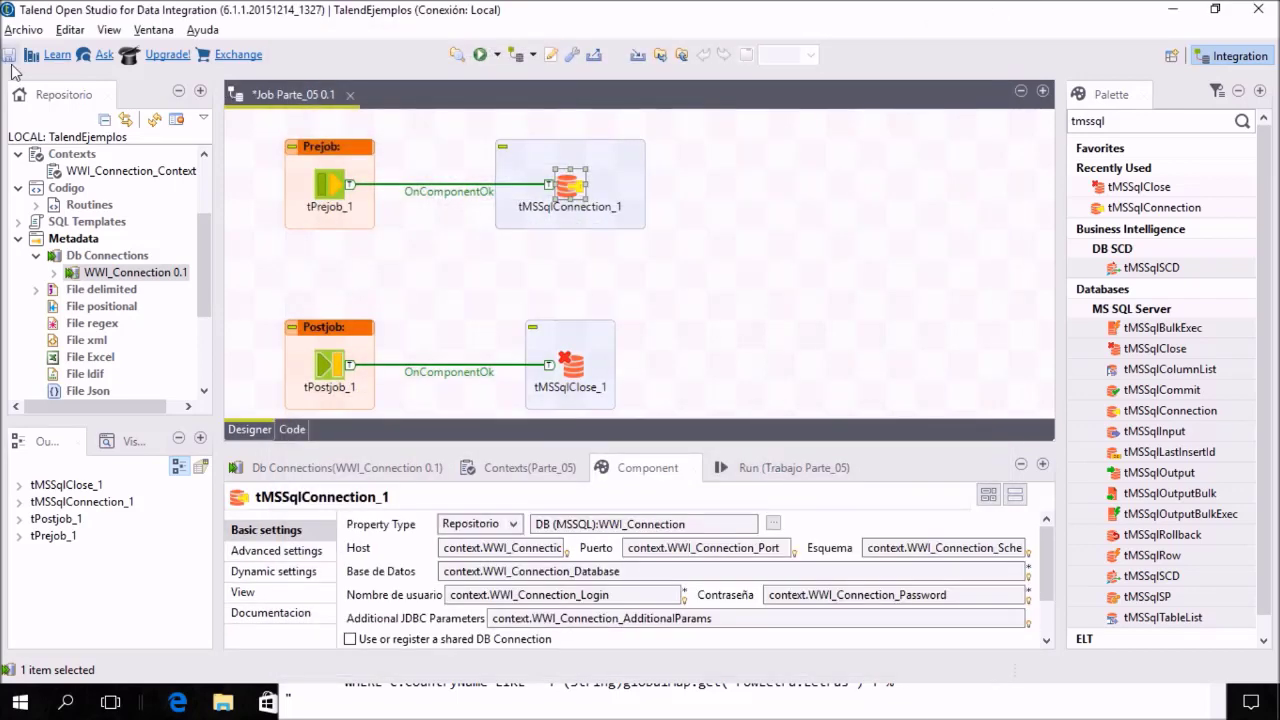
click(10, 60)
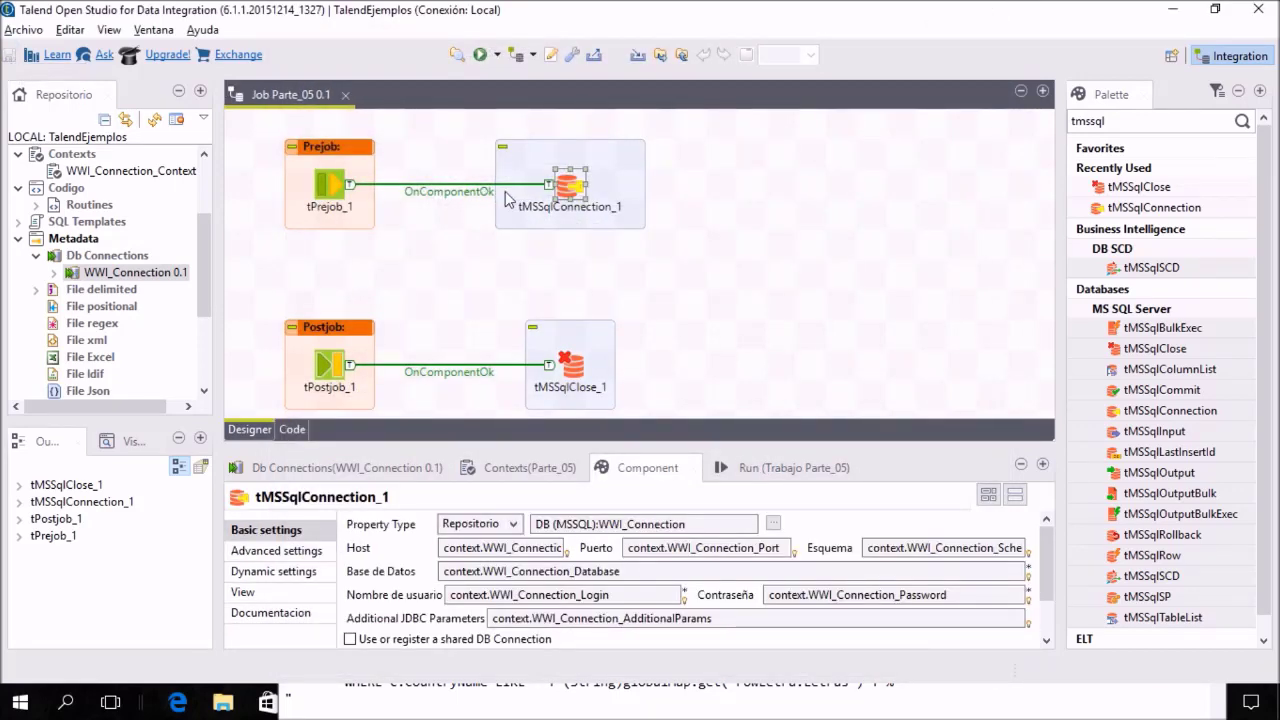
Examine the context variables in tMSSqlConnection's basic settings and the WWI_Connection_Context entry in the repository.
click(575, 188)
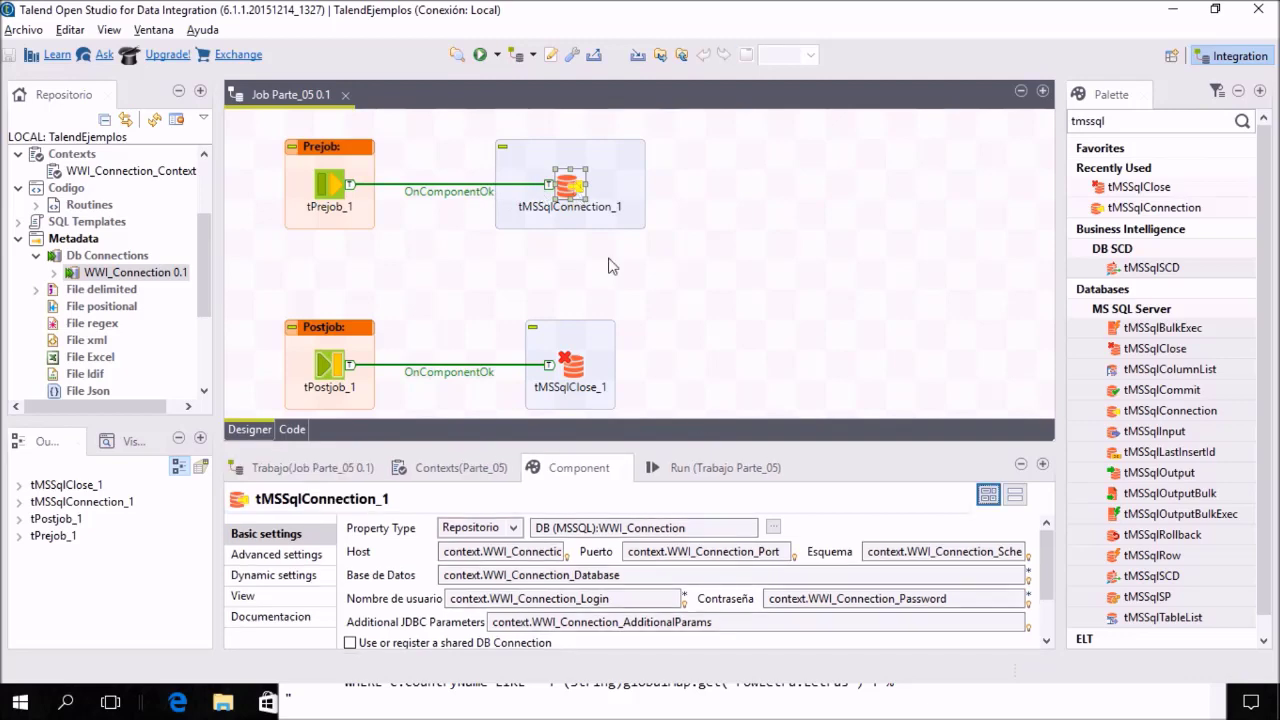
drag(731, 443, 731, 307)
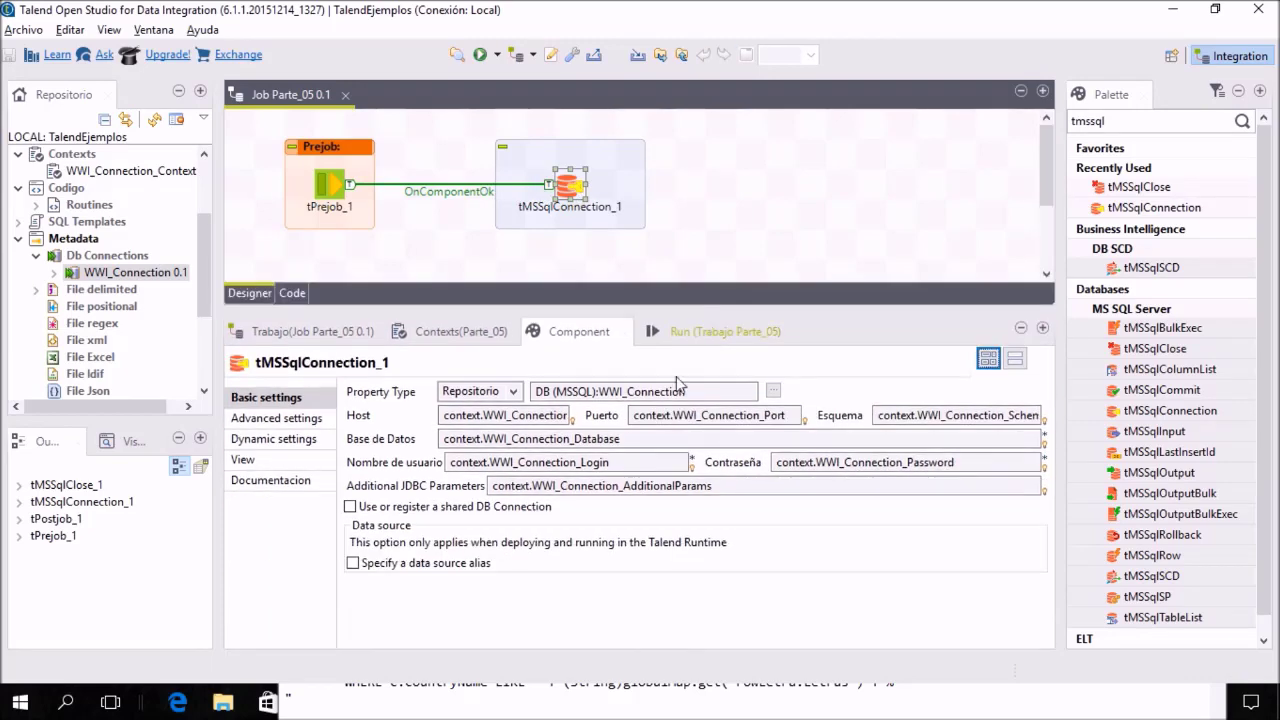
click(445, 415)
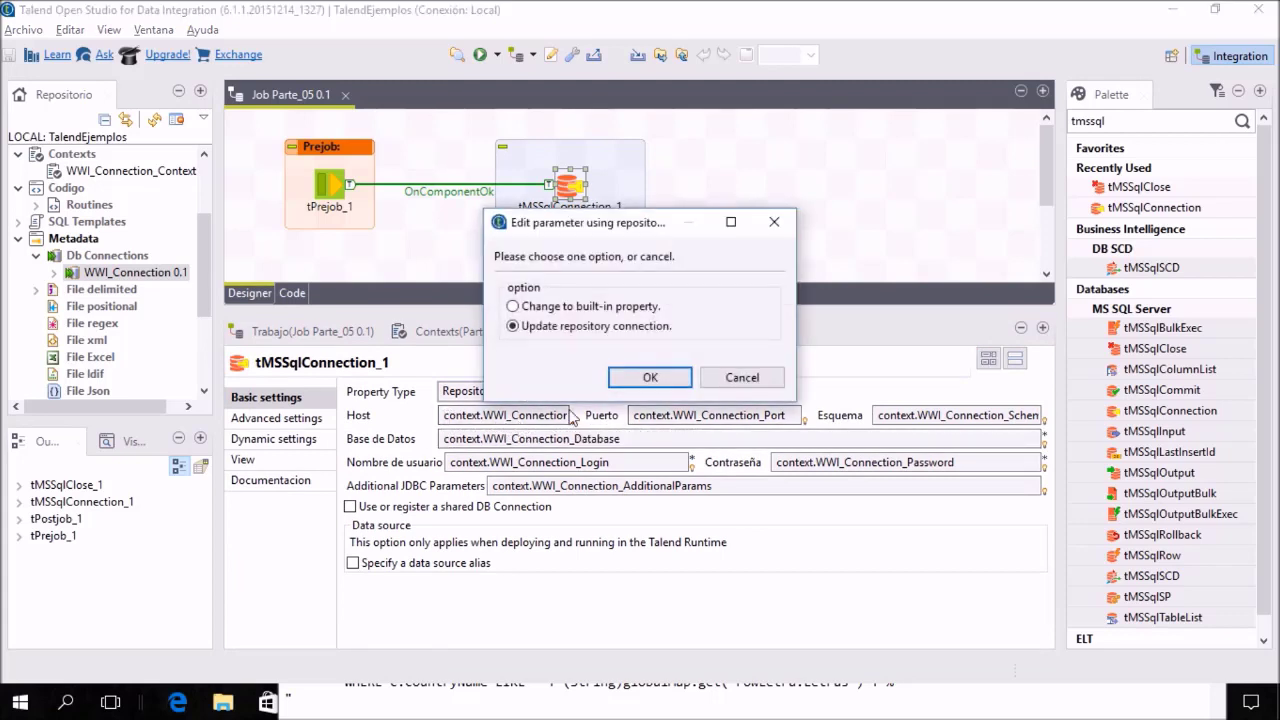
click(740, 377)
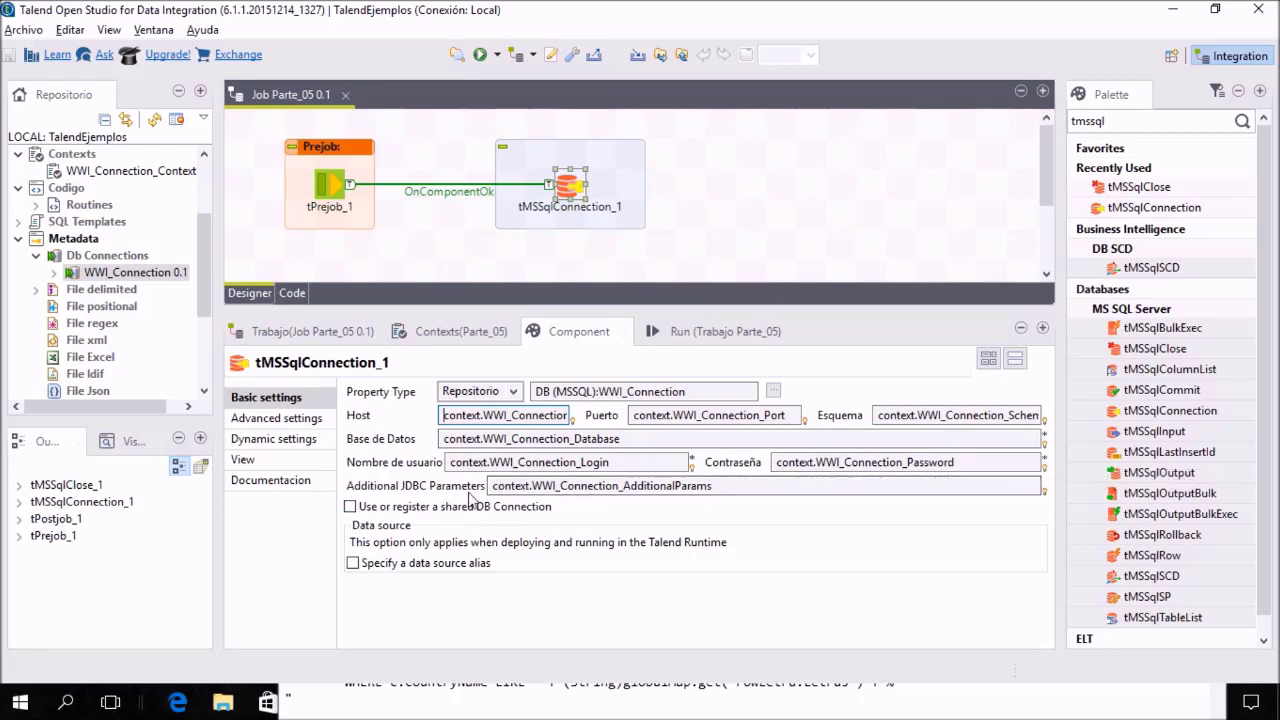
drag(580, 306, 581, 392)
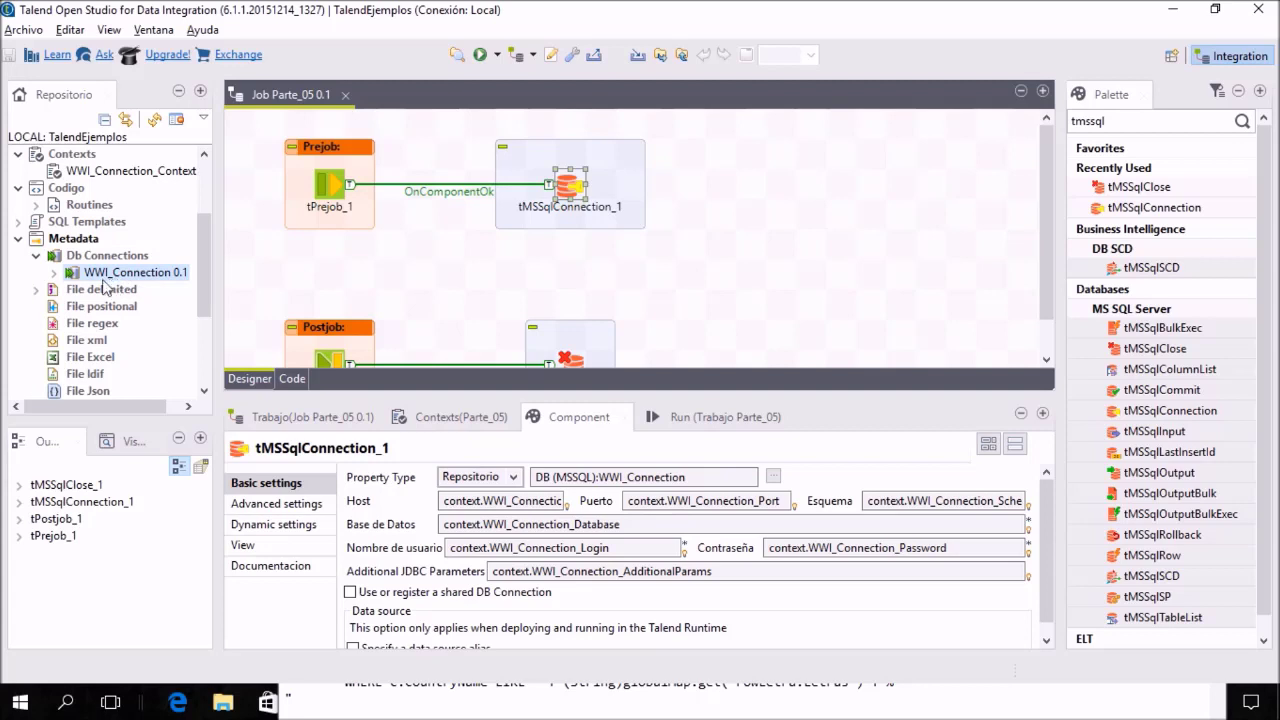
click(135, 172)
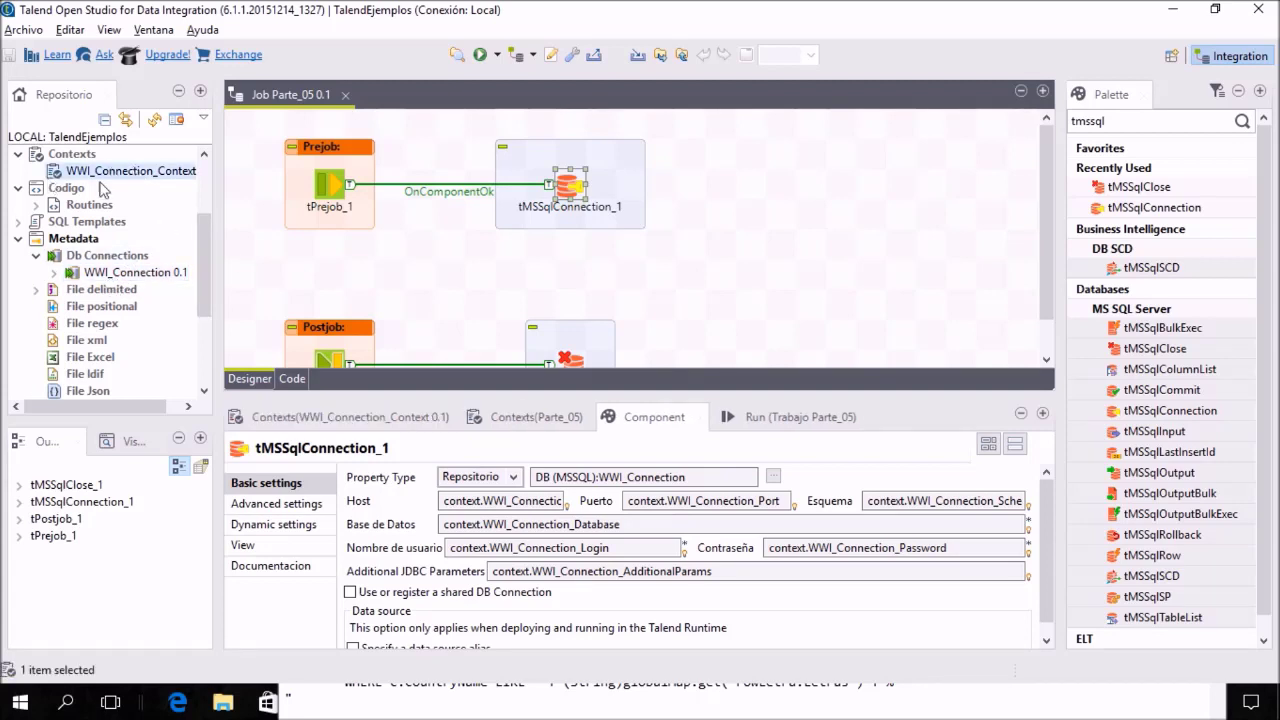
drag(206, 232, 201, 221)
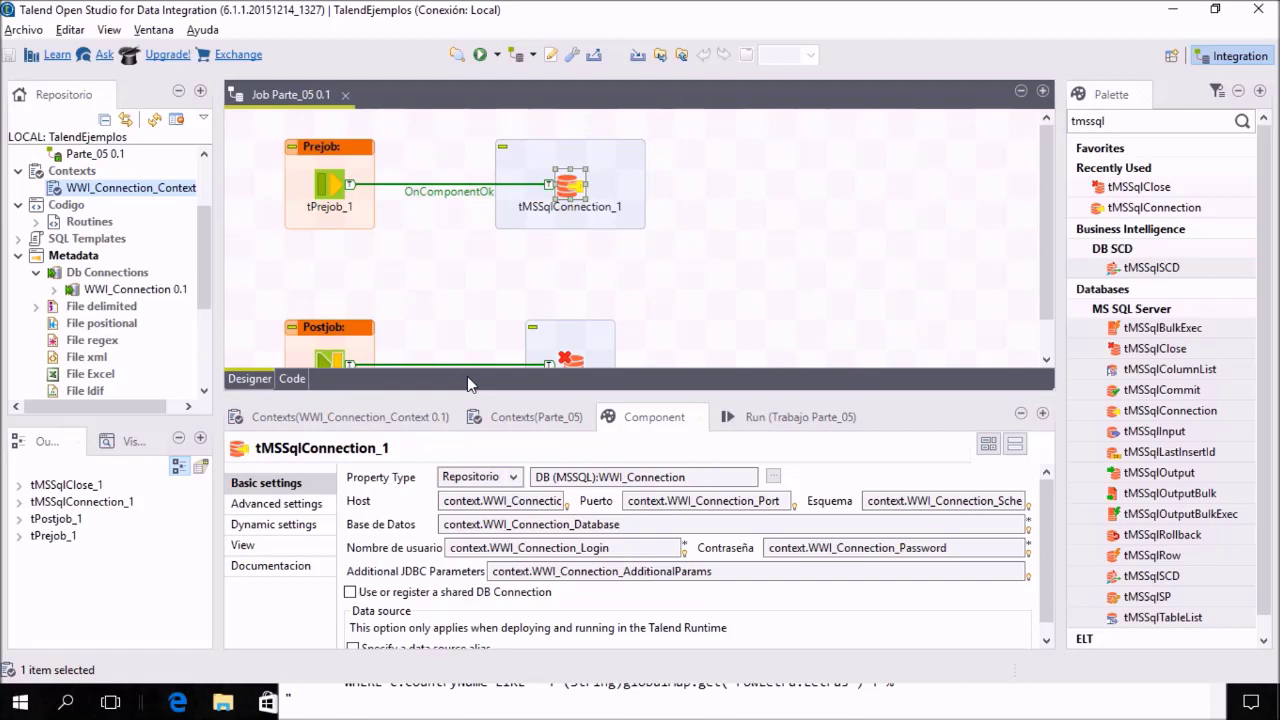
Enlarge the design canvas and move tPostjob and tMSSqlClose together farther down, leaving more room below the Prejob row.
click(588, 291)
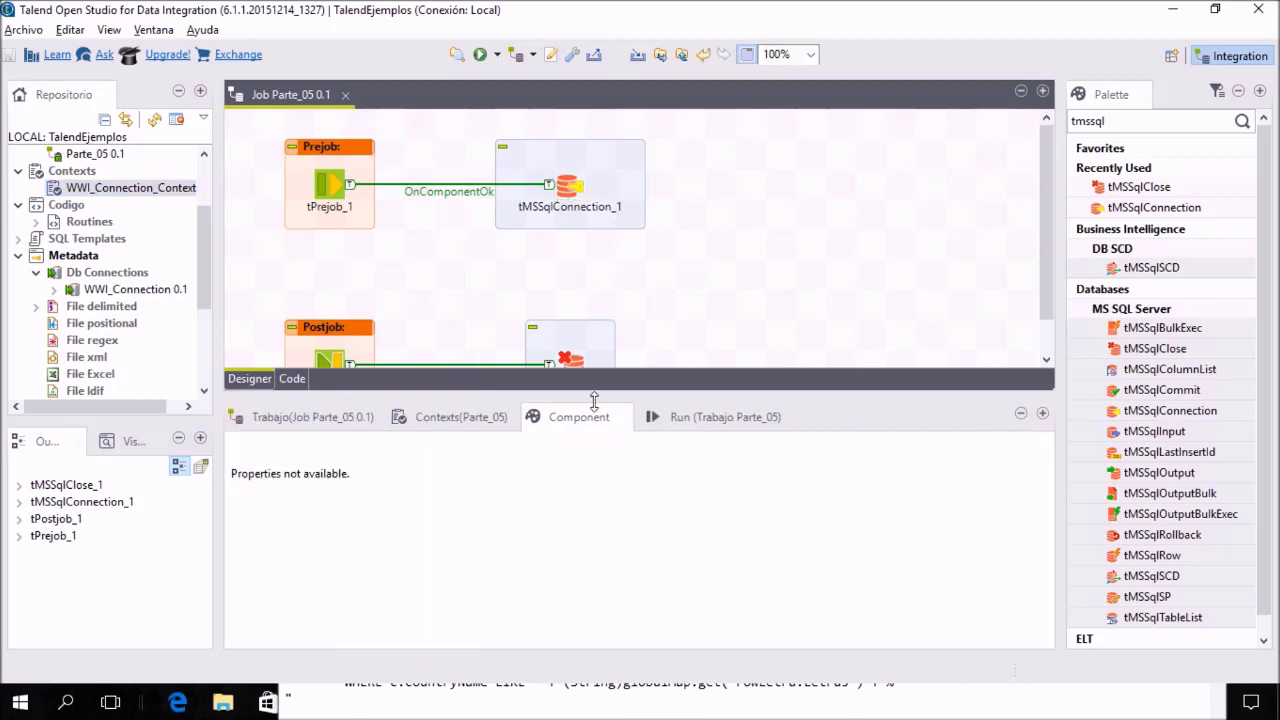
drag(595, 400, 594, 556)
drag(680, 300, 294, 434)
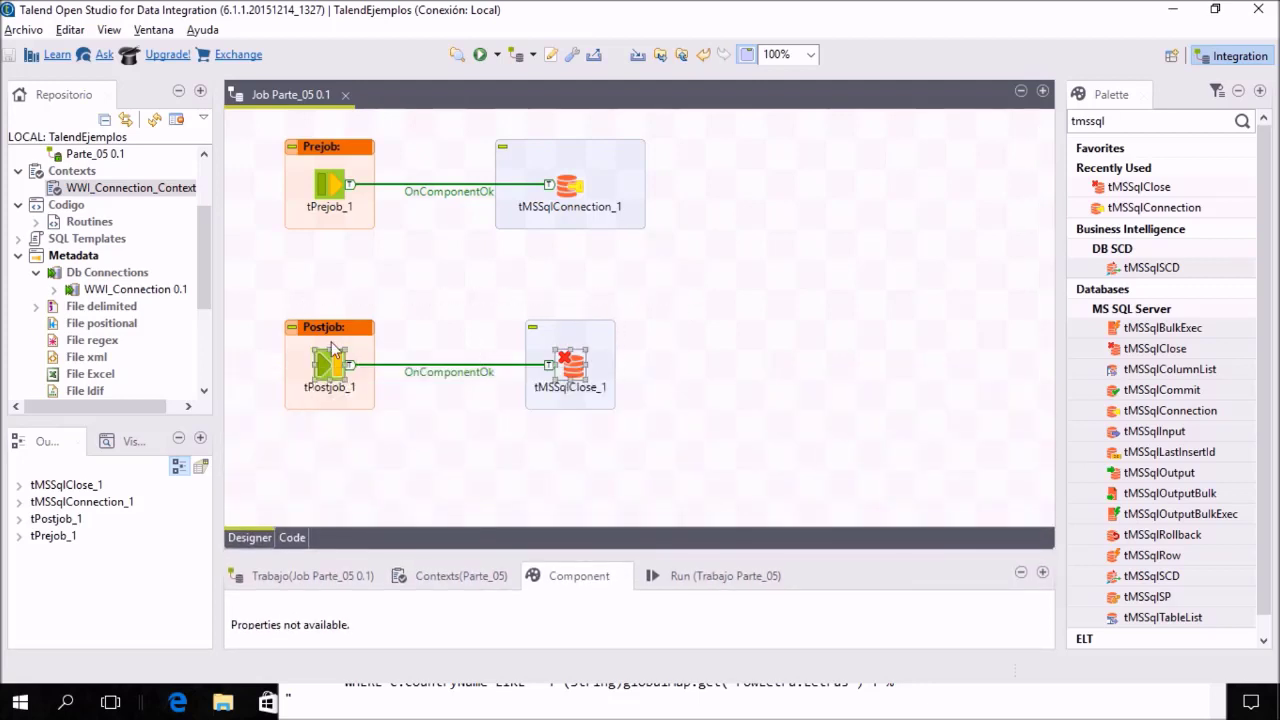
drag(333, 368, 333, 513)
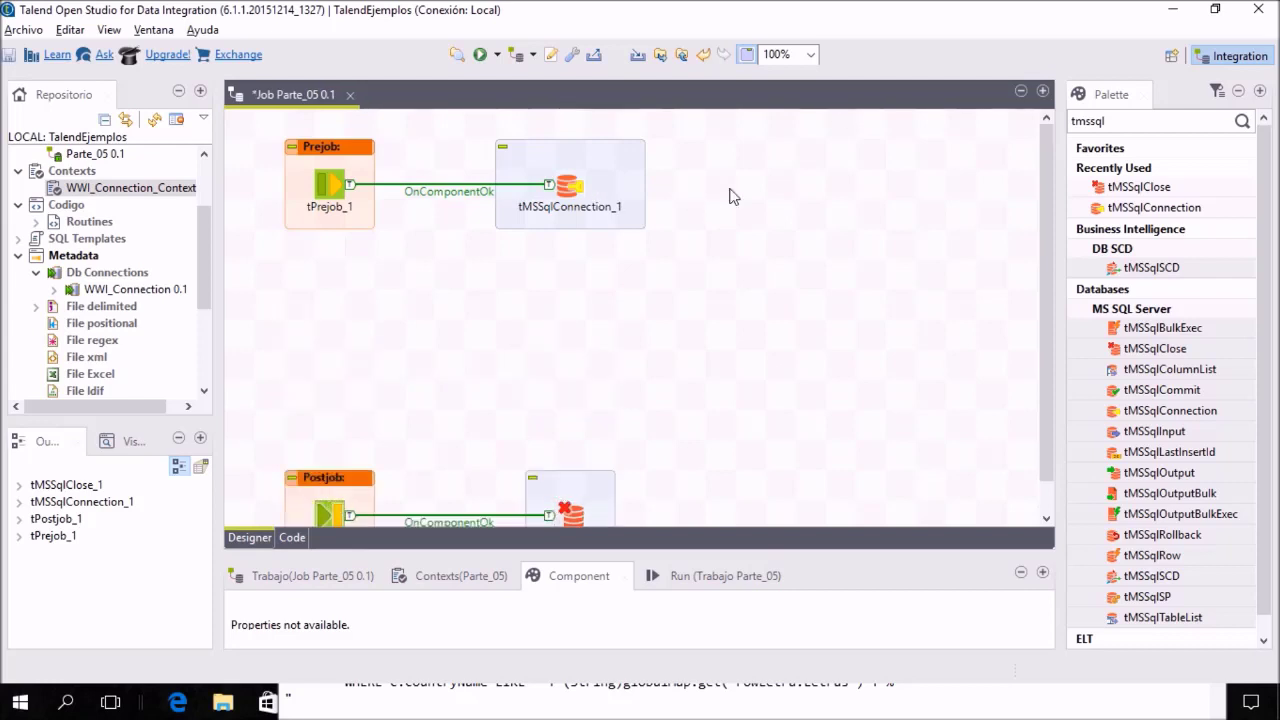
Add a tJava component to the Prejob row, spaced to the right of tMSSqlConnection.
text(tjava)
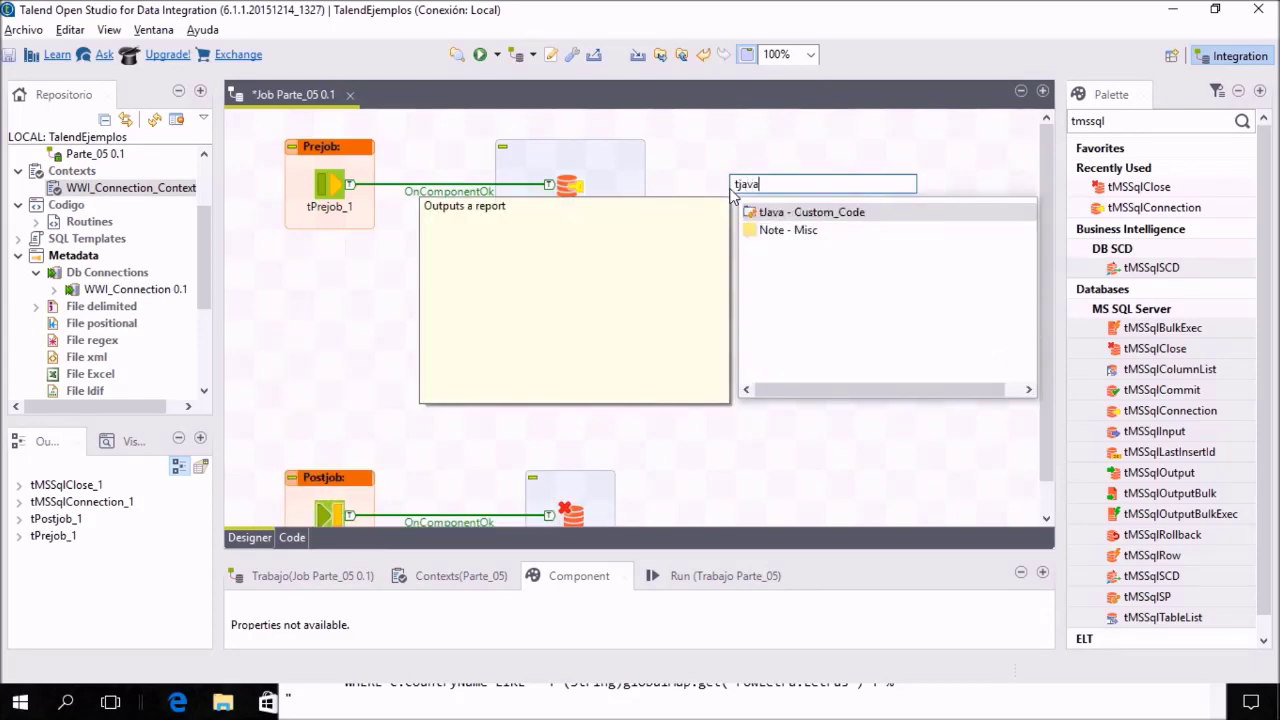
key(Return)
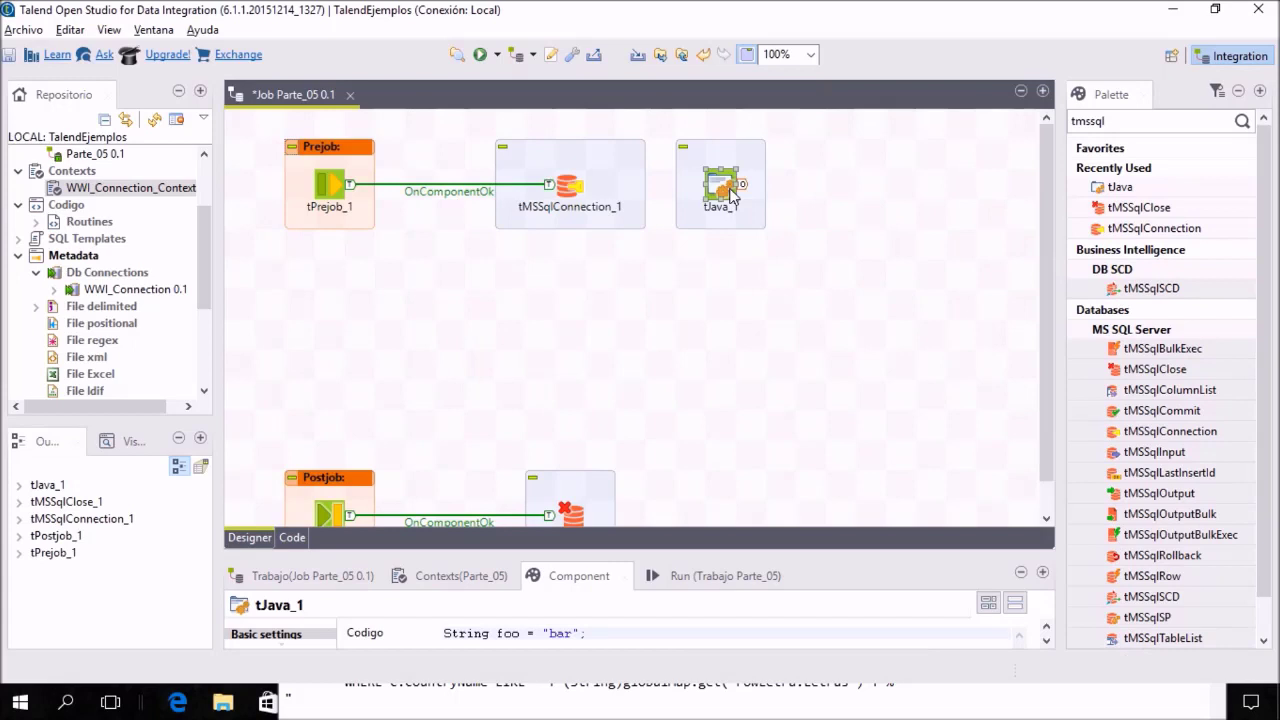
drag(732, 192, 822, 192)
Link tMSSqlConnection to the tJava component with an OnSubjobOk trigger and open the tJava settings.
click(567, 190)
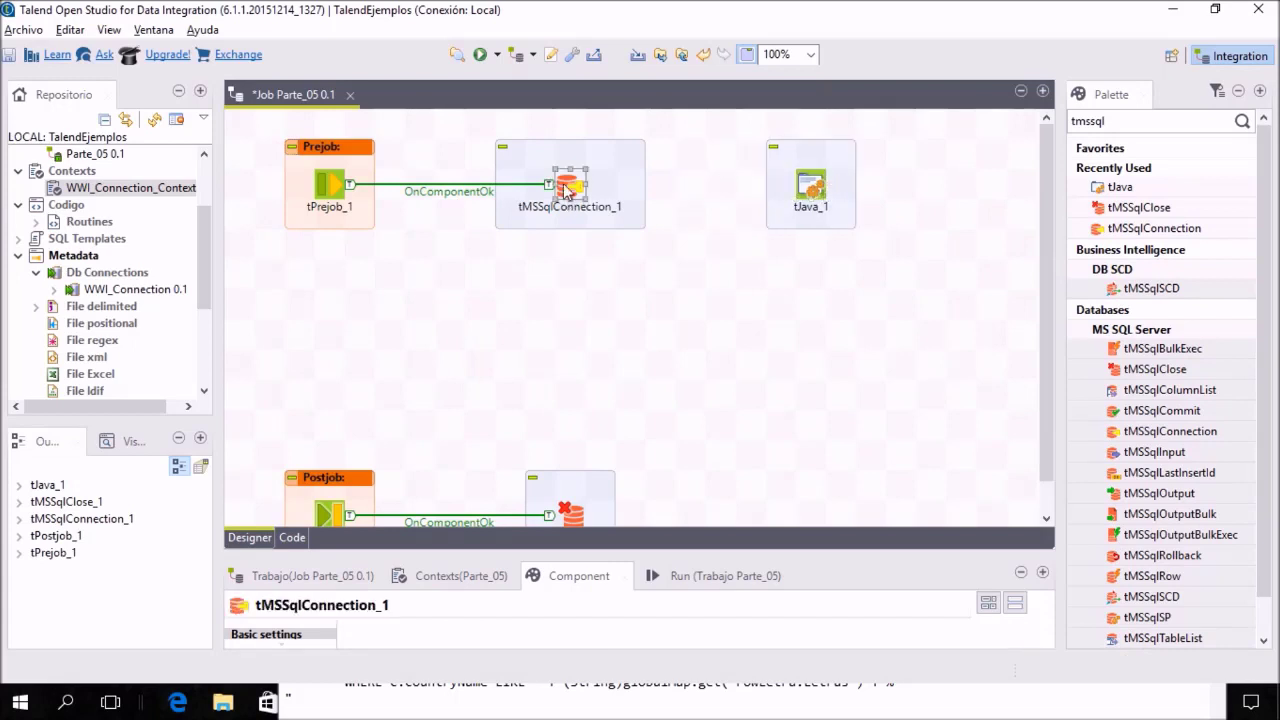
right_click(566, 188)
mouse_move(766, 195)
click(860, 195)
click(812, 192)
click(813, 192)
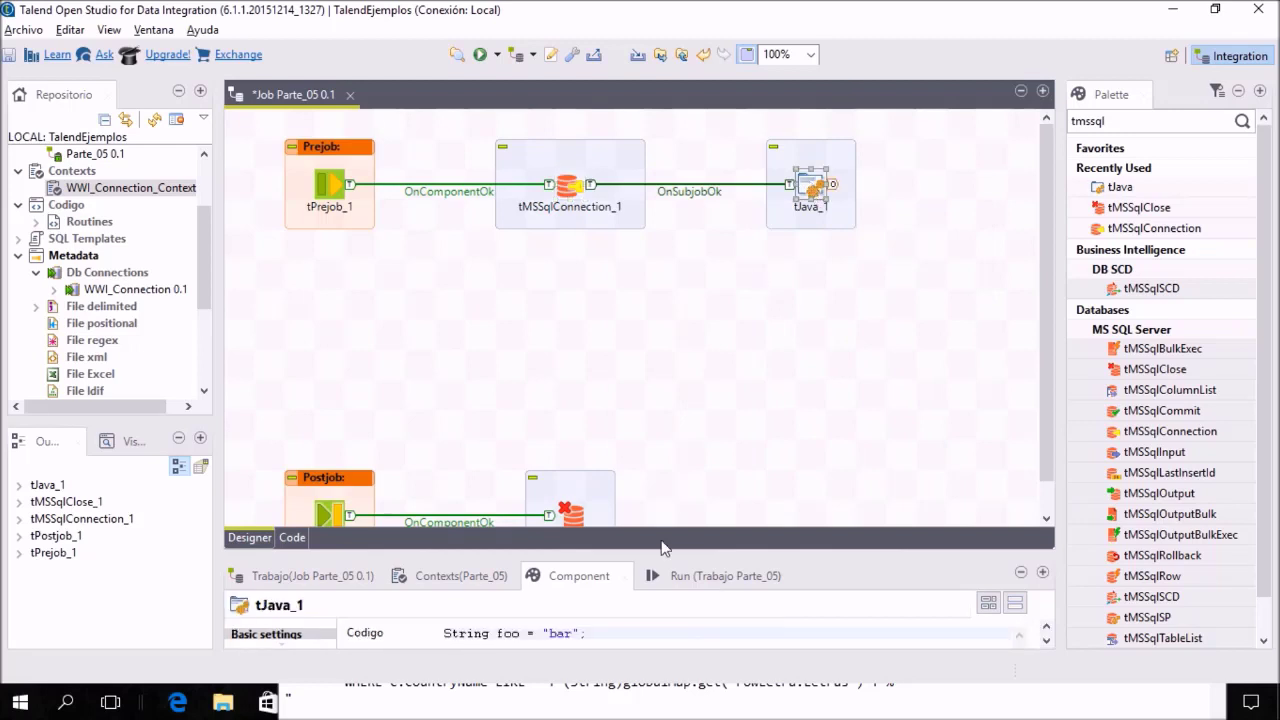
Replace the tJava code with System.out.println("Conexión iniciada exitosamente"); and save the job.
drag(663, 557, 633, 352)
drag(597, 424, 444, 414)
text(System.out.println("Conexión iniciada exitosamente");)
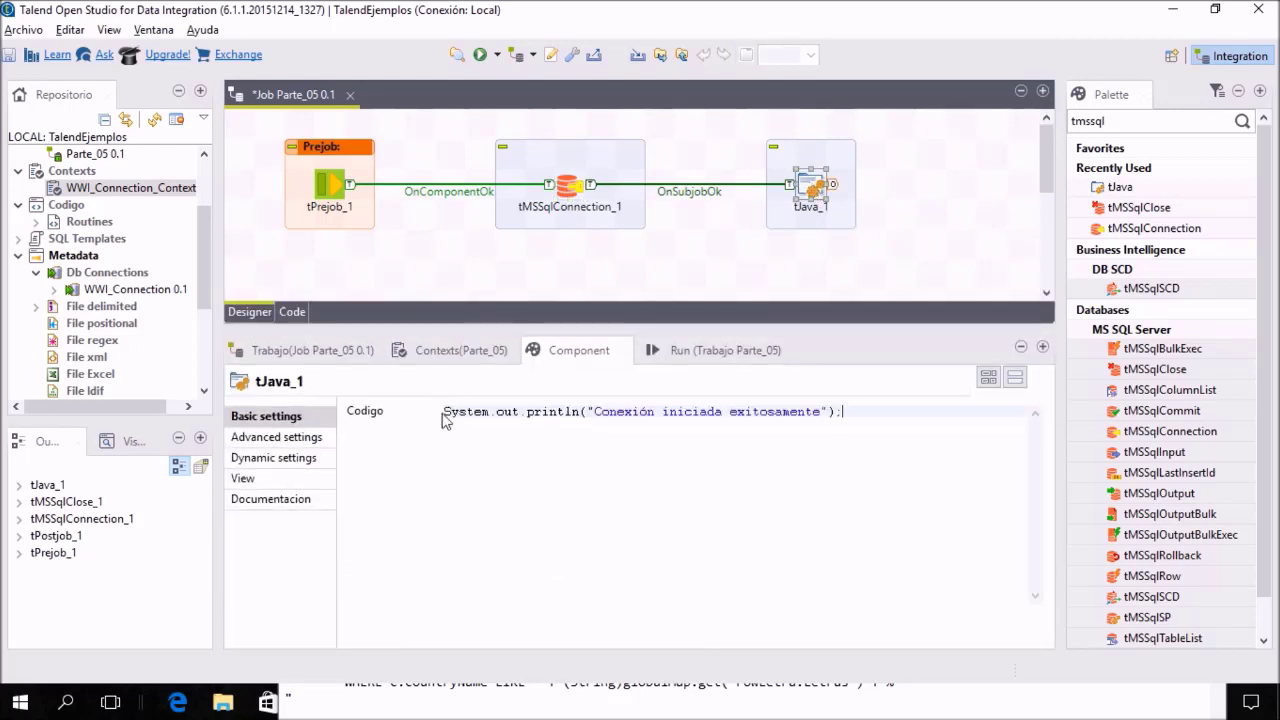
key(ctrl+s)
Add a second tJava component to the Postjob row, to the right of tMSSqlClose.
click(708, 274)
scroll(706, 266, down, 1)
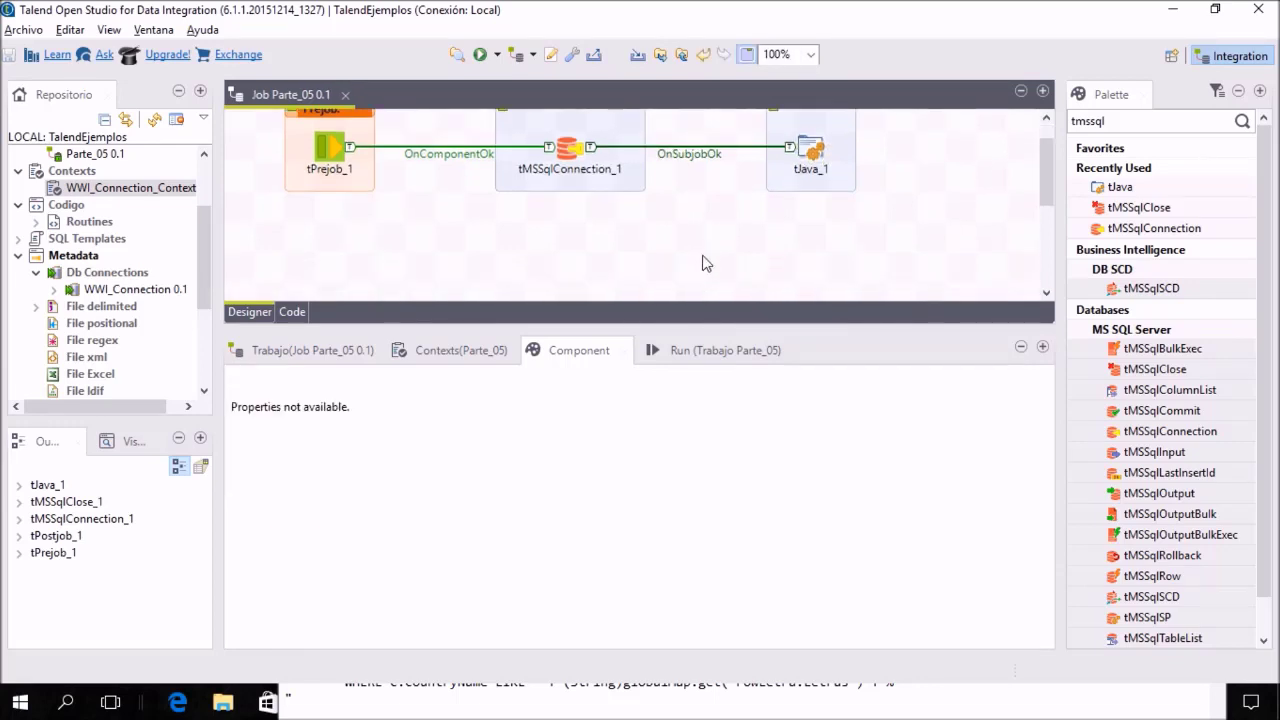
scroll(706, 264, down, 3)
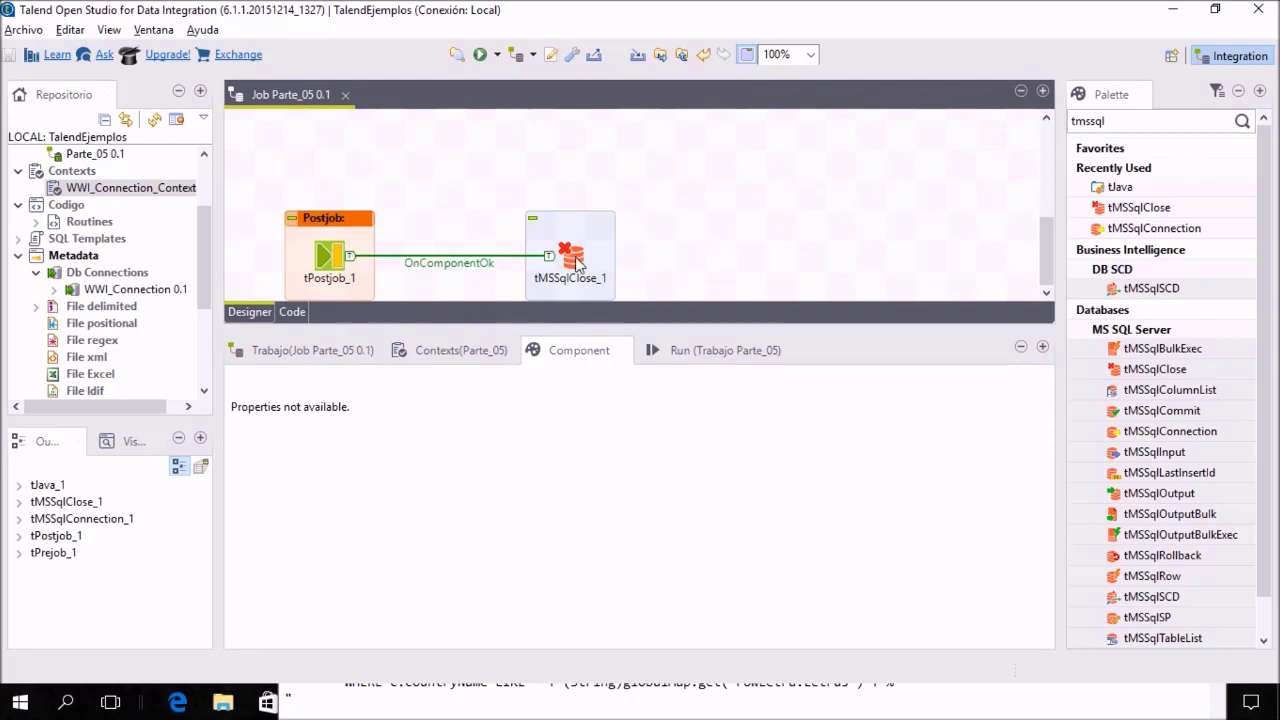
text(tjva)
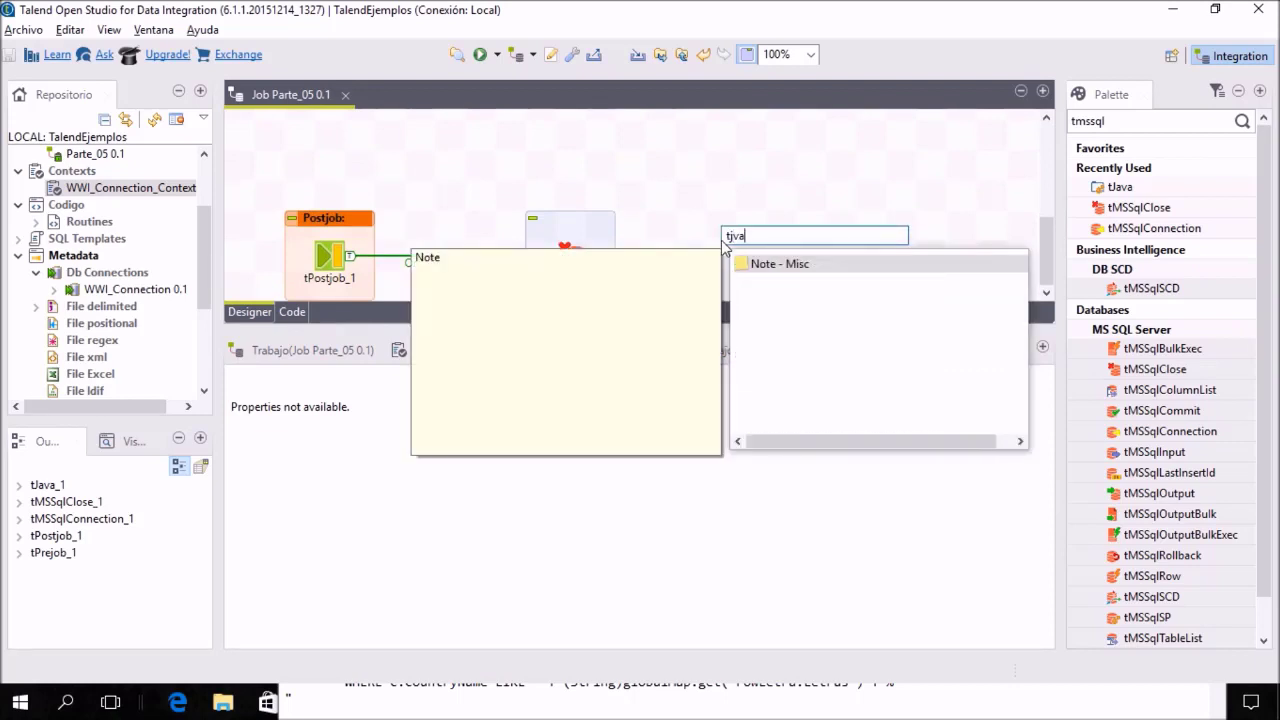
key(BackSpace)
text(a)
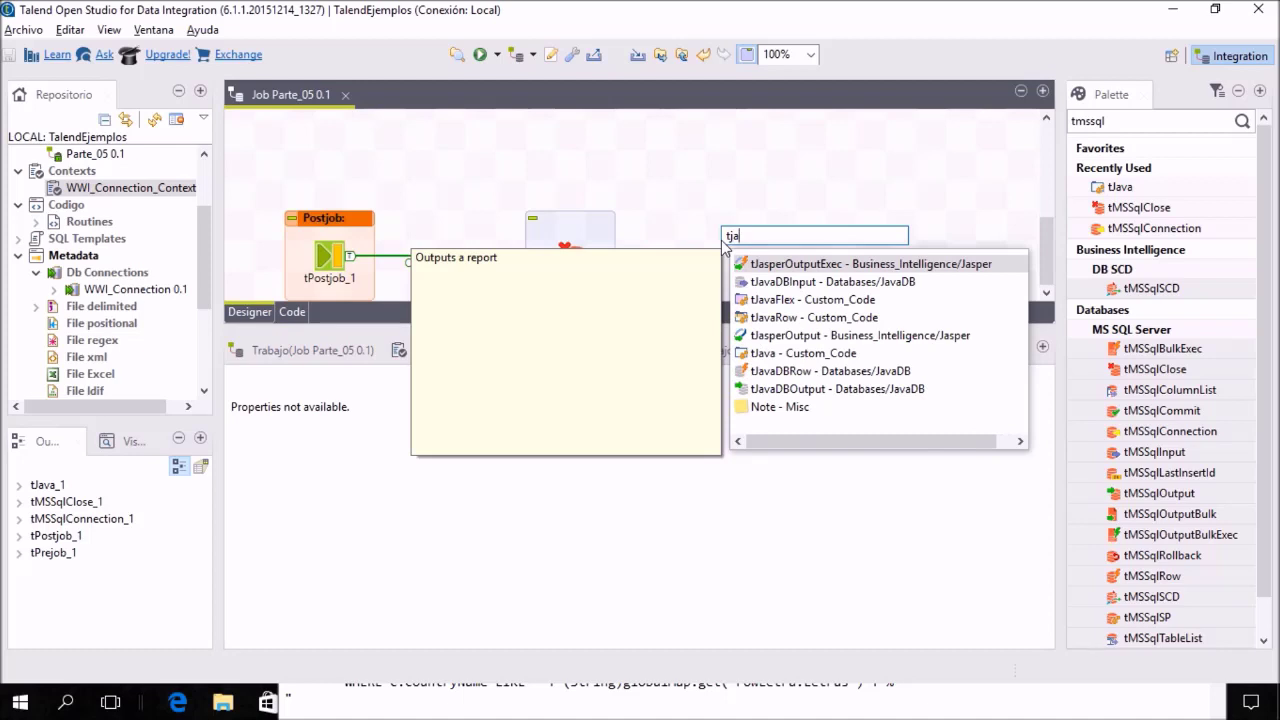
text(va)
key(Return)
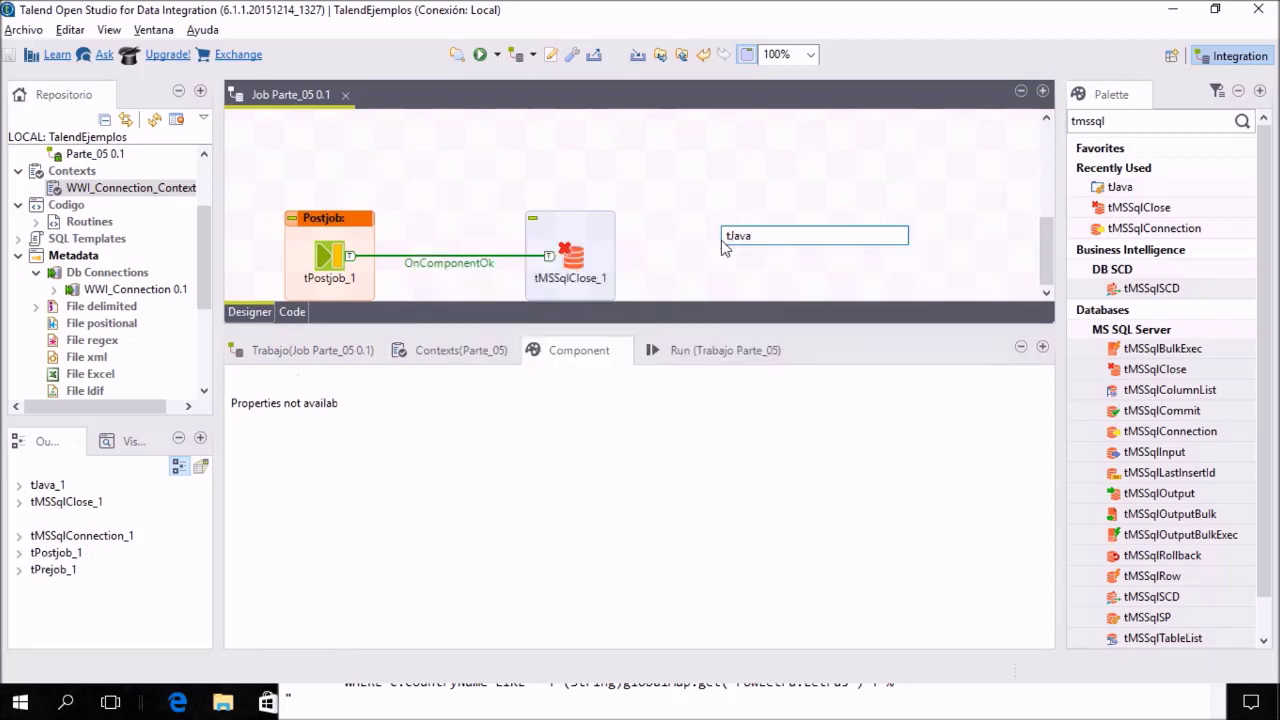
Place the new tJava component beside tMSSqlClose and link tMSSqlClose to it with an OnSubjobOk trigger.
drag(720, 238, 750, 268)
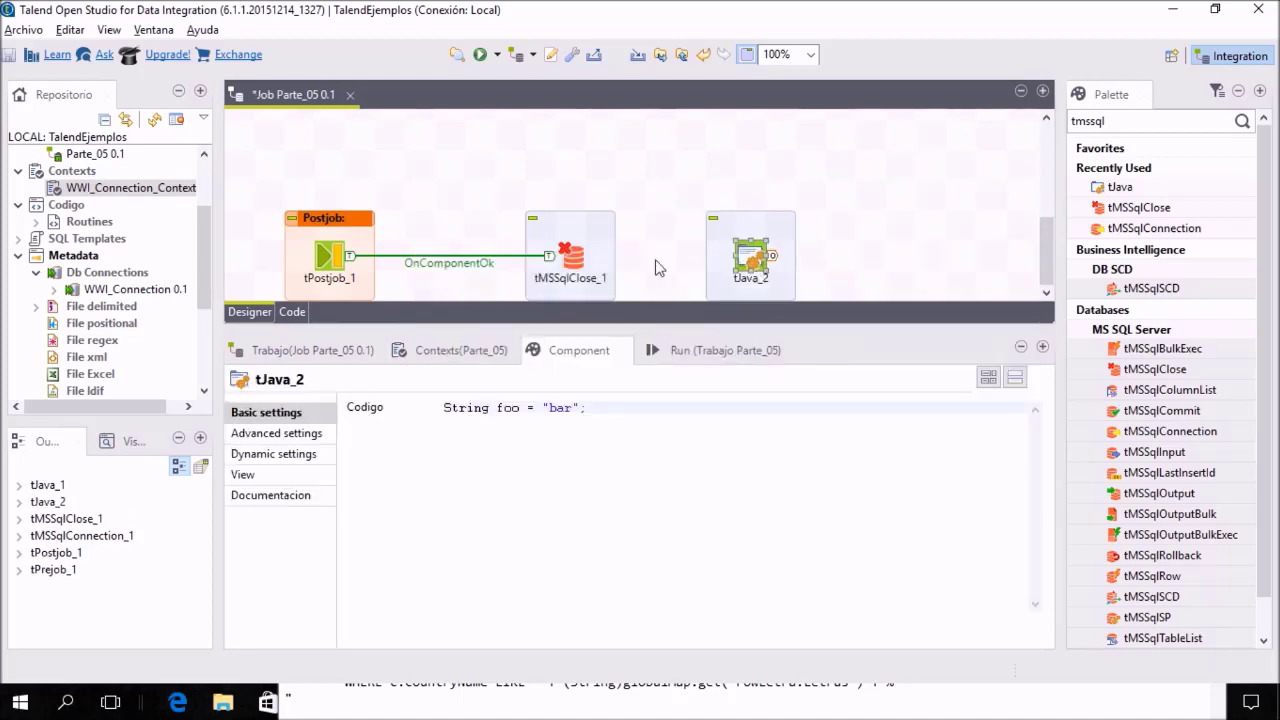
right_click(566, 250)
mouse_move(648, 262)
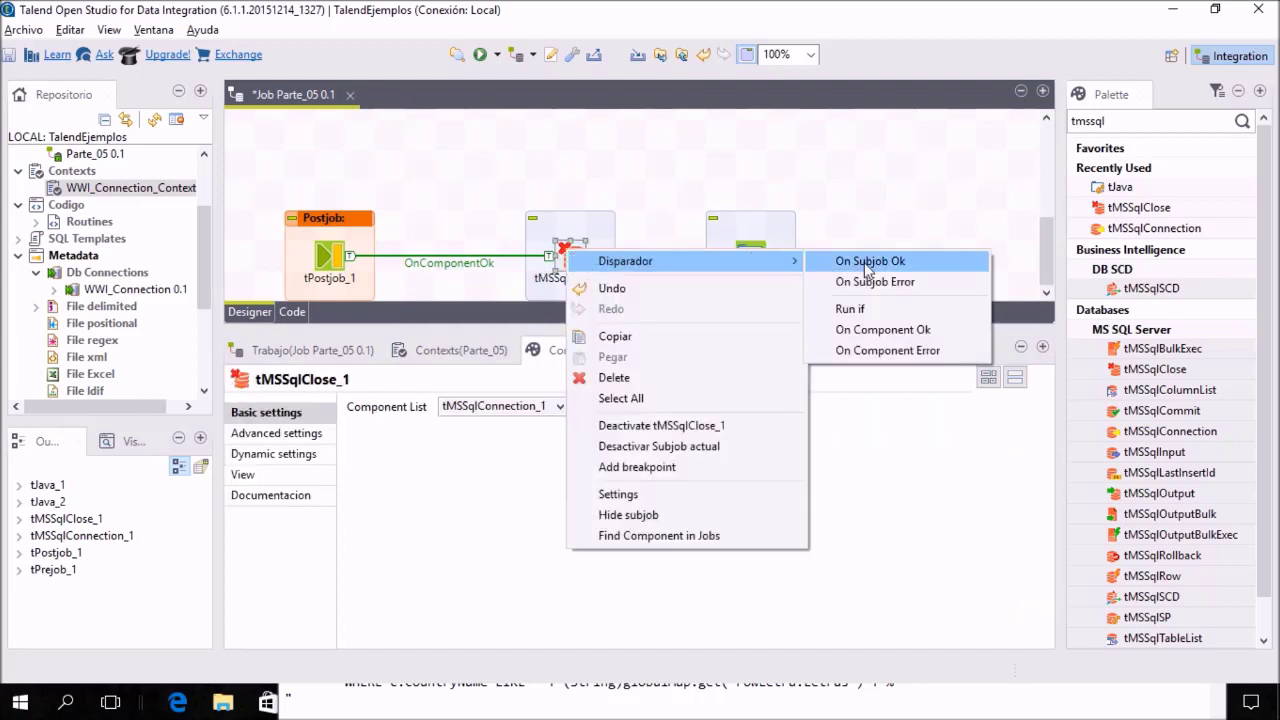
click(857, 261)
click(752, 262)
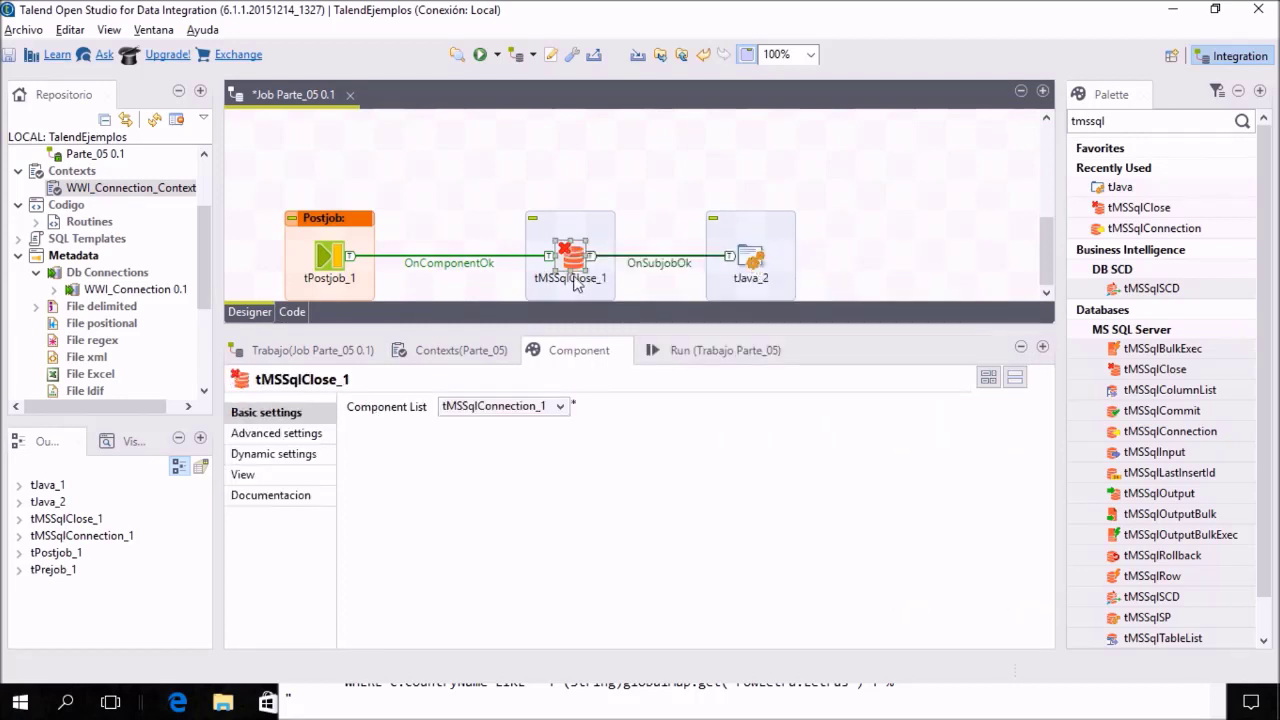
Replace the Postjob tJava code with System.out.println("Conexión cerrada exitosamente"); and save the job.
click(741, 264)
drag(620, 412, 442, 420)
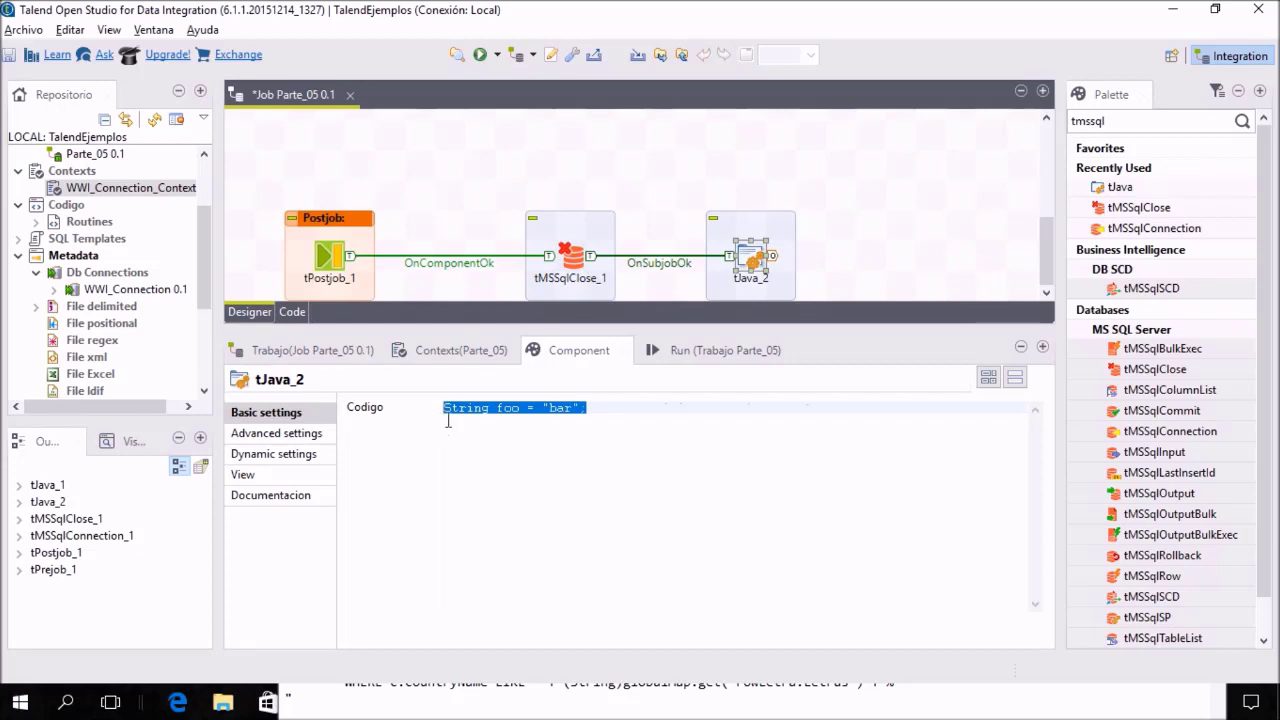
text(System.out.println("Conexión iniciada exitosamente");)
double_click(680, 407)
text(cerrada)
key(ctrl+s)
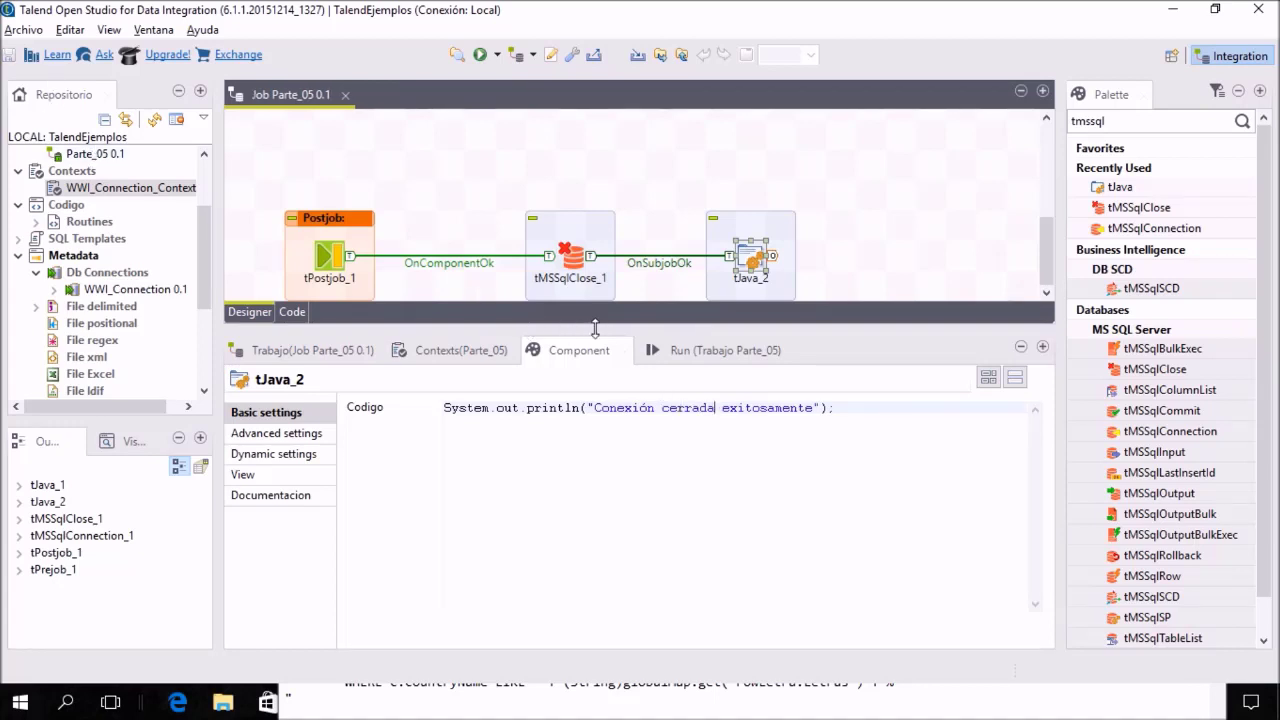
Enlarge the design area and move the whole Postjob row slightly lower to leave more space below the Prejob row.
drag(595, 328, 595, 379)
click(850, 270)
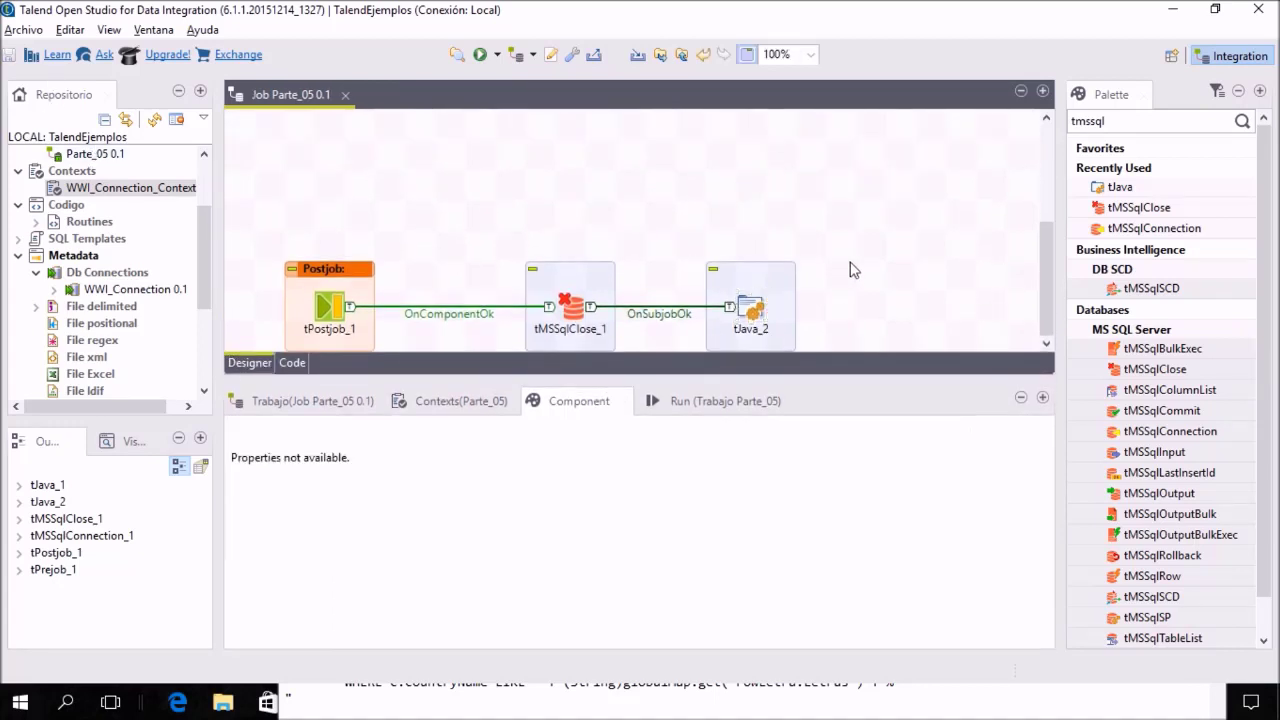
scroll(850, 270, up, 5)
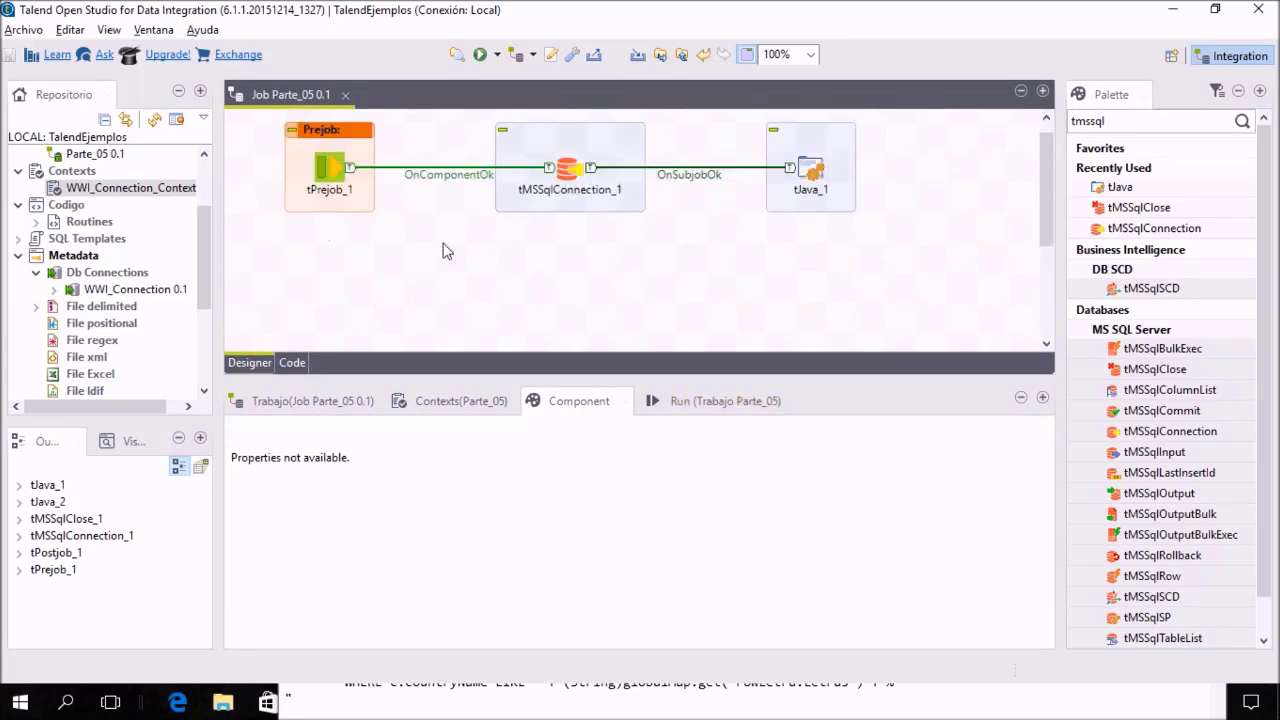
scroll(443, 252, down, 2)
drag(604, 388, 608, 546)
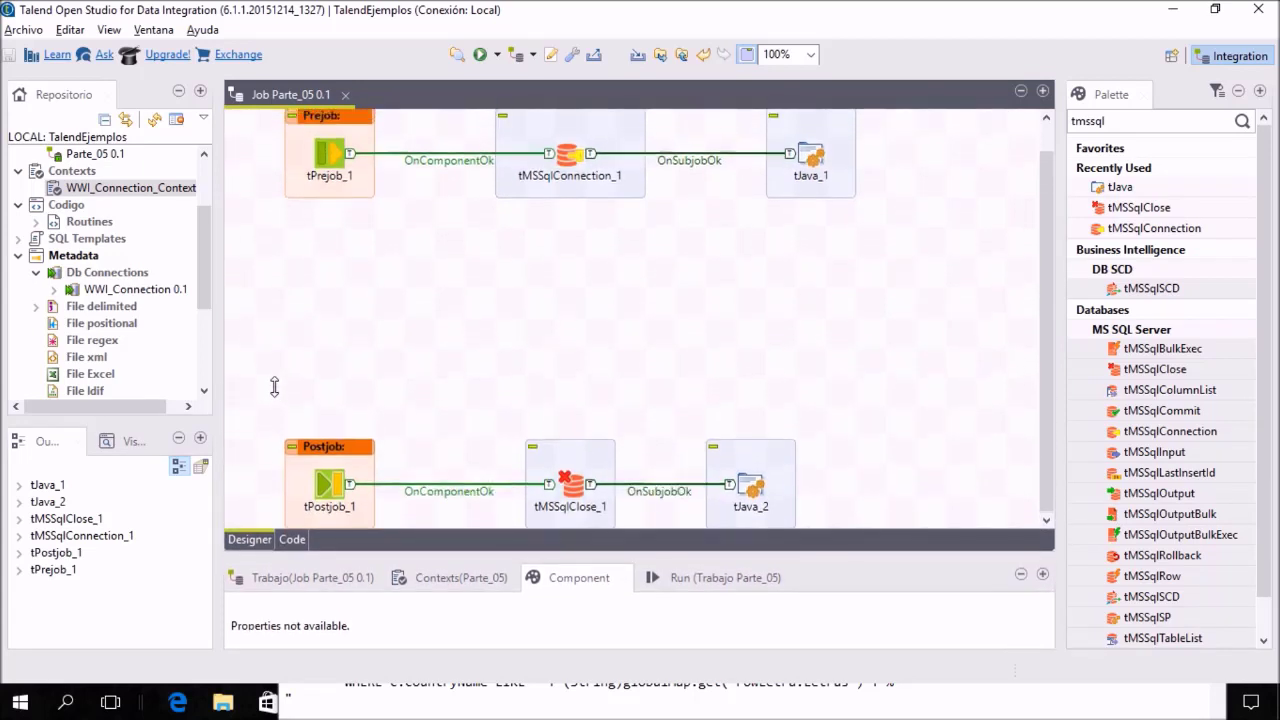
drag(251, 423, 923, 524)
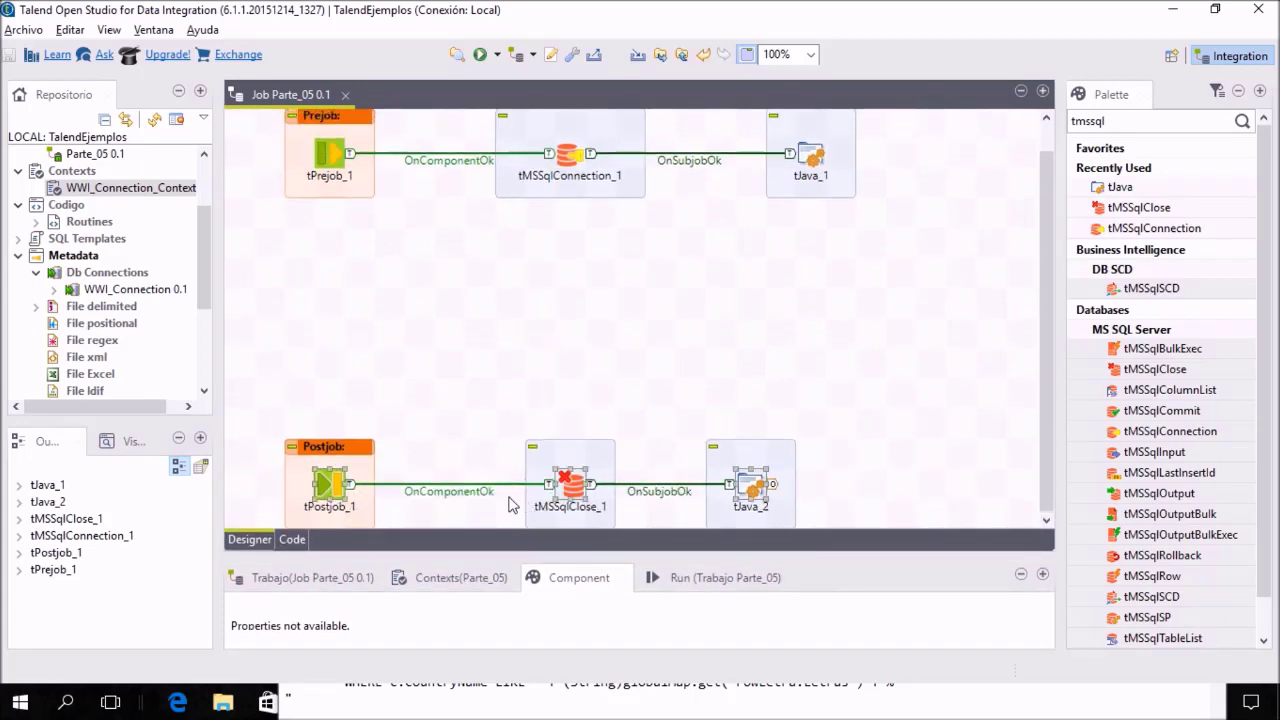
drag(566, 490, 567, 520)
scroll(530, 370, down, 1)
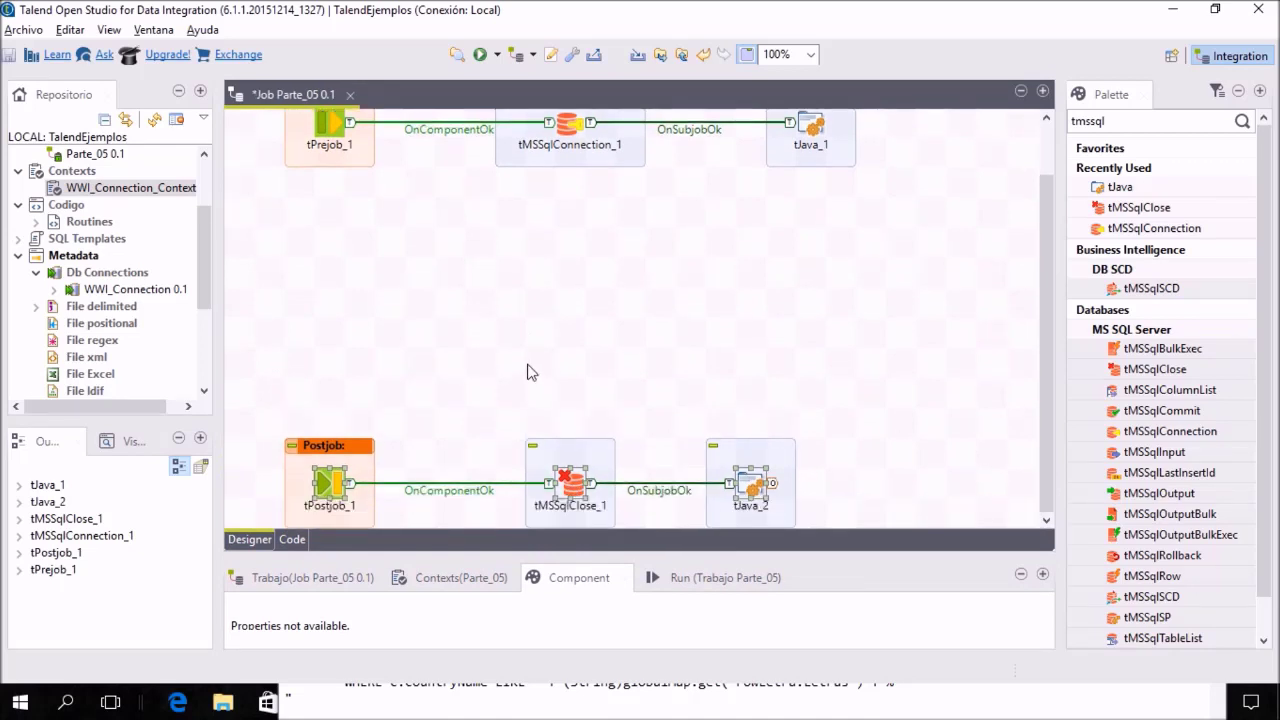
Examine the component chains of the Prejob and Postjob rows, from tPrejob and tPostjob through to their tJava components.
scroll(527, 364, up, 1)
drag(918, 199, 297, 114)
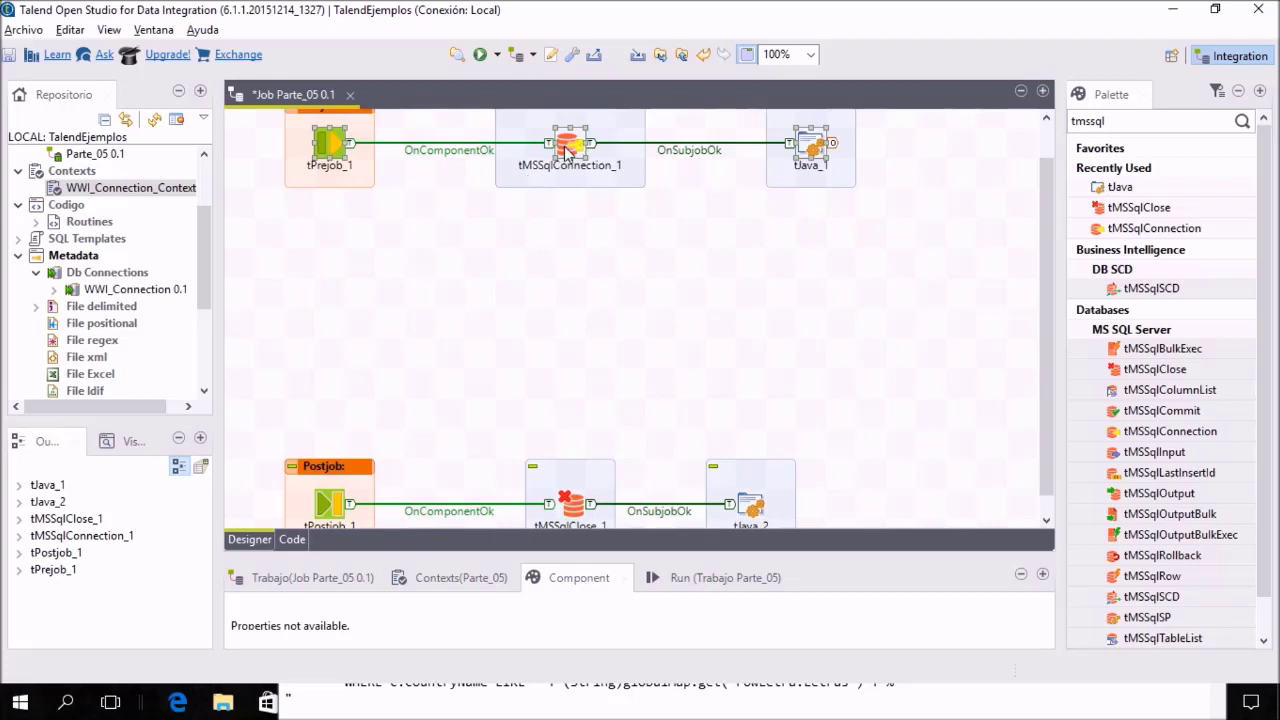
click(806, 146)
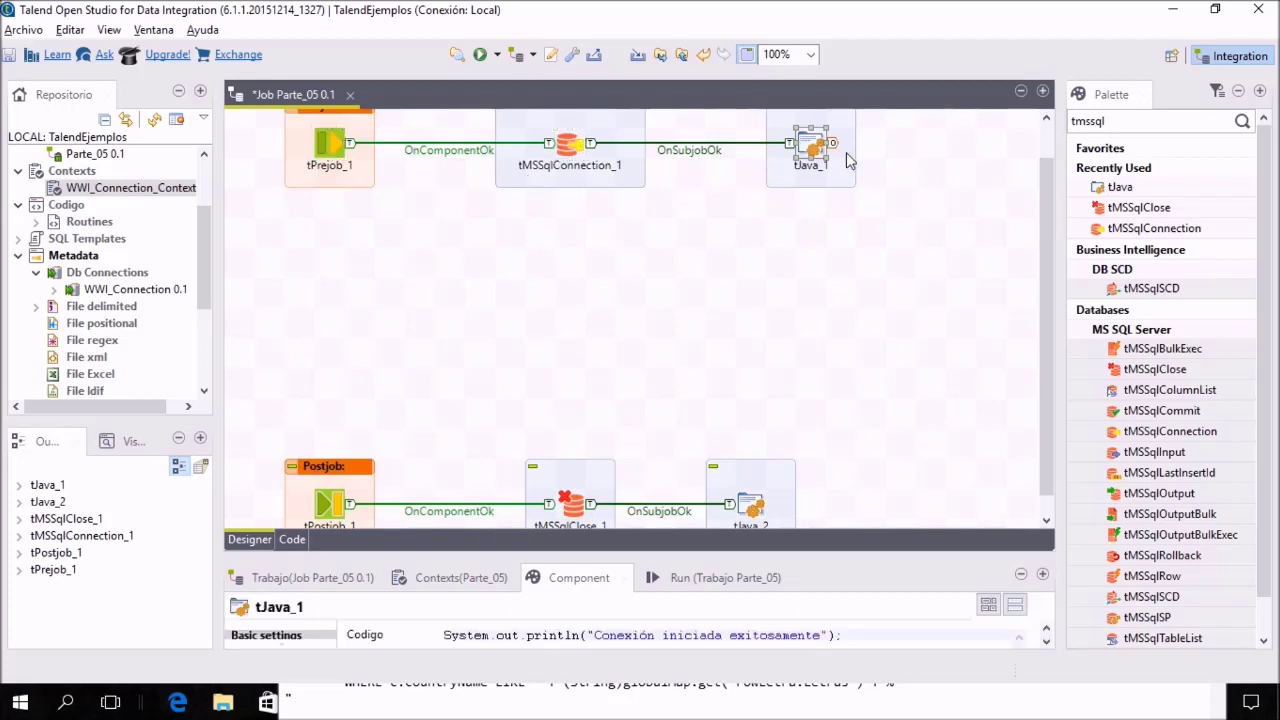
drag(868, 197, 741, 117)
drag(911, 213, 740, 114)
drag(1048, 183, 1048, 237)
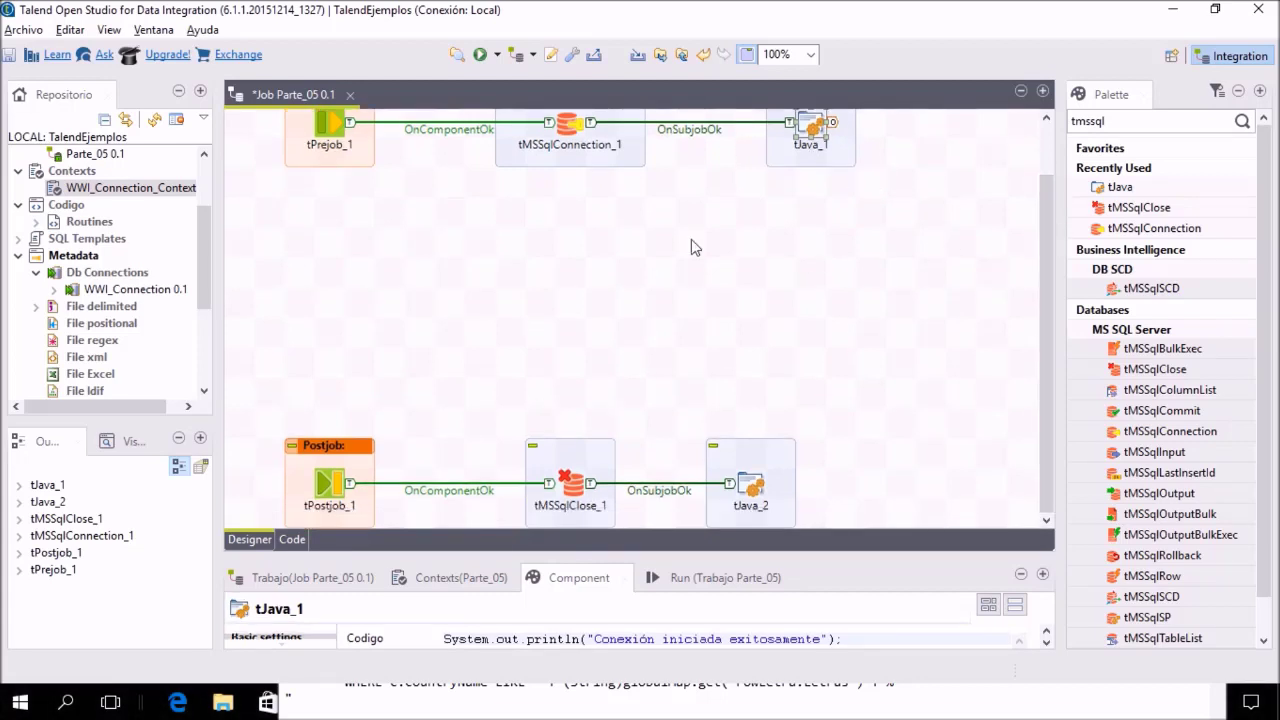
click(760, 140)
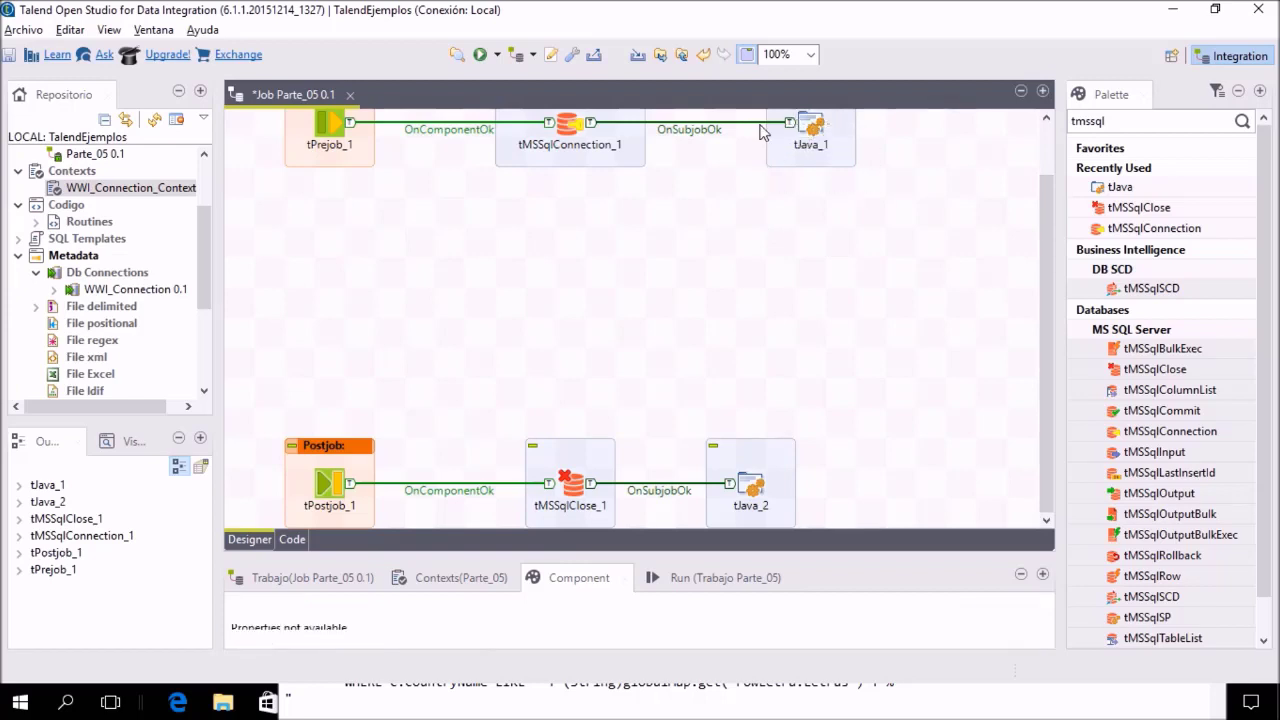
drag(258, 416, 930, 540)
click(577, 484)
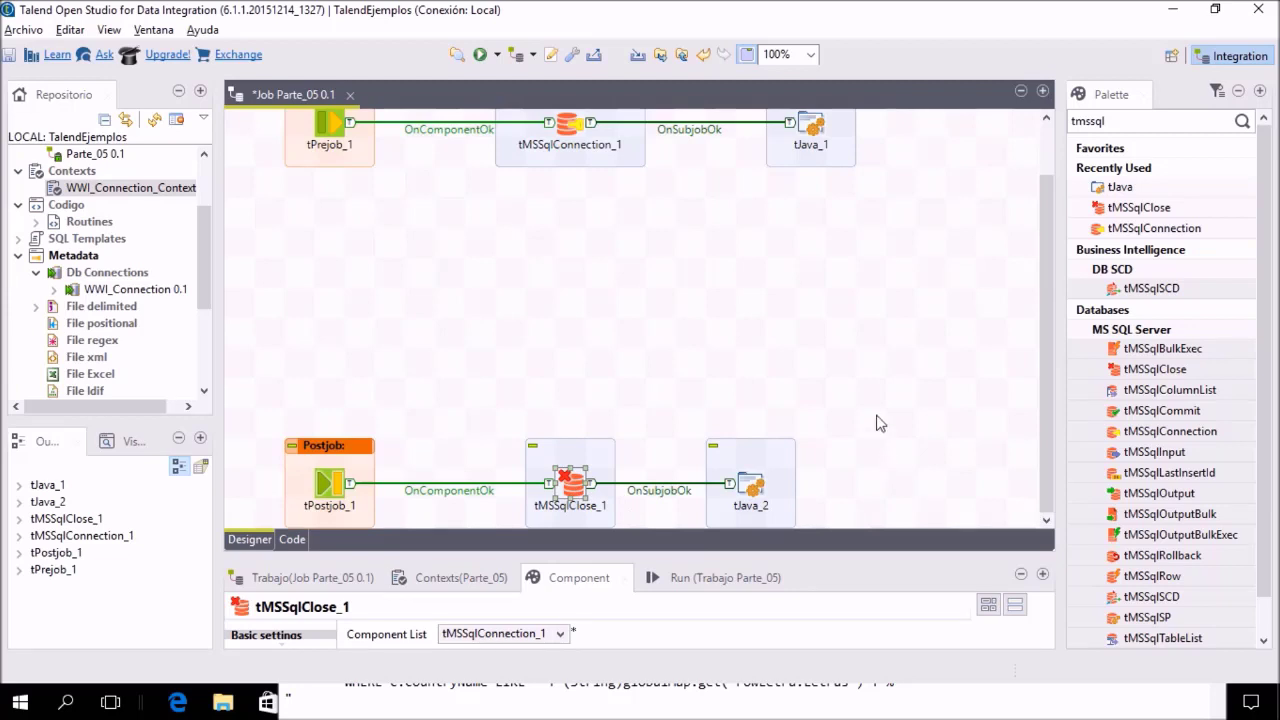
Align the Postjob tJava component under the Prejob tJava component and save the job.
click(750, 493)
drag(750, 493, 810, 490)
click(572, 487)
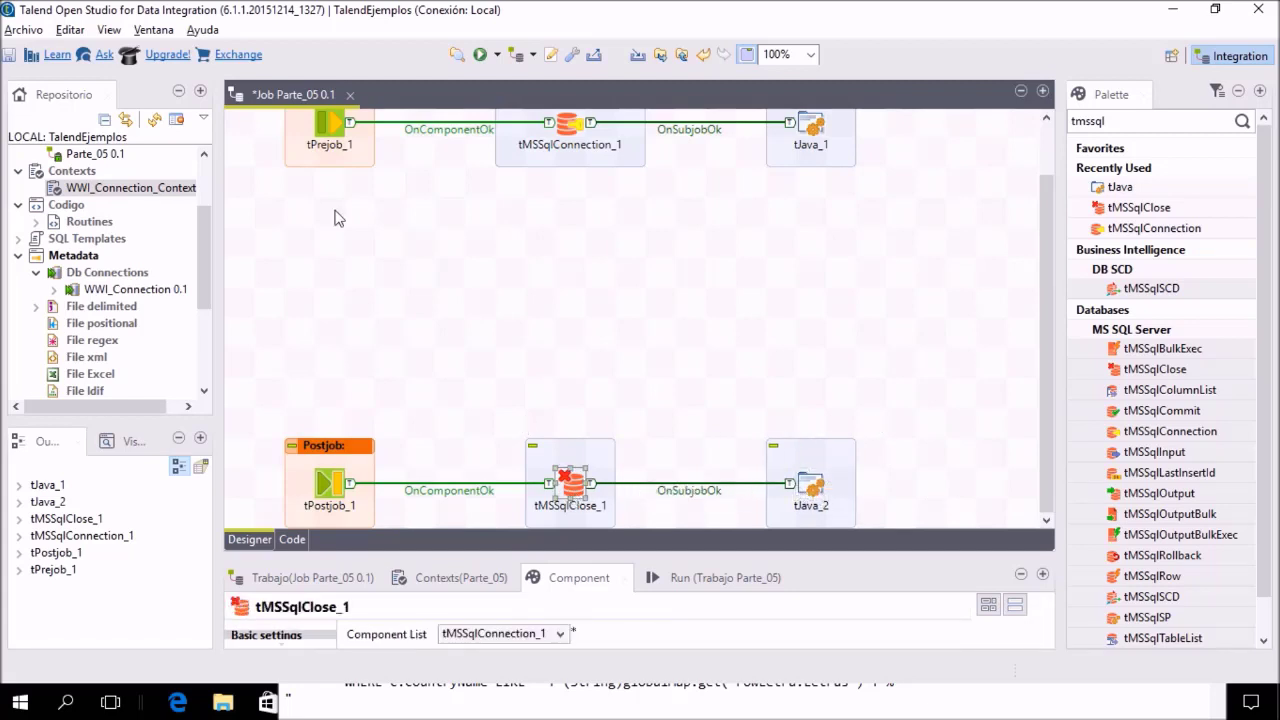
click(6, 54)
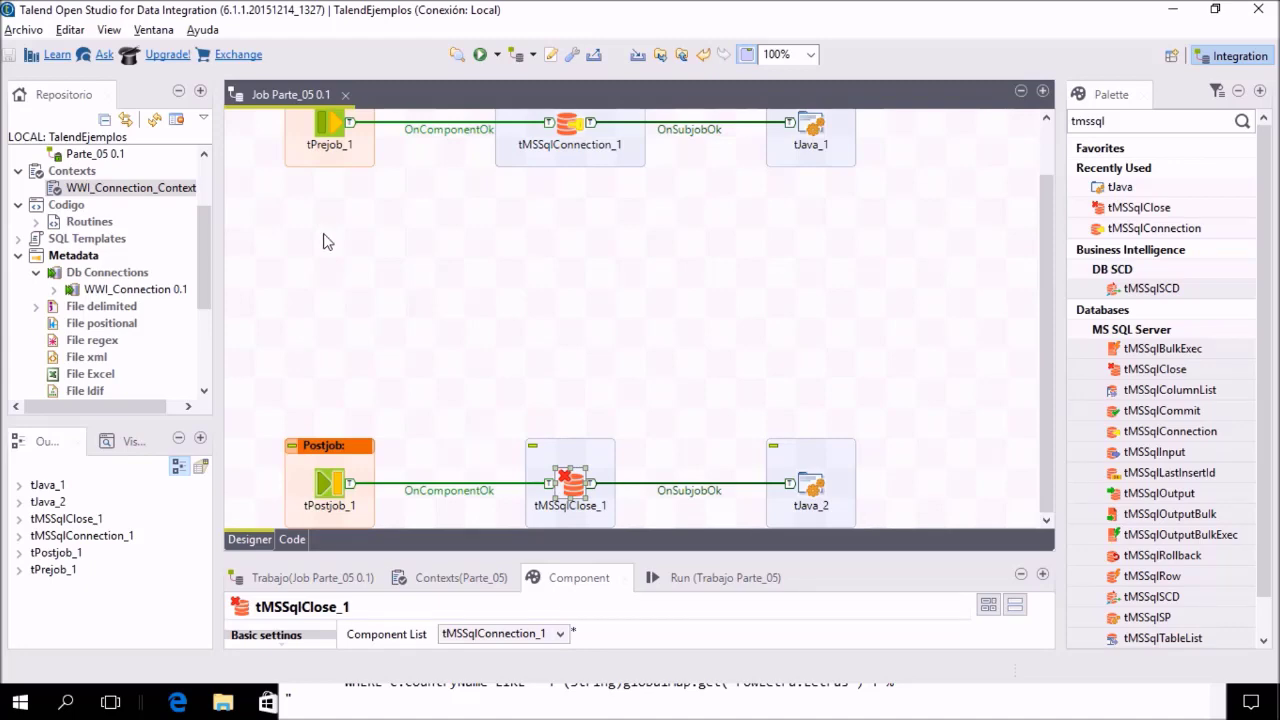
Switch to SQL Server Management Studio and examine the WideWorldImporters query on Application.Countries, including its columns and CountryName filter.
key(alt+Tab)
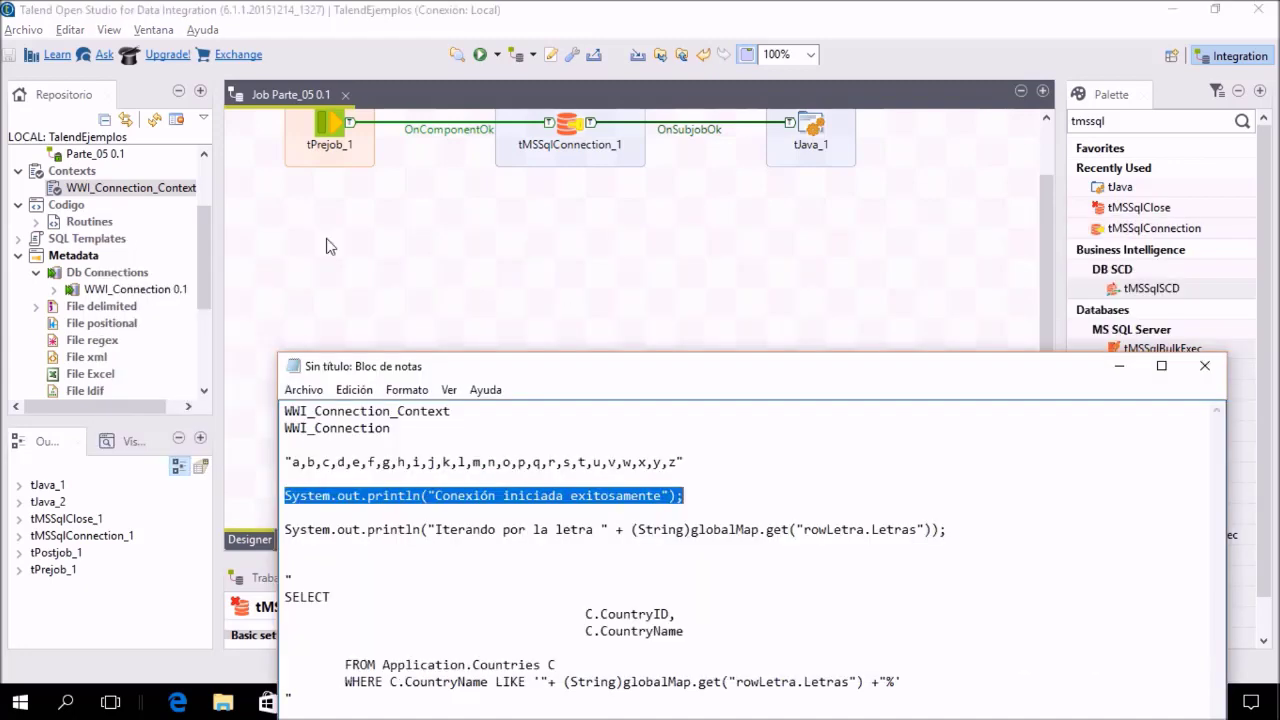
click(1119, 365)
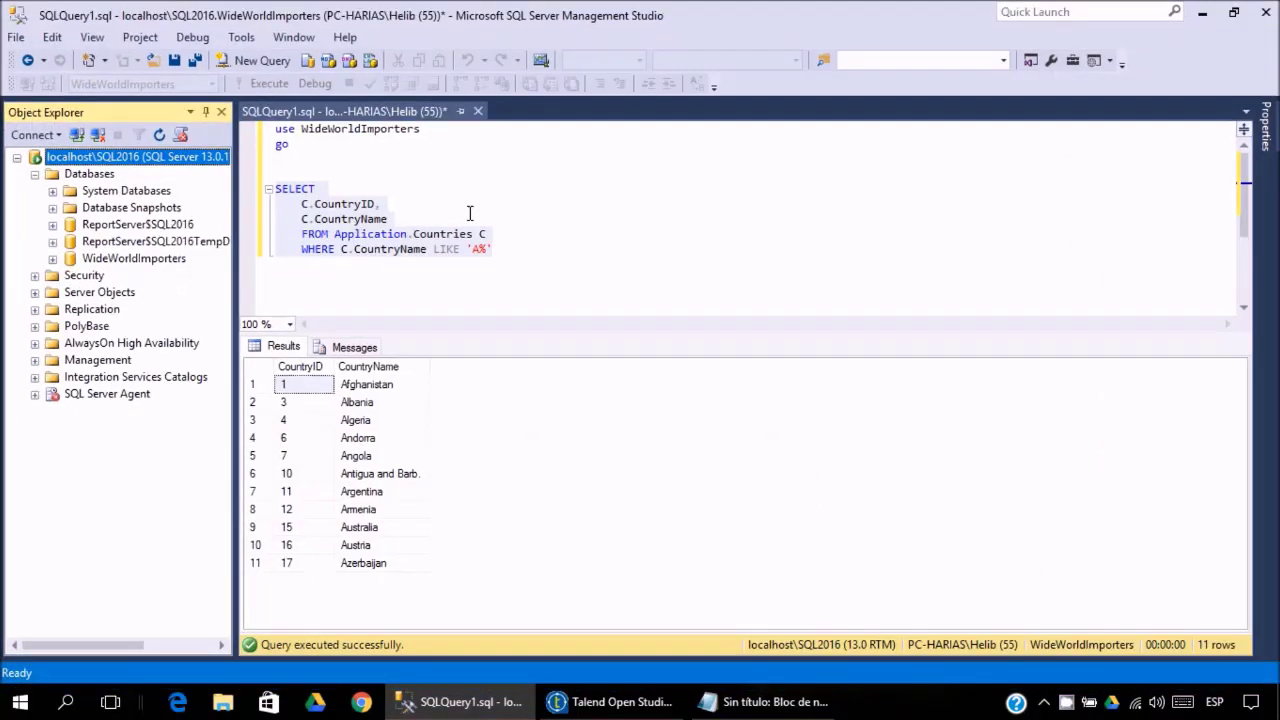
click(560, 217)
click(520, 247)
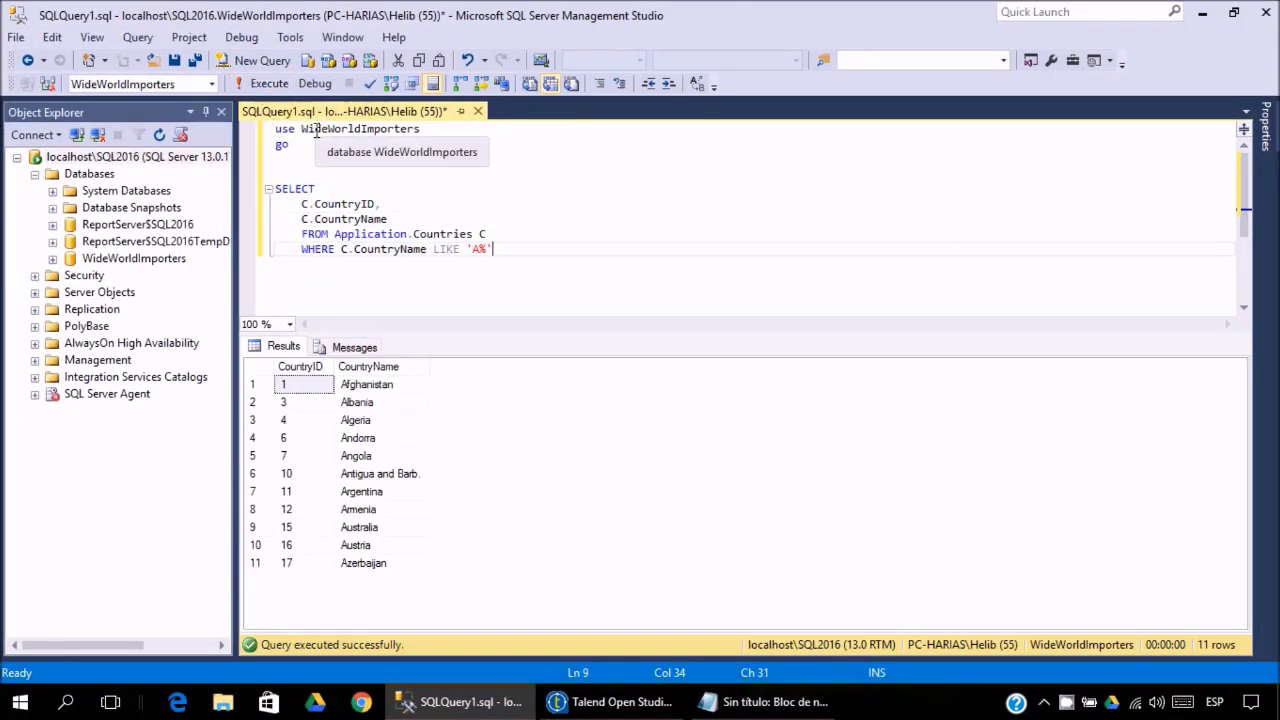
drag(300, 131, 433, 133)
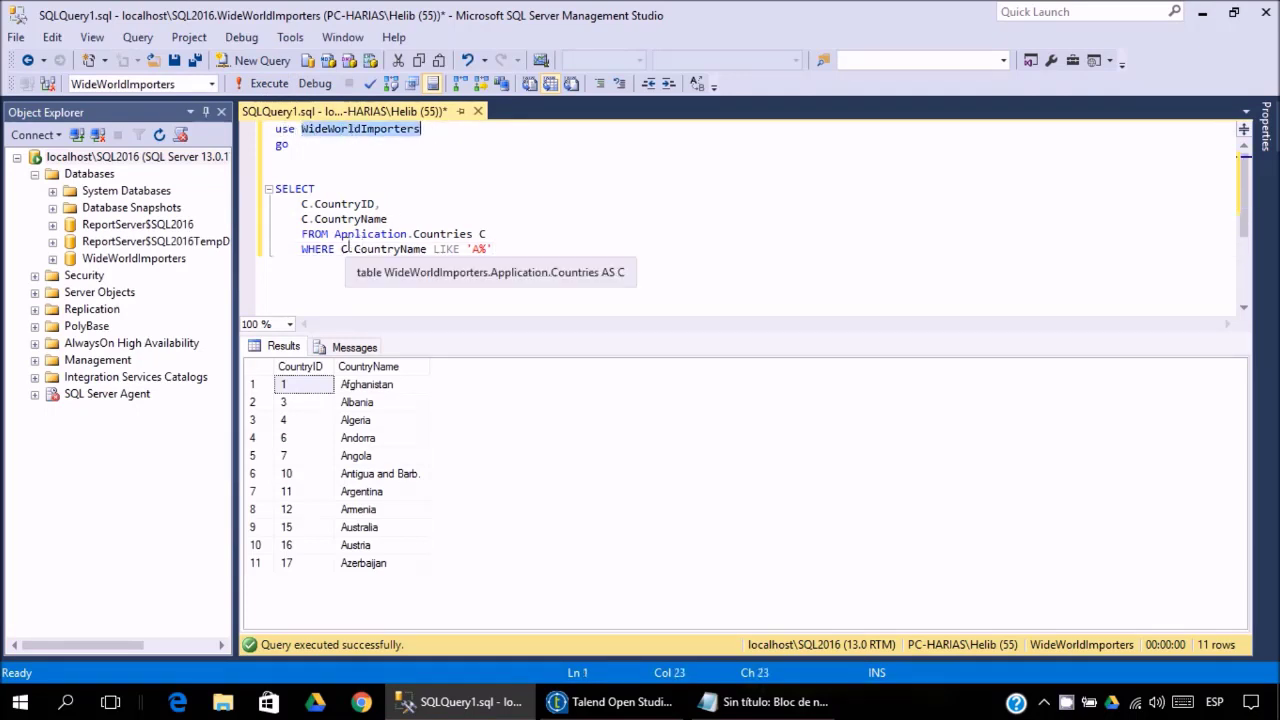
drag(473, 234, 335, 238)
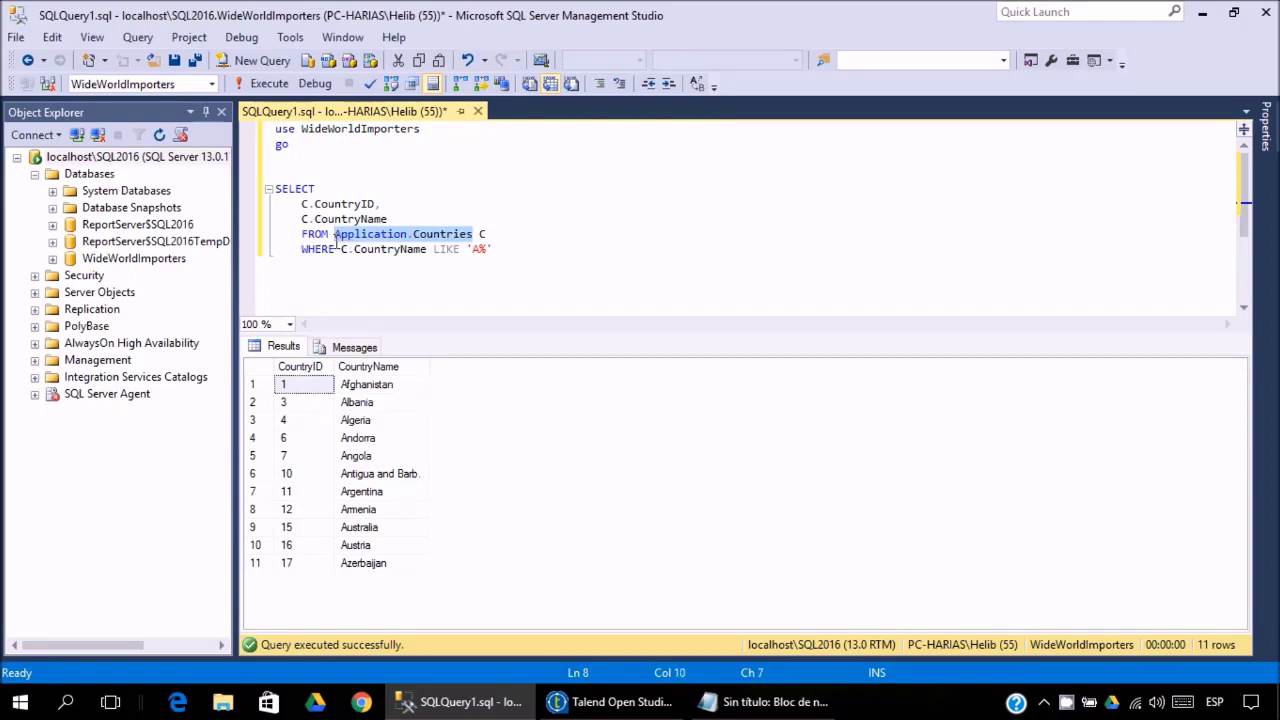
drag(301, 204, 424, 226)
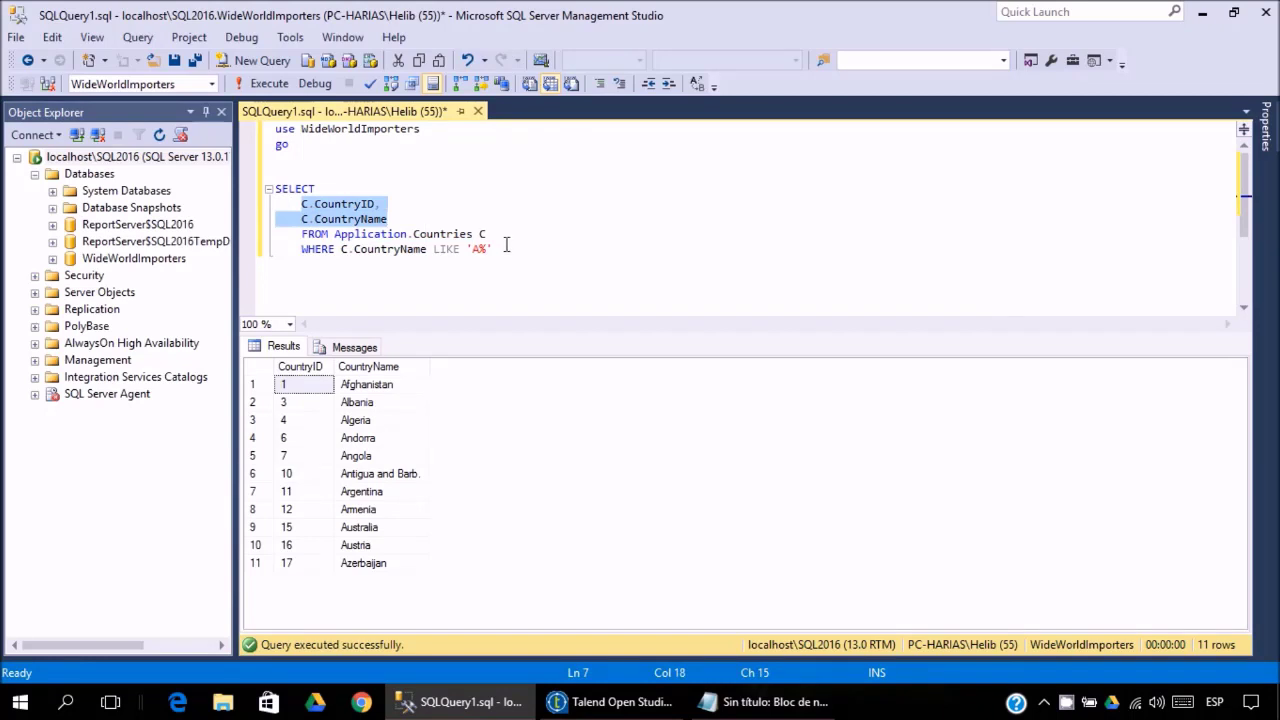
drag(505, 249, 240, 186)
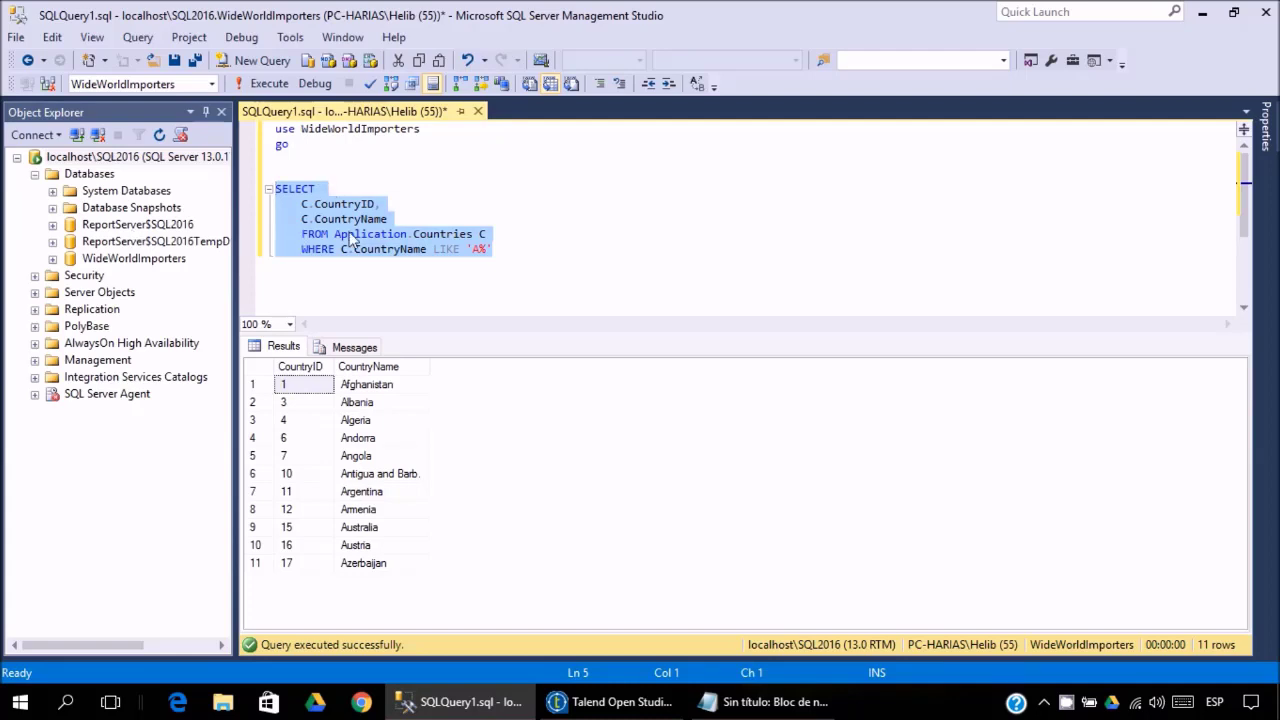
click(279, 190)
drag(301, 204, 437, 219)
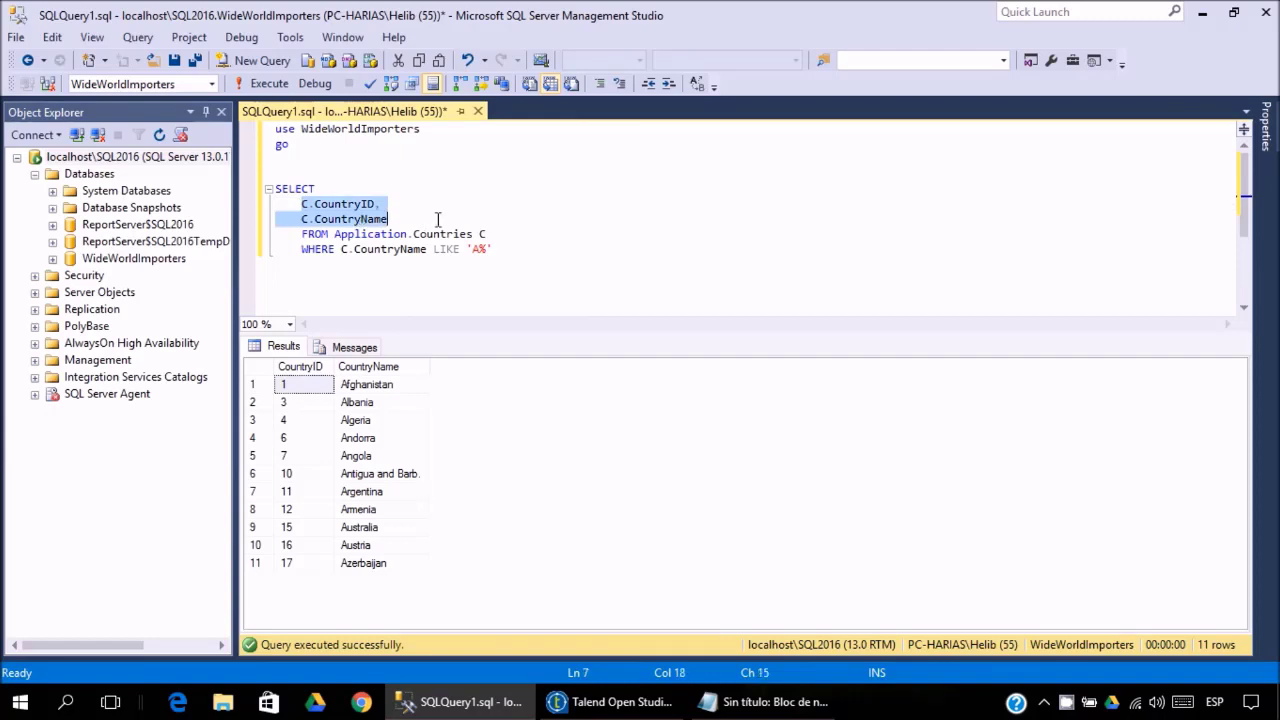
drag(301, 204, 417, 221)
click(516, 249)
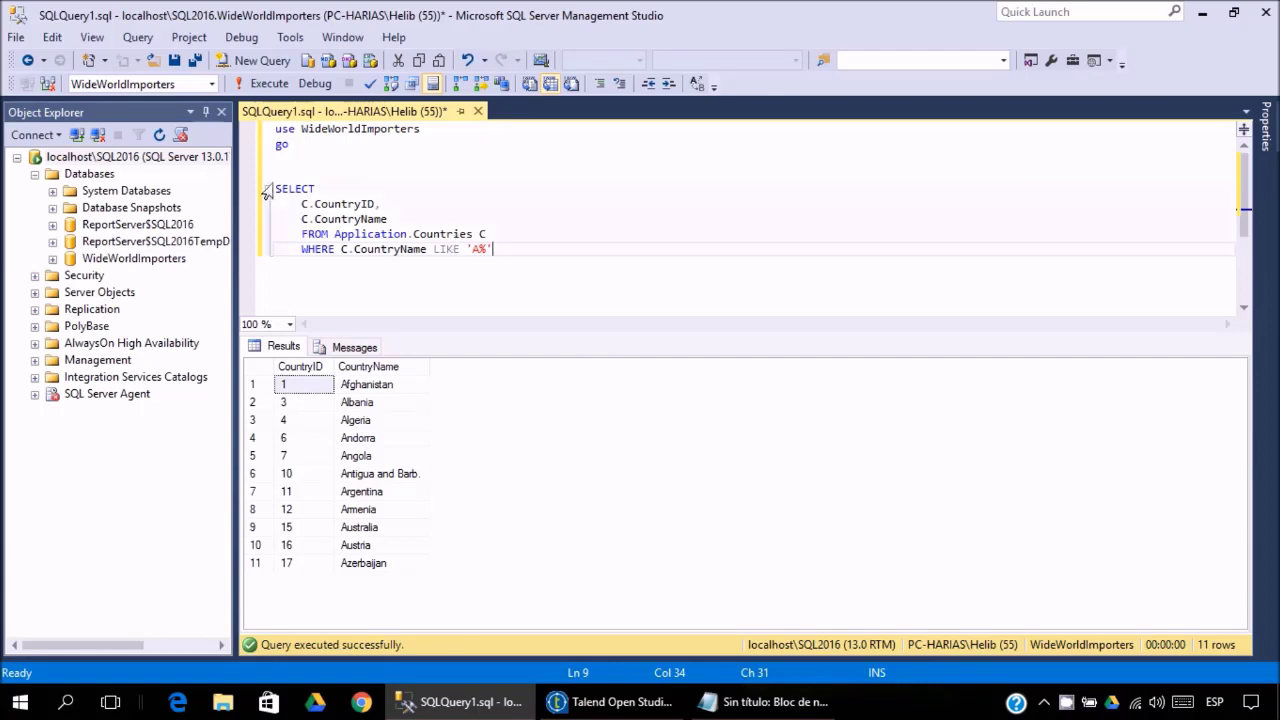
drag(268, 173, 268, 263)
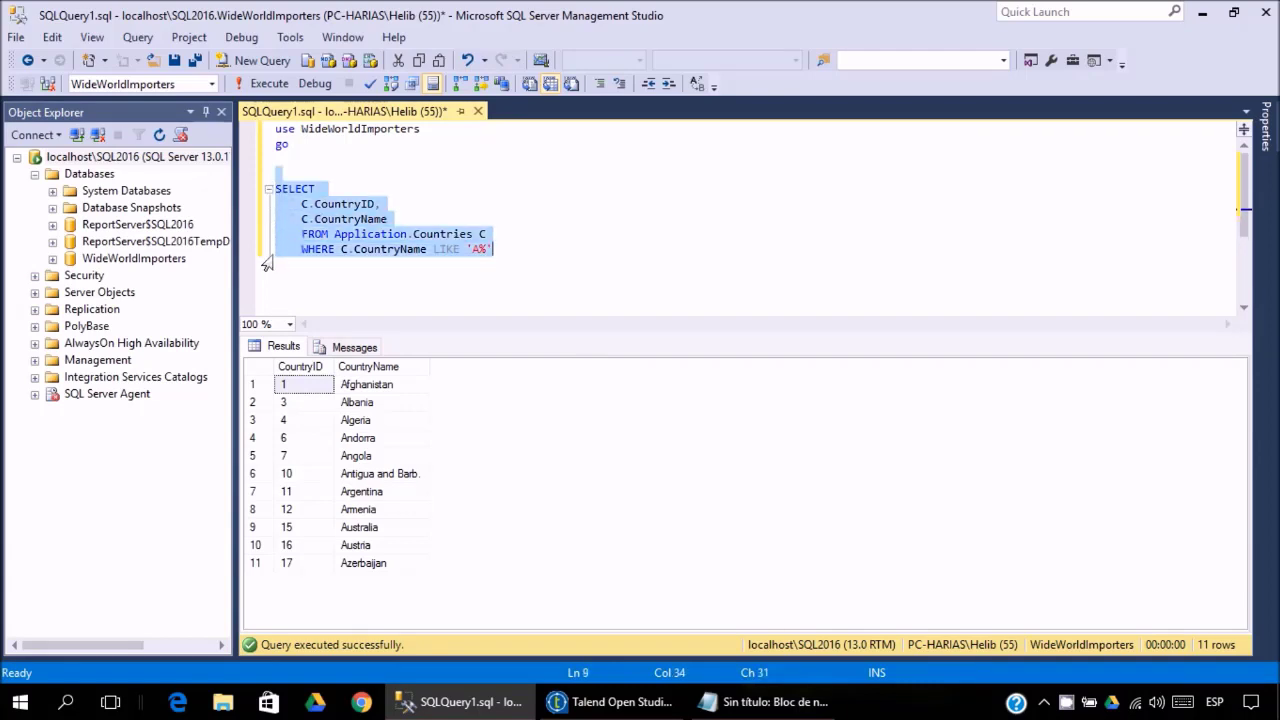
Run the countries query with the CountryName filter set to 'B%' and again with 'Z%', and return to Talend.
click(476, 250)
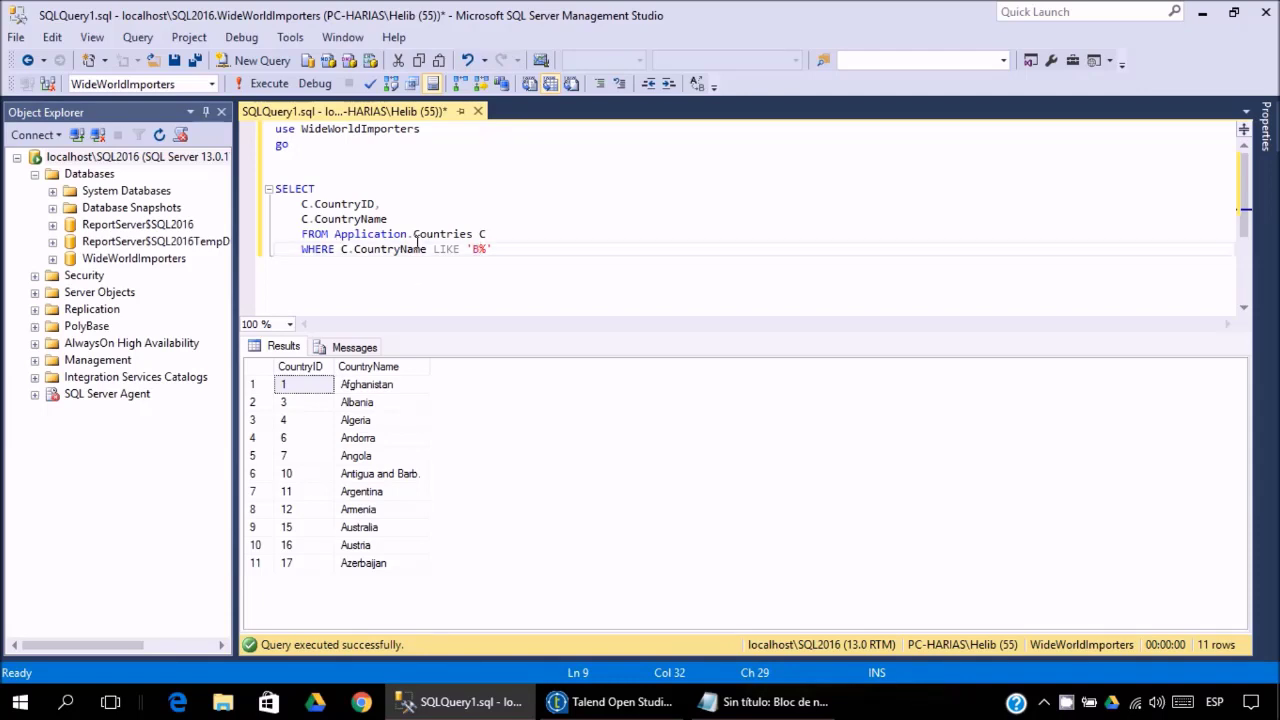
click(276, 85)
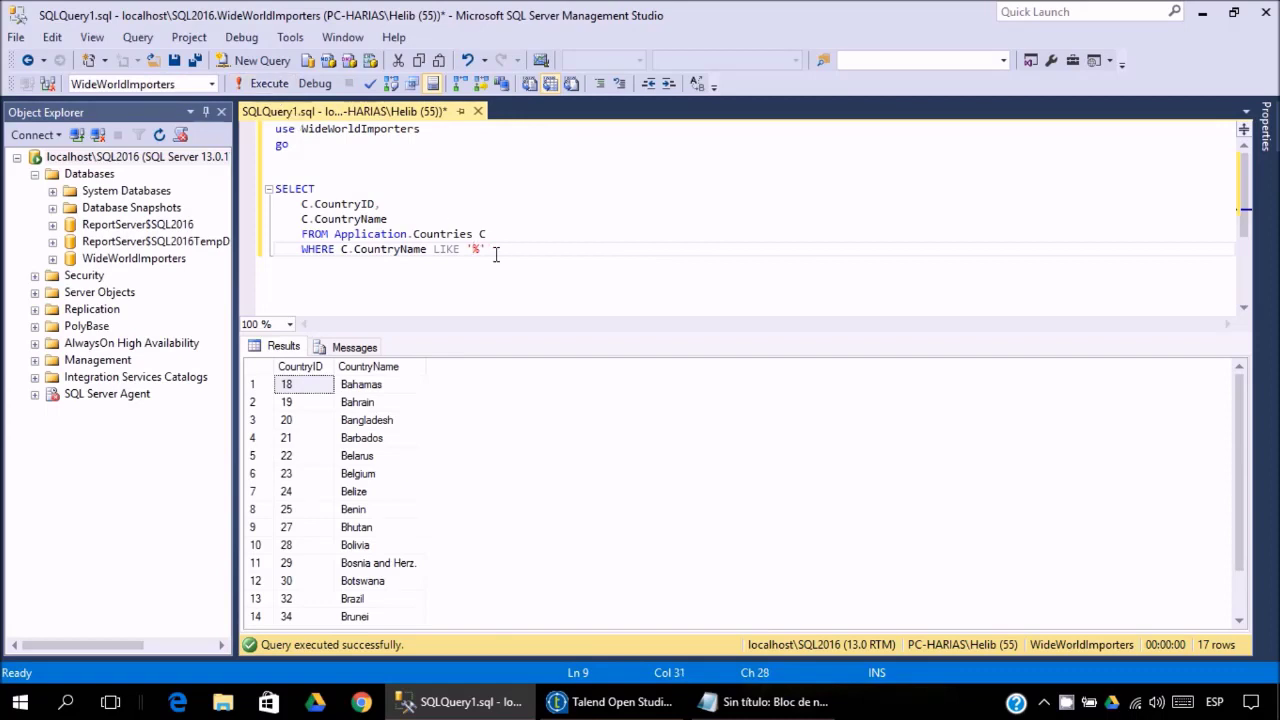
click(272, 84)
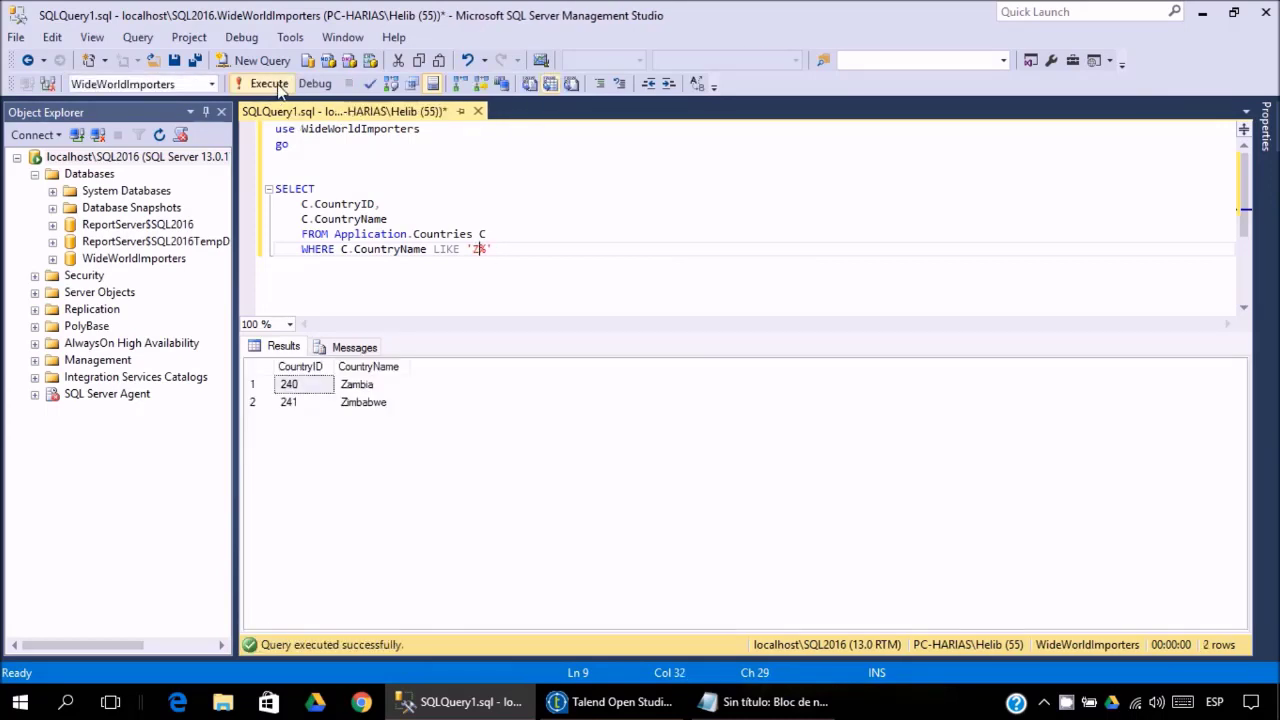
click(1208, 18)
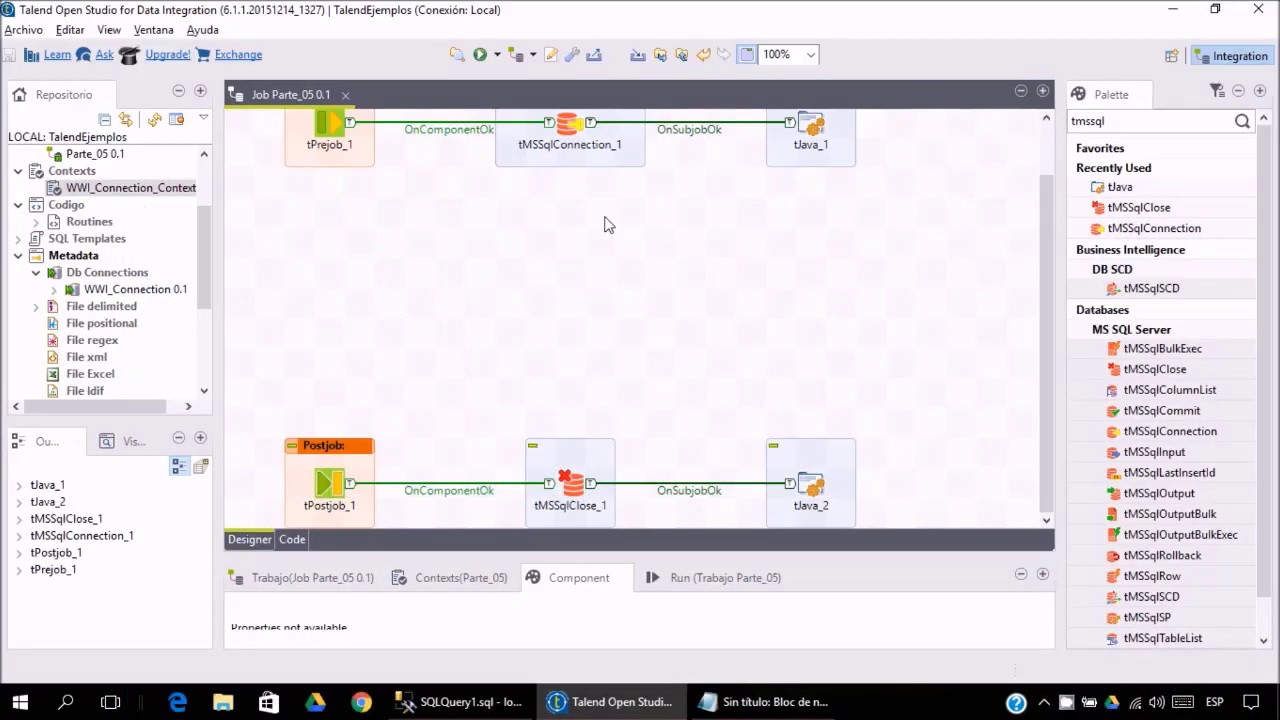
Switch to Notepad and copy the quoted, comma-separated alphabet list from "a" to "z".
mouse_move(765, 702)
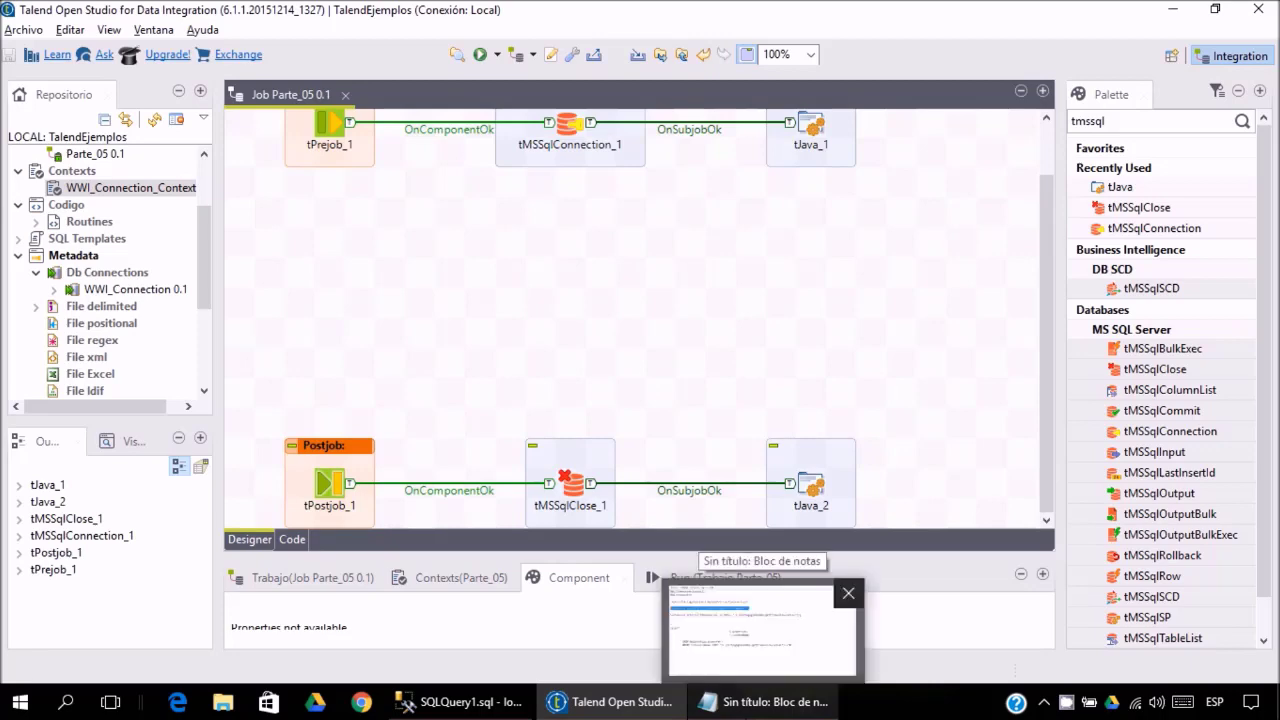
click(762, 625)
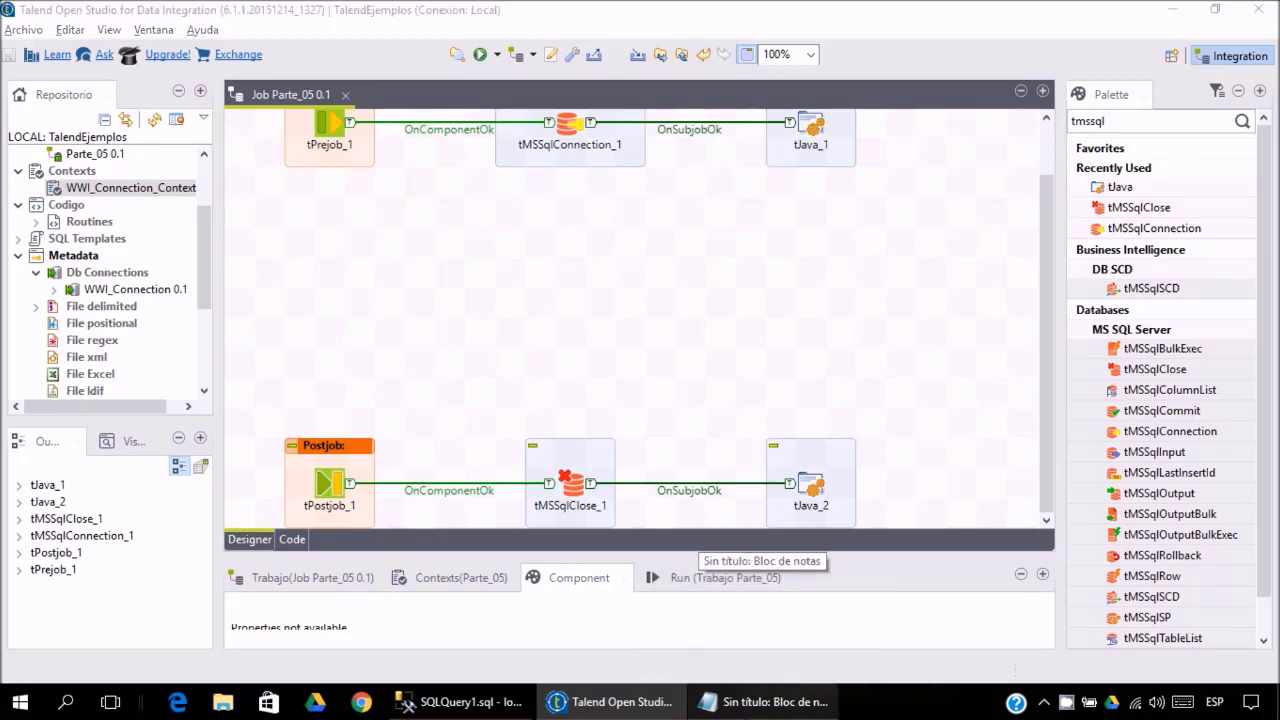
drag(703, 456, 287, 453)
right_click(340, 467)
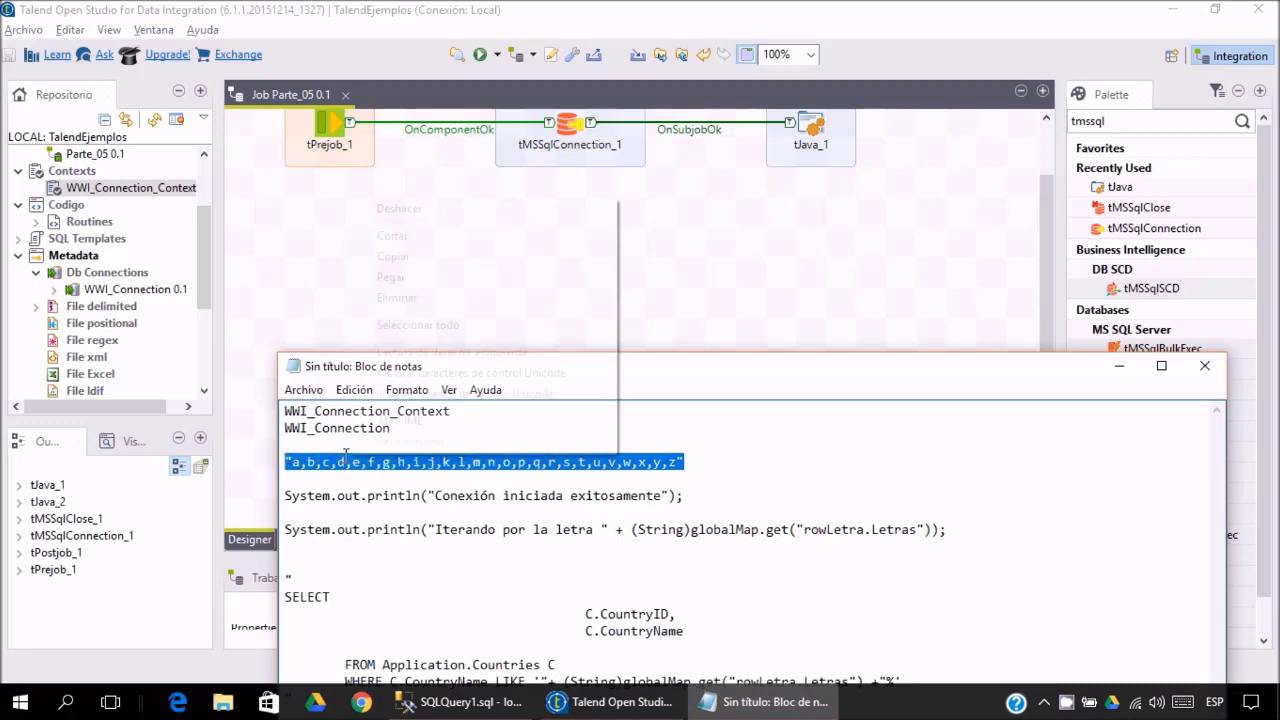
click(385, 256)
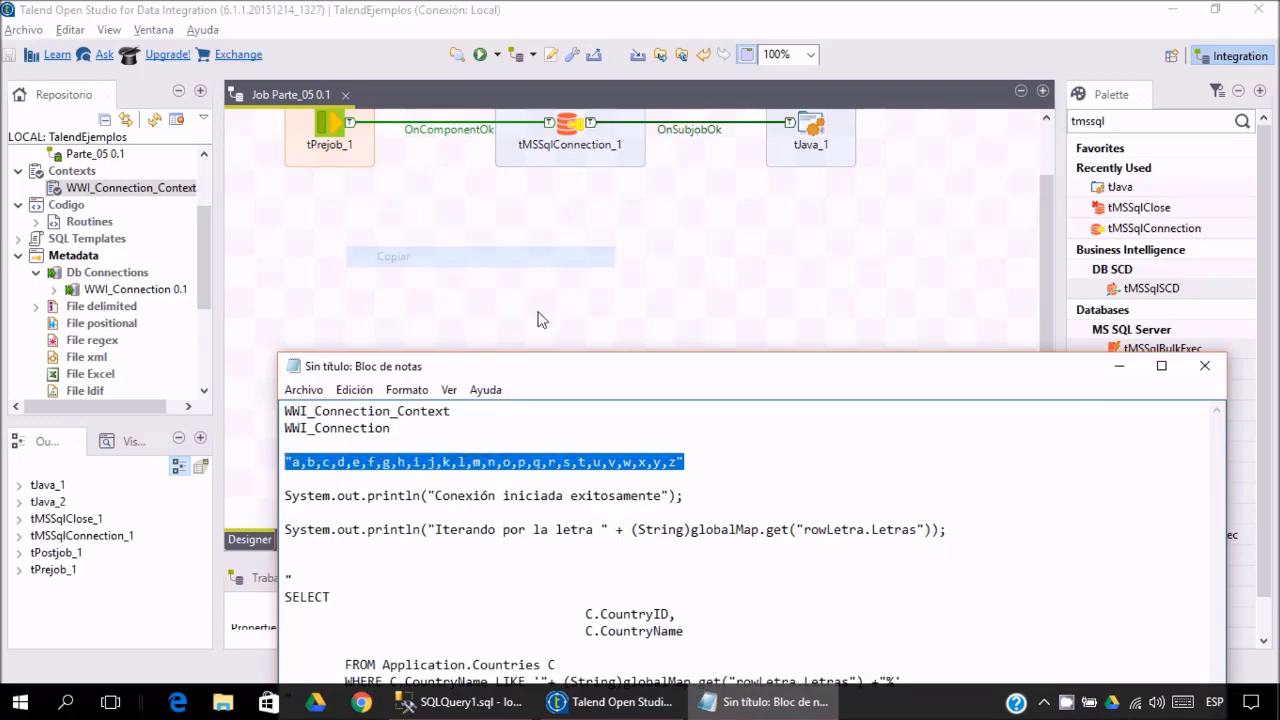
Return to Talend and add a tFixedFlowInput component, aligning it between the Prejob and Postjob components.
click(1119, 366)
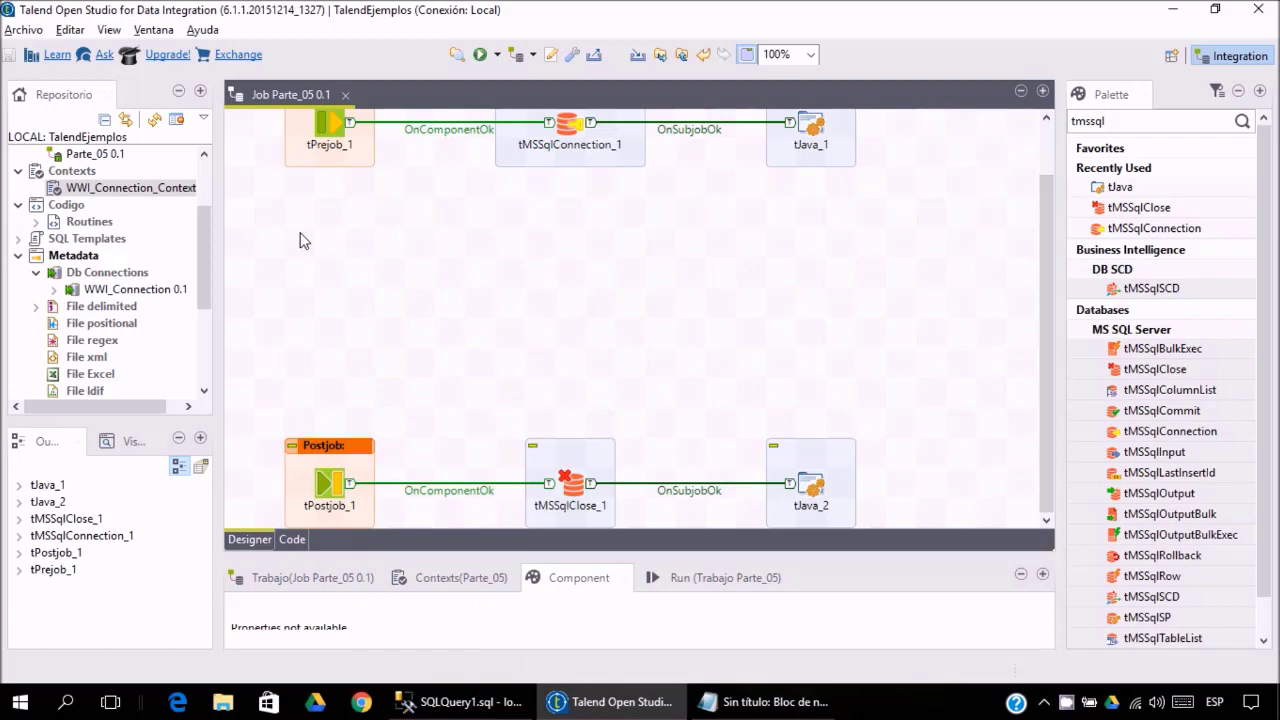
text(tfi)
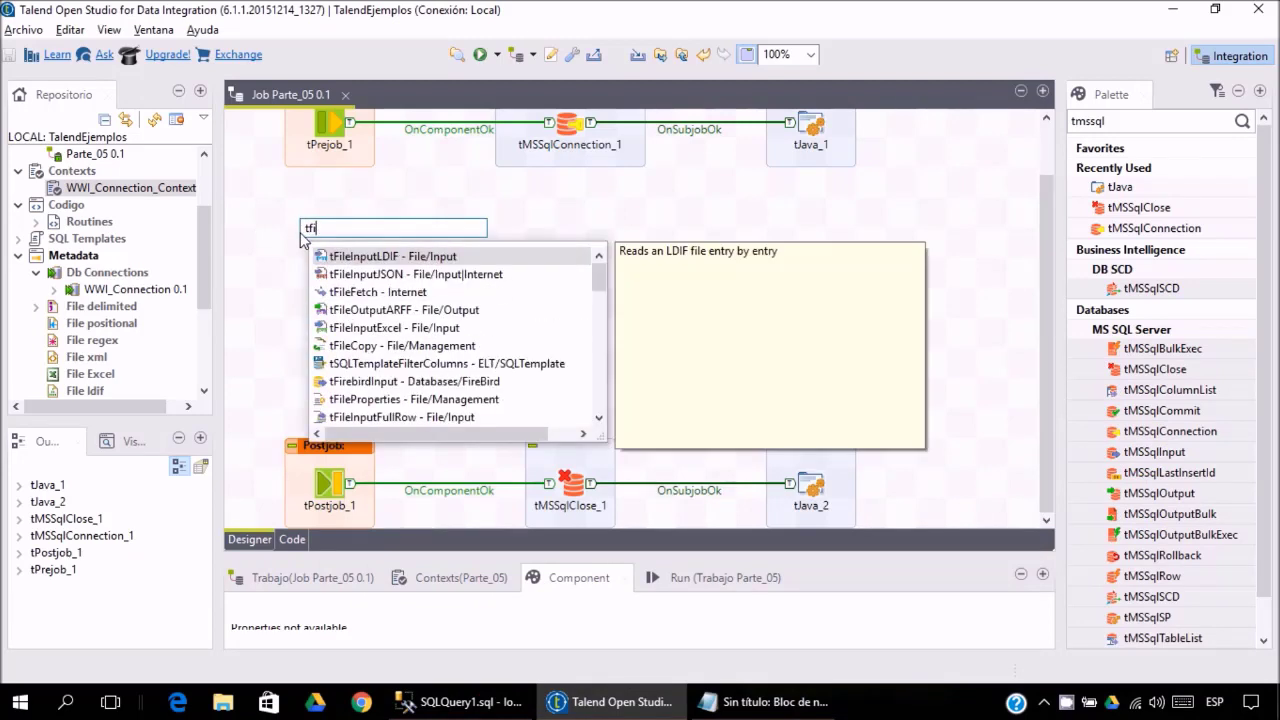
text(x)
key(Return)
drag(300, 238, 332, 270)
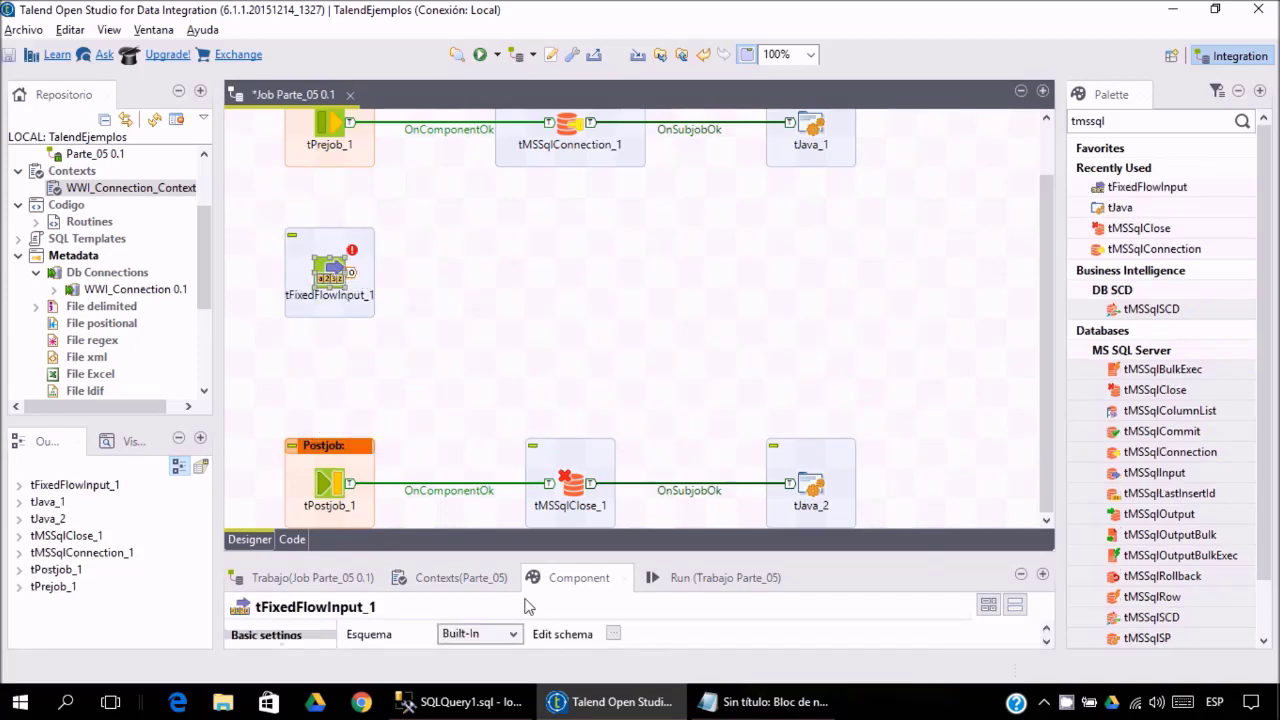
Edit the schema of the tFixedFlowInput component, adding one column named Letras.
drag(550, 556, 541, 314)
double_click(333, 273)
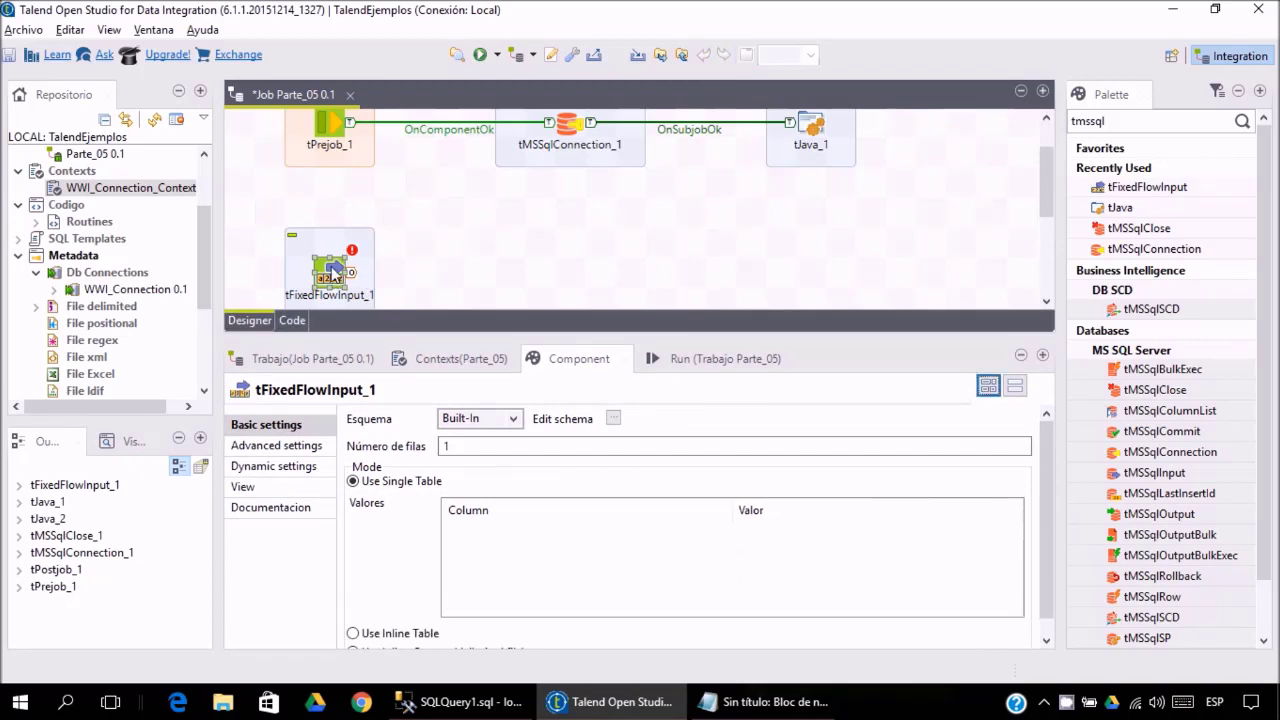
click(613, 418)
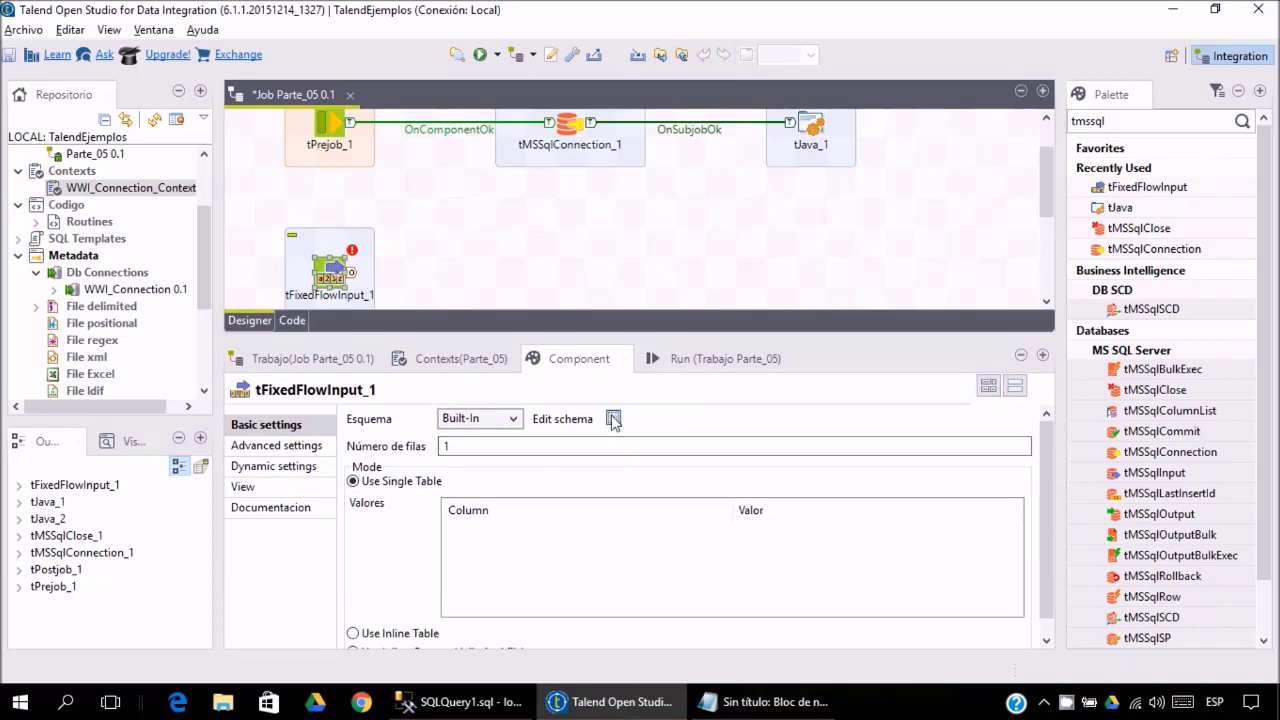
click(50, 324)
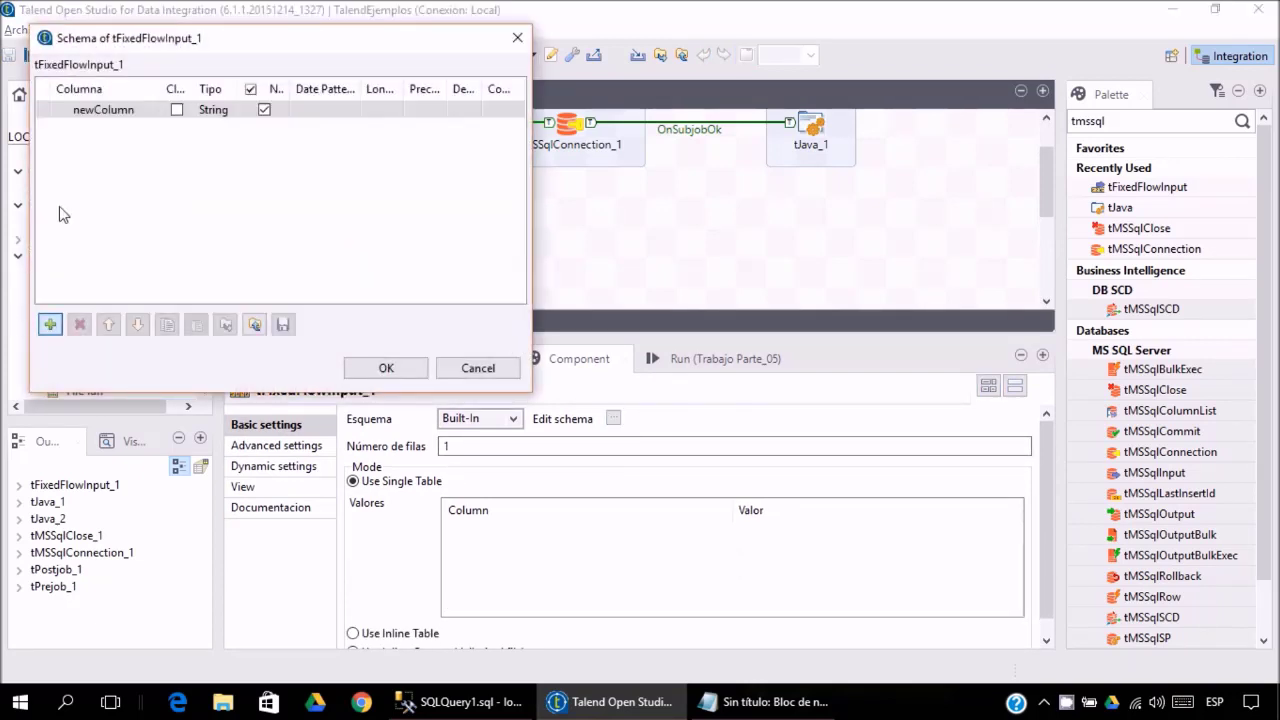
click(110, 110)
text(Le)
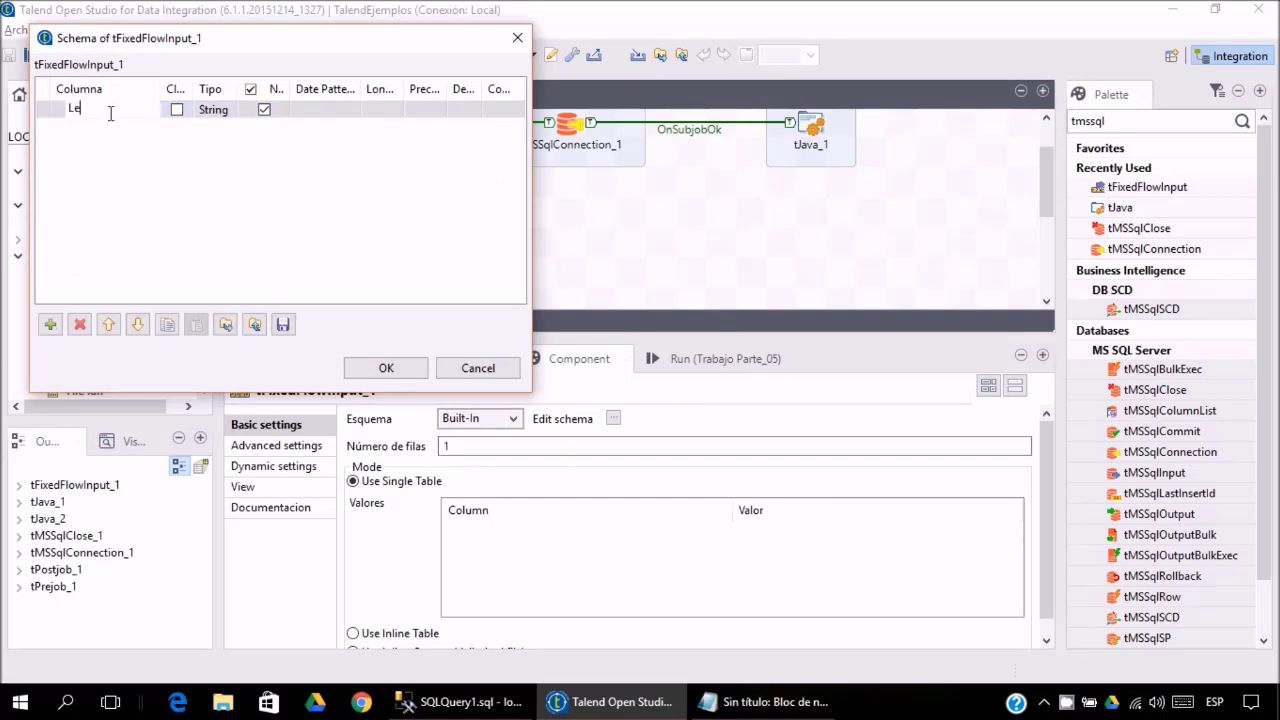
text(tras)
key(Return)
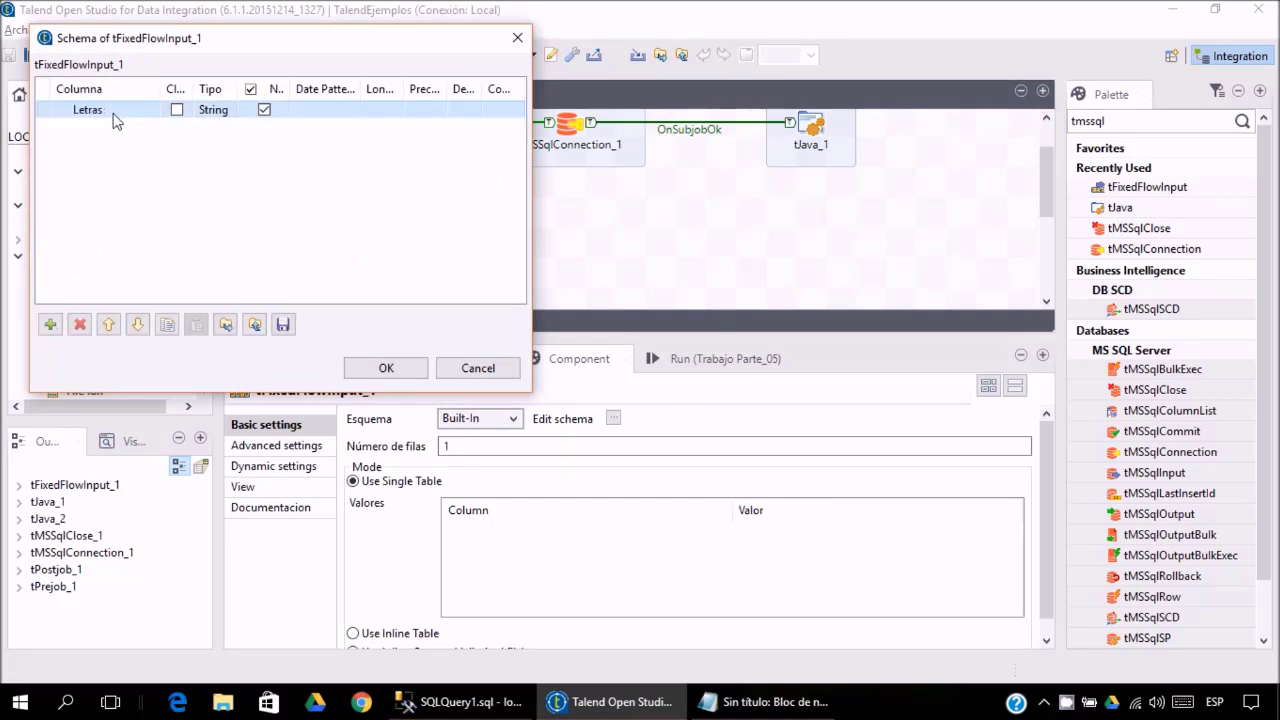
click(405, 372)
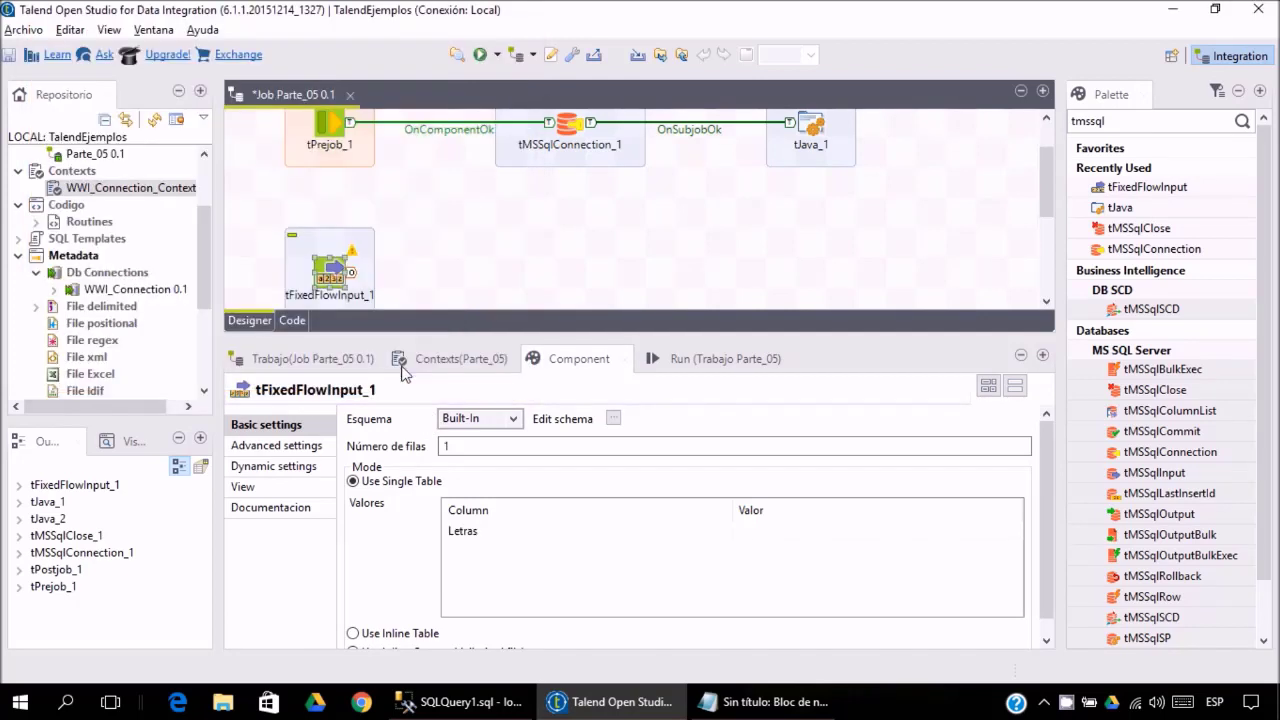
Paste "a,b,c,d,e,f,g,h,i,j,k,l,m,n,o,p,q,r,s,t,u,v,w,x,y,z" as the value of the Letras column and save the job.
click(752, 535)
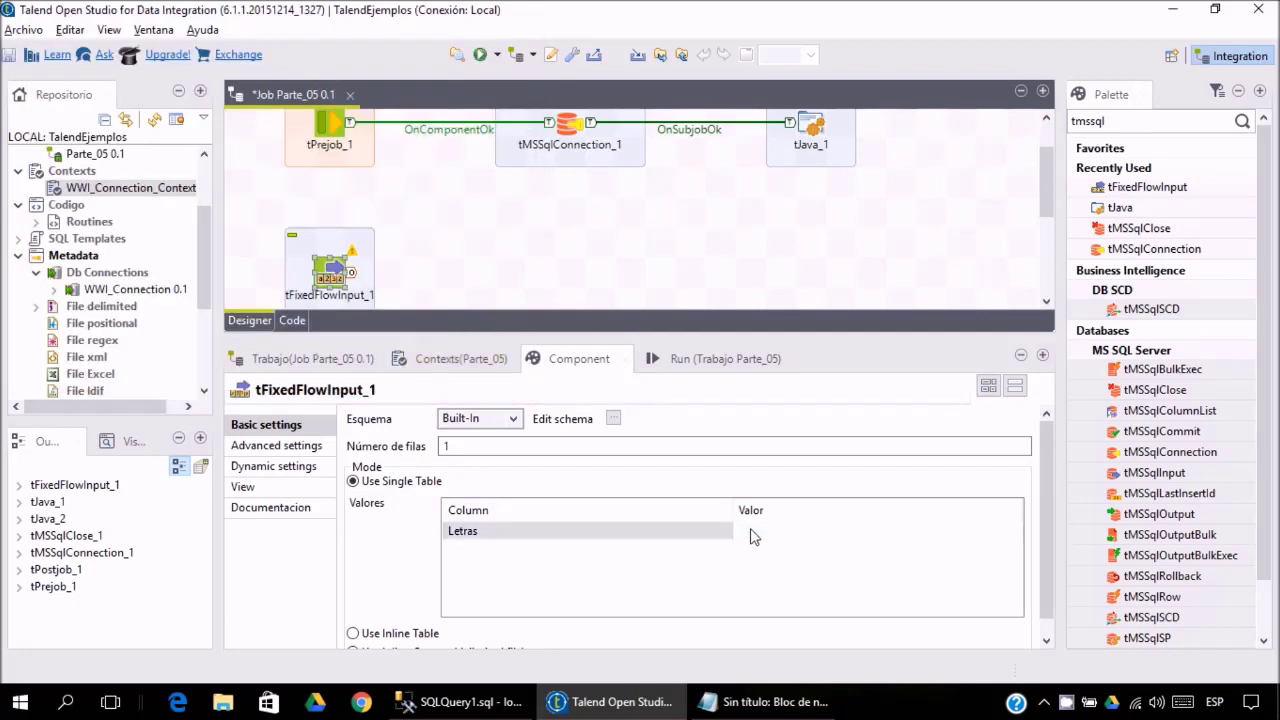
key(ctrl+v)
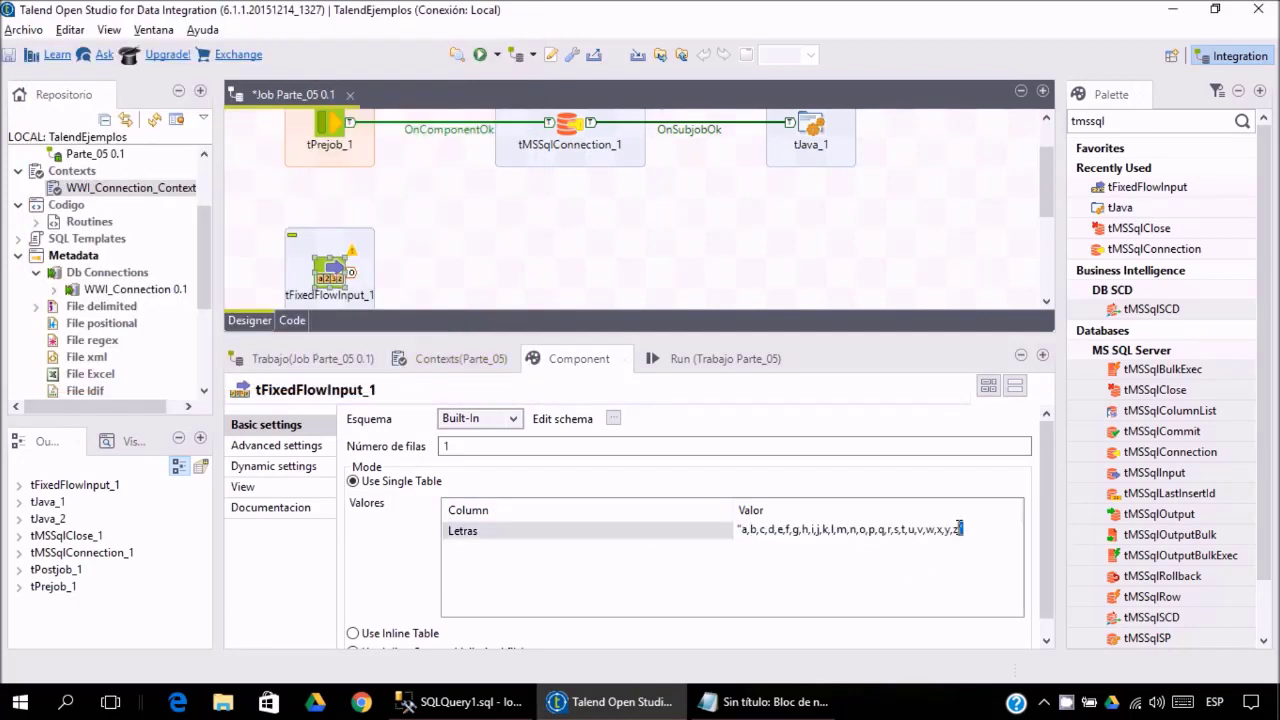
drag(738, 526, 992, 526)
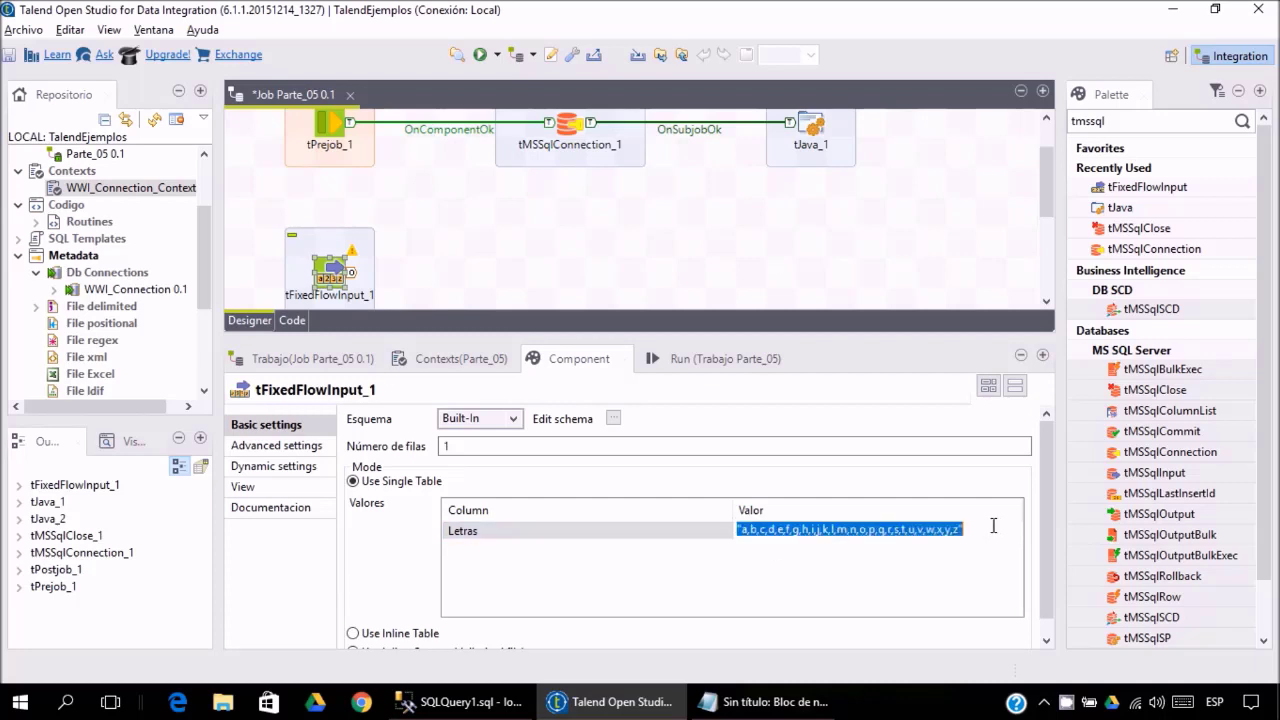
click(992, 526)
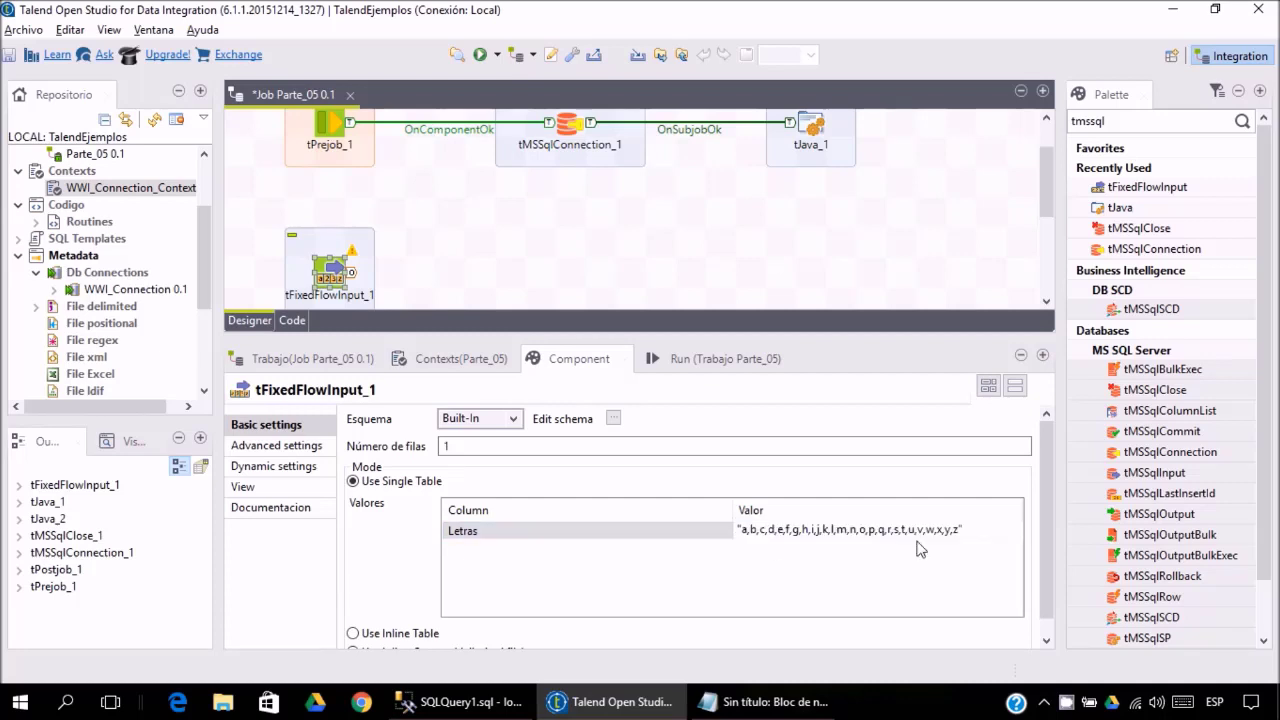
click(8, 57)
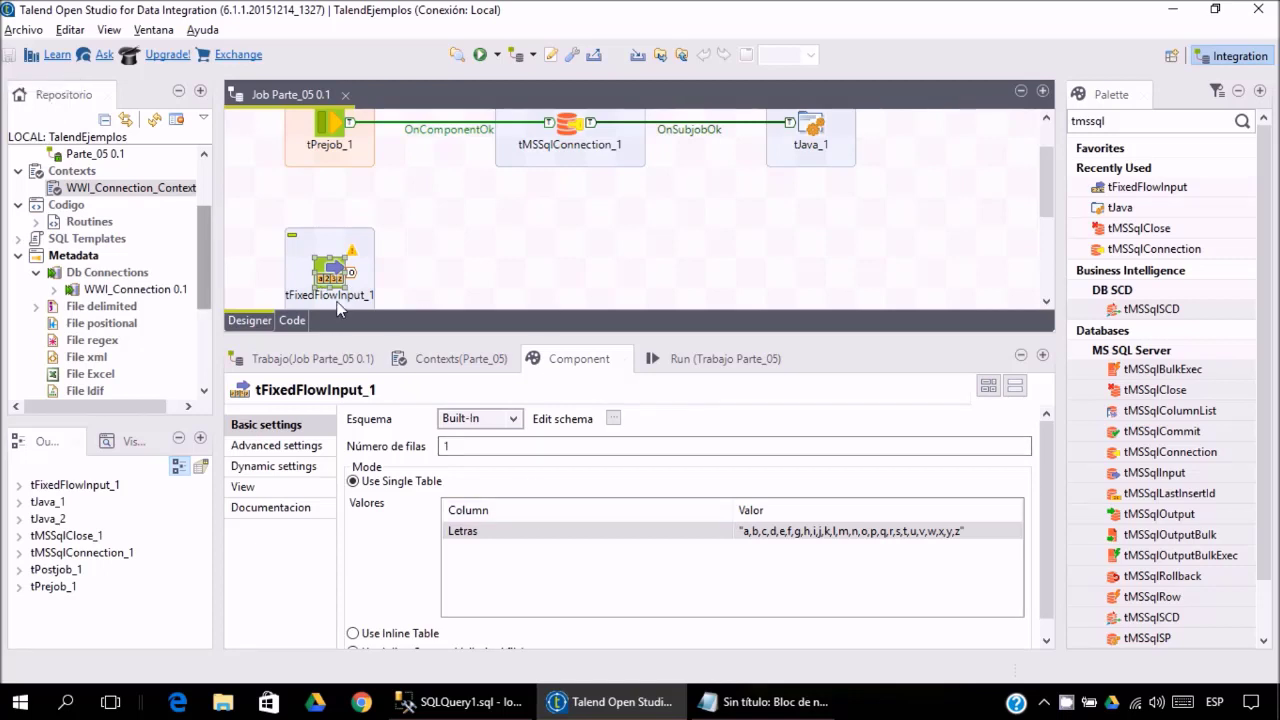
click(745, 533)
drag(745, 533, 973, 536)
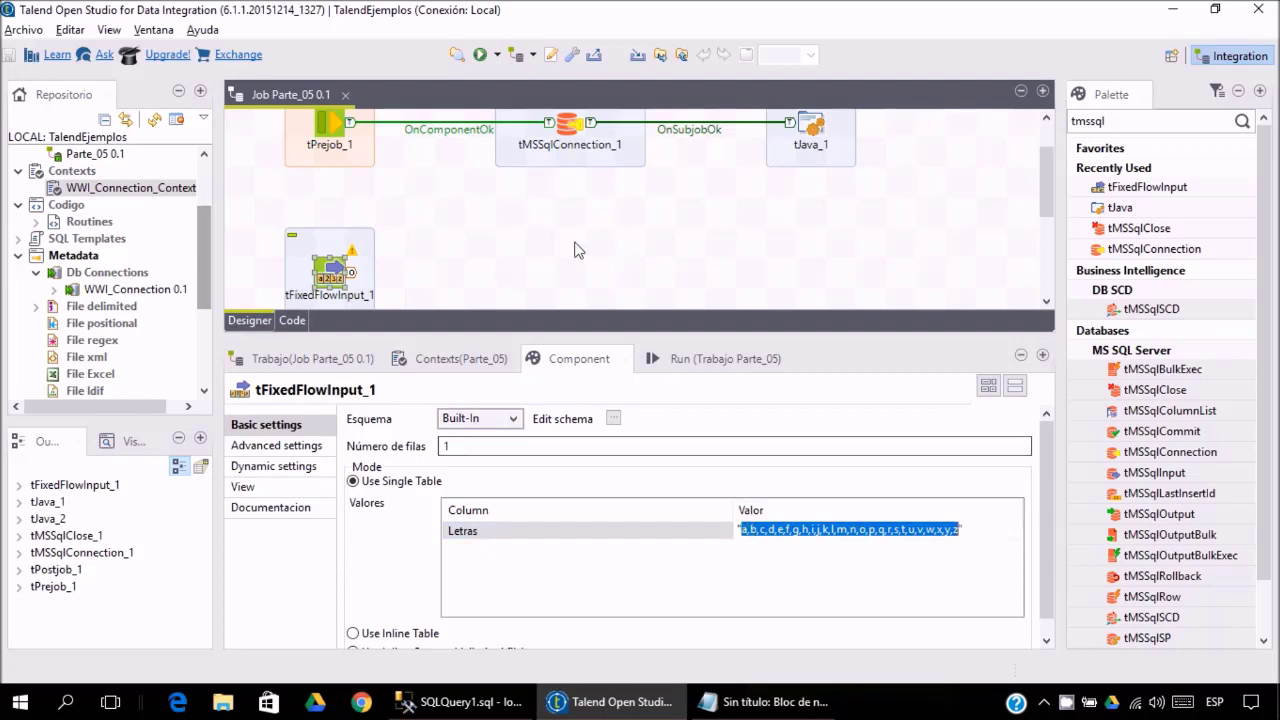
click(577, 250)
click(330, 283)
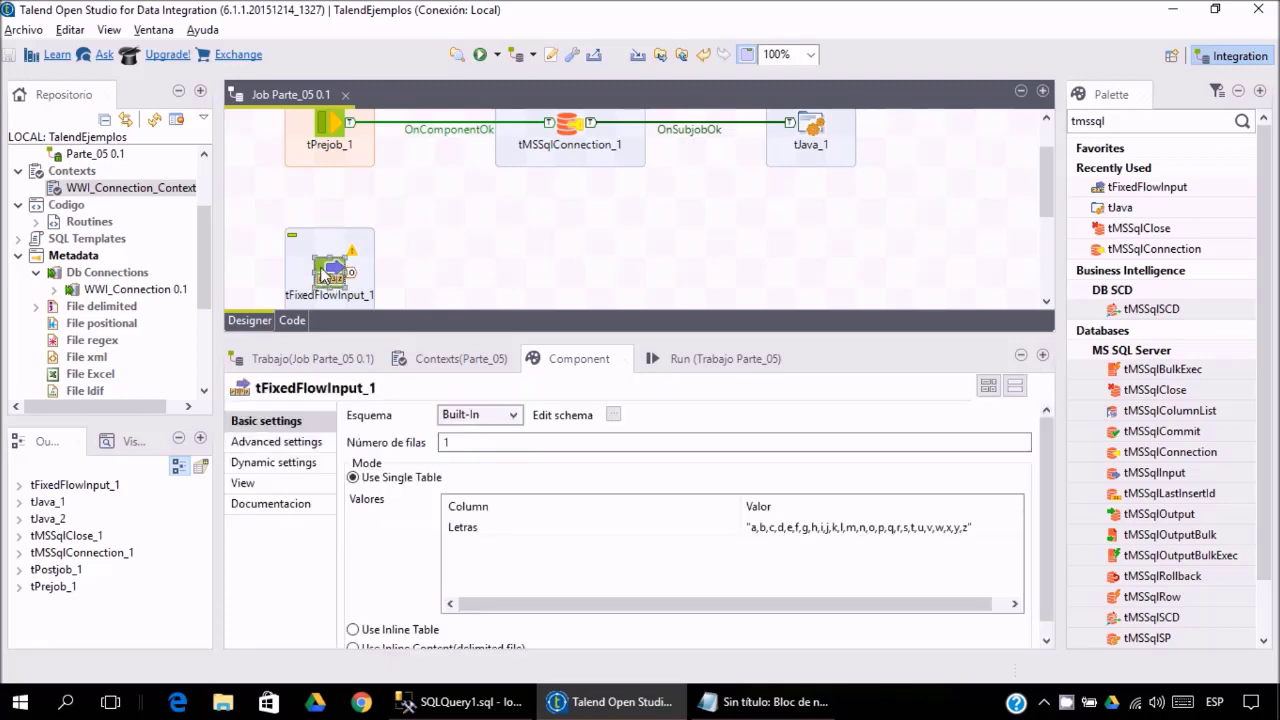
Add a tNormalize component to the canvas beside the tFixedFlowInput component.
click(495, 273)
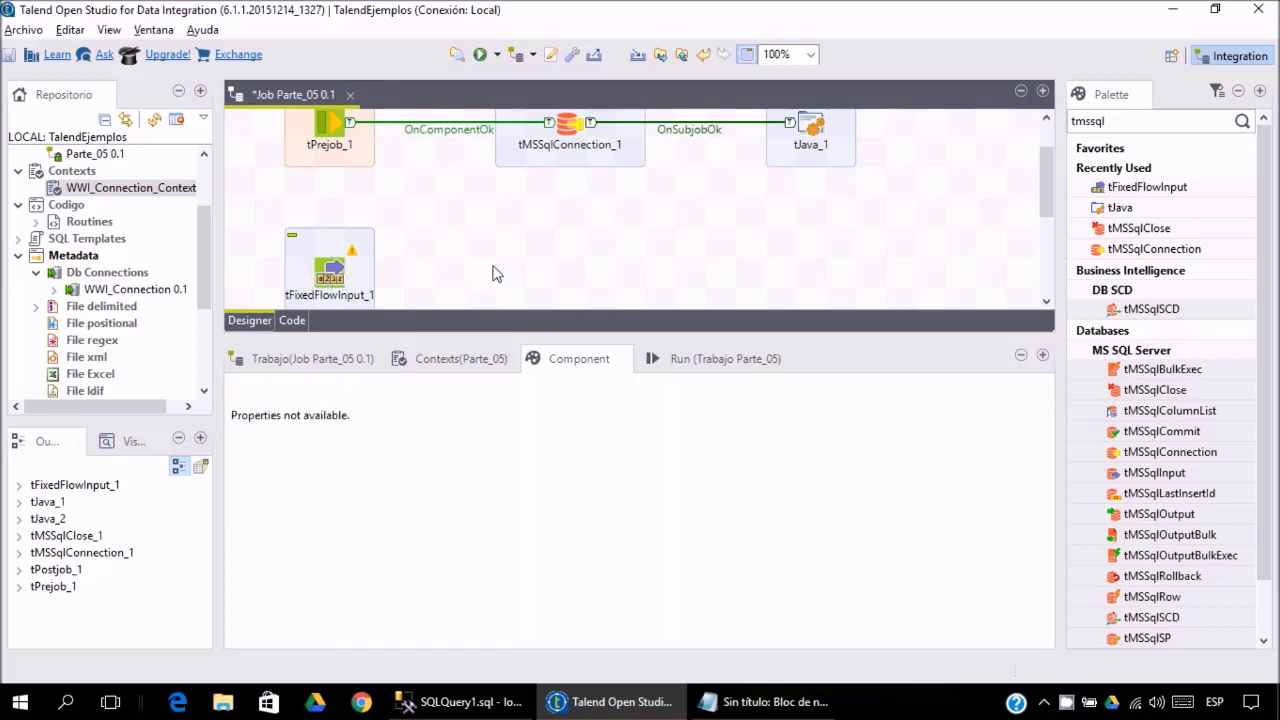
text(t)
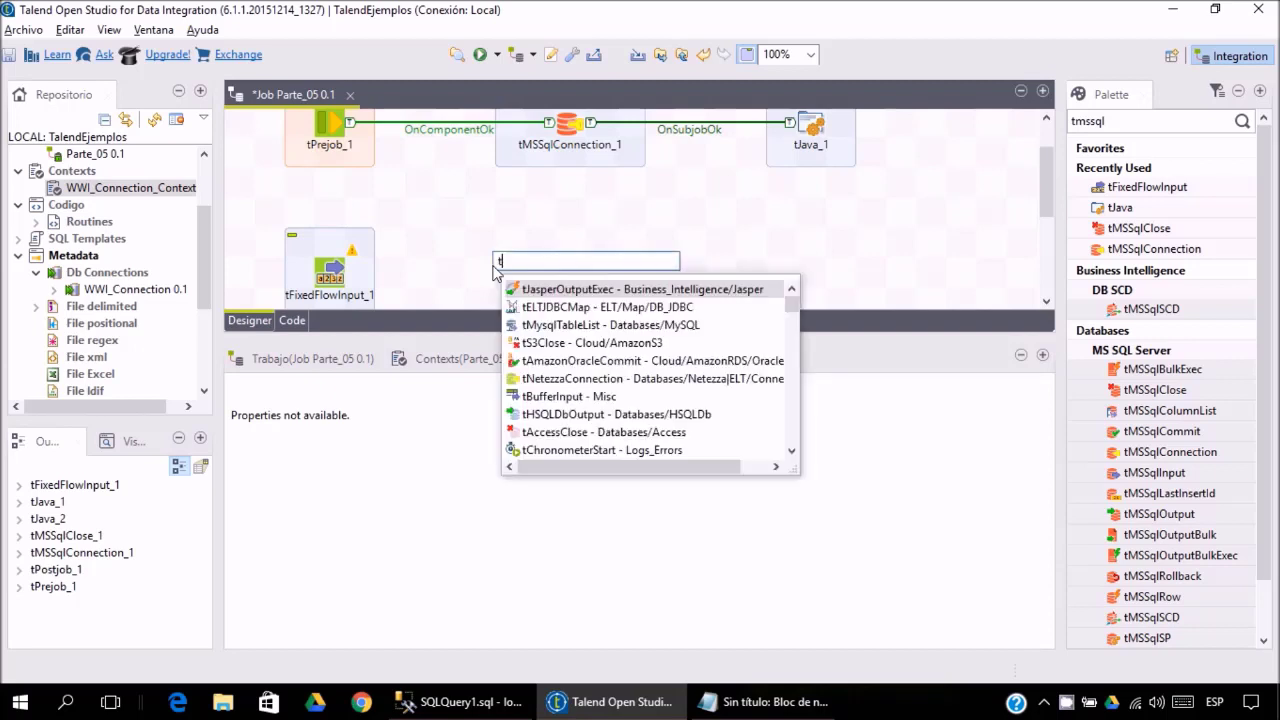
text(norm)
key(Return)
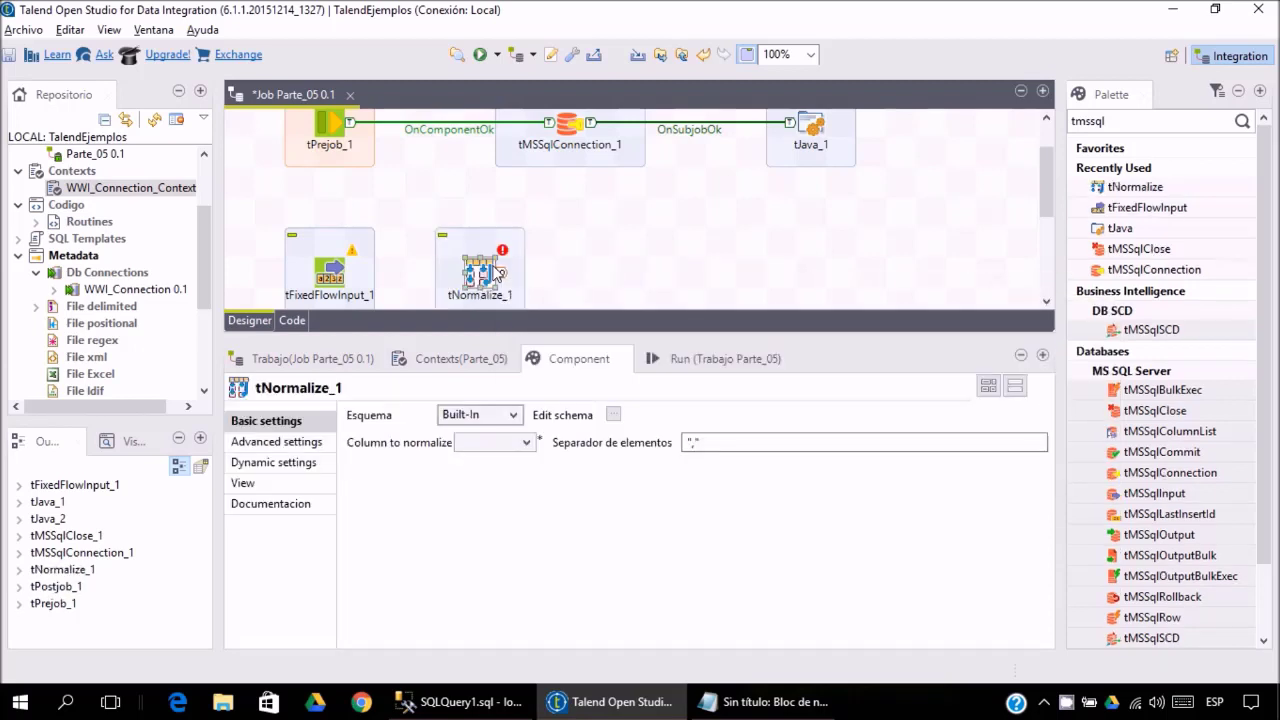
drag(563, 338, 563, 399)
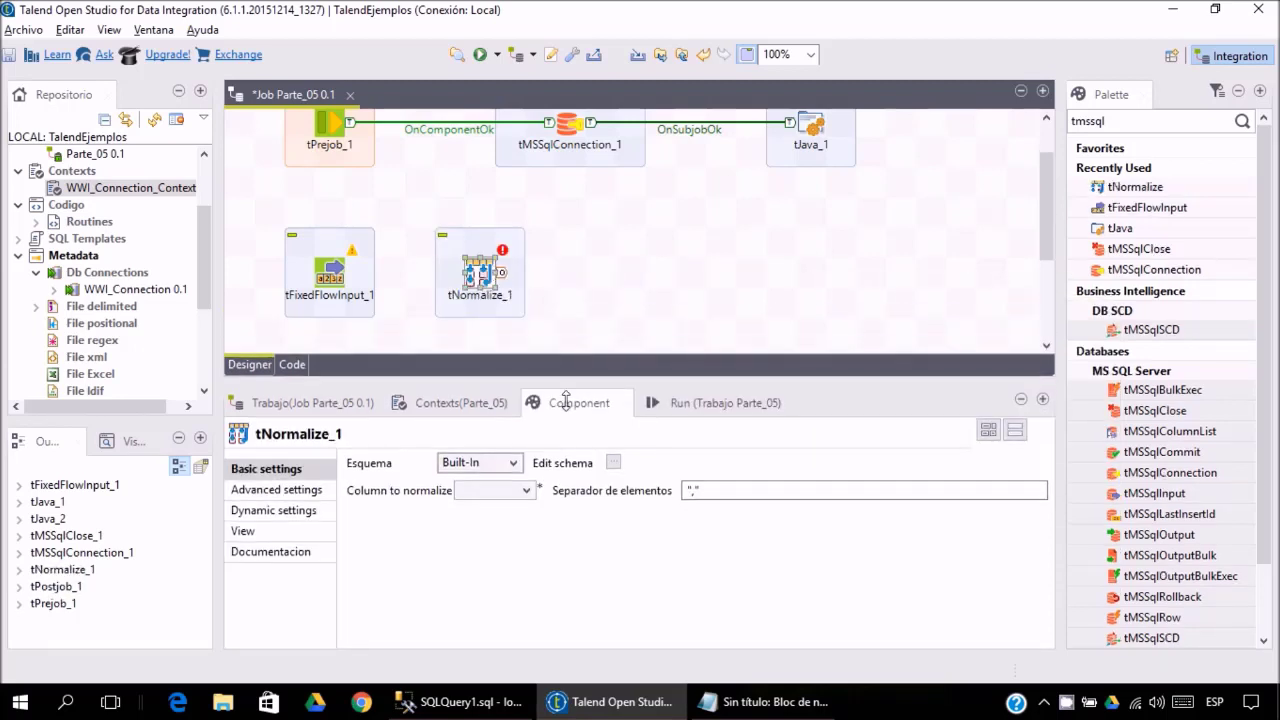
Connect tFixedFlowInput to tNormalize with a Main row and move tNormalize farther from its source.
right_click(338, 275)
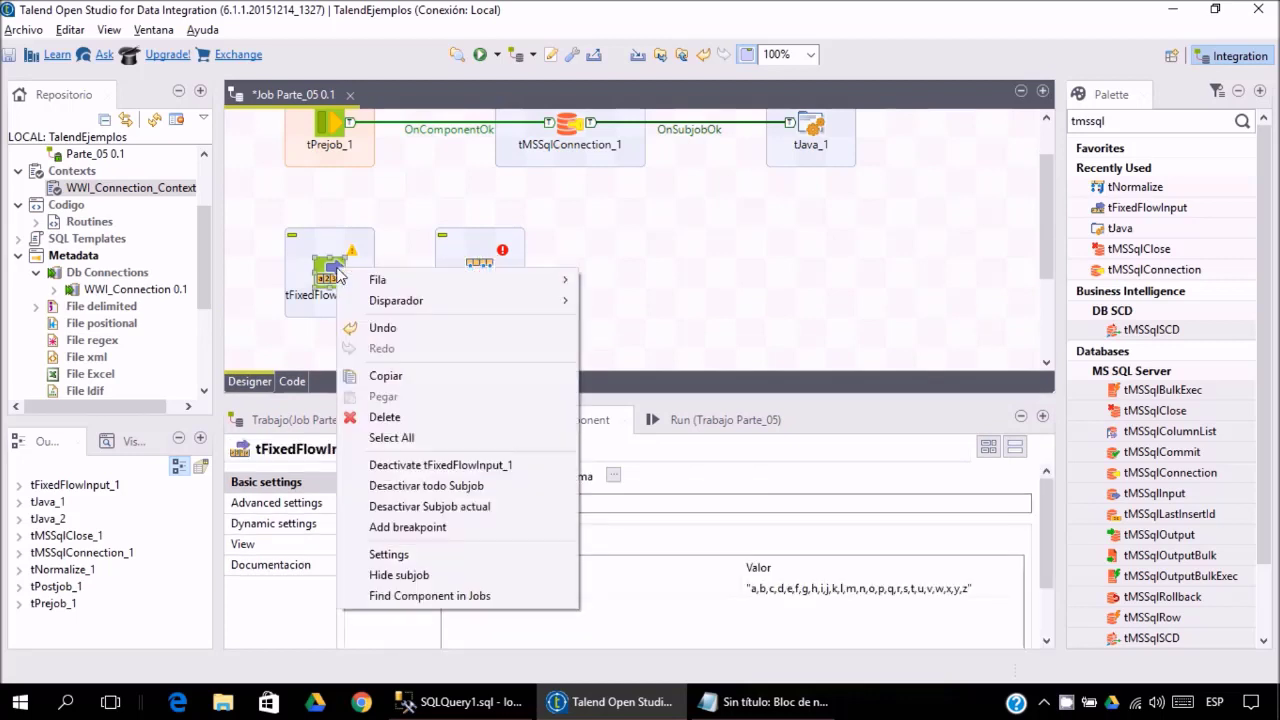
mouse_move(470, 283)
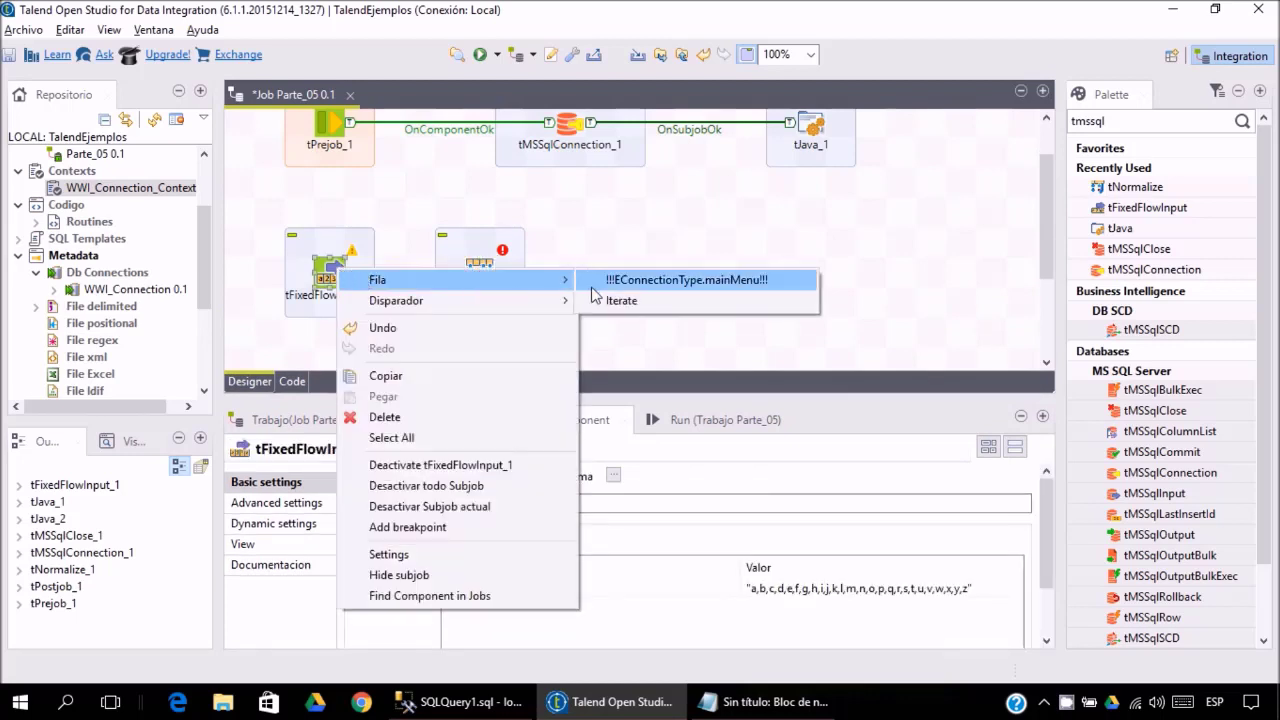
click(648, 283)
click(480, 275)
drag(484, 276, 511, 276)
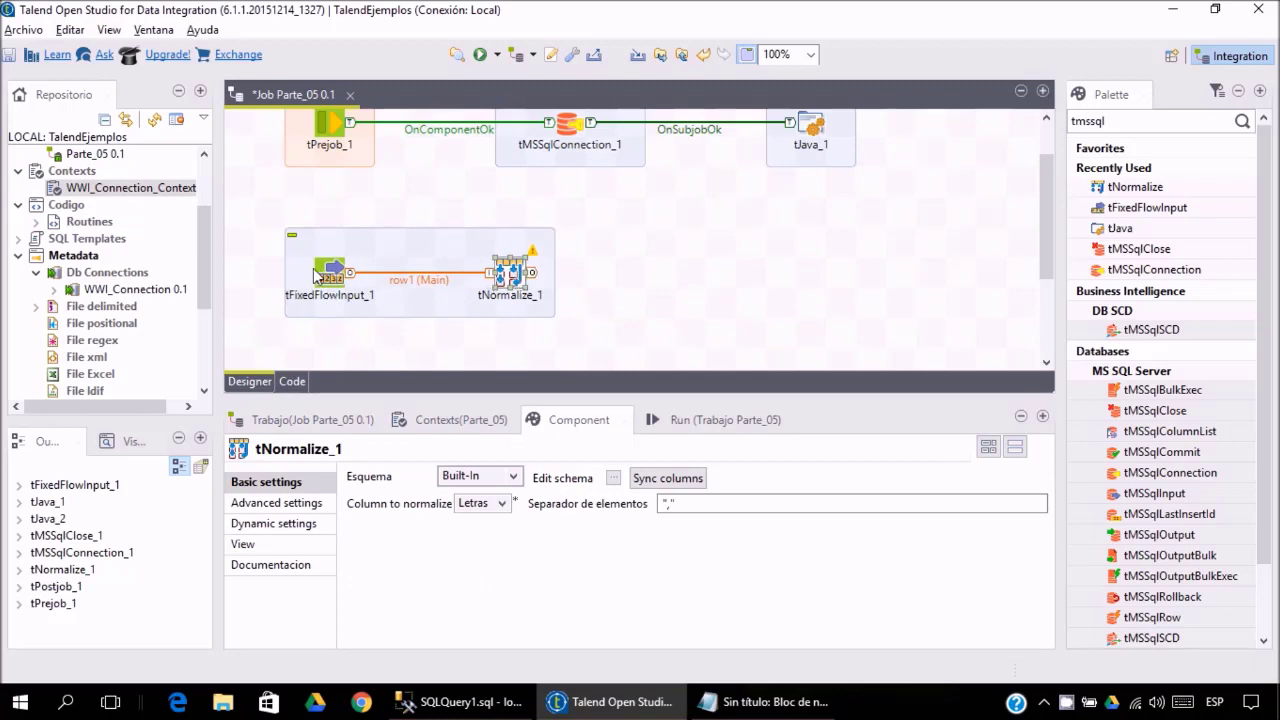
Set the tNormalize item separator to a quoted comma (",") for splitting the Letras column.
drag(256, 205, 398, 326)
click(510, 276)
click(667, 504)
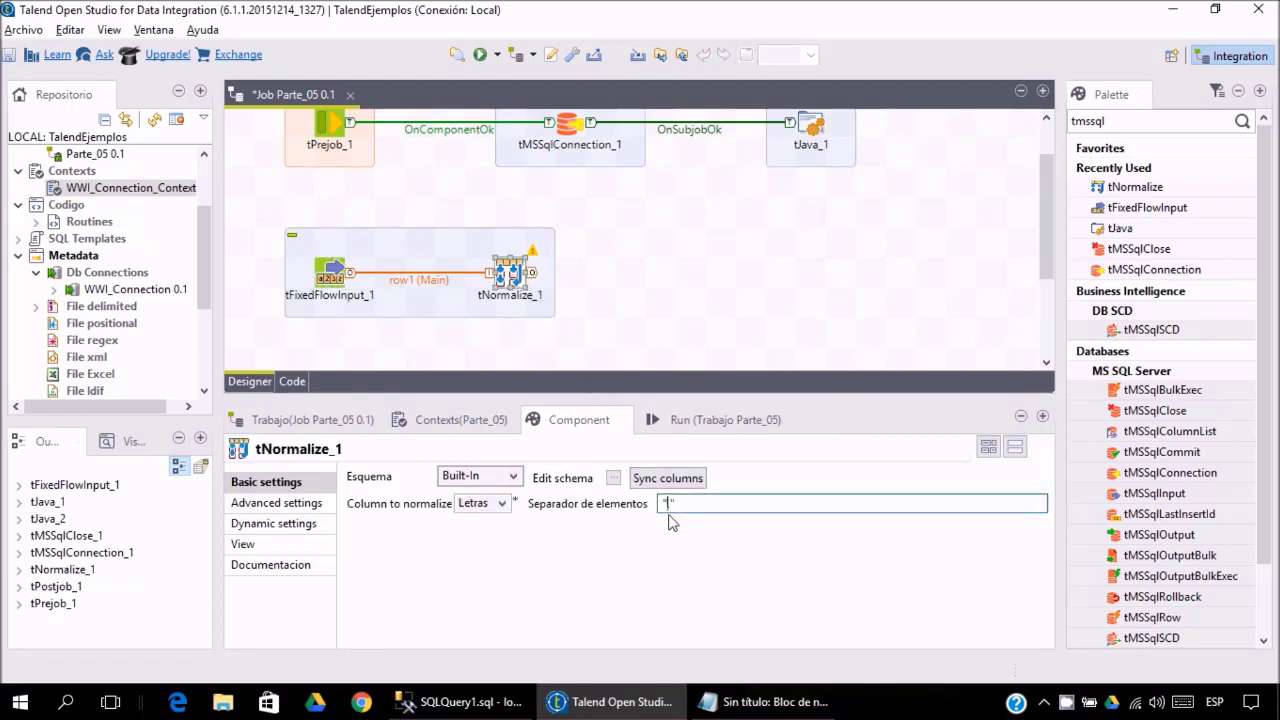
text(,)
Add a tLogRow component beyond tNormalize and connect tNormalize to it with a Main row.
click(622, 274)
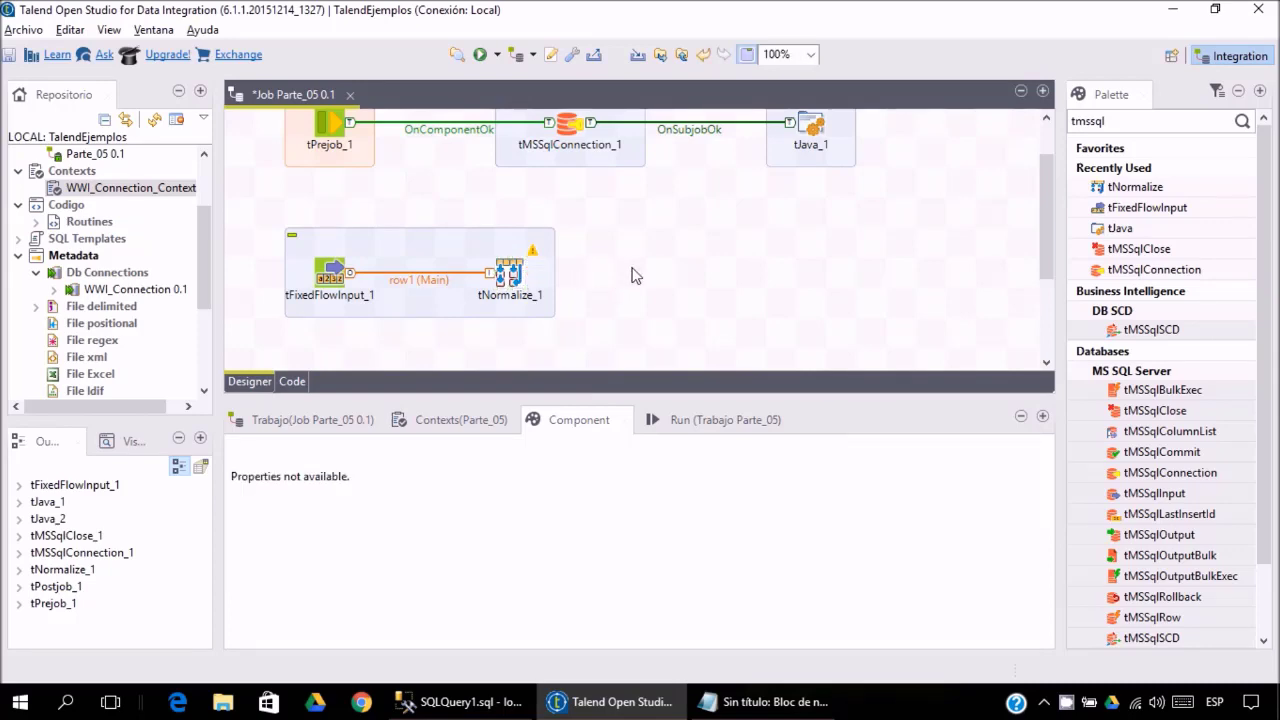
text(log)
key(Return)
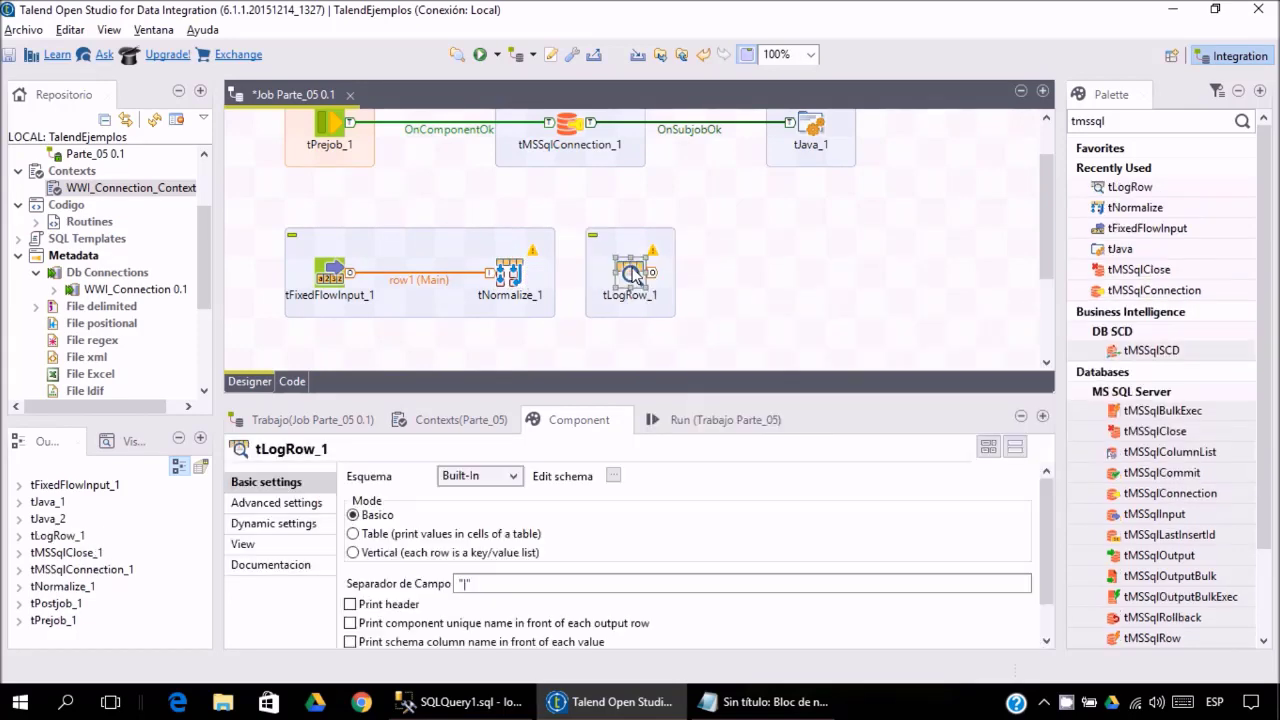
drag(635, 277, 674, 278)
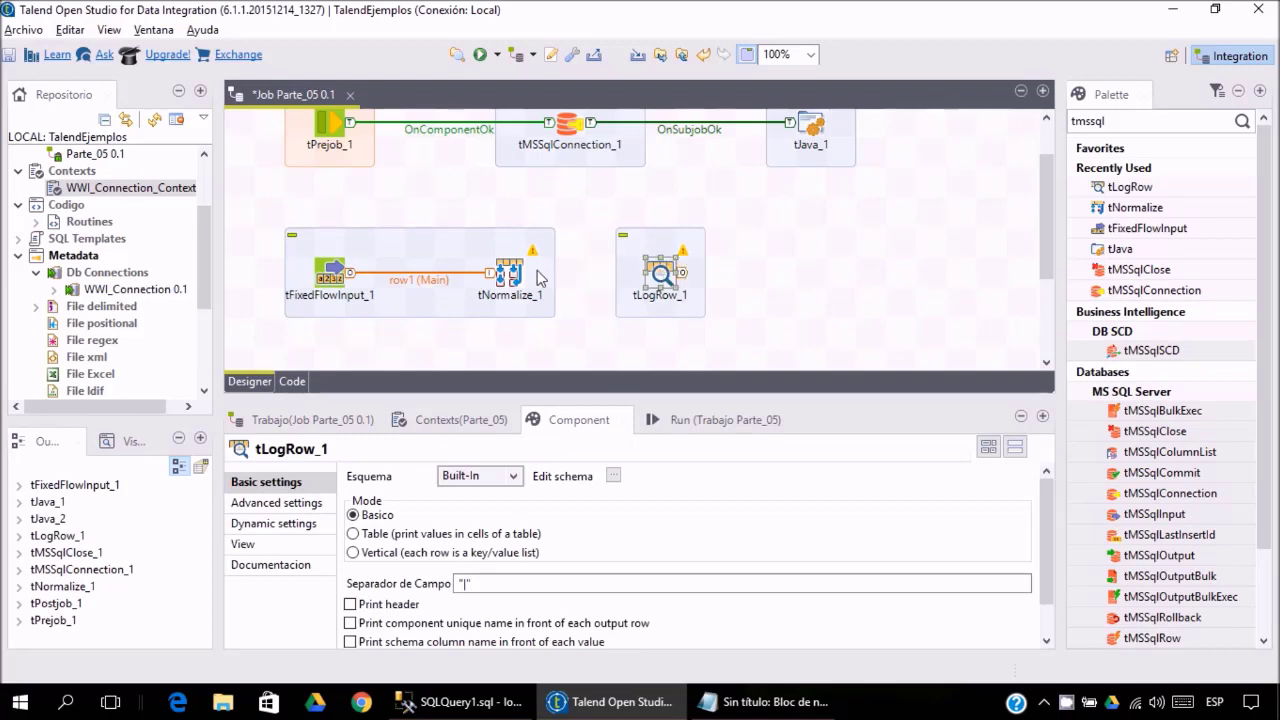
drag(512, 277, 663, 280)
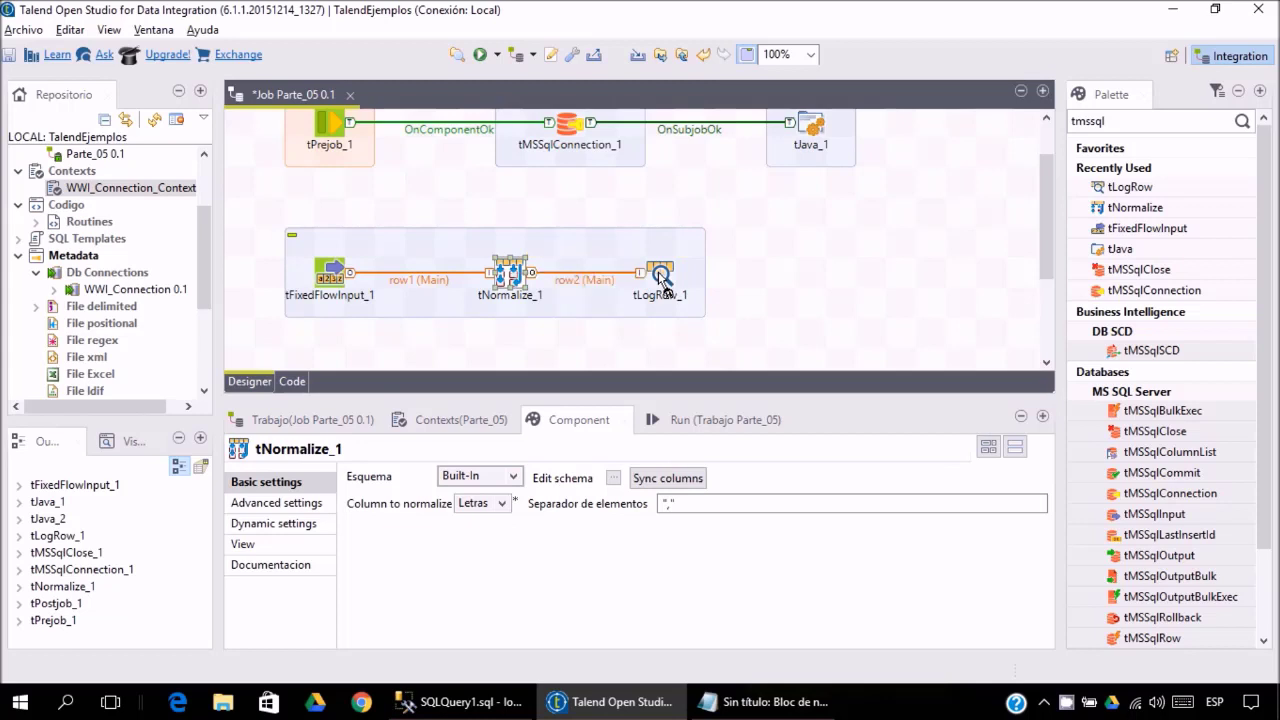
Save the job and set the tLogRow output mode to Table (print values in cells of a table).
click(665, 279)
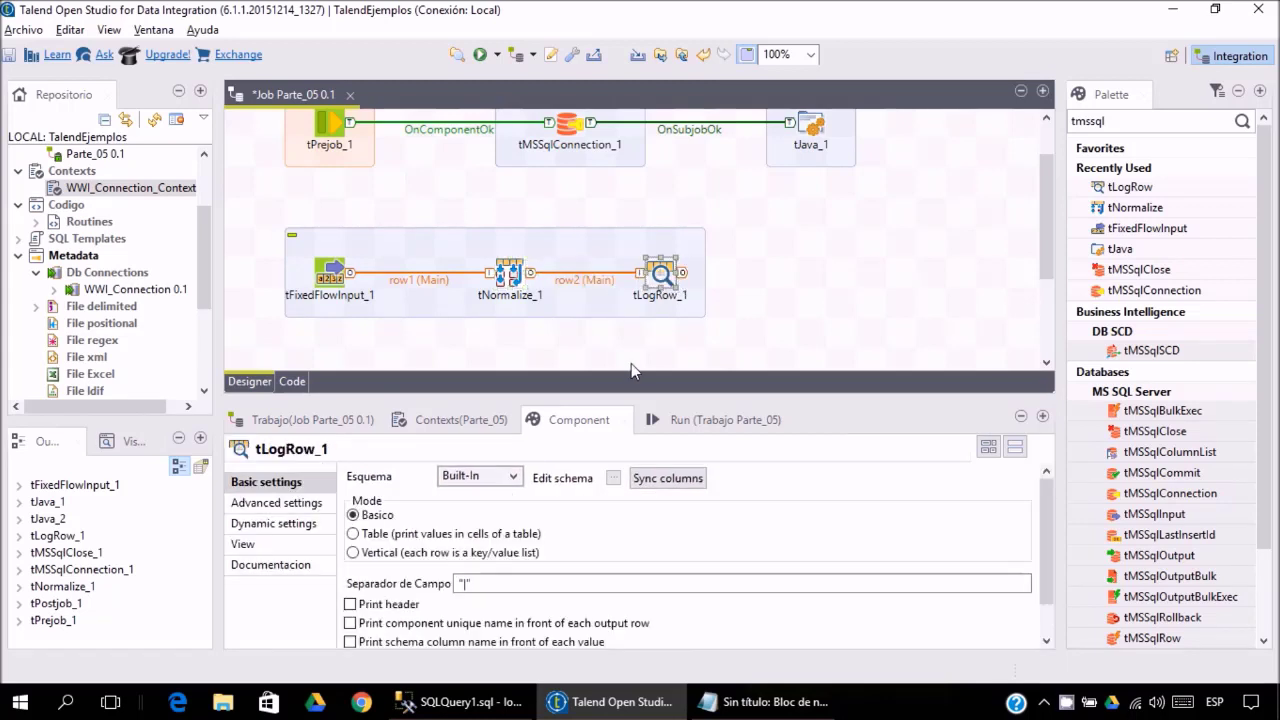
click(11, 54)
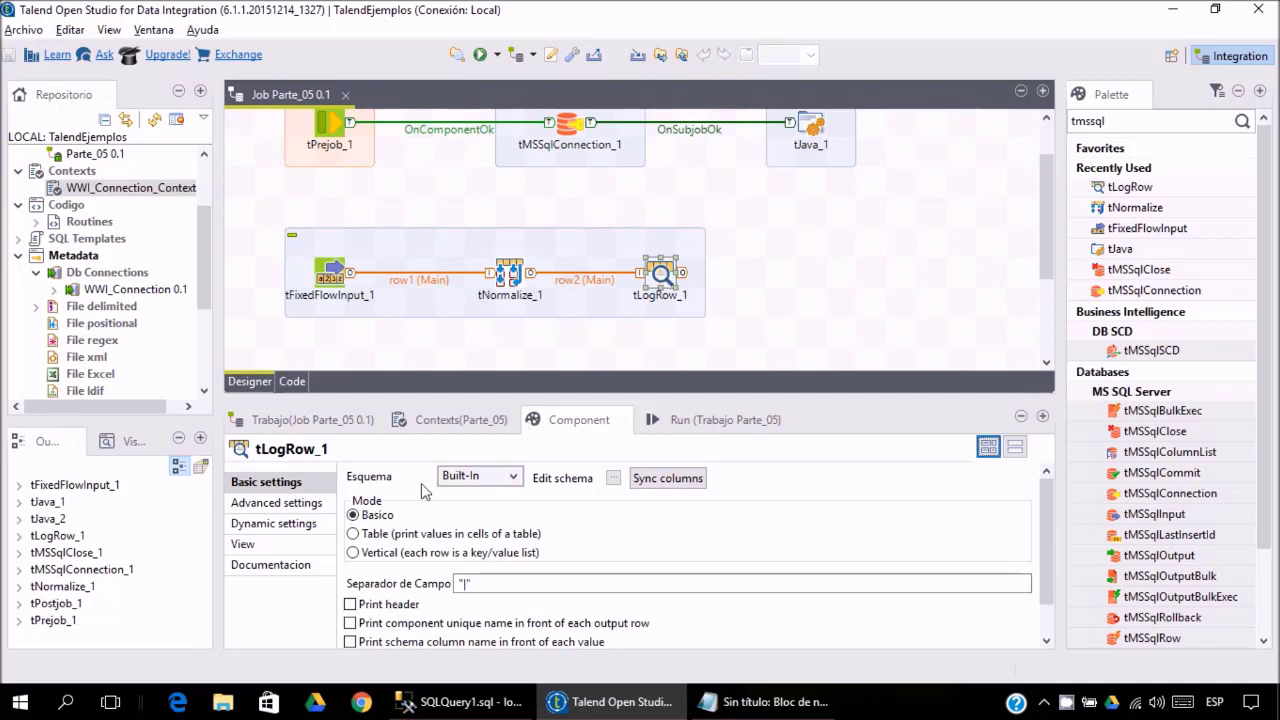
click(353, 534)
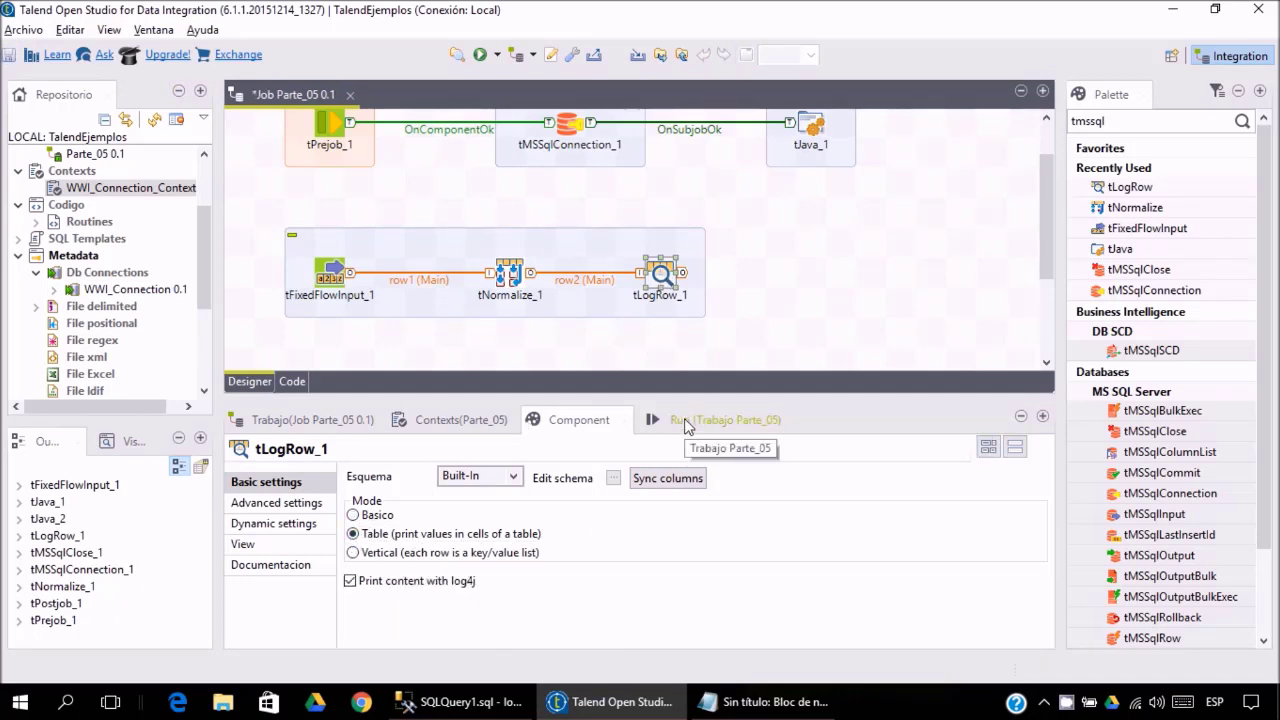
Run job Parte_05, accepting the detected context variable updates, and review the letters table in the console output.
click(686, 425)
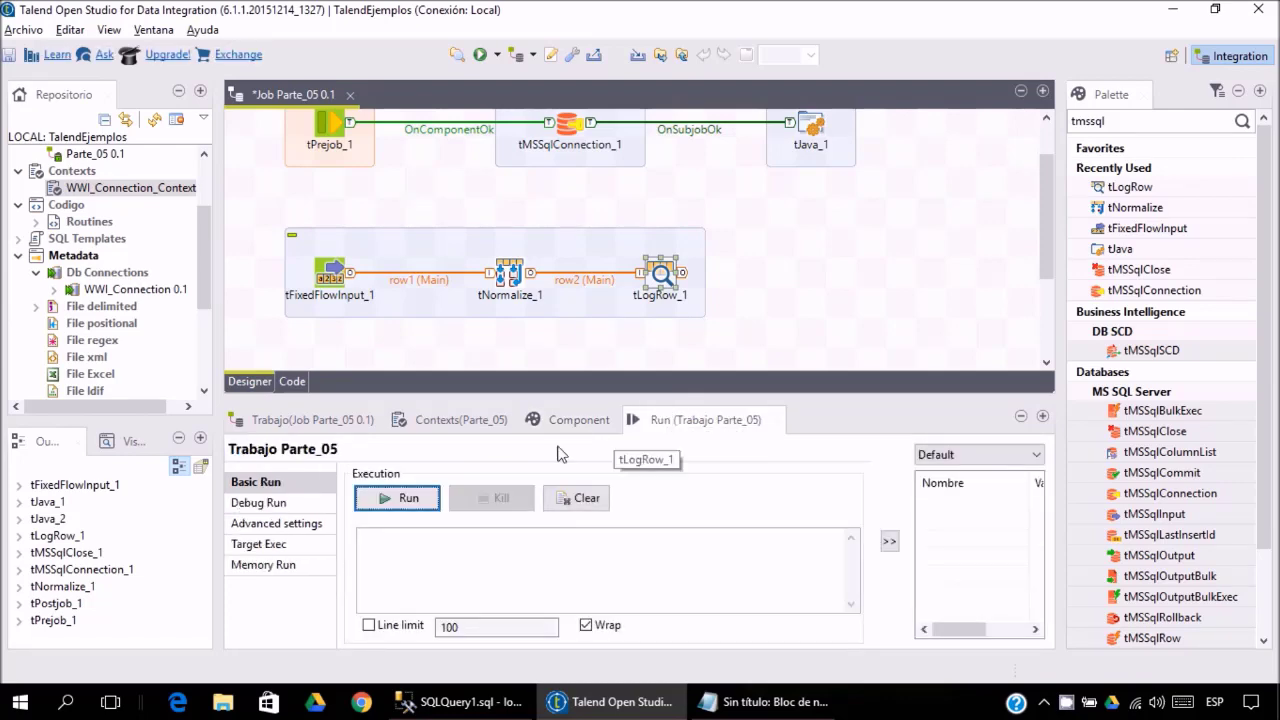
click(398, 505)
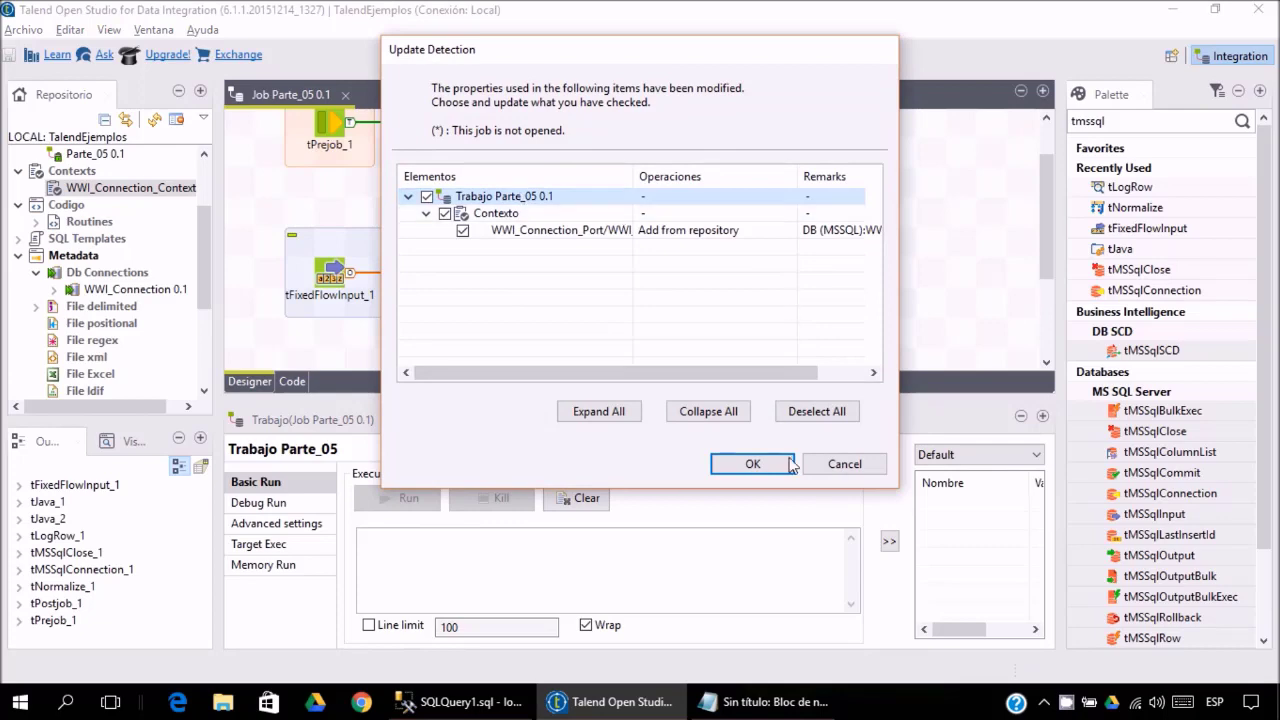
click(750, 465)
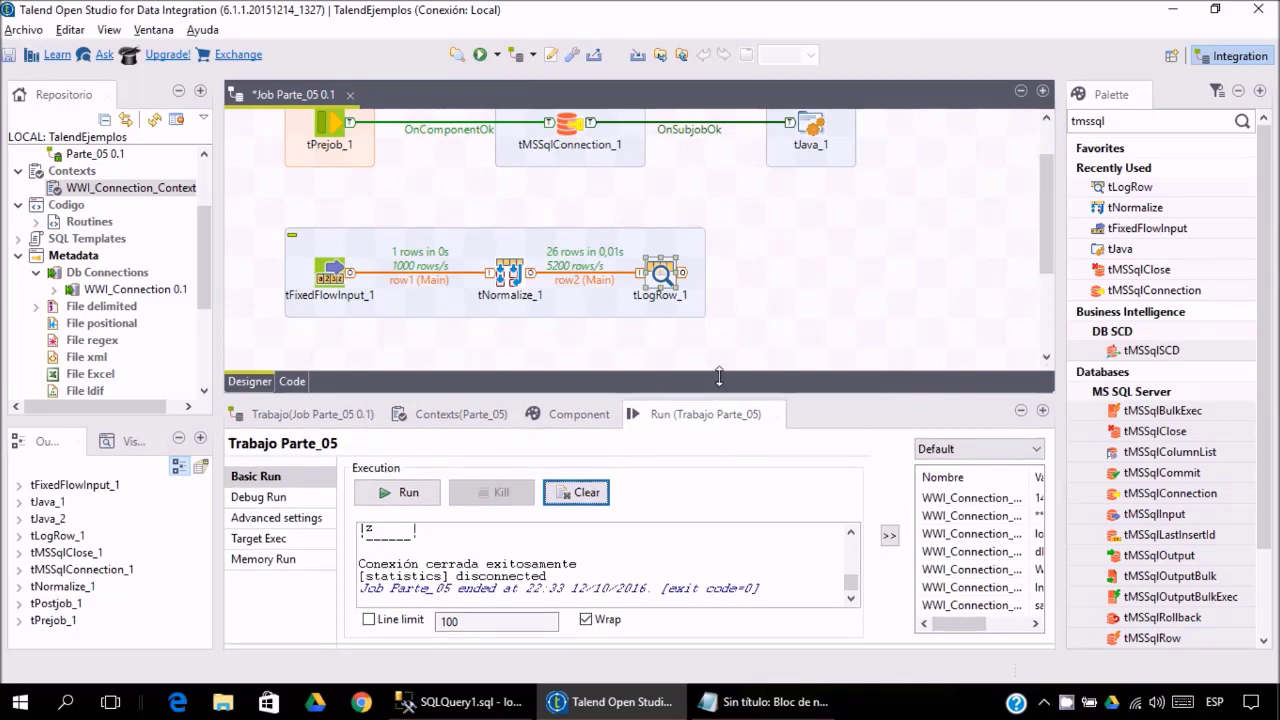
drag(720, 396, 720, 333)
scroll(749, 537, up, 1)
scroll(749, 537, up, 8)
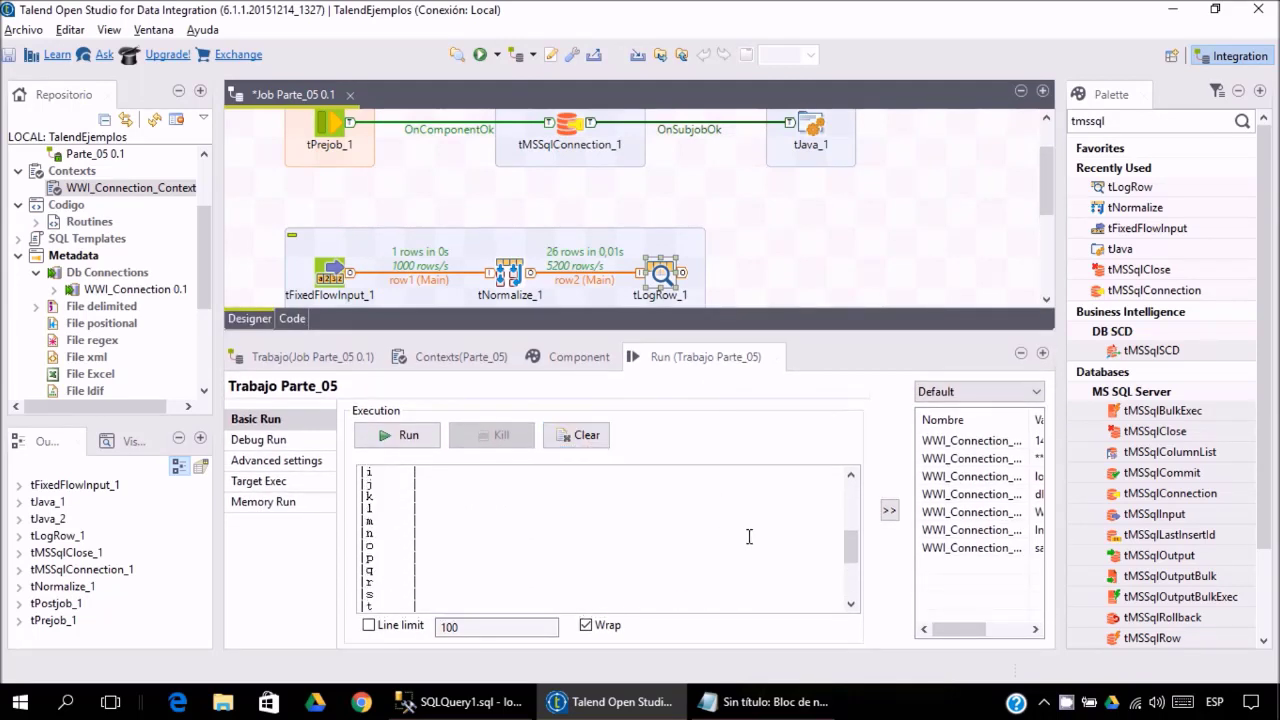
Review the normalized letters table and the connection messages in the job's console output.
scroll(848, 505, down, 2)
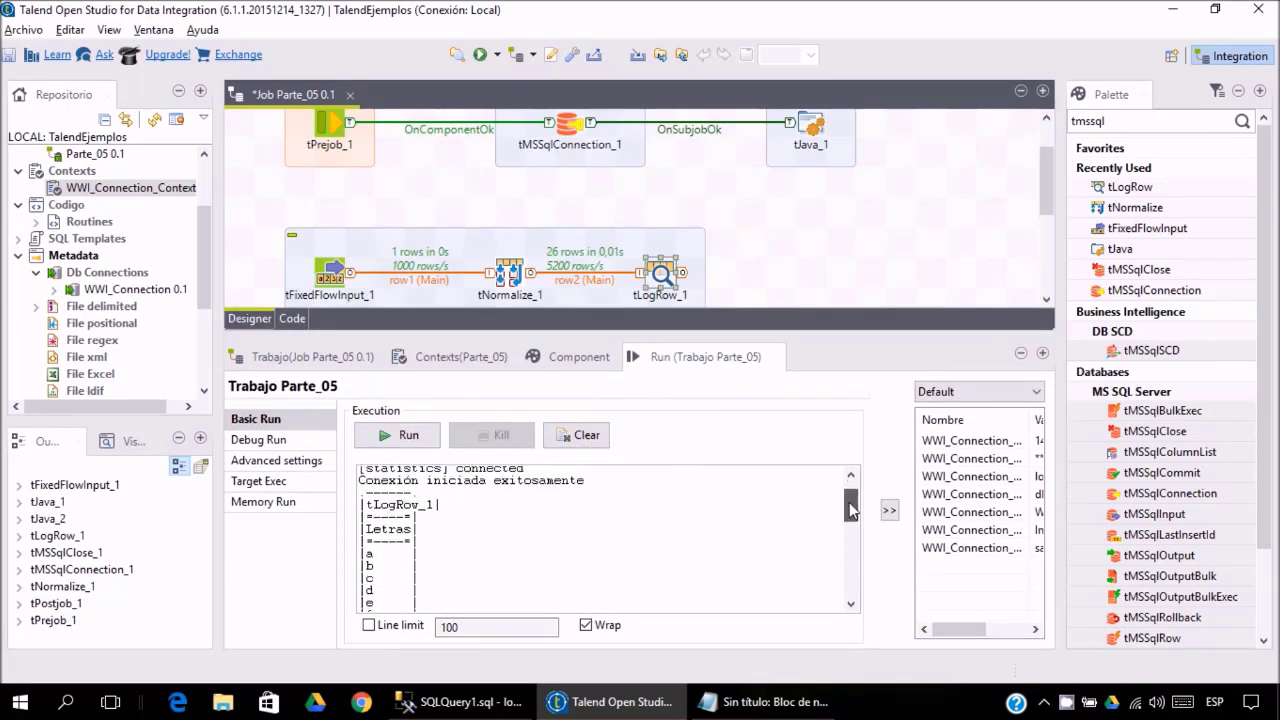
mouse_move(366, 528)
mouse_down()
mouse_move(368, 575)
mouse_move(380, 520)
mouse_up()
click(382, 516)
scroll(383, 521, down, 8)
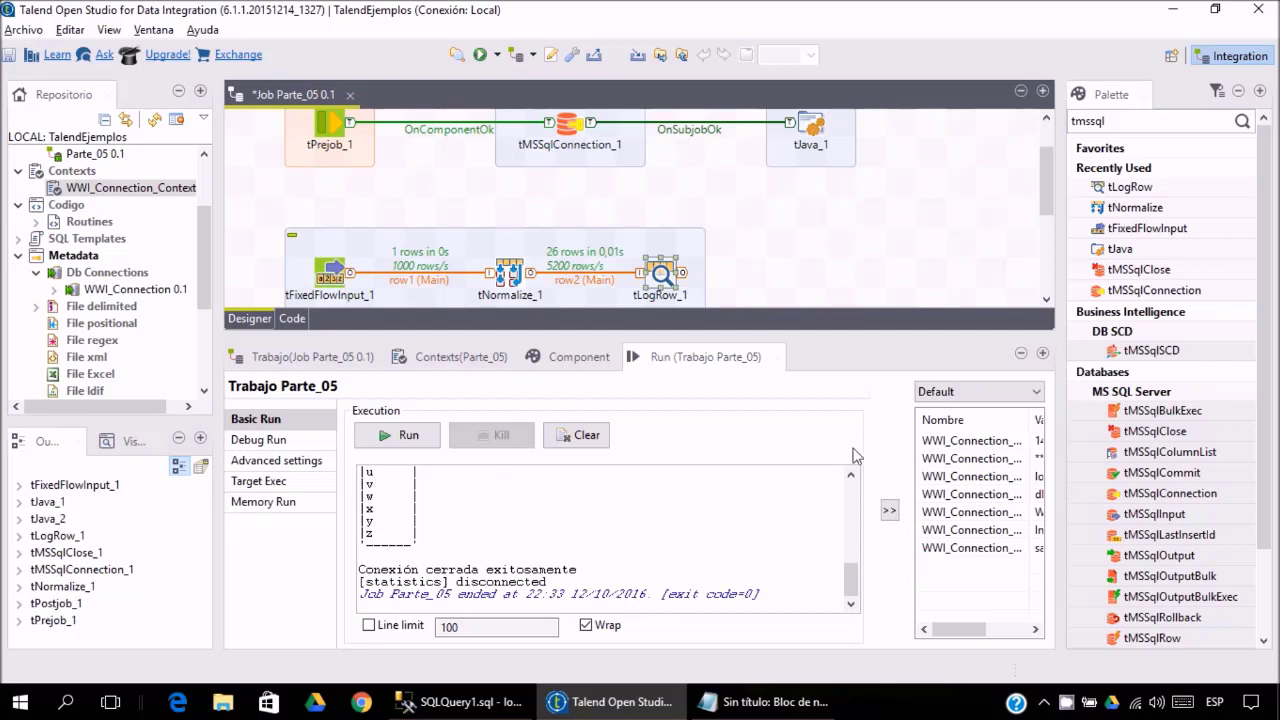
Delete the tLogRow component connected after tNormalize and look over the printed letters in the console.
drag(768, 337, 730, 284)
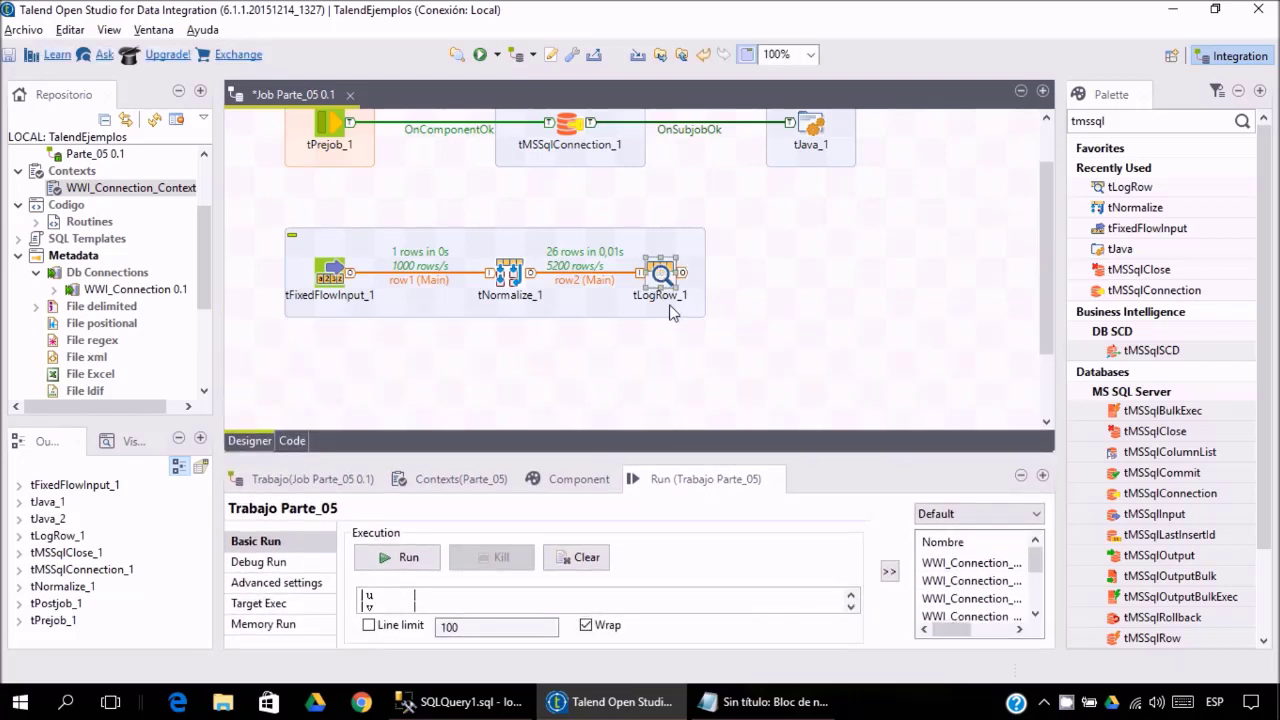
key(Delete)
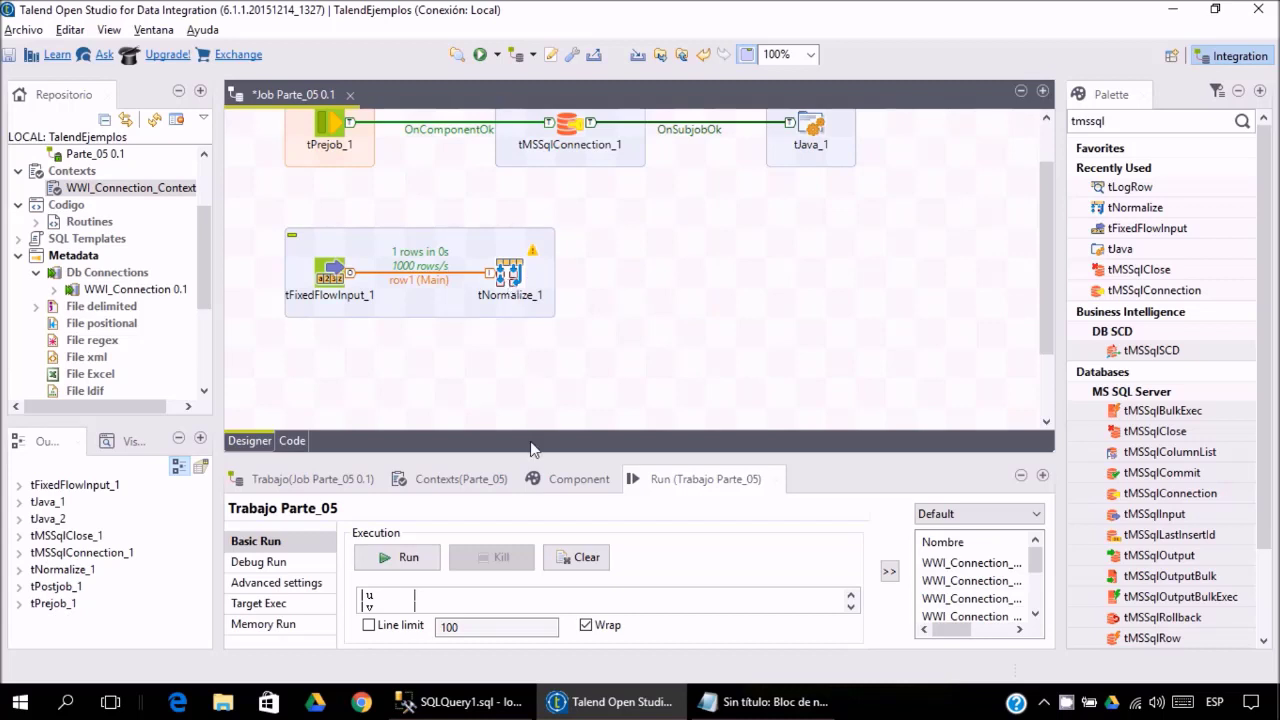
drag(536, 458, 536, 388)
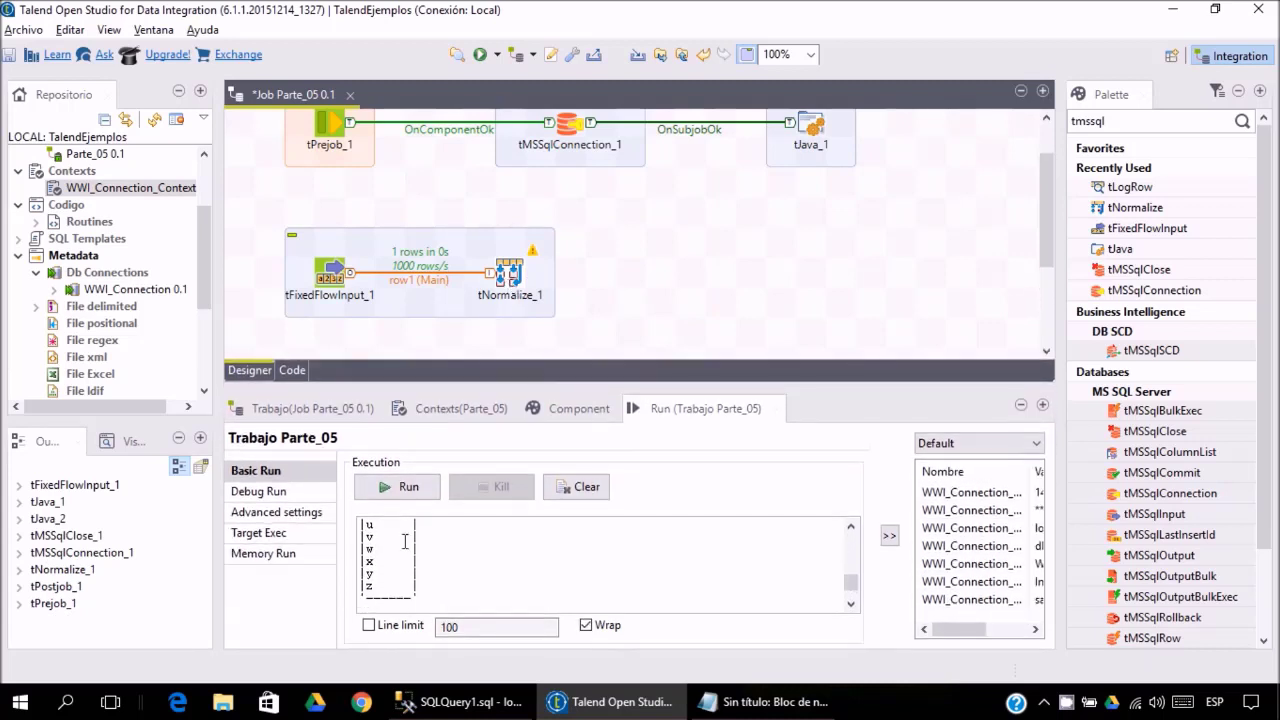
scroll(390, 540, up, 6)
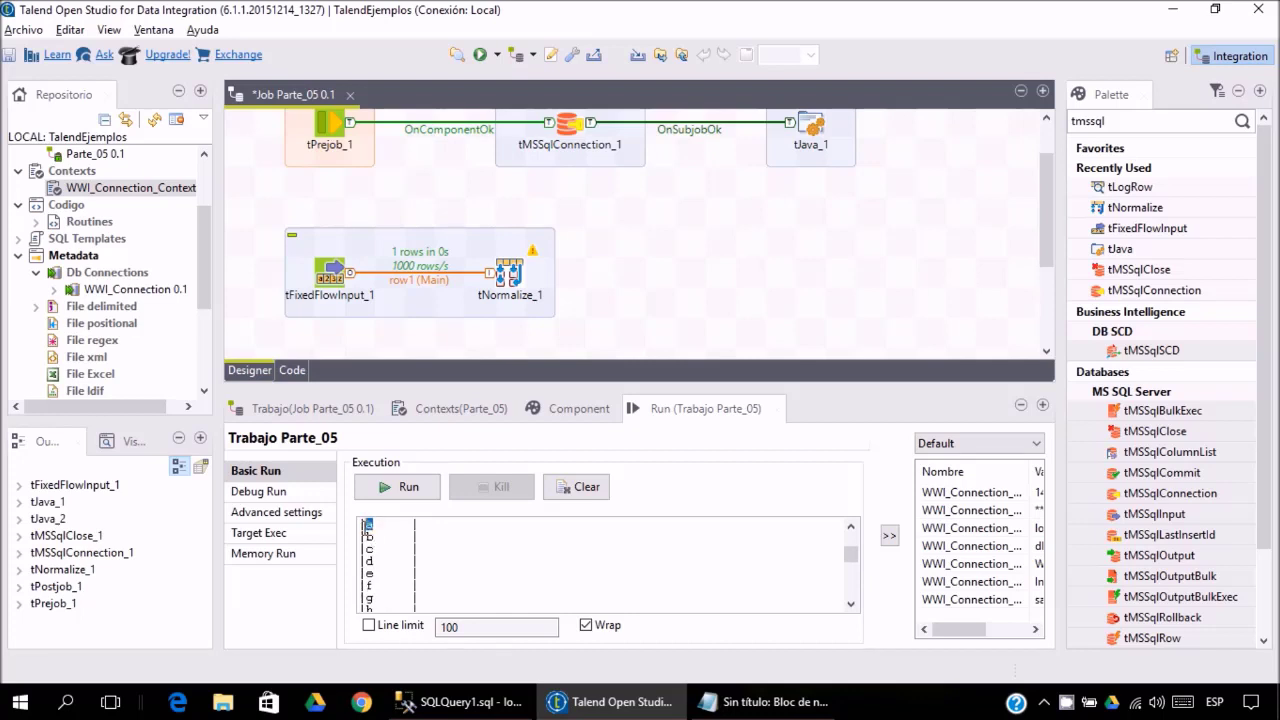
Add a tFlowToIterate component to the canvas beyond tNormalize, leaving space between them.
click(598, 272)
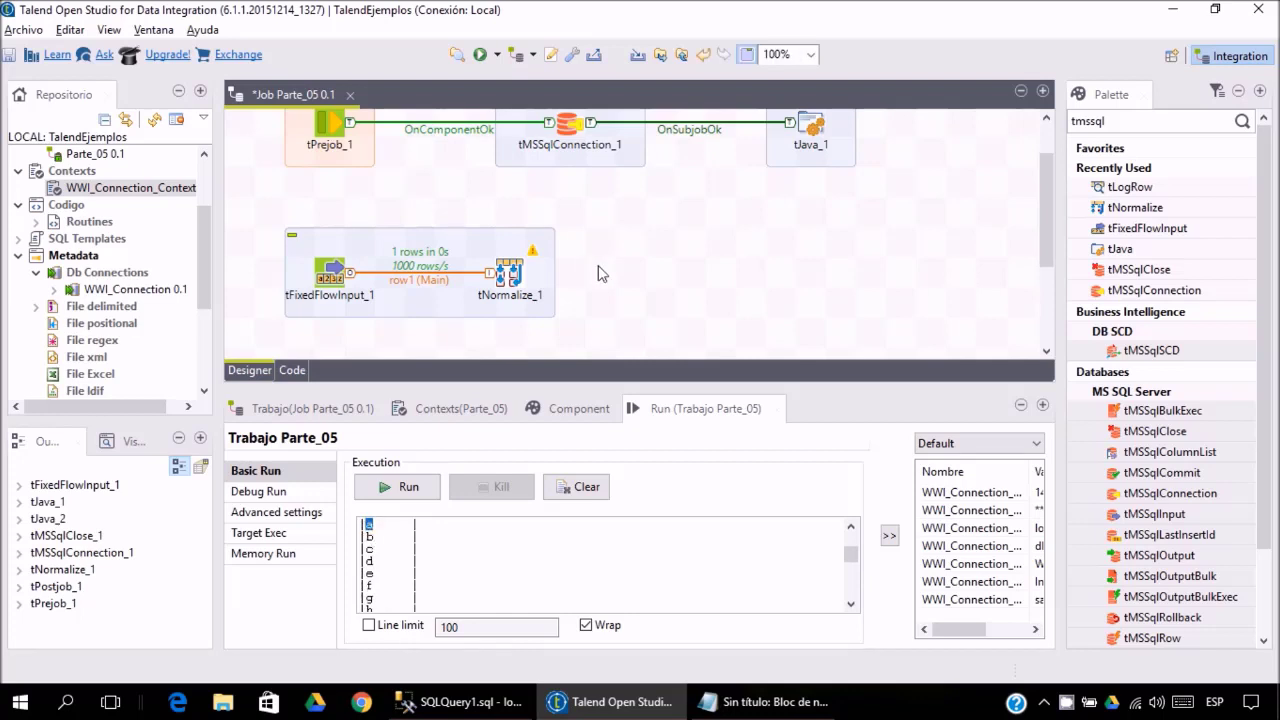
text(tflo)
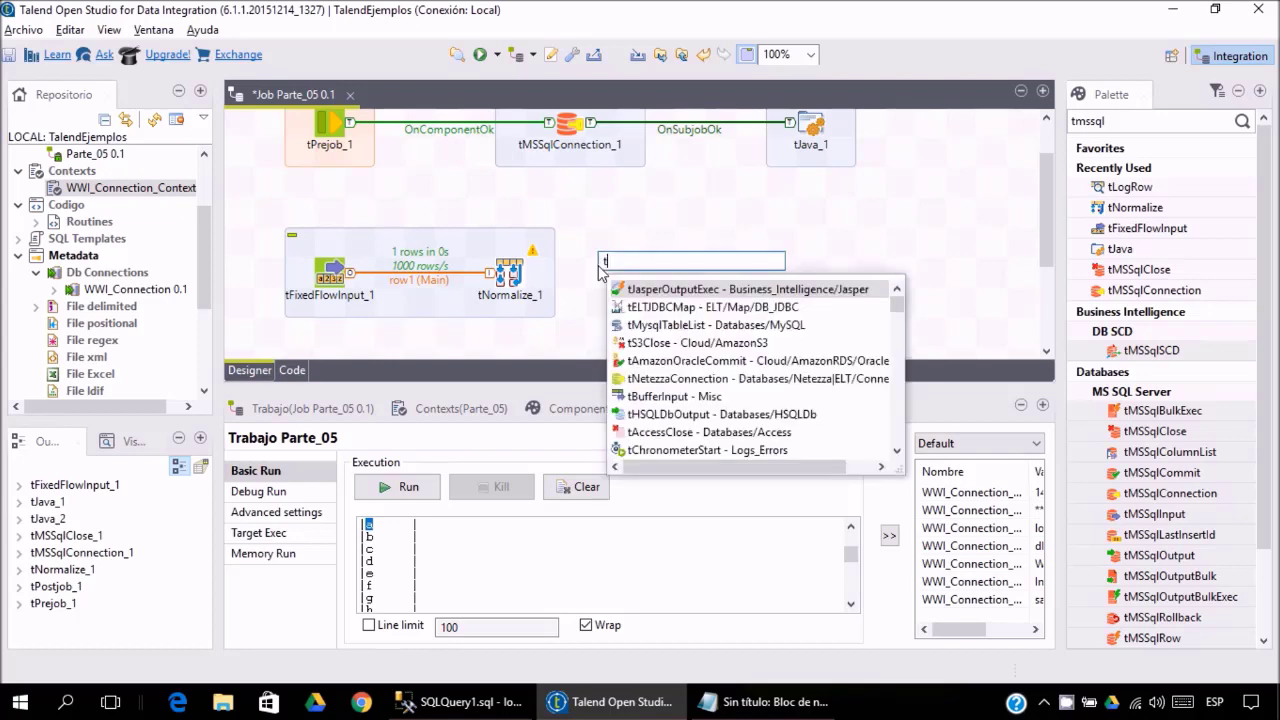
key(Down)
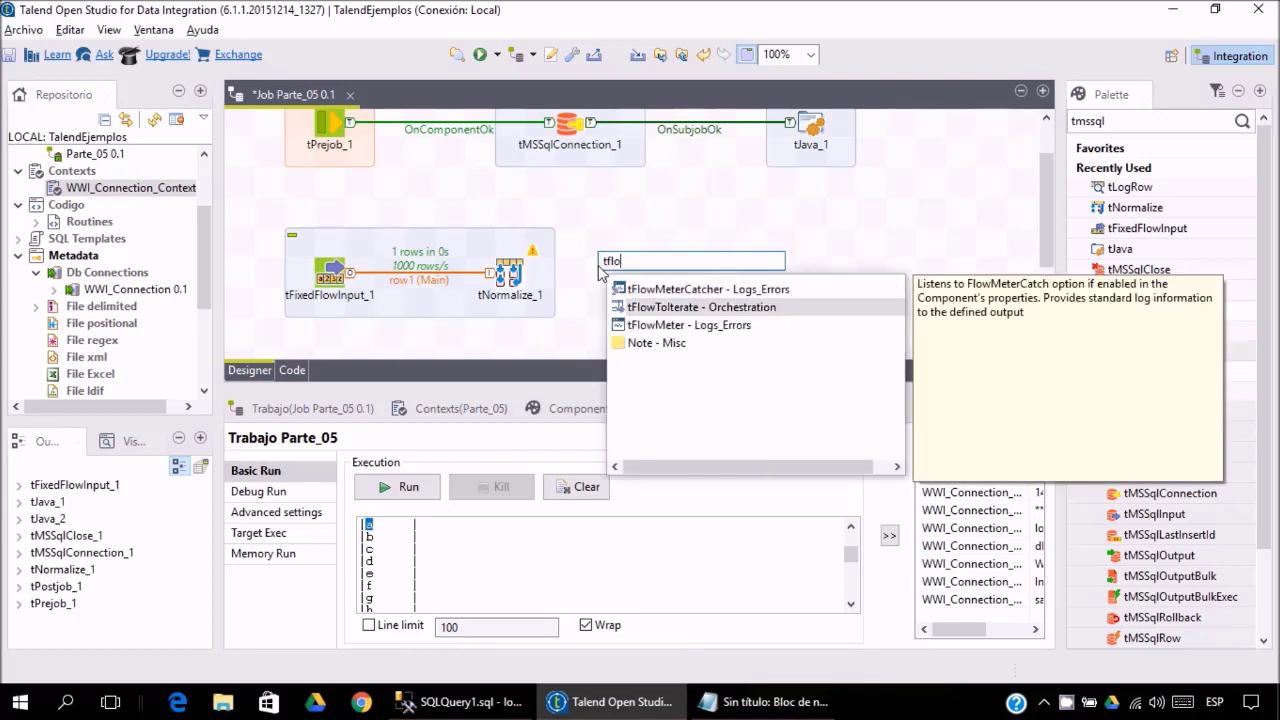
key(Return)
drag(598, 272, 658, 273)
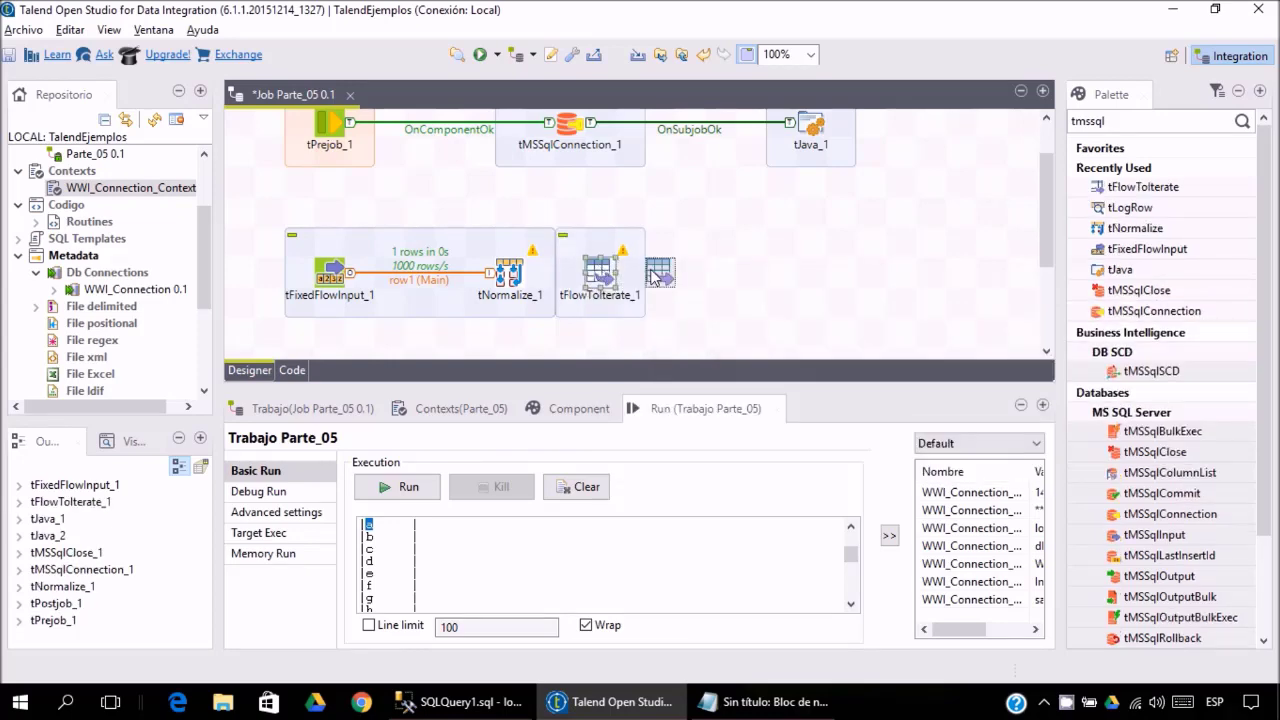
Connect tNormalize to tFlowToIterate with a Main row and place tFlowToIterate farther from tNormalize.
right_click(511, 278)
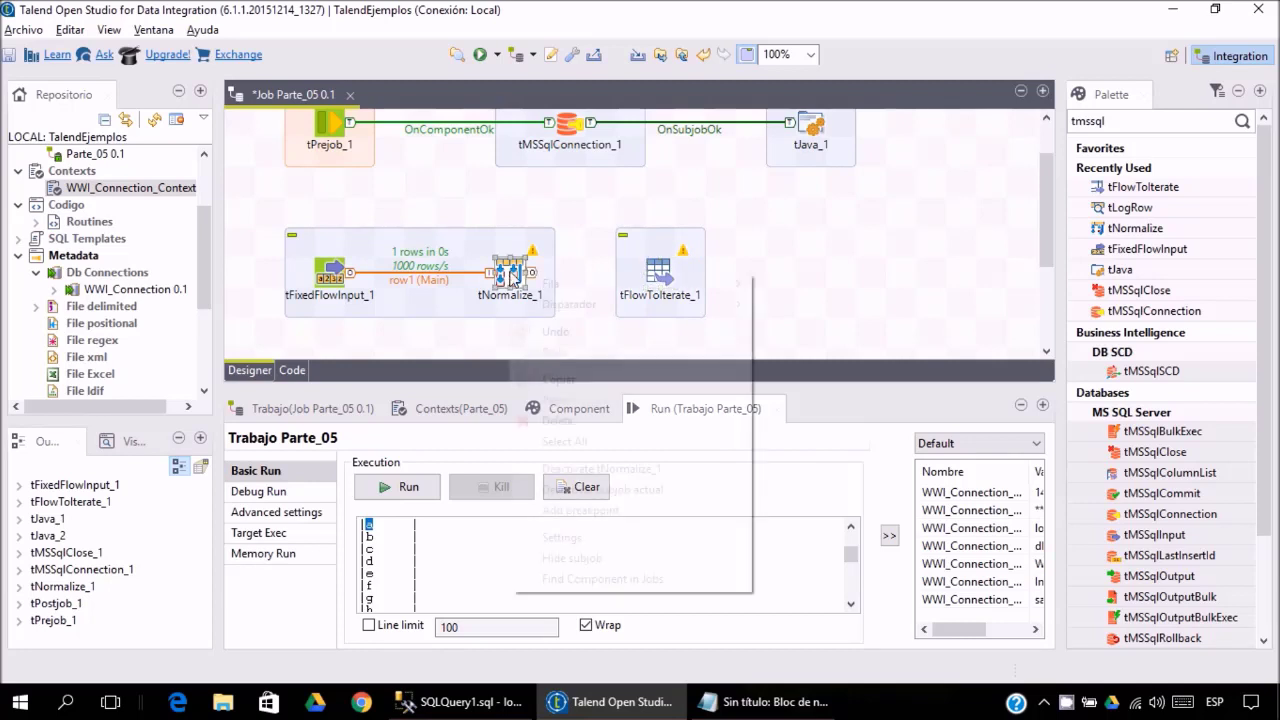
mouse_move(560, 284)
click(787, 287)
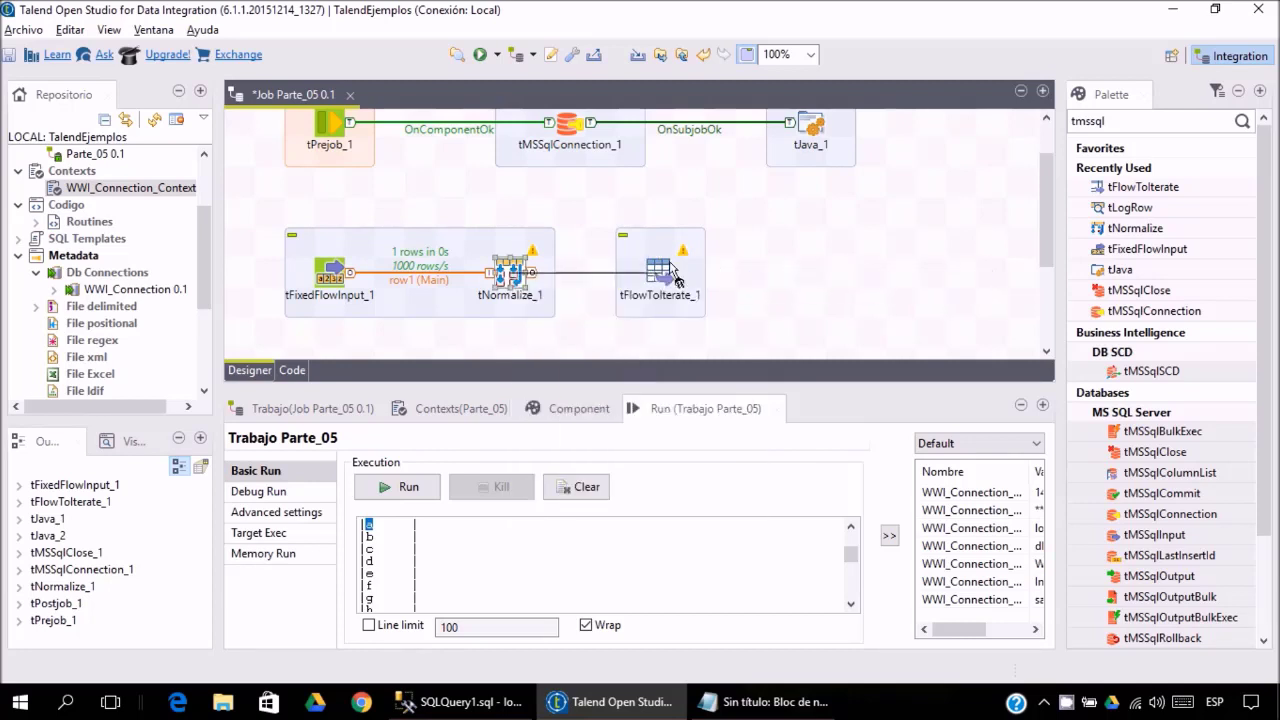
click(662, 275)
drag(662, 278, 722, 278)
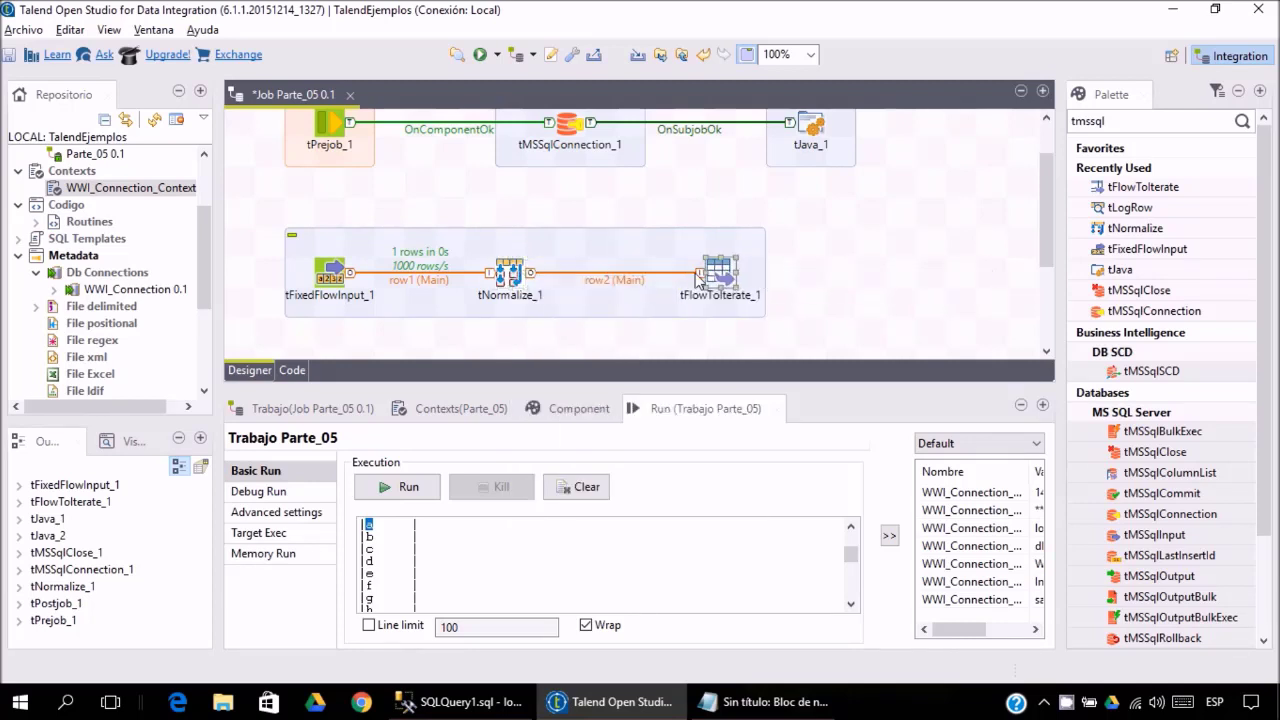
Review the tNormalize separator setting and the tFlowToIterate default key-value option along the letters flow.
click(330, 270)
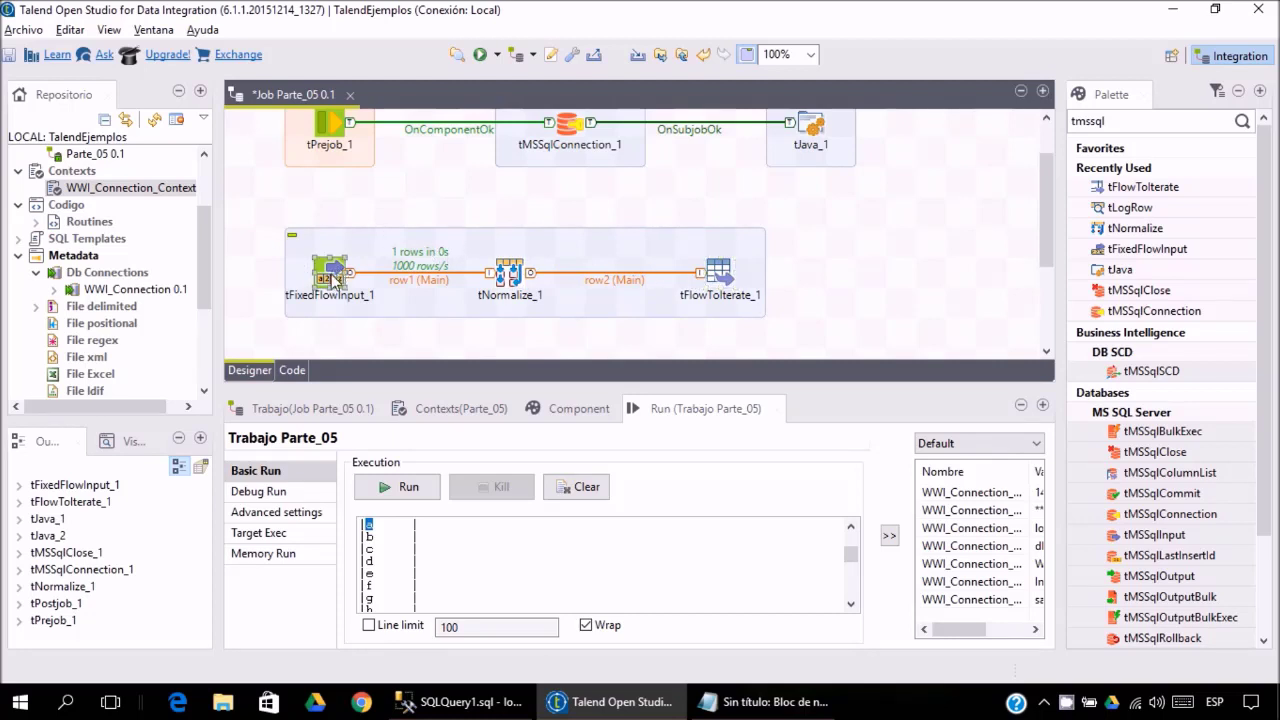
click(512, 280)
double_click(504, 270)
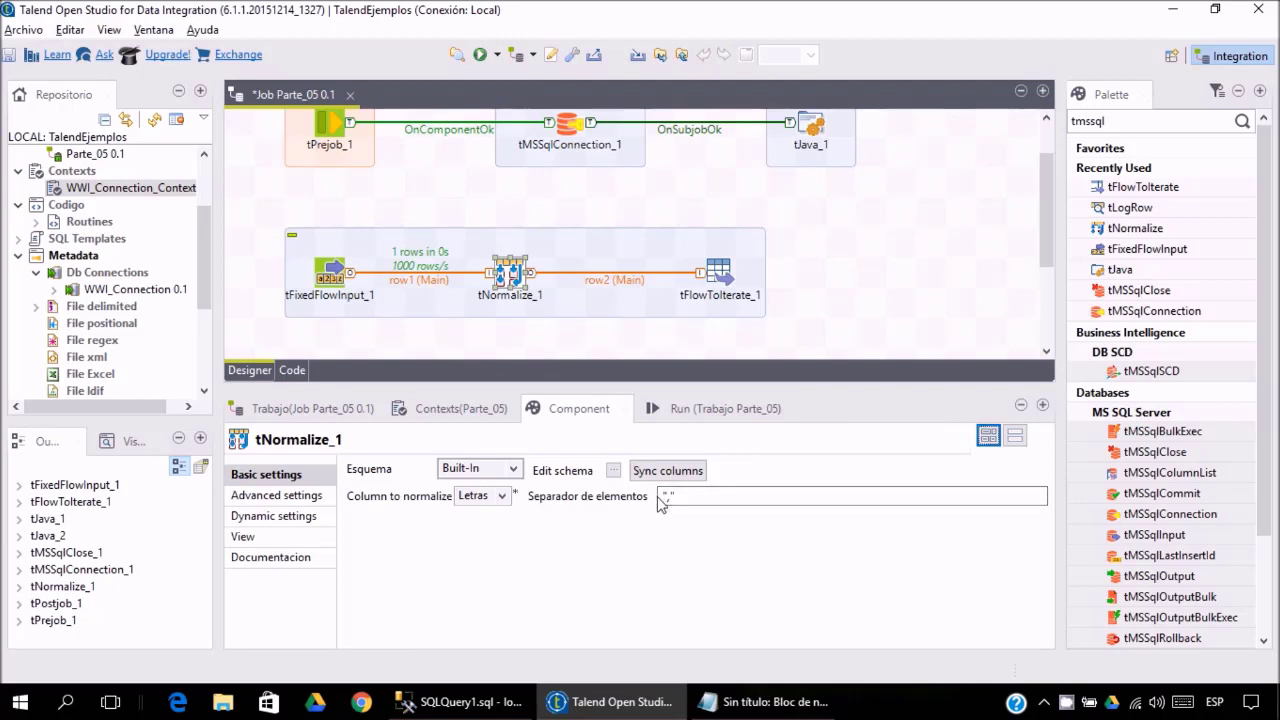
drag(673, 495, 659, 499)
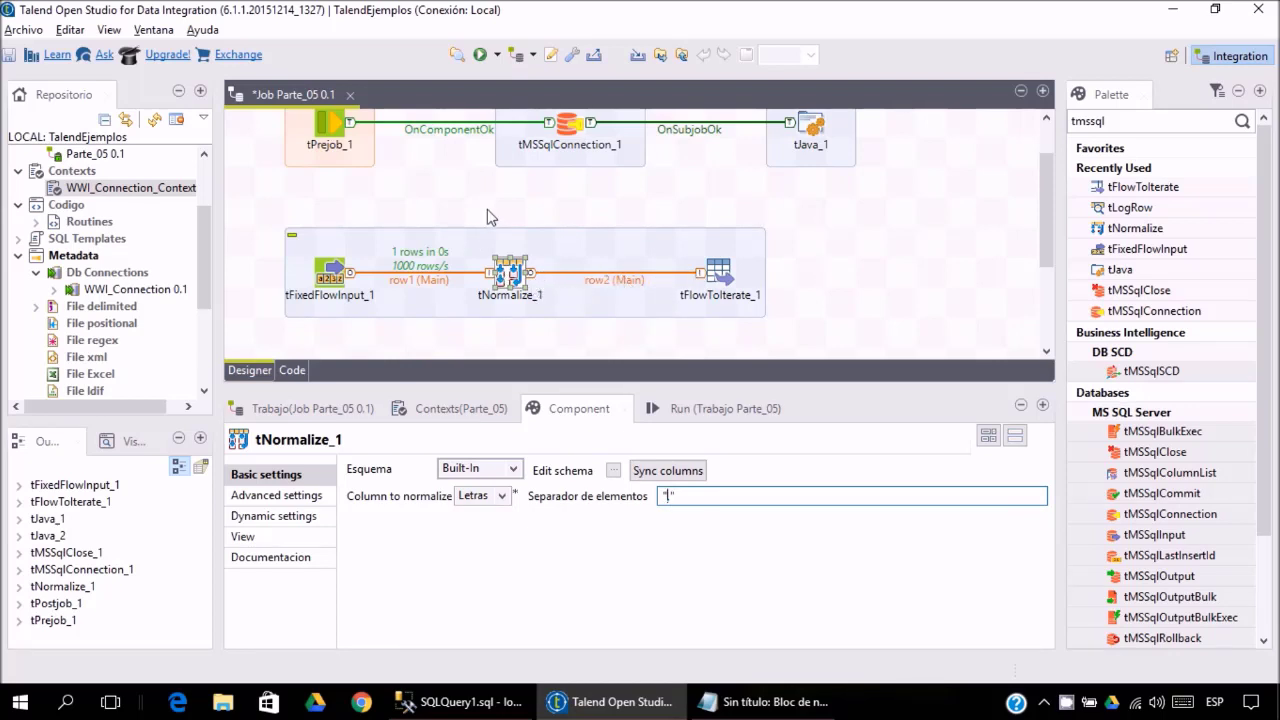
click(720, 278)
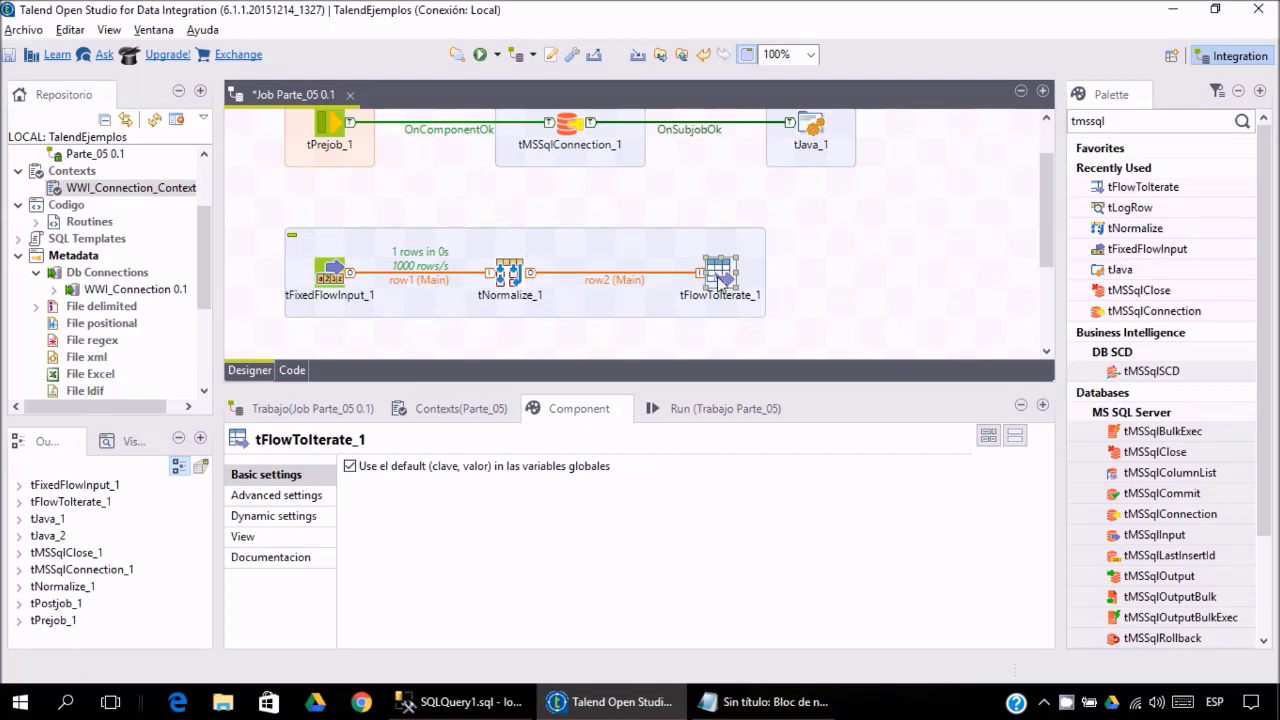
drag(607, 386, 621, 422)
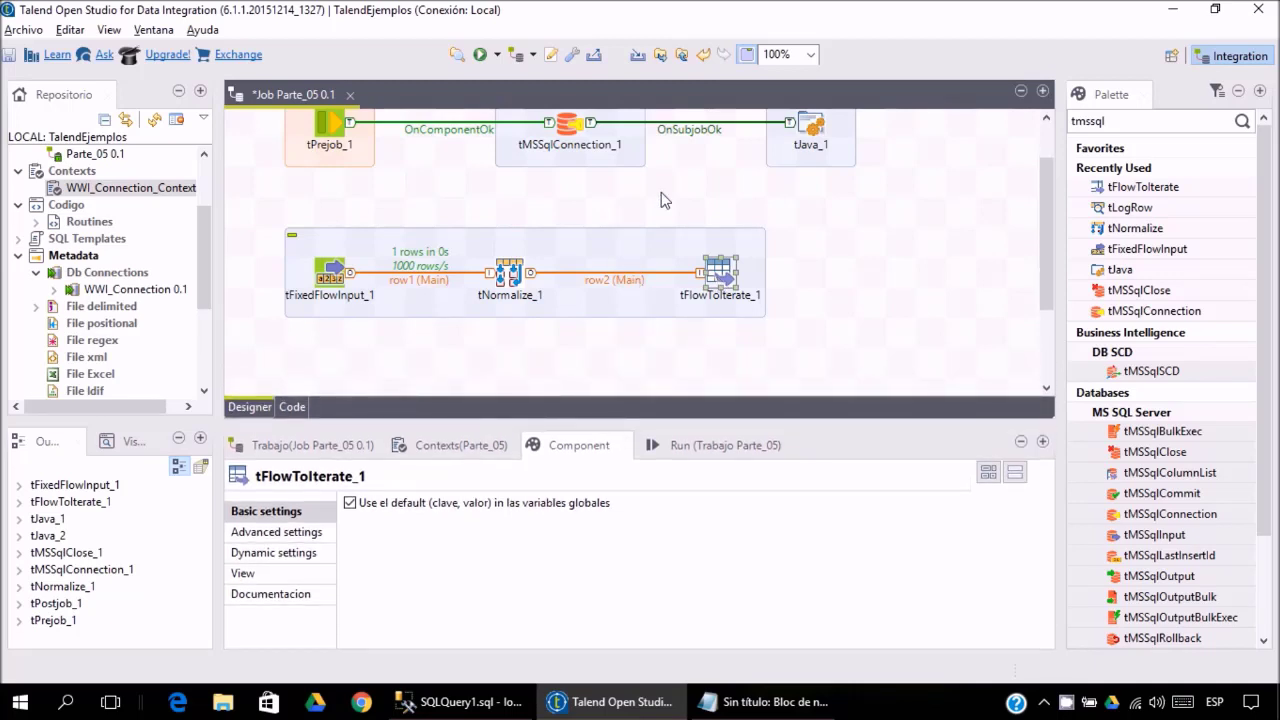
scroll(850, 242, down, 2)
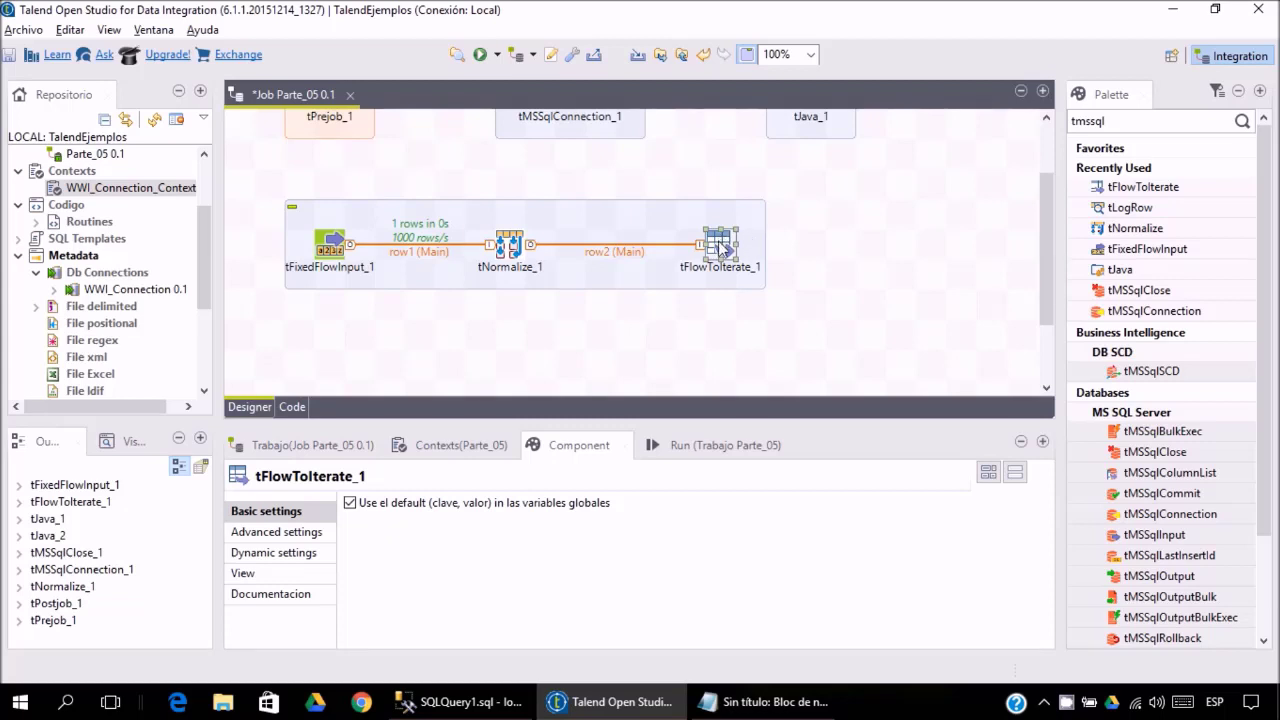
click(657, 323)
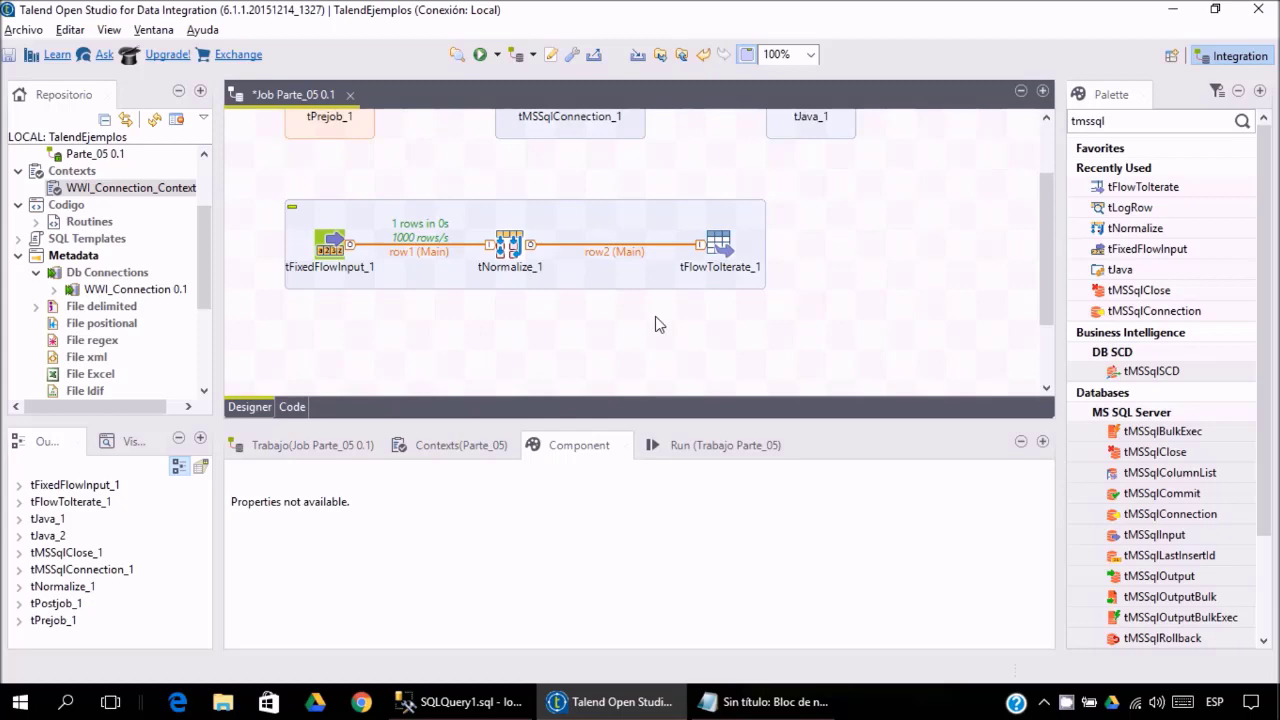
Switch to SQL Server Management Studio, examine the SELECT query on Application.Countries, and return to the job.
click(462, 701)
drag(499, 247, 277, 193)
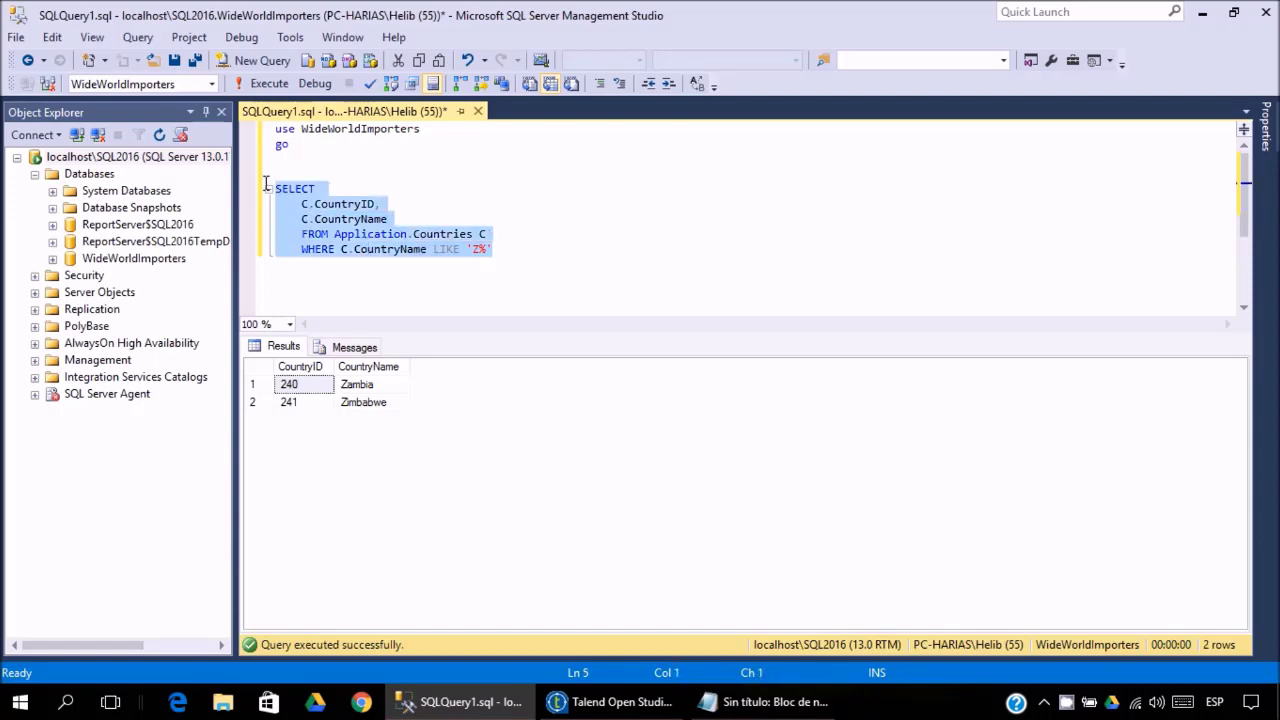
click(572, 251)
drag(500, 252, 252, 176)
click(1201, 14)
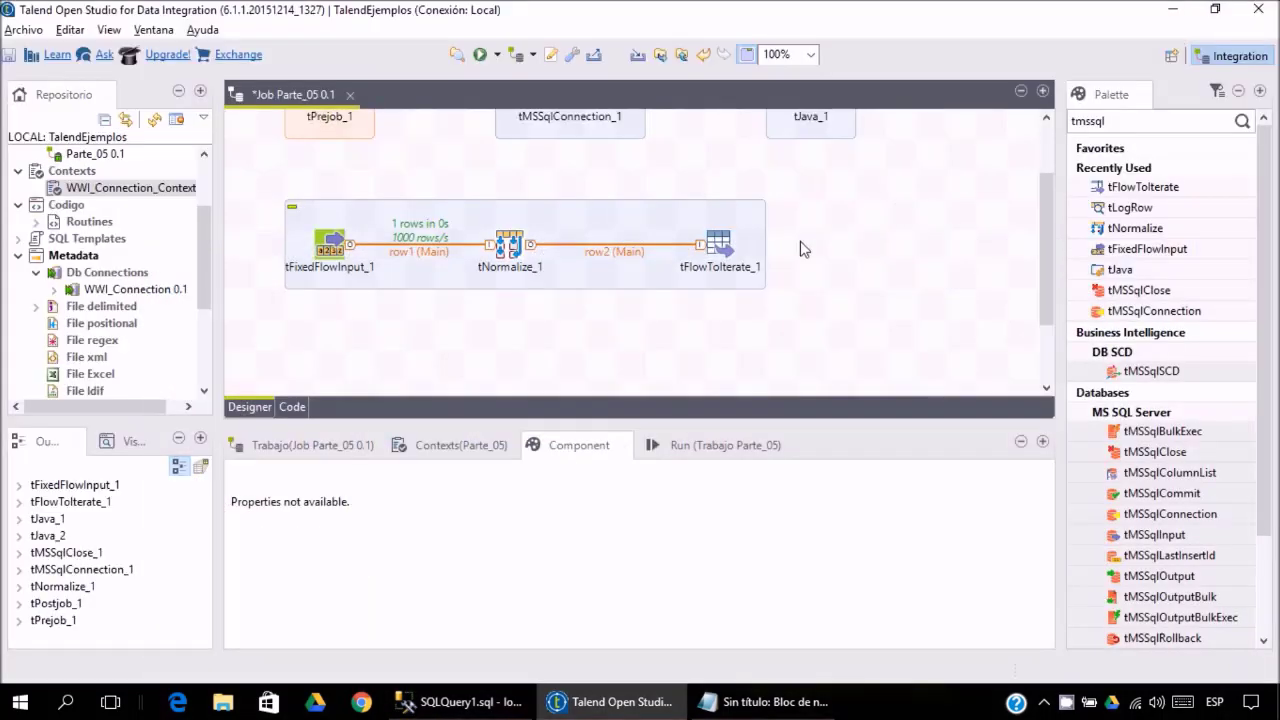
Add a tMSSqlInput component between the letters flow and the Postjob section.
click(1168, 120)
drag(1270, 342, 1268, 436)
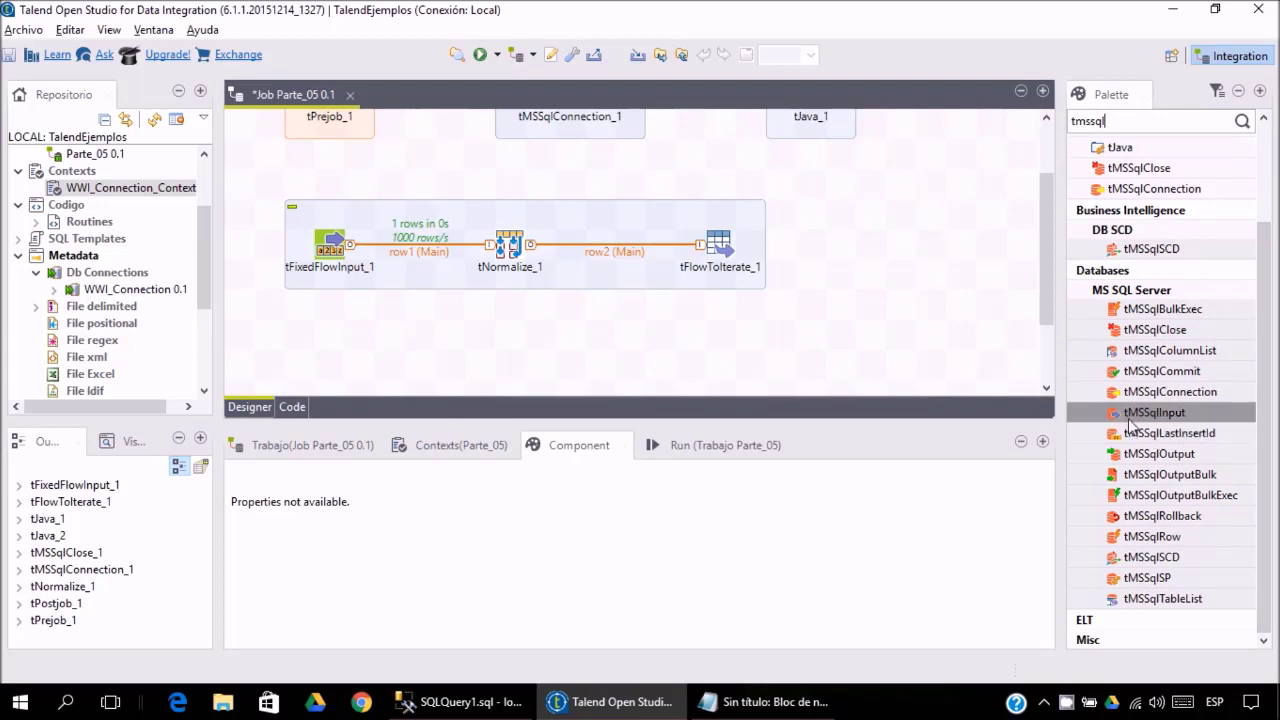
drag(1127, 418, 321, 352)
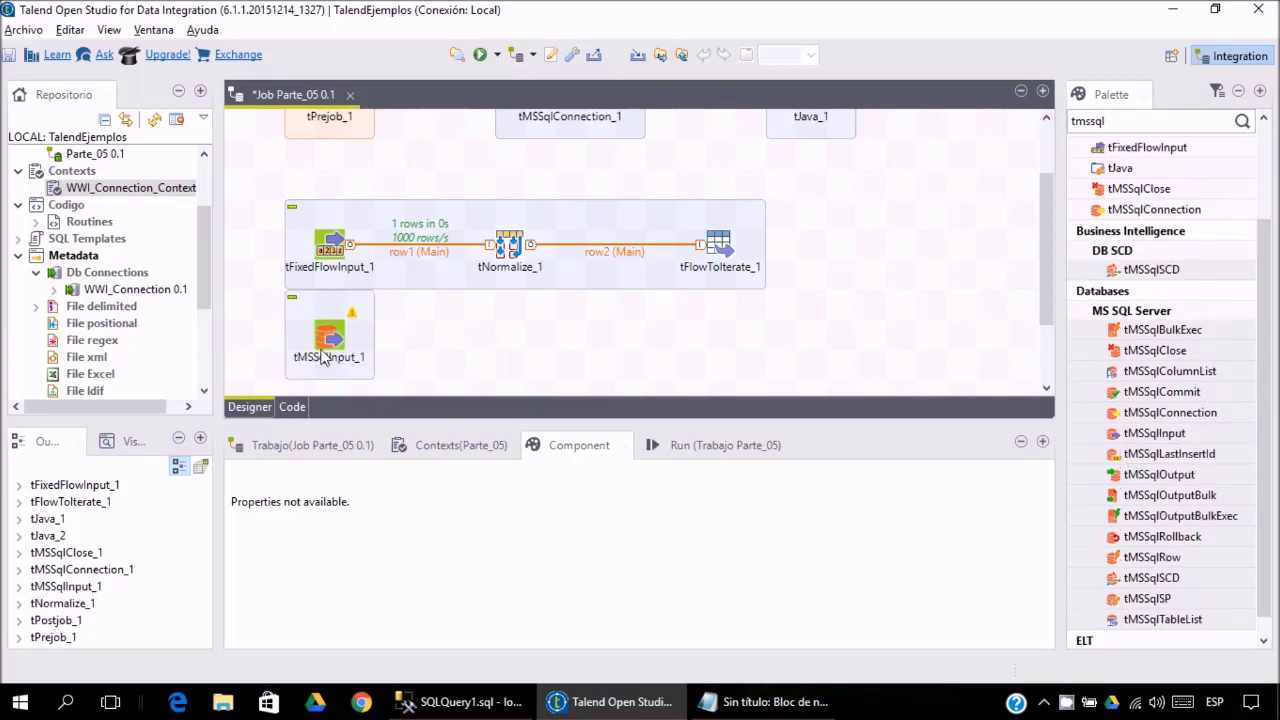
scroll(525, 346, down, 2)
click(330, 282)
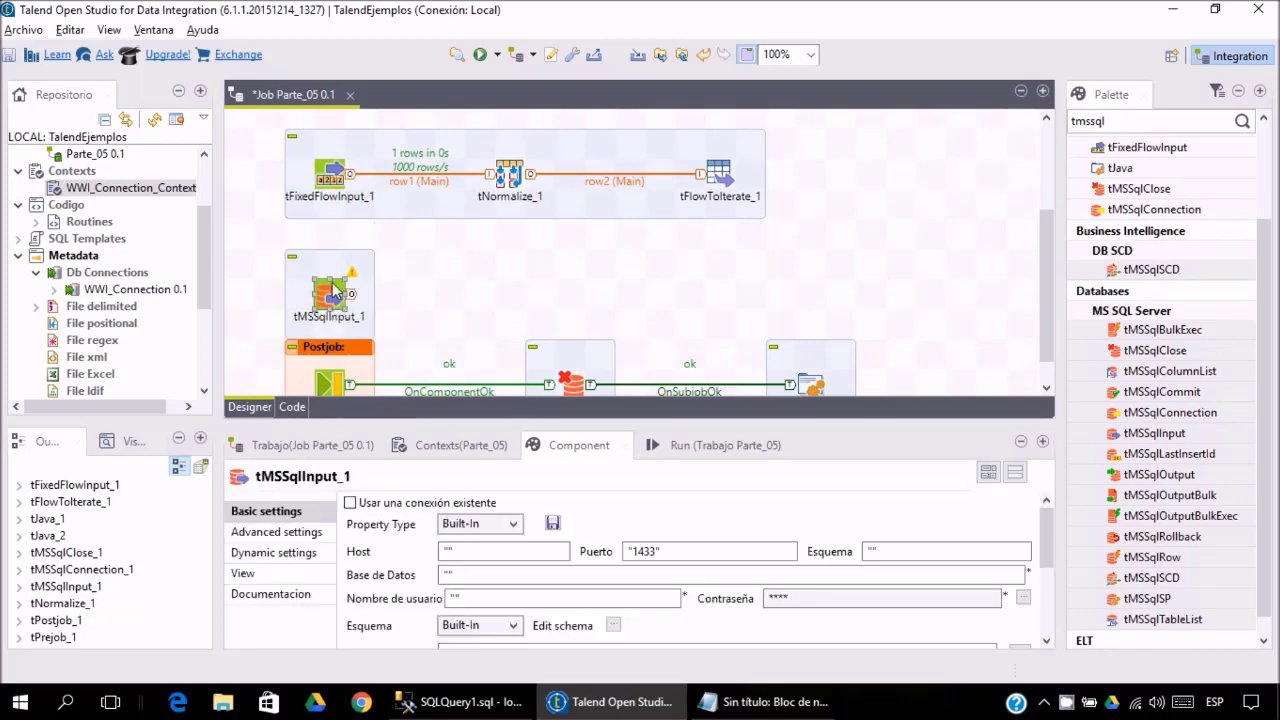
drag(666, 424, 860, 548)
drag(872, 482, 874, 487)
click(911, 384)
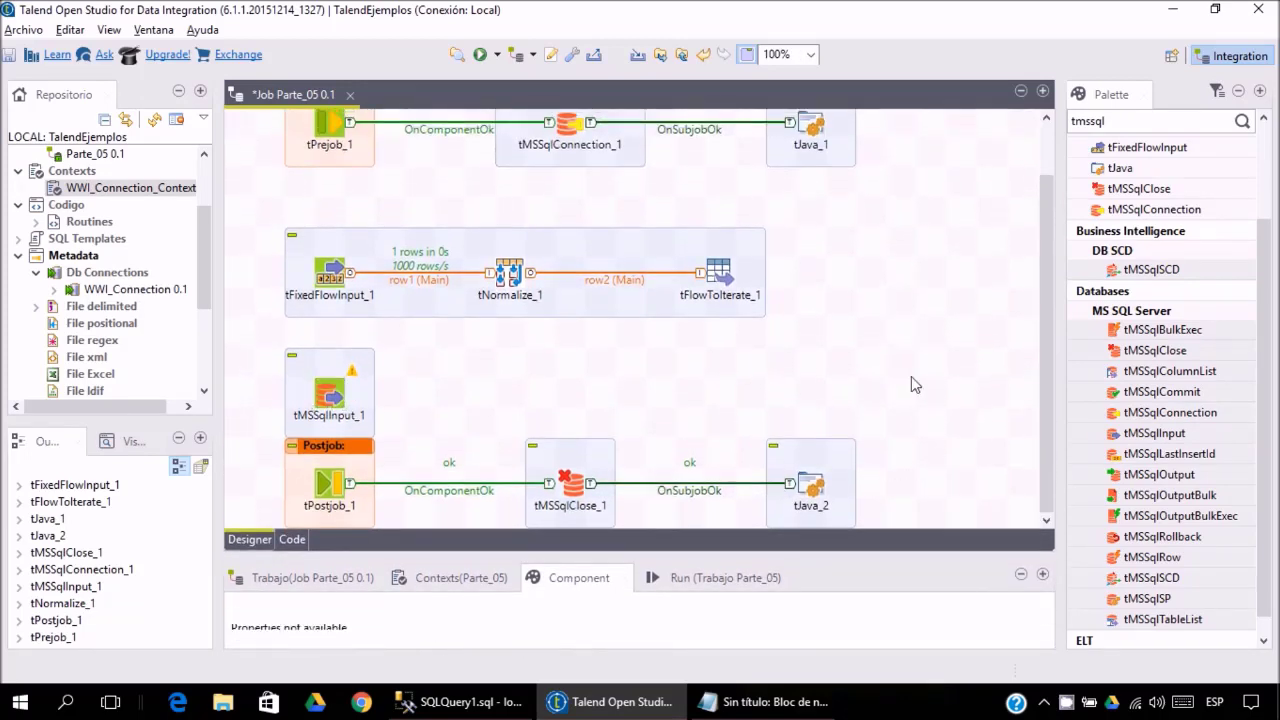
Set tMSSqlInput_1 to use the existing connection tMSSqlConnection_1.
click(338, 394)
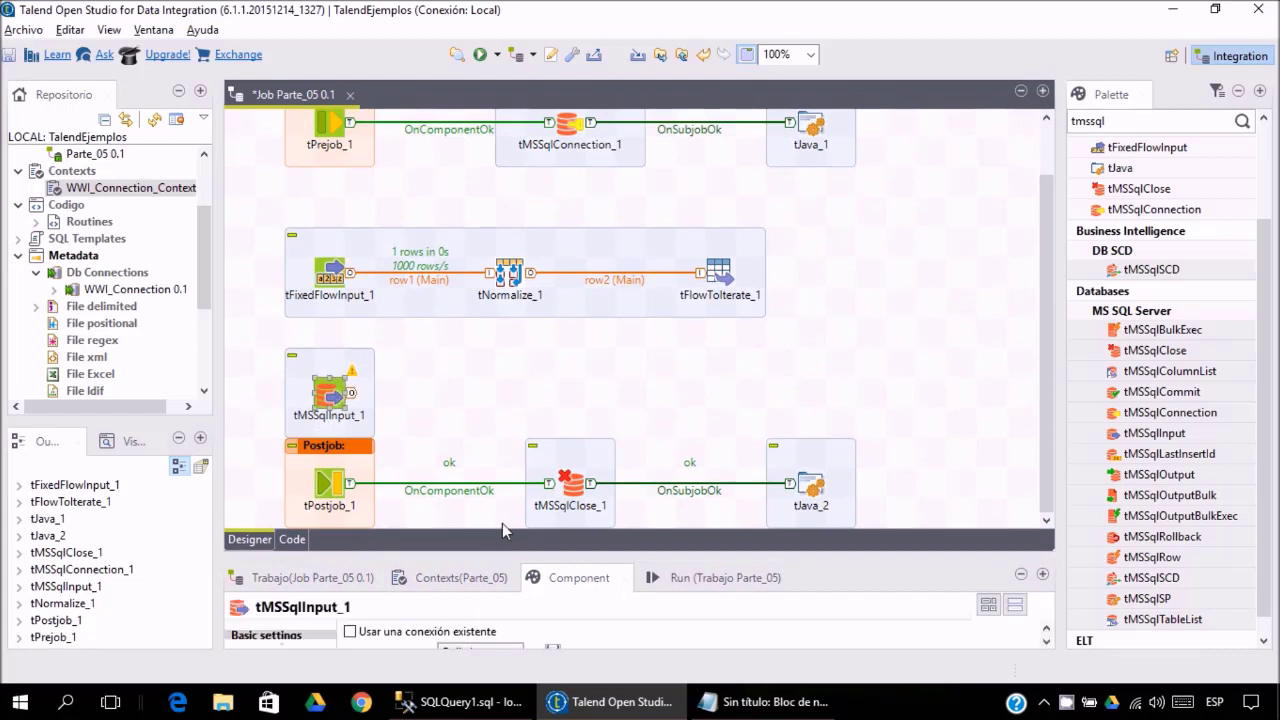
drag(546, 556, 510, 428)
scroll(503, 390, down, 1)
scroll(503, 390, down, 1)
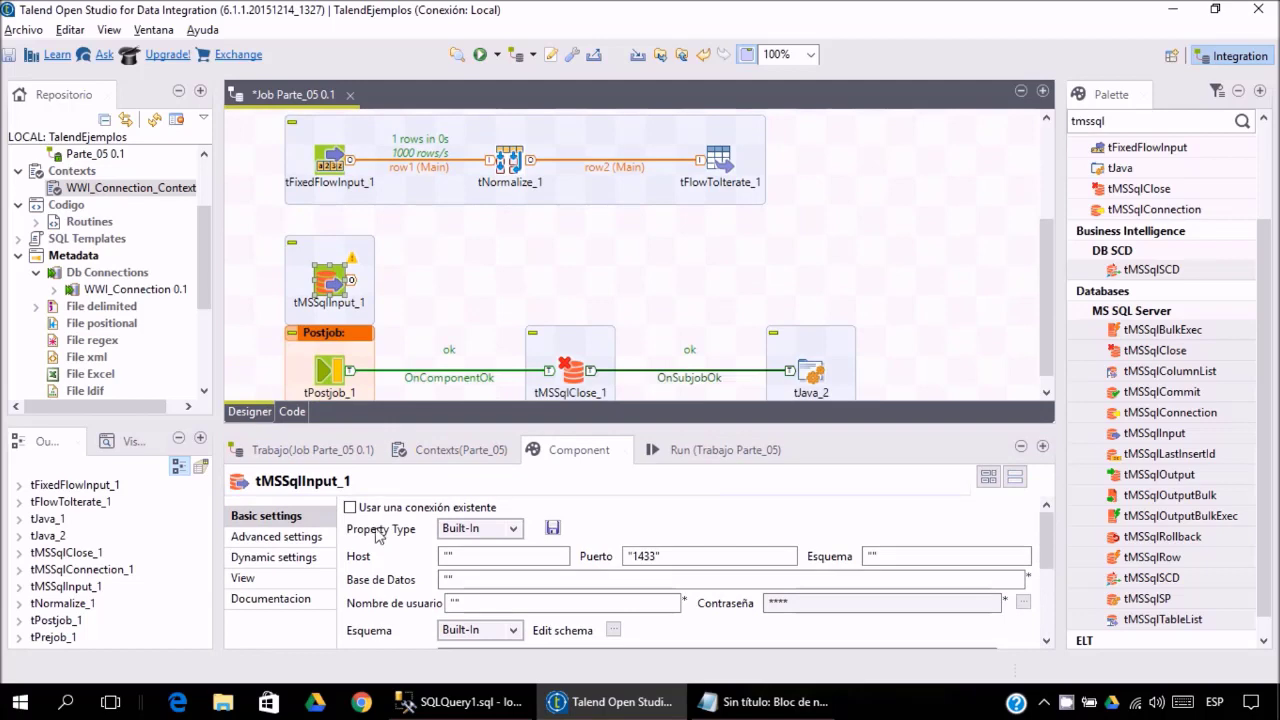
click(350, 508)
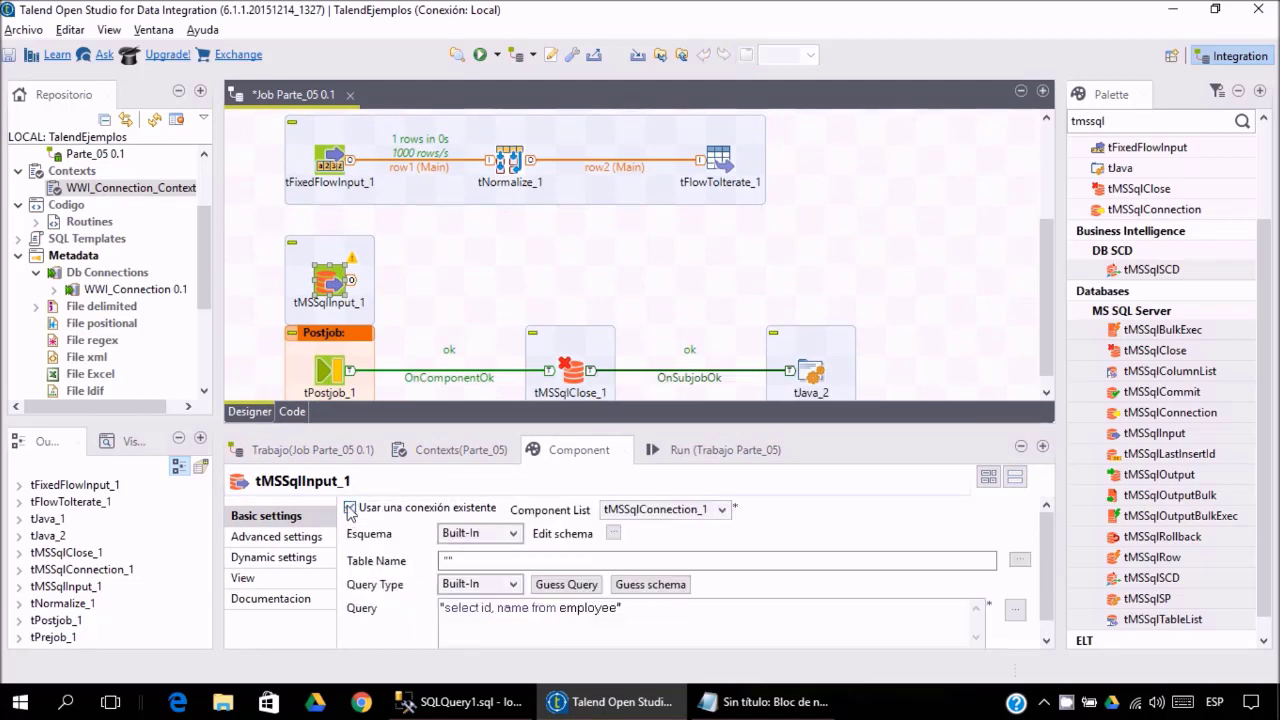
Check the tMSSqlConnection_1 settings against the connection referenced by tMSSqlInput_1.
click(533, 302)
scroll(533, 302, up, 4)
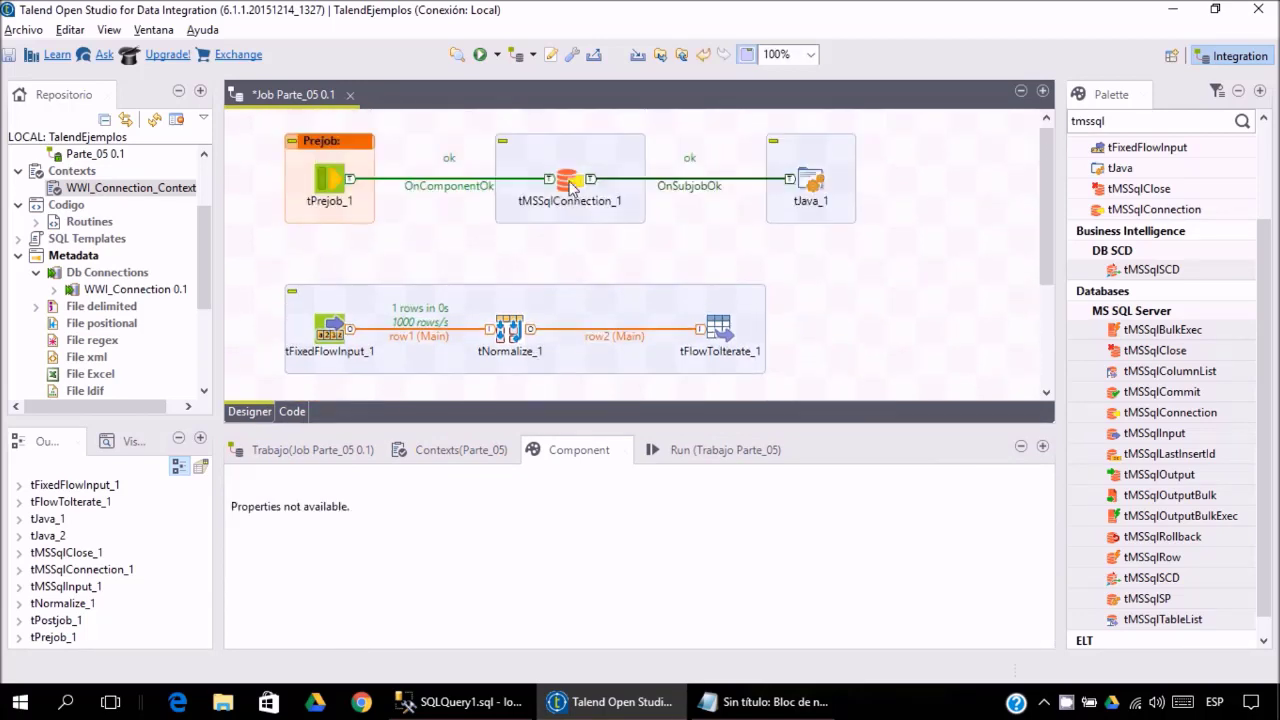
click(567, 185)
scroll(300, 280, down, 3)
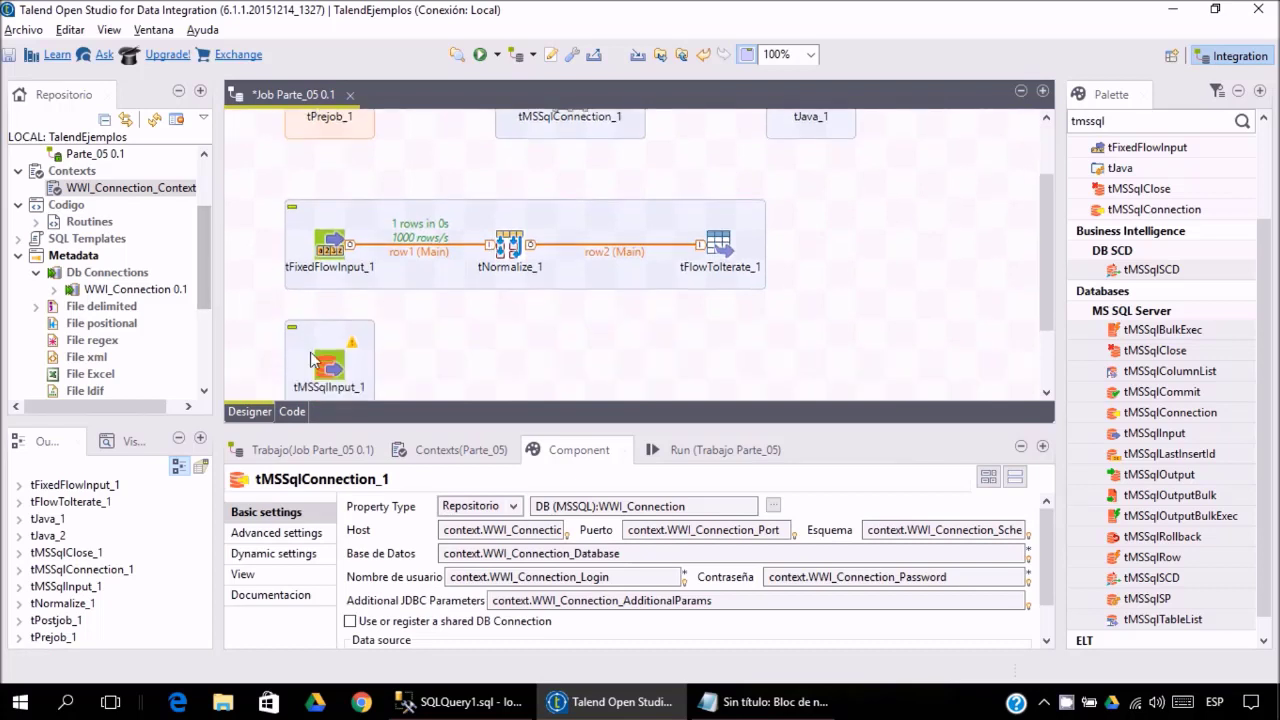
click(327, 370)
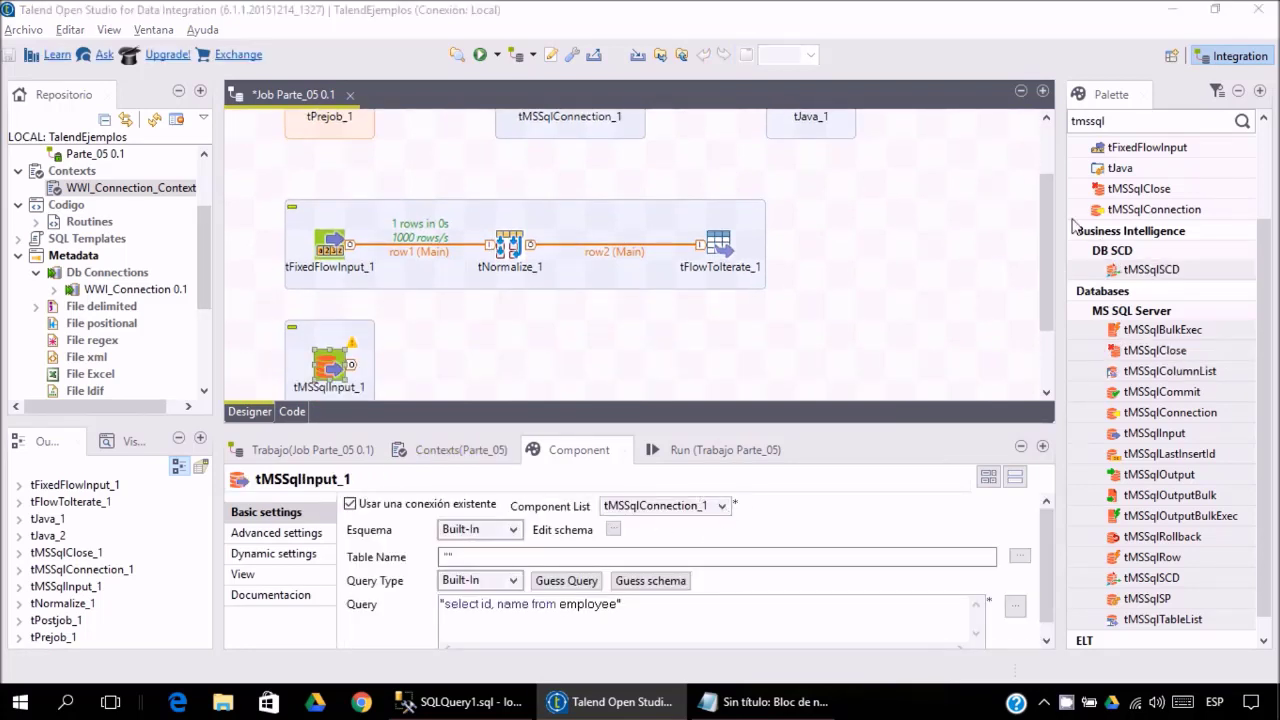
Switch to SQL Server Management Studio, copy the SELECT query on Application.Countries, and return to the job.
drag(1043, 210, 1043, 266)
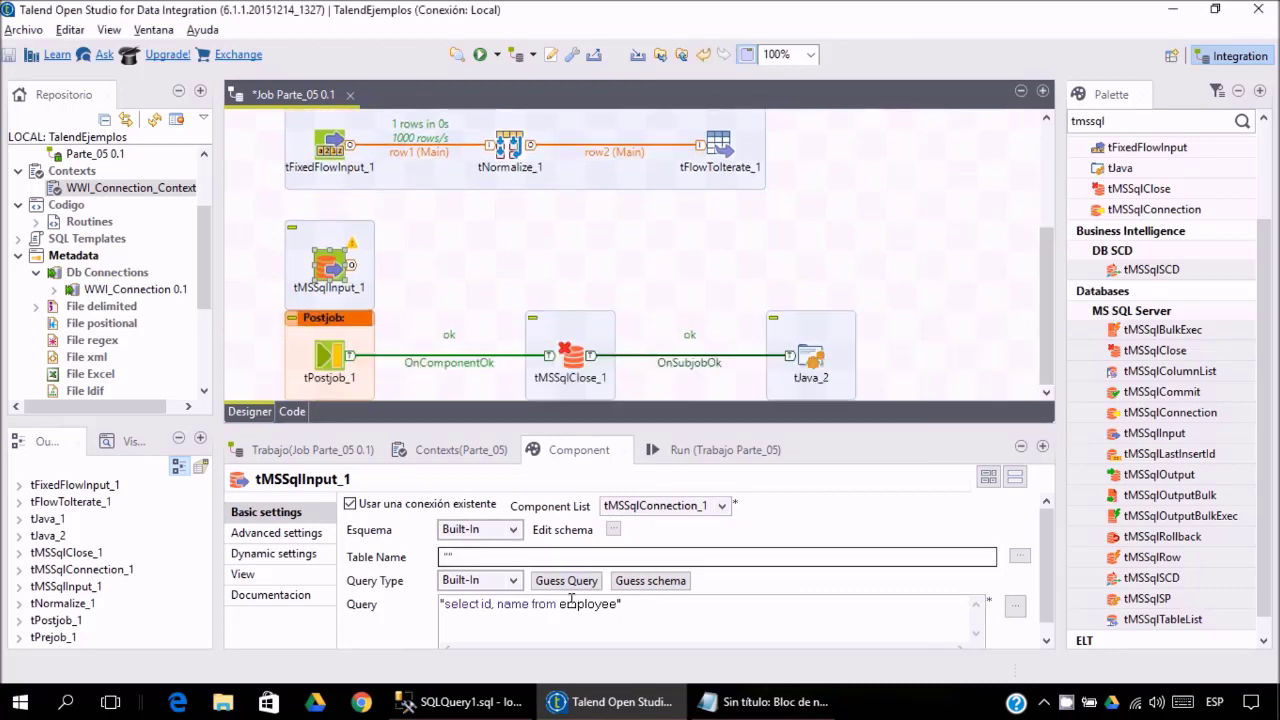
click(620, 604)
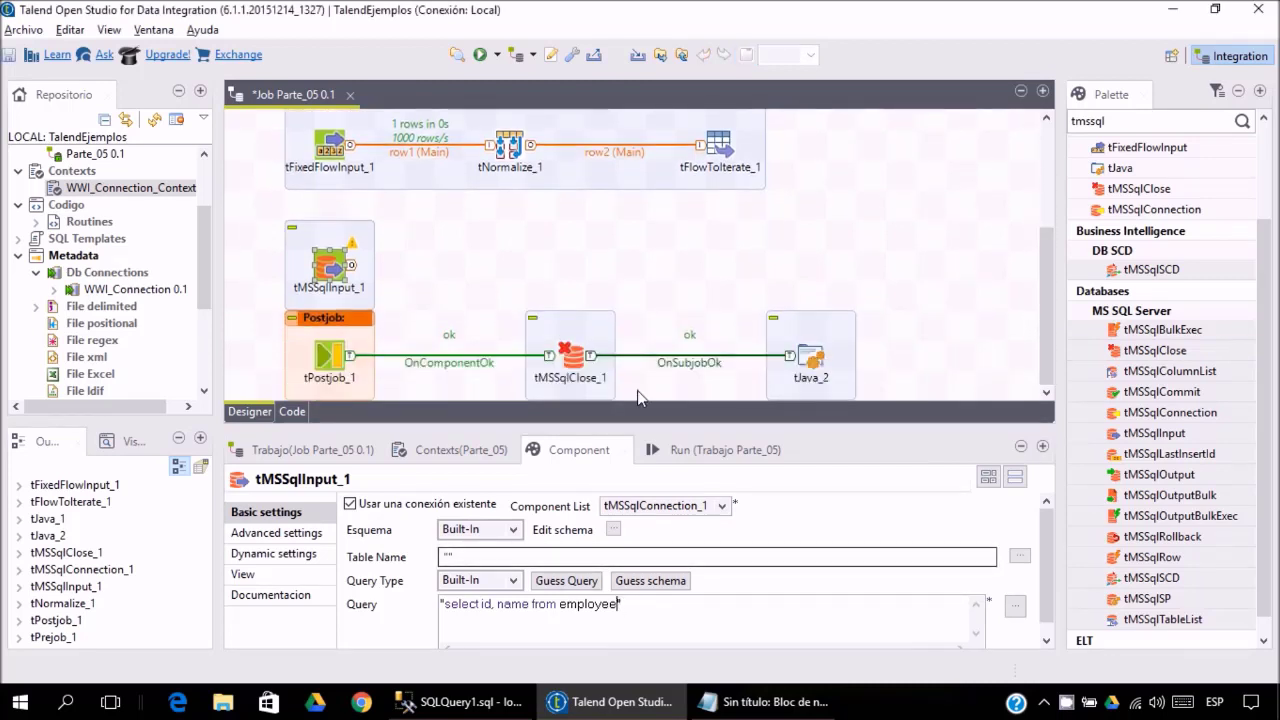
drag(631, 425, 616, 264)
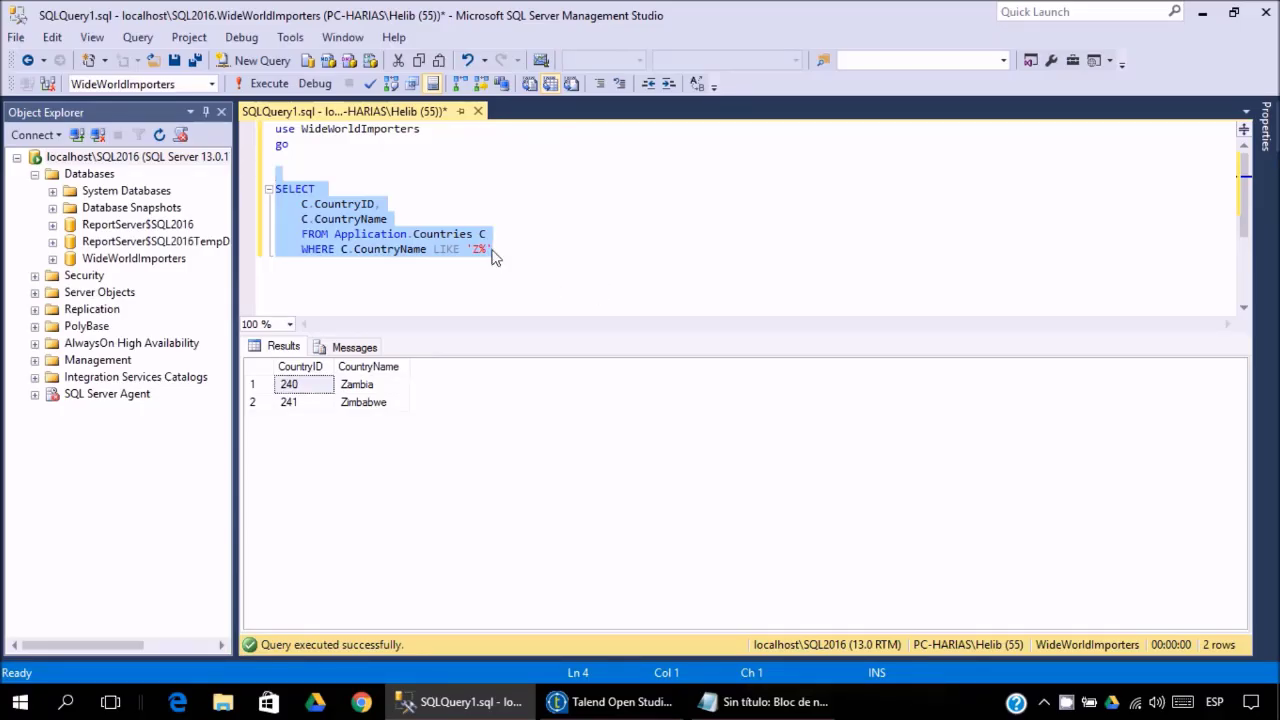
drag(492, 257, 259, 190)
right_click(338, 222)
click(377, 252)
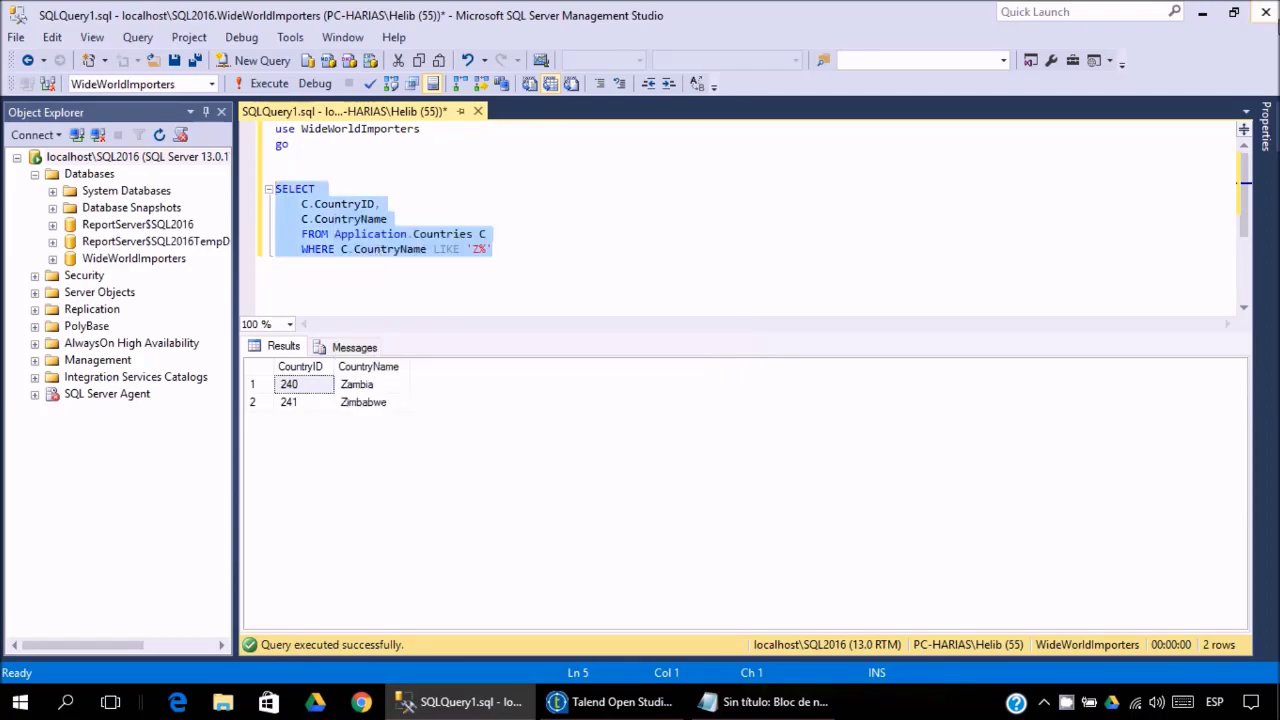
click(1205, 14)
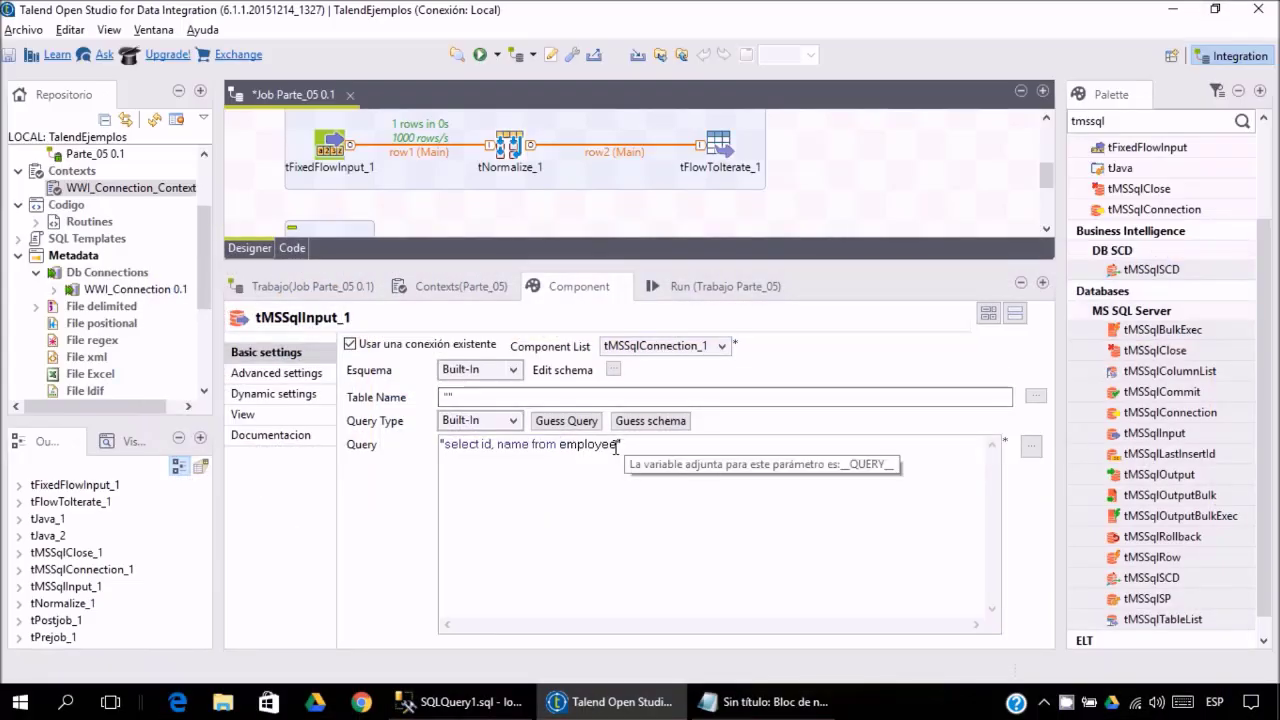
Replace the default query text inside the quotes of tMSSqlInput_1 with the copied SELECT statement on Application.Countries.
drag(616, 447, 449, 449)
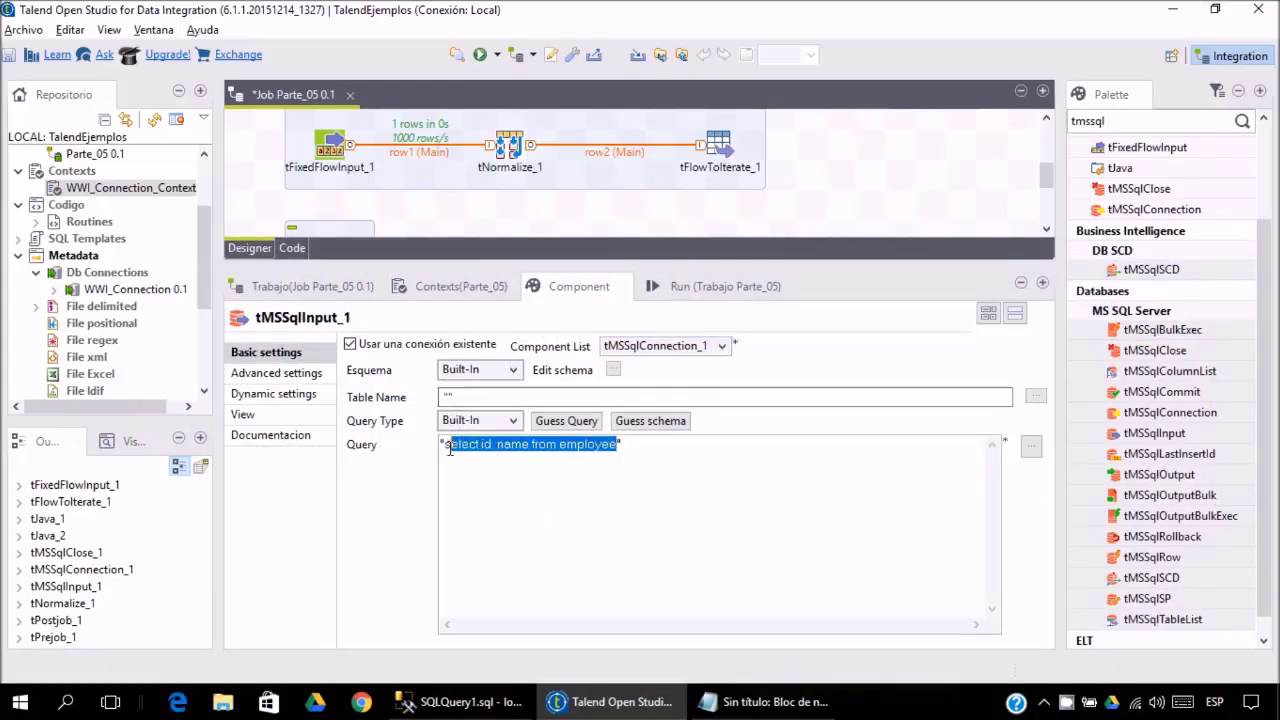
key(Return)
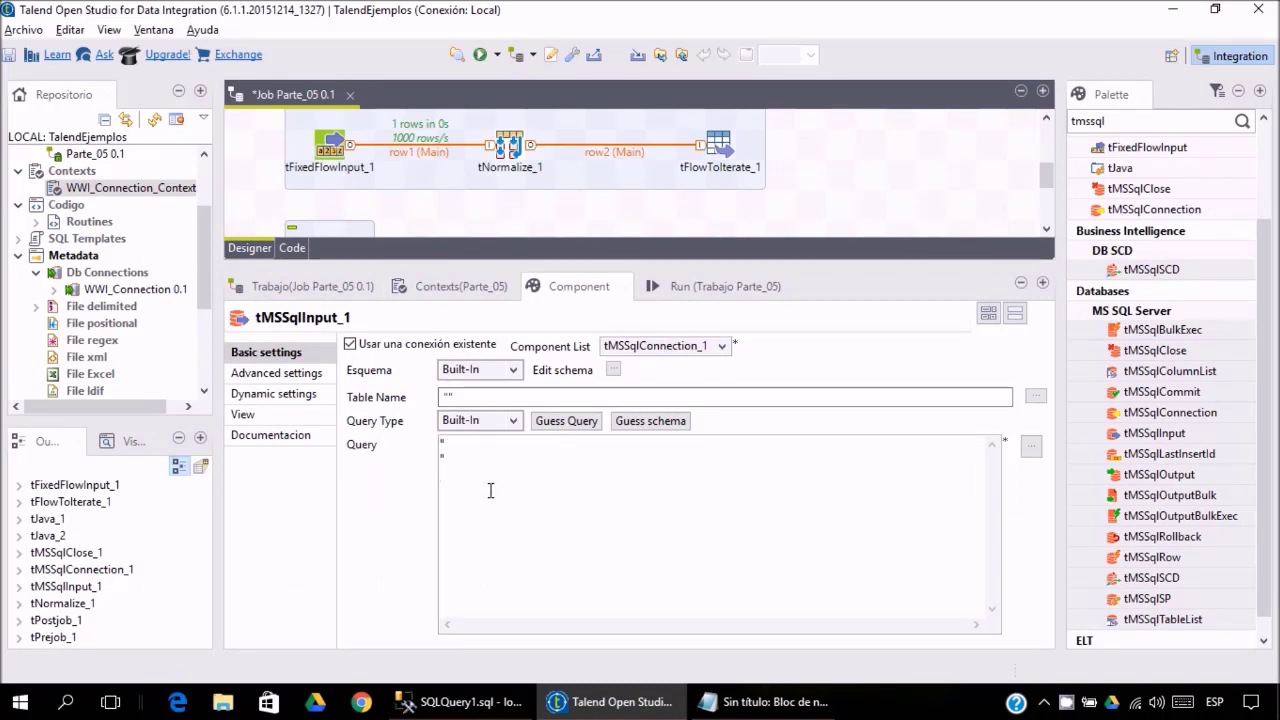
key(ctrl+v)
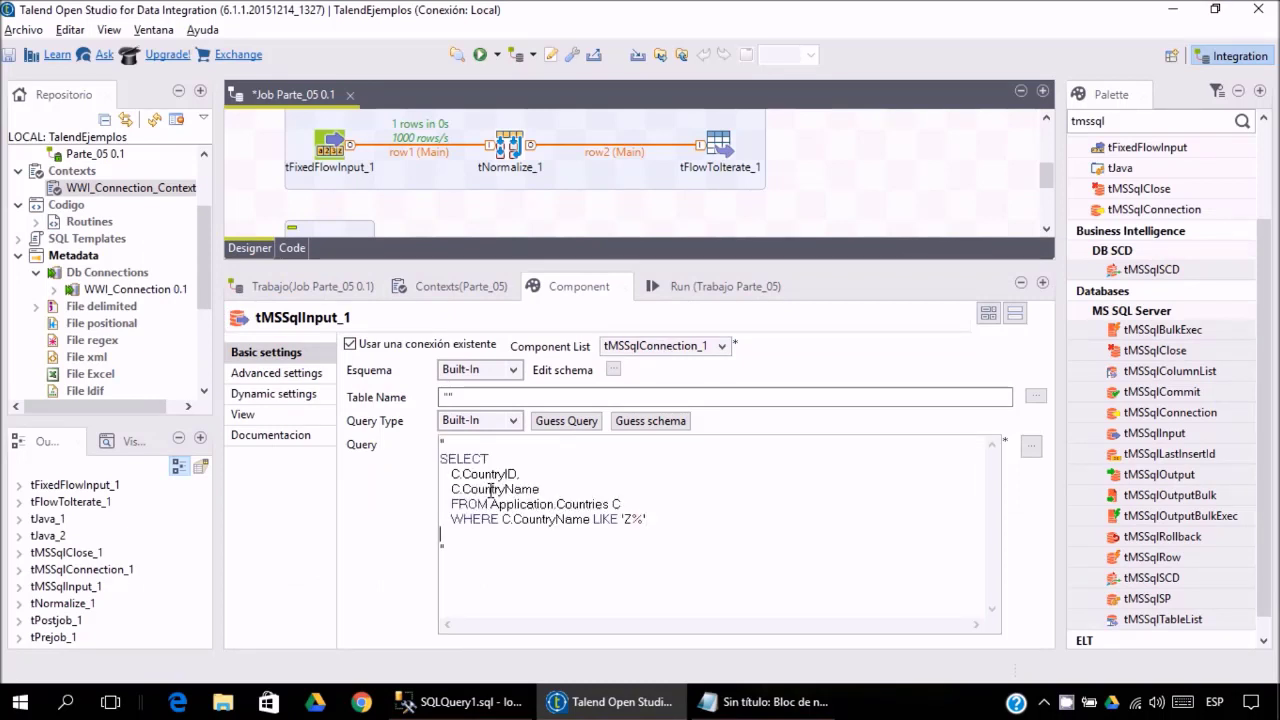
Open the tMSSqlInput_1 schema and add a column named CountryID with type int | Integer.
click(613, 369)
drag(282, 44, 909, 62)
drag(758, 99, 834, 100)
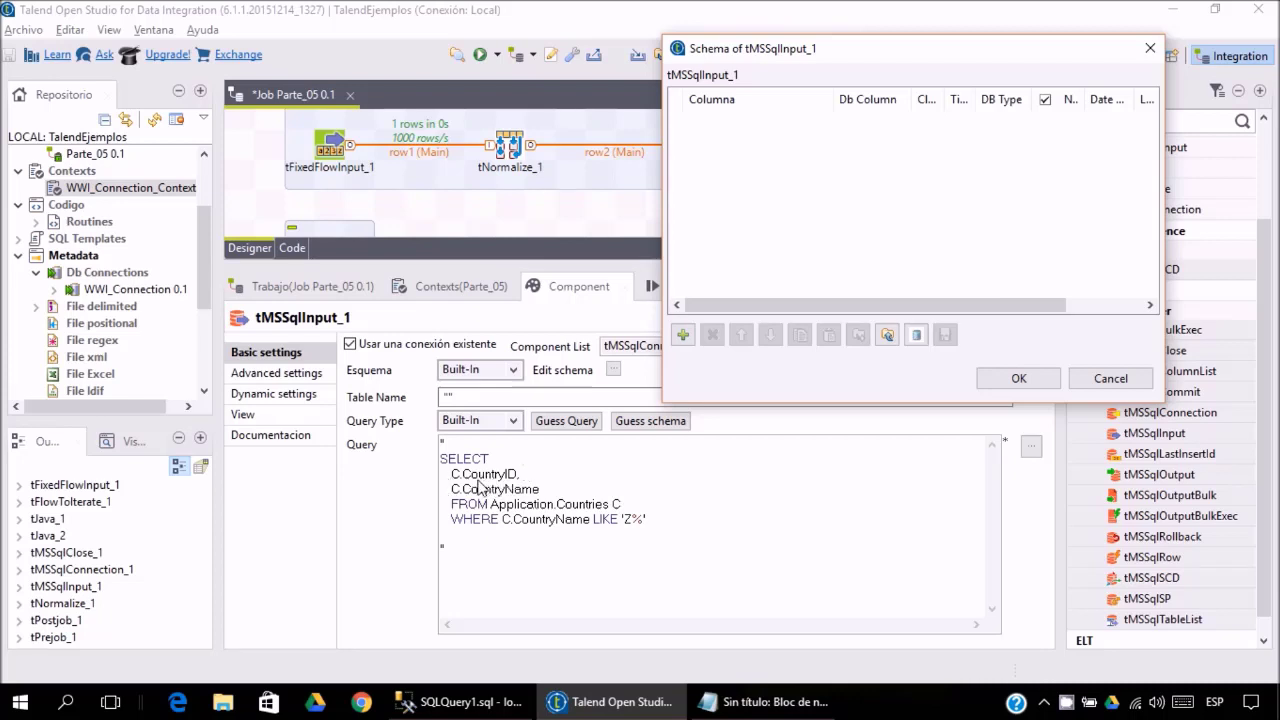
click(684, 336)
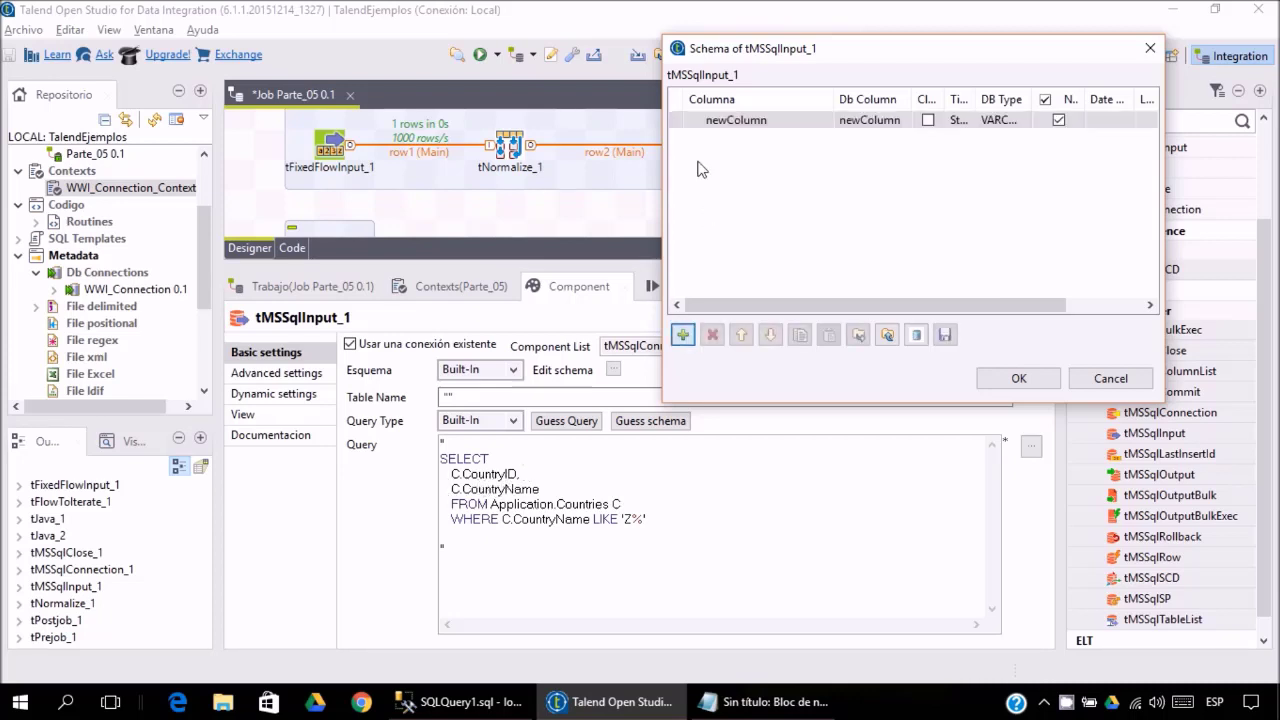
click(758, 122)
text(CountryID)
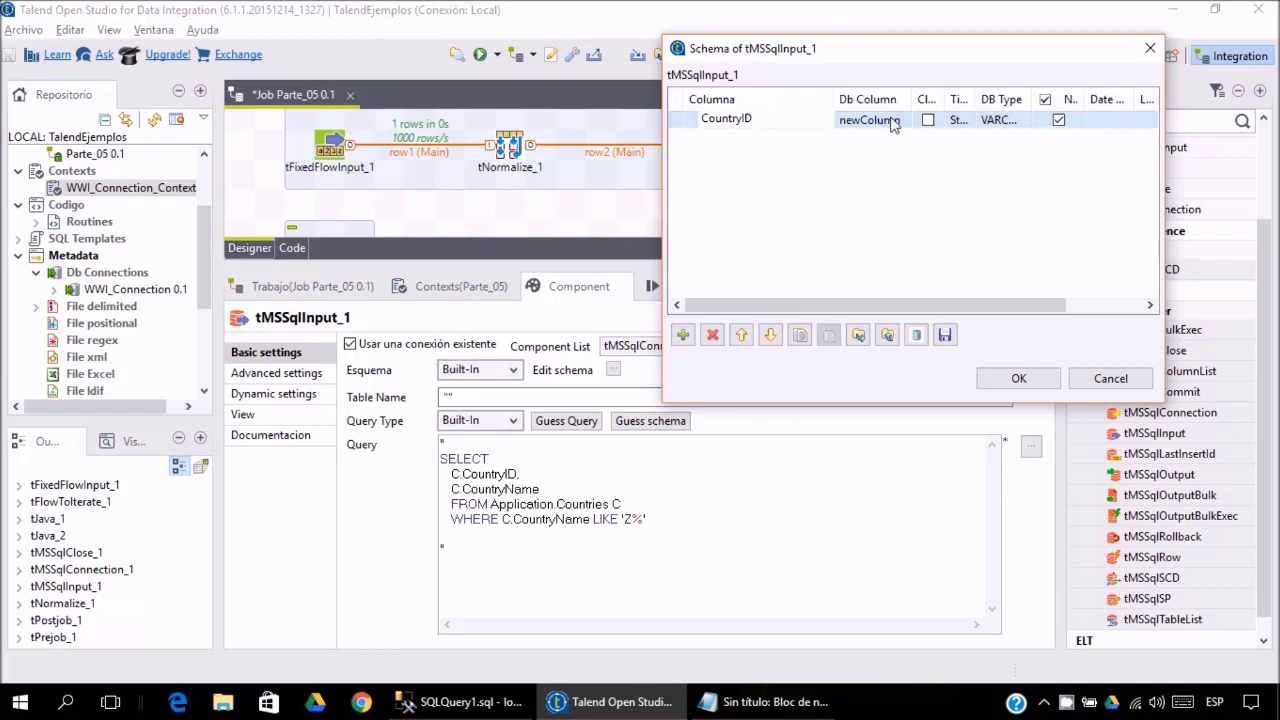
click(893, 121)
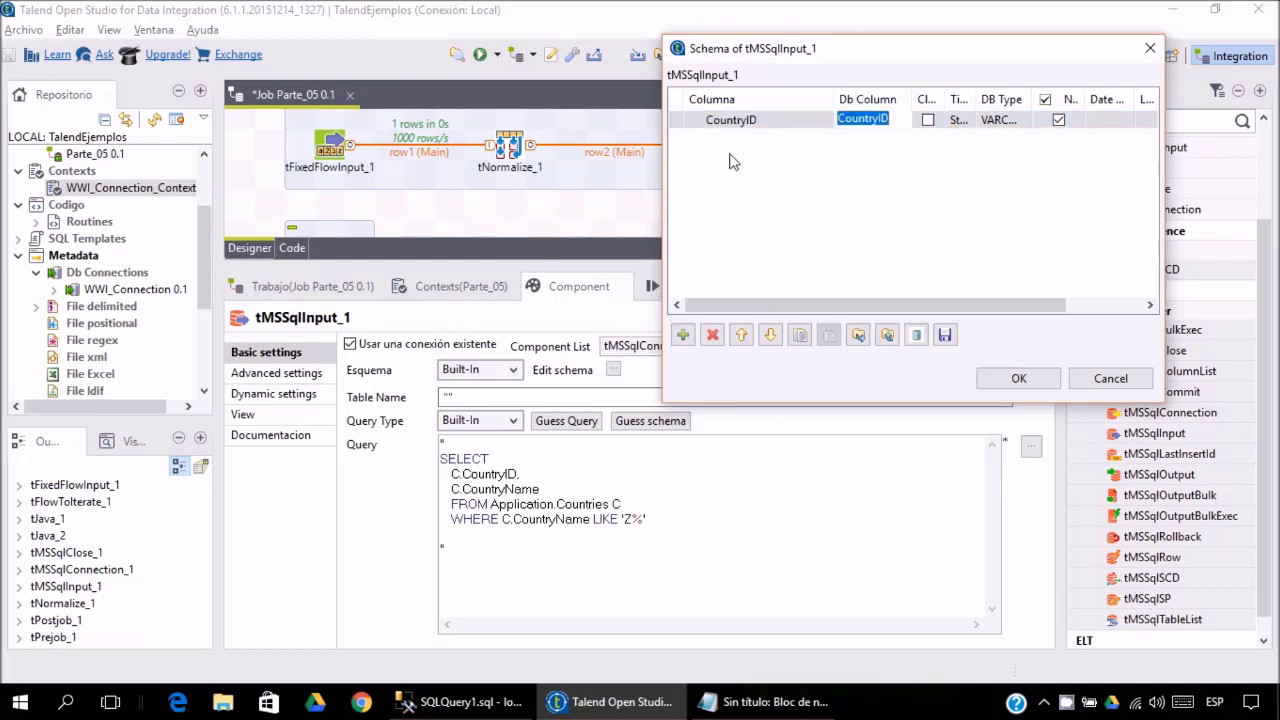
drag(663, 153, 486, 153)
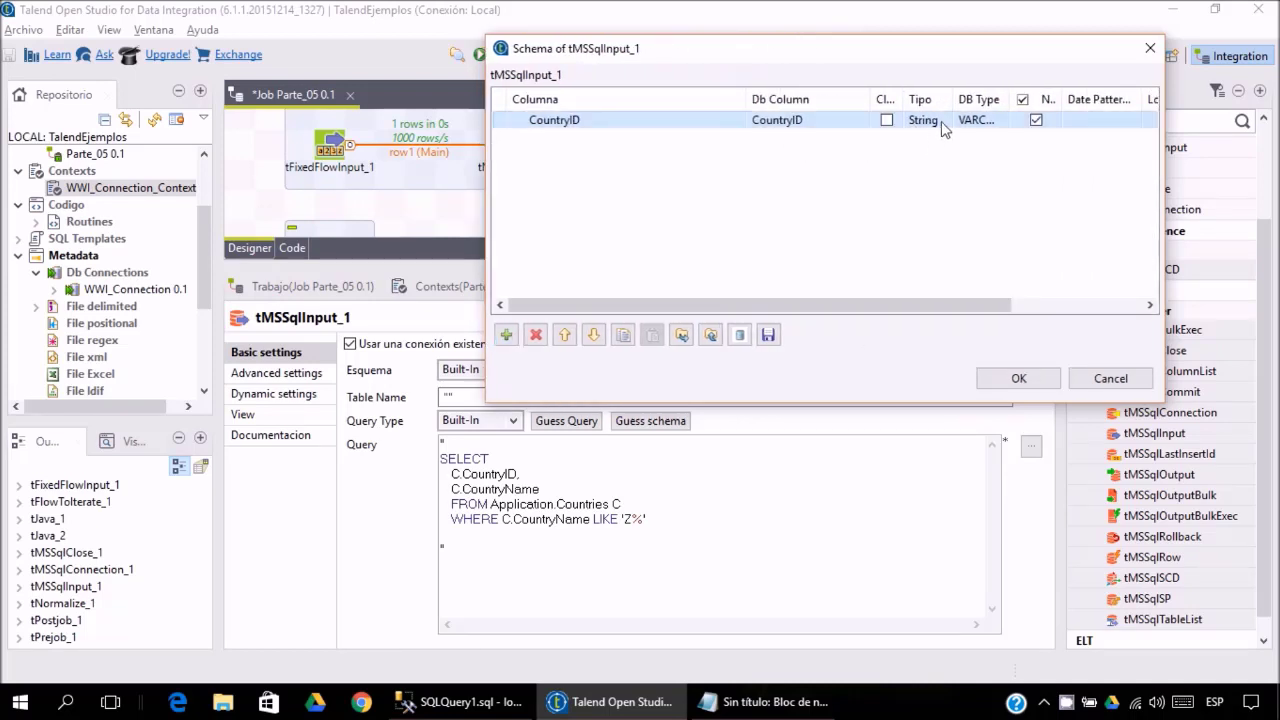
click(960, 121)
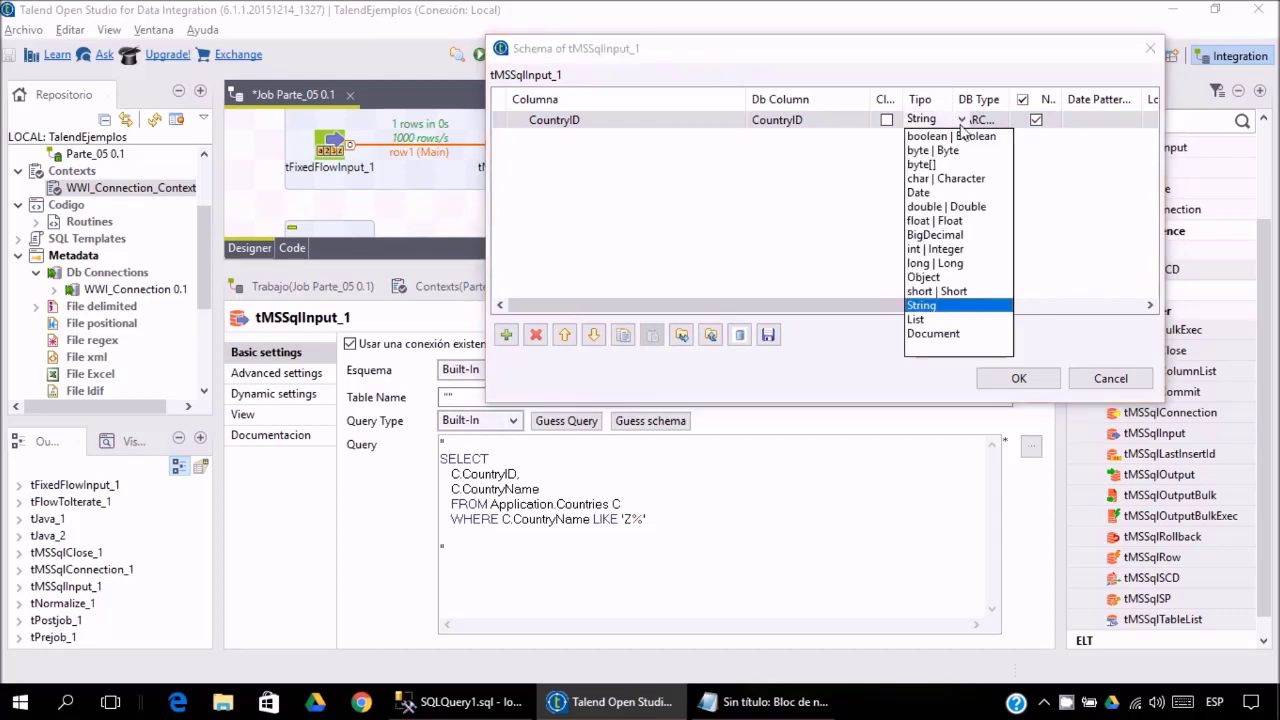
click(935, 250)
Add a String column named CountryName to the tMSSqlInput_1 schema, accept the schema and save the job.
click(506, 335)
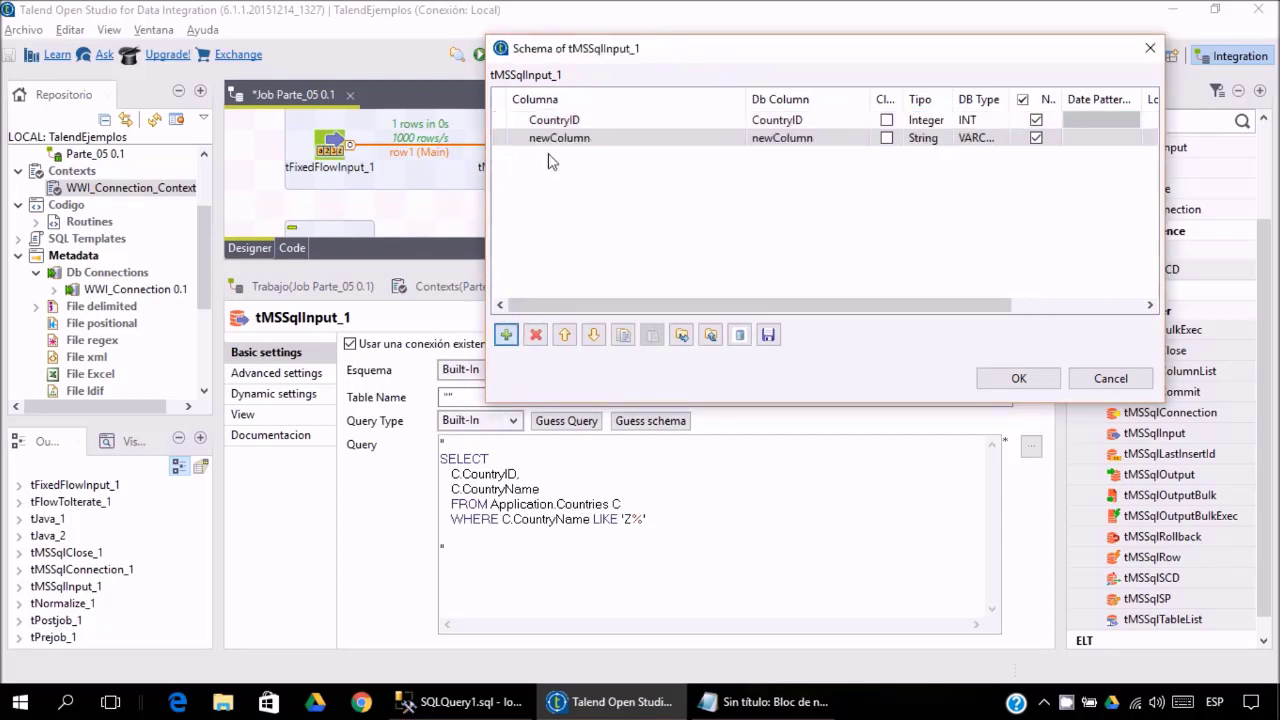
click(587, 140)
text(CountryName)
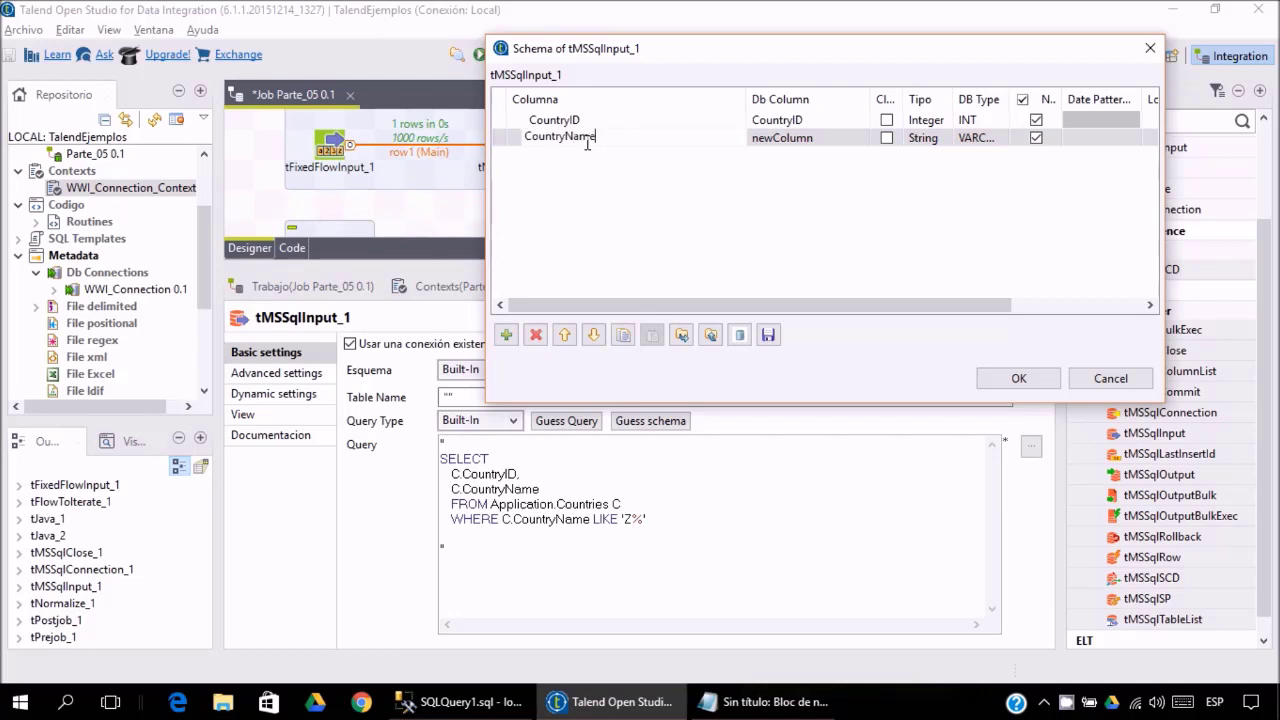
click(825, 138)
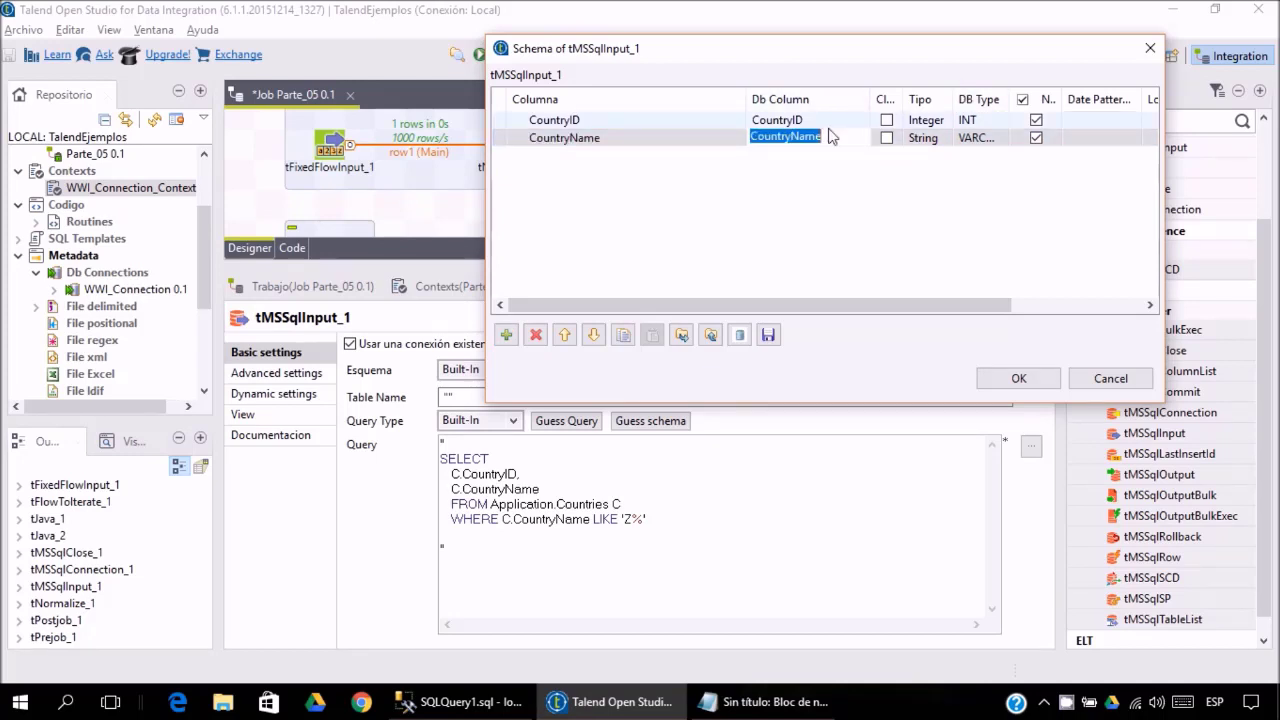
click(922, 139)
click(960, 139)
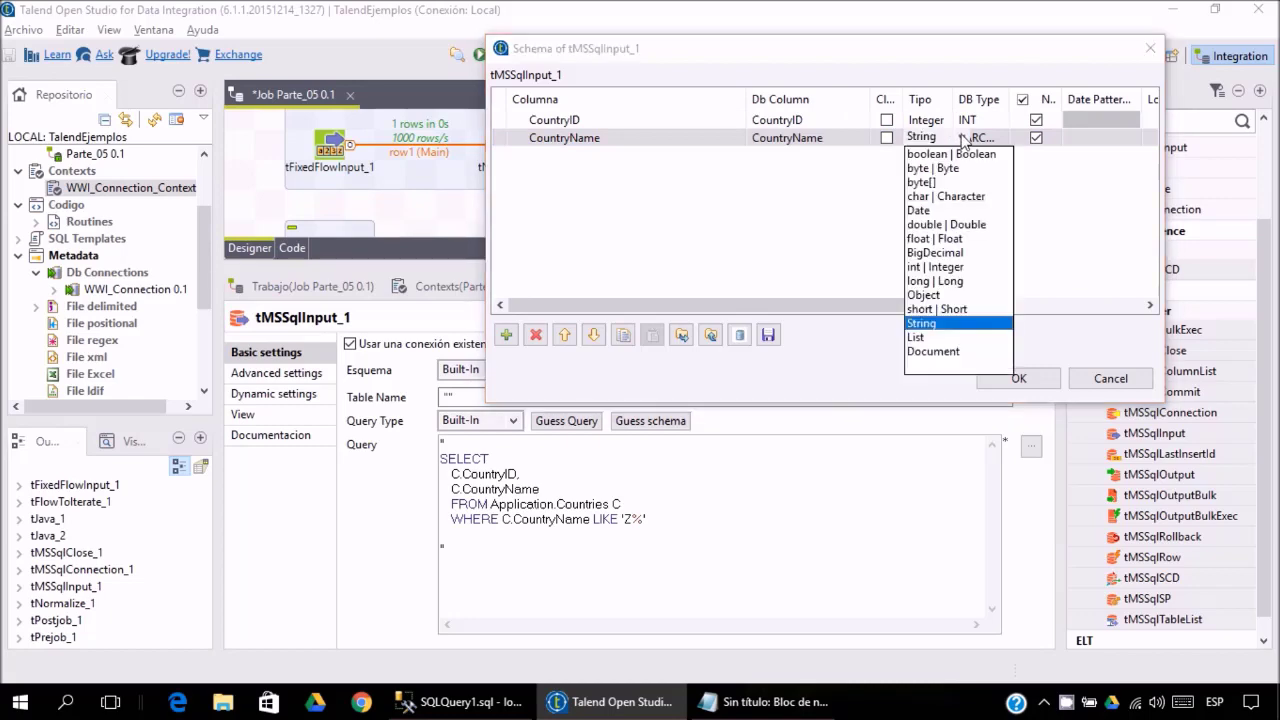
click(943, 334)
click(1018, 379)
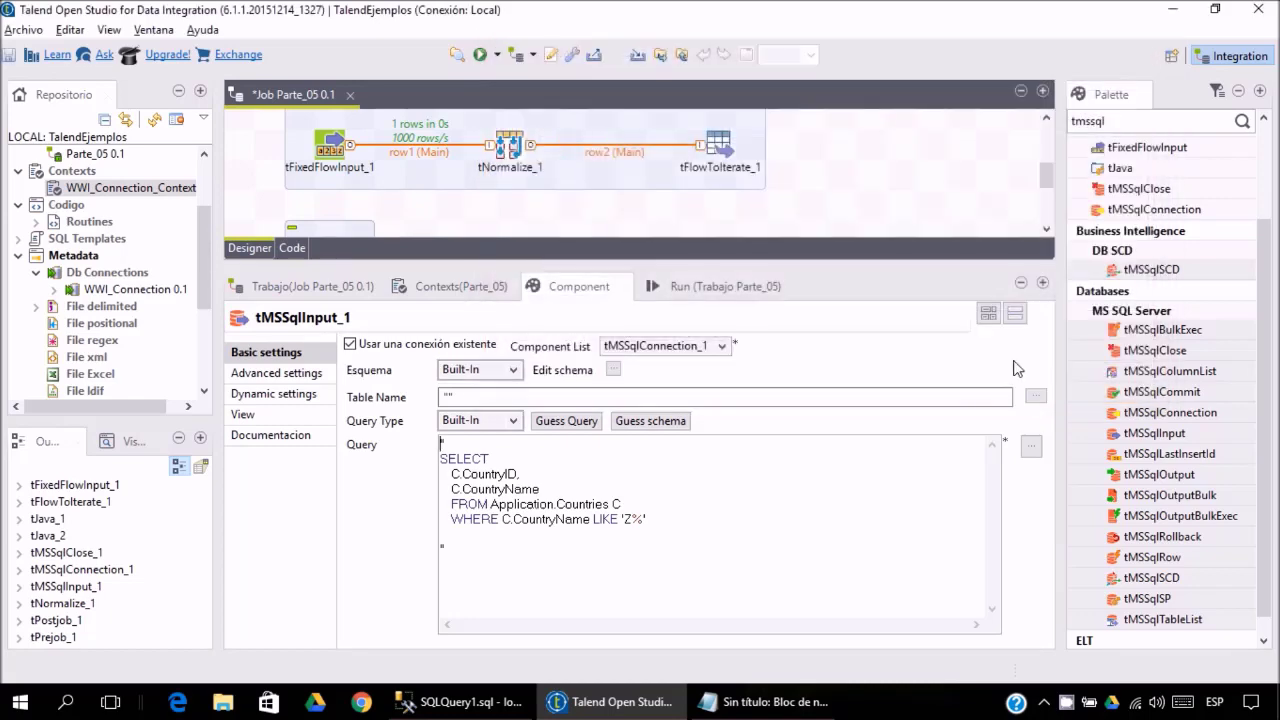
drag(685, 261, 687, 320)
key(ctrl+s)
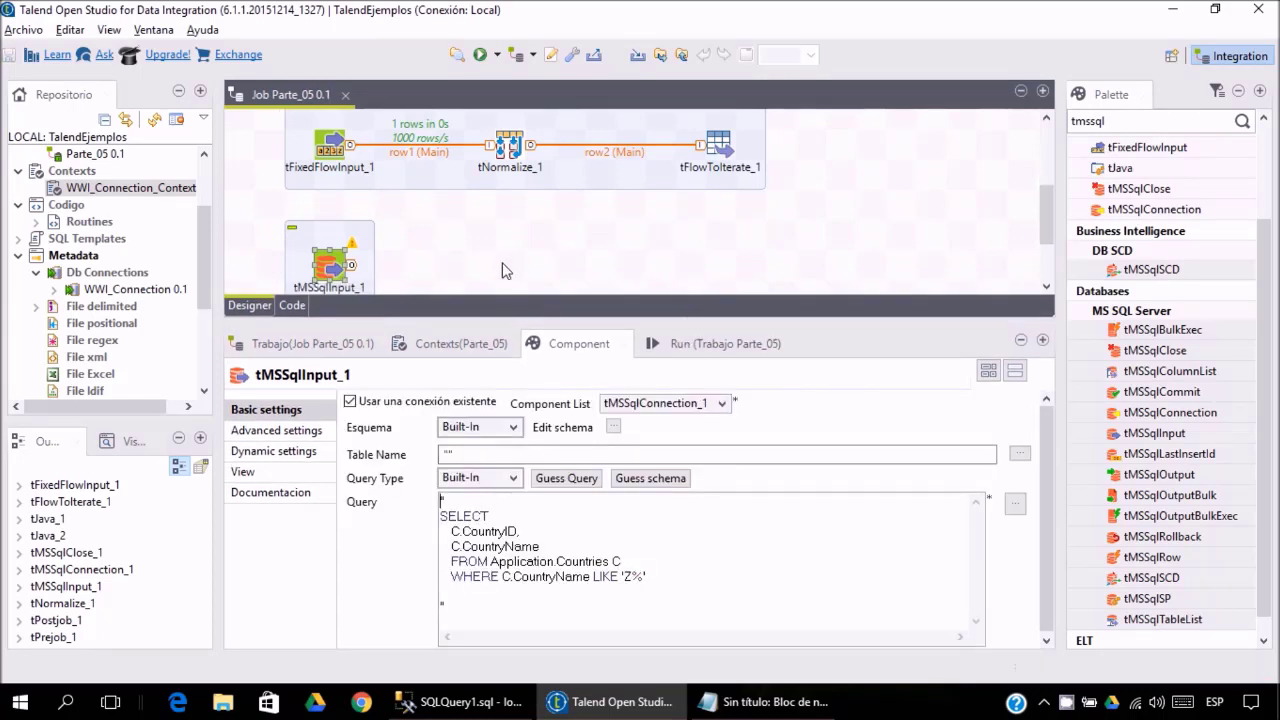
Add a tLogRow component beside tMSSqlInput_1 and link tMSSqlInput_1 to it with a Main row.
click(450, 259)
text(tlo)
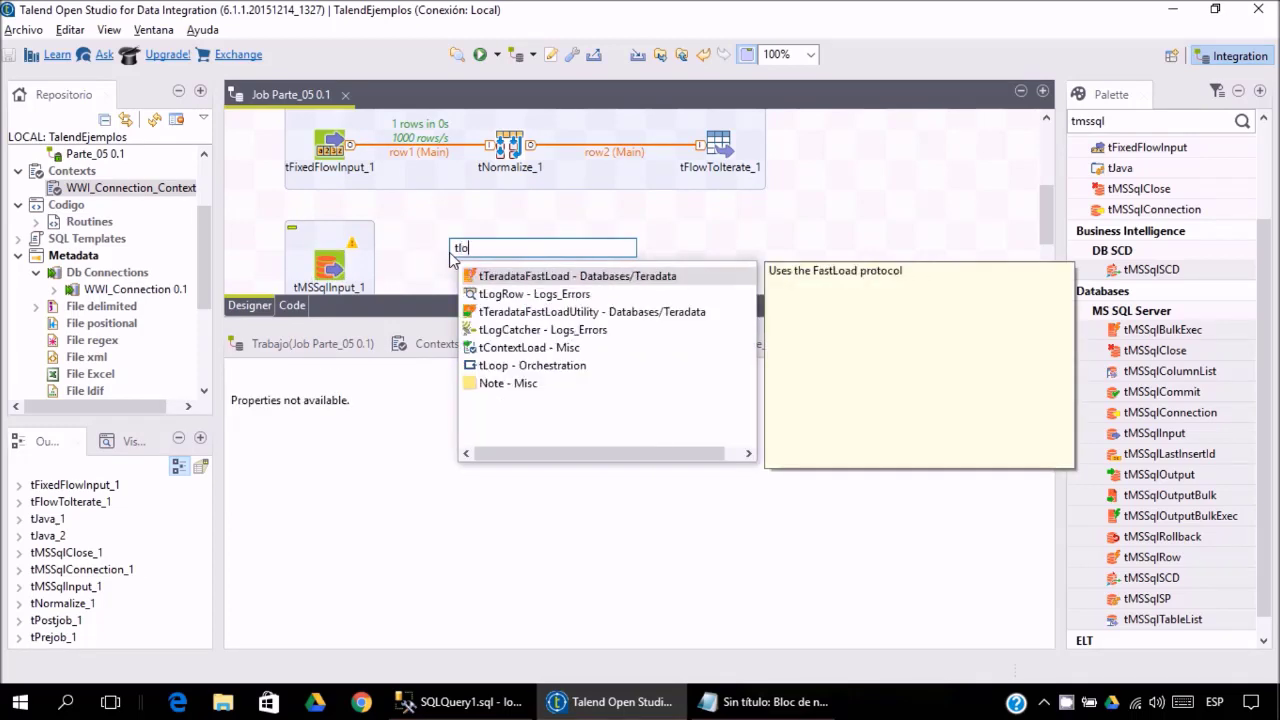
key(Down)
key(Return)
drag(352, 265, 455, 273)
scroll(458, 265, up, 2)
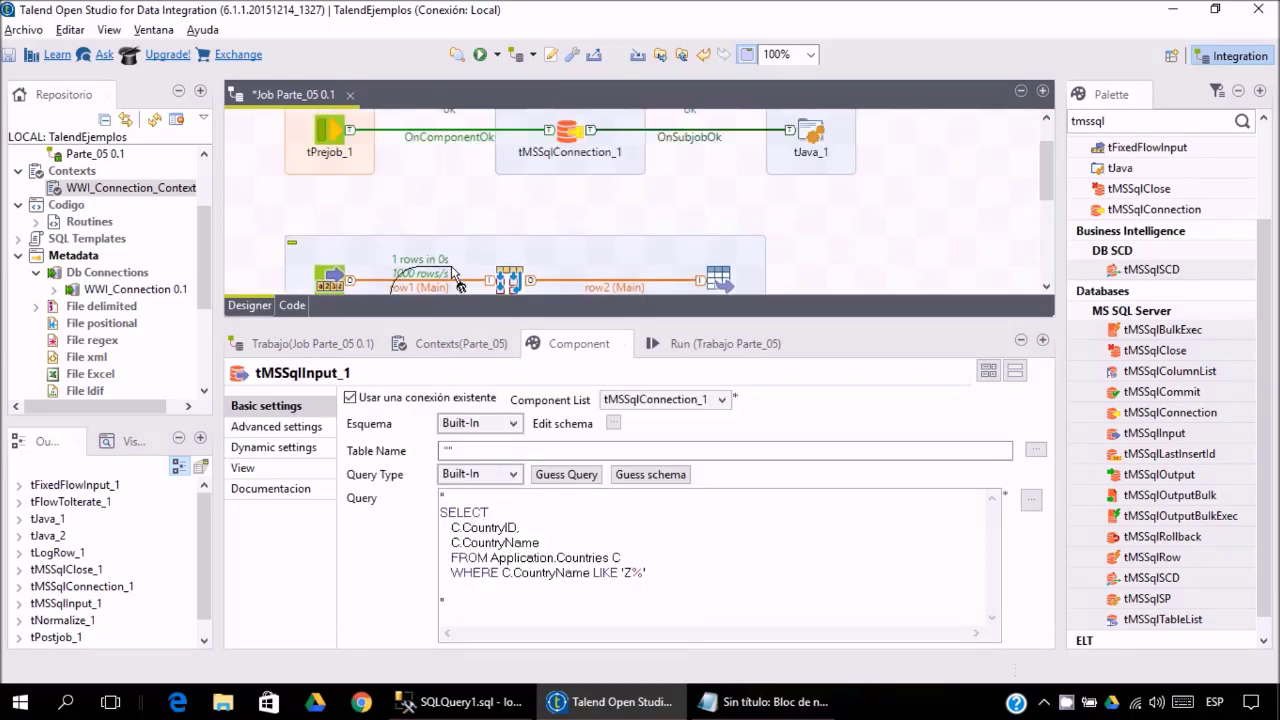
click(822, 259)
scroll(822, 259, down, 1)
scroll(860, 240, down, 5)
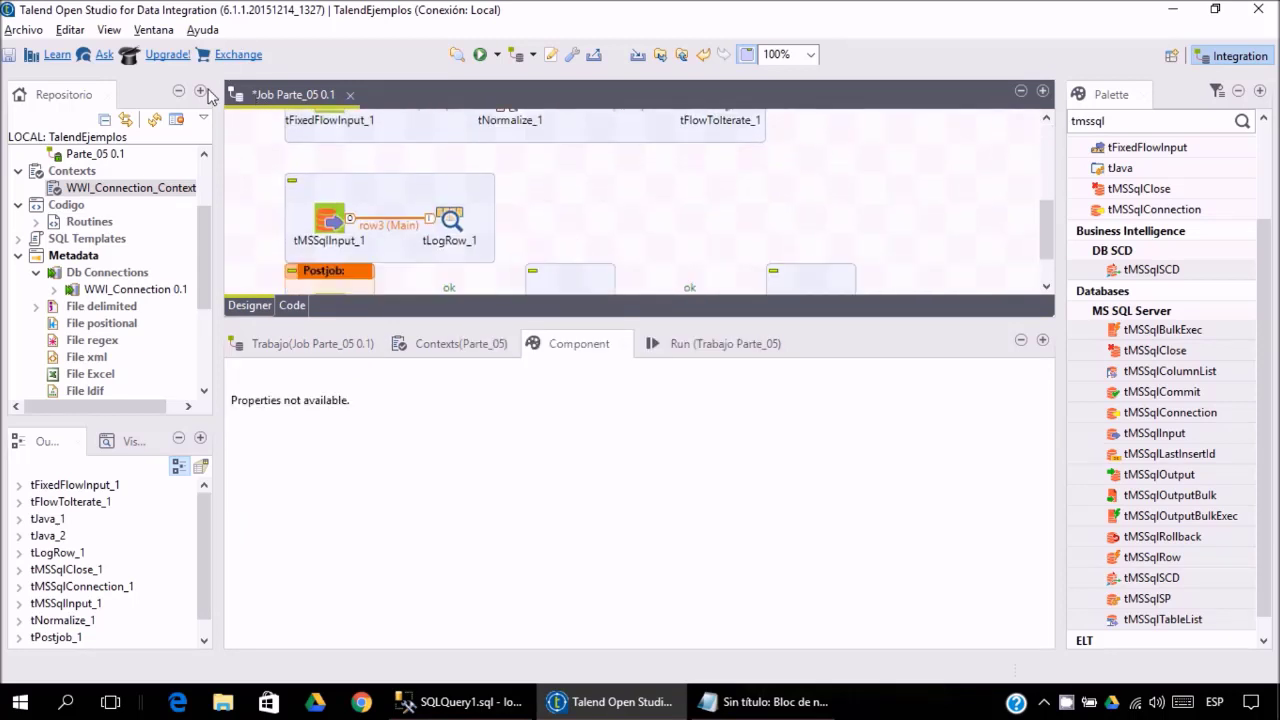
Minimize the repository, outline and palette views and enlarge the job designer area.
click(178, 91)
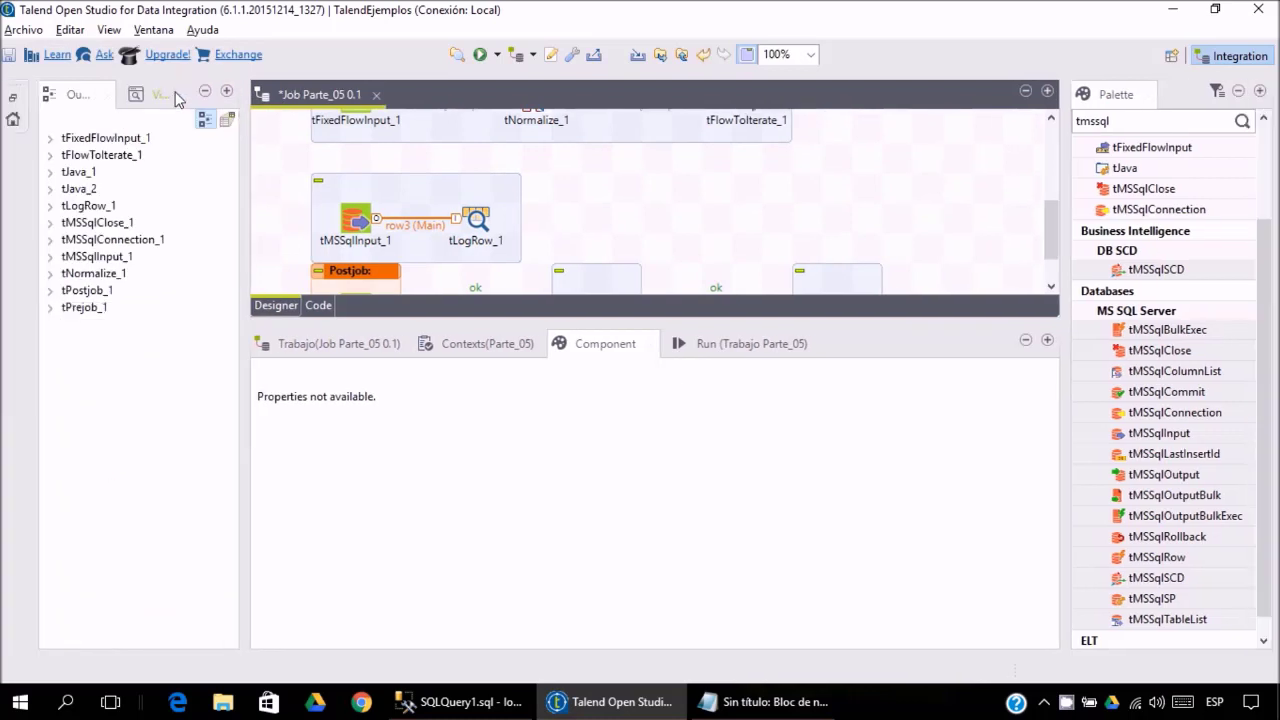
click(204, 91)
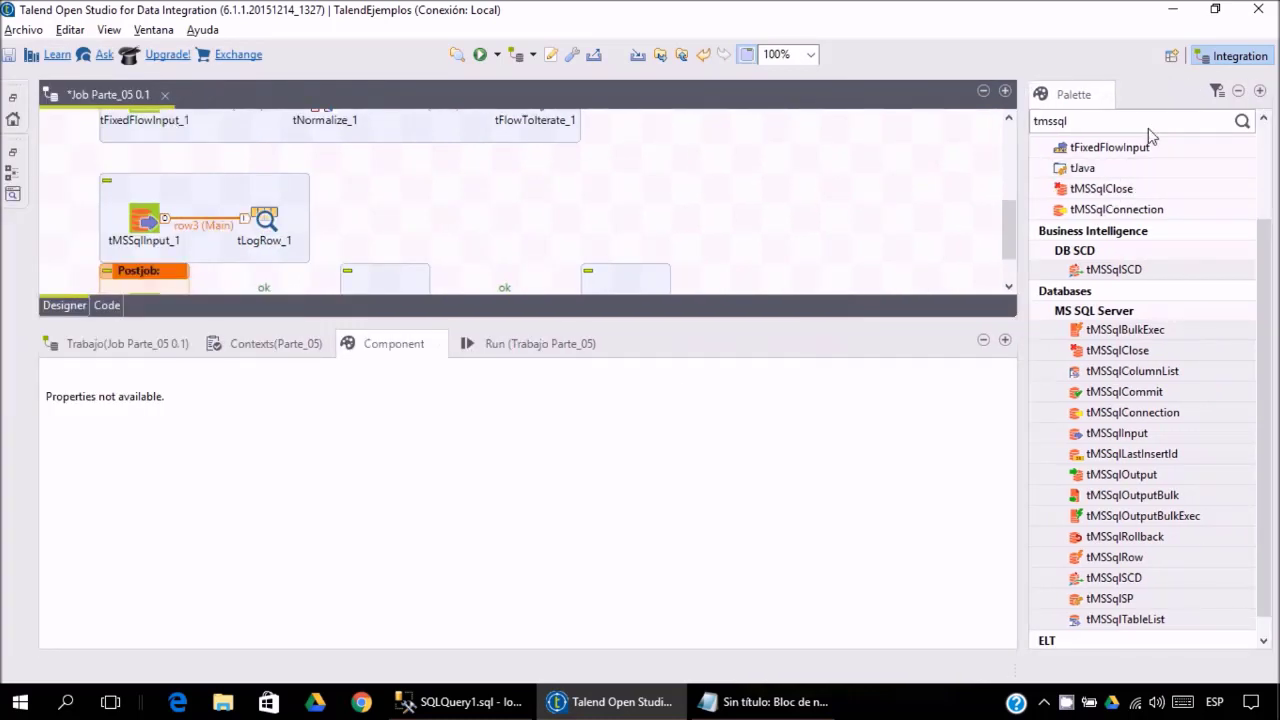
click(1238, 90)
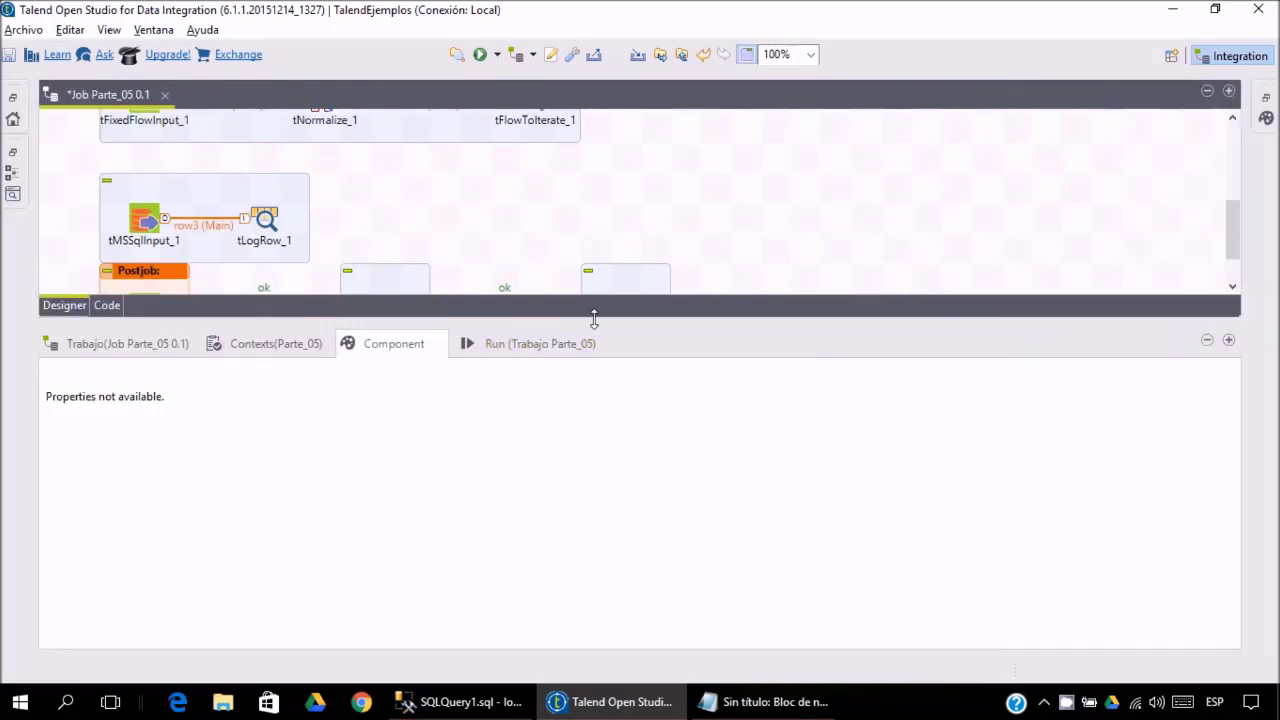
drag(592, 318, 596, 442)
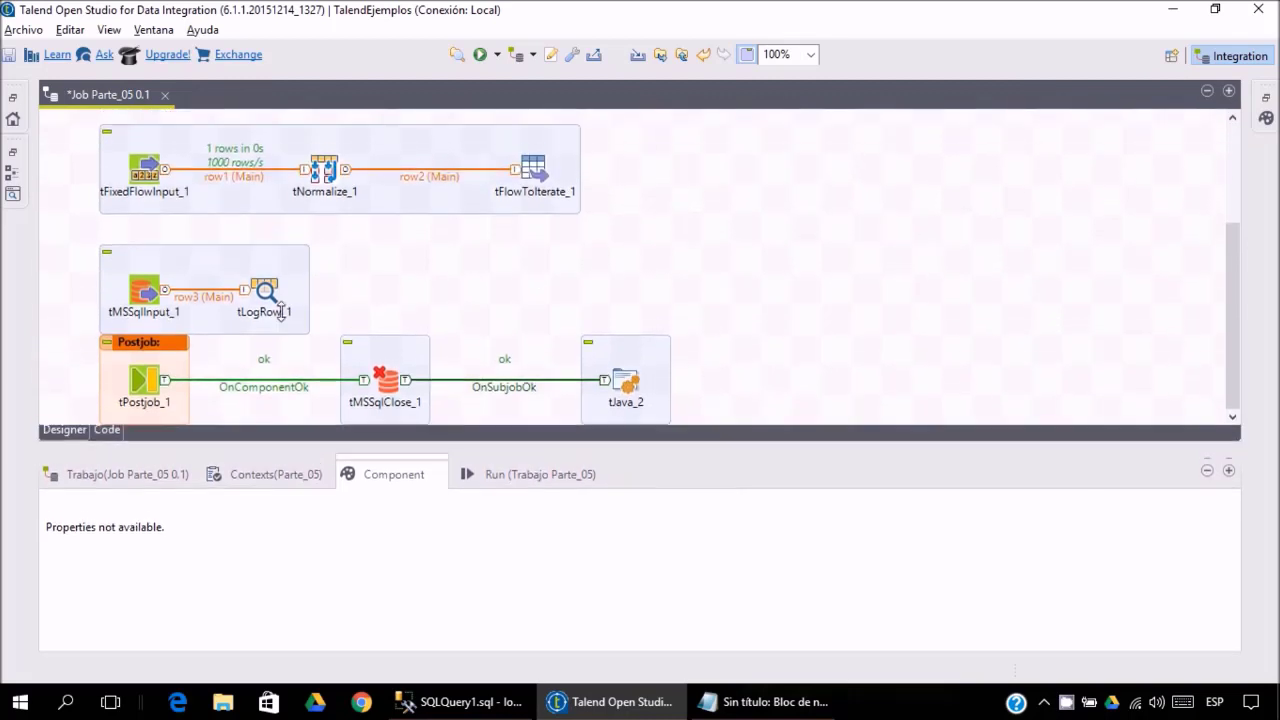
Set tLogRow_1 to Table mode (print values in cells of a table) and save the job.
click(265, 300)
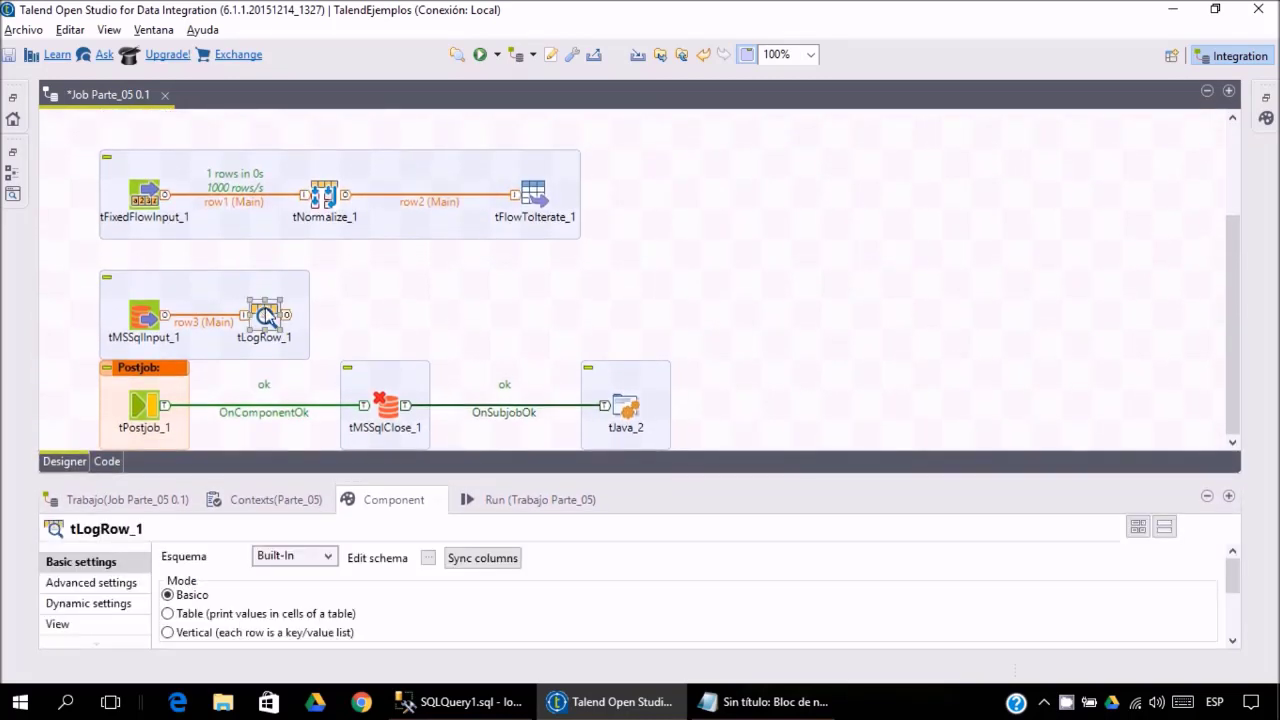
click(167, 614)
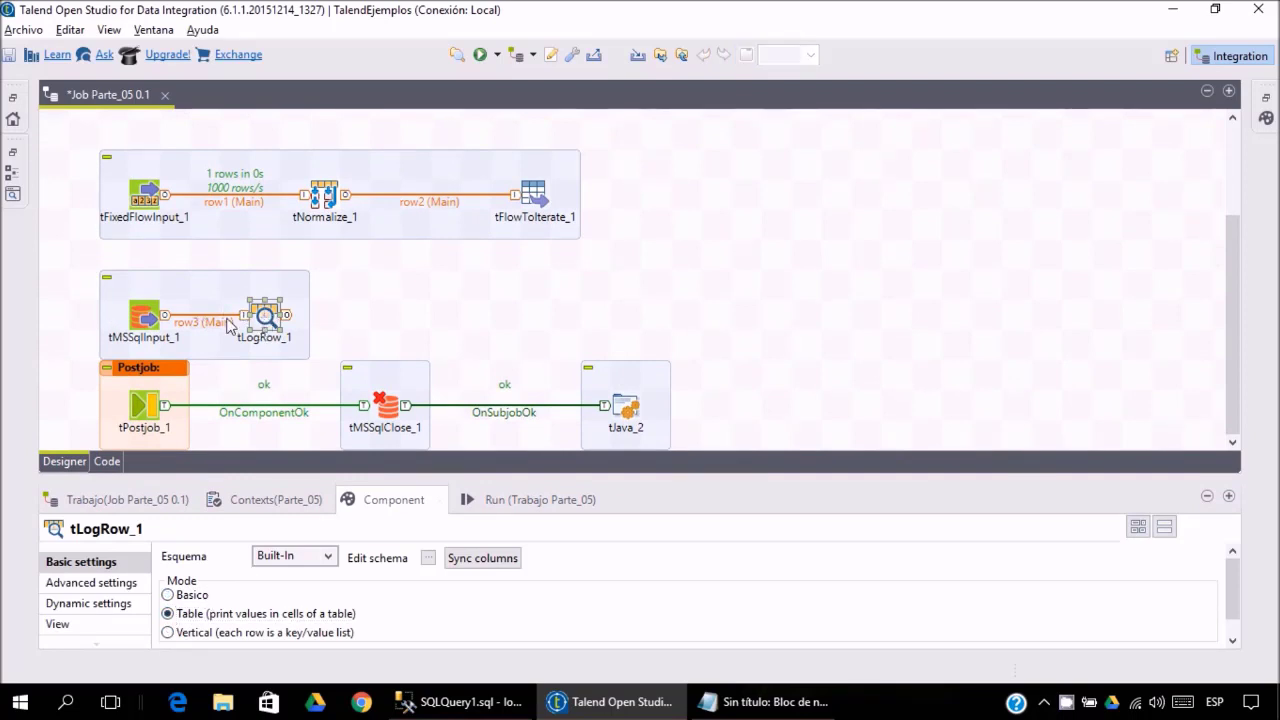
key(ctrl+s)
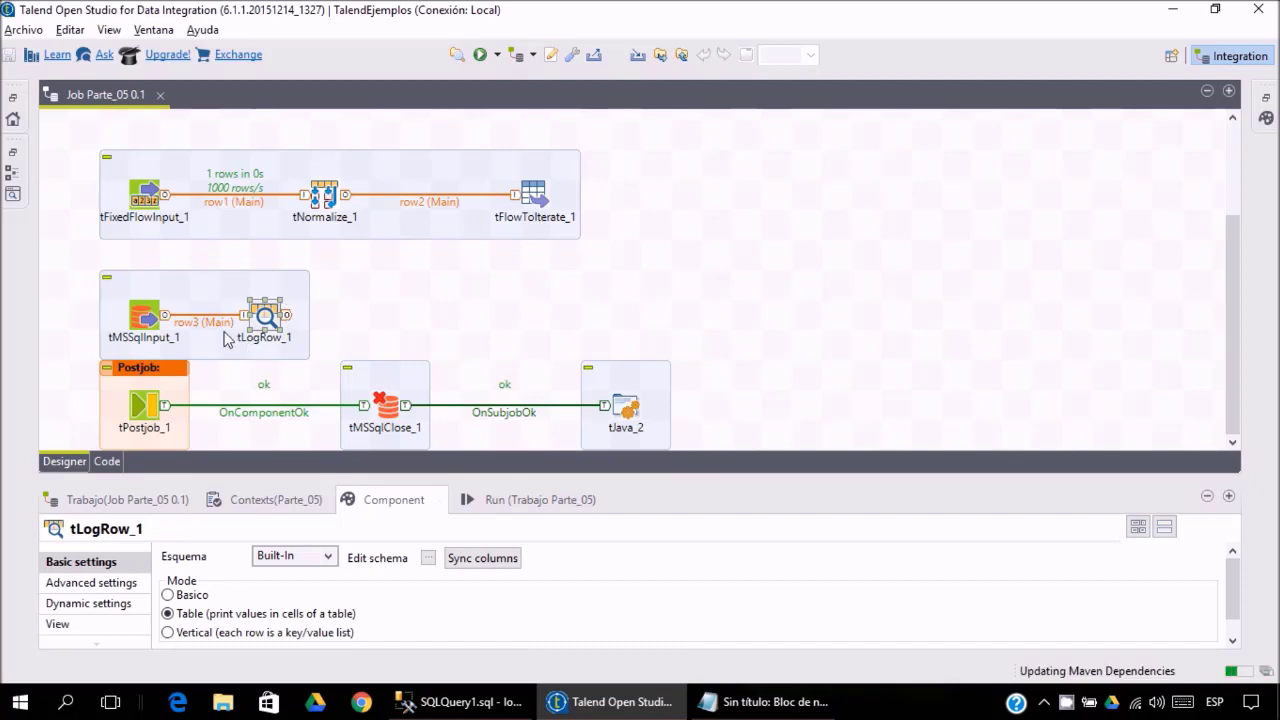
Move the tMSSqlInput_1 and tLogRow_1 subjob beside tFlowToIterate_1, level with the letters flow, and review the query's LIKE filter.
click(143, 316)
drag(396, 274, 94, 350)
drag(163, 326, 740, 286)
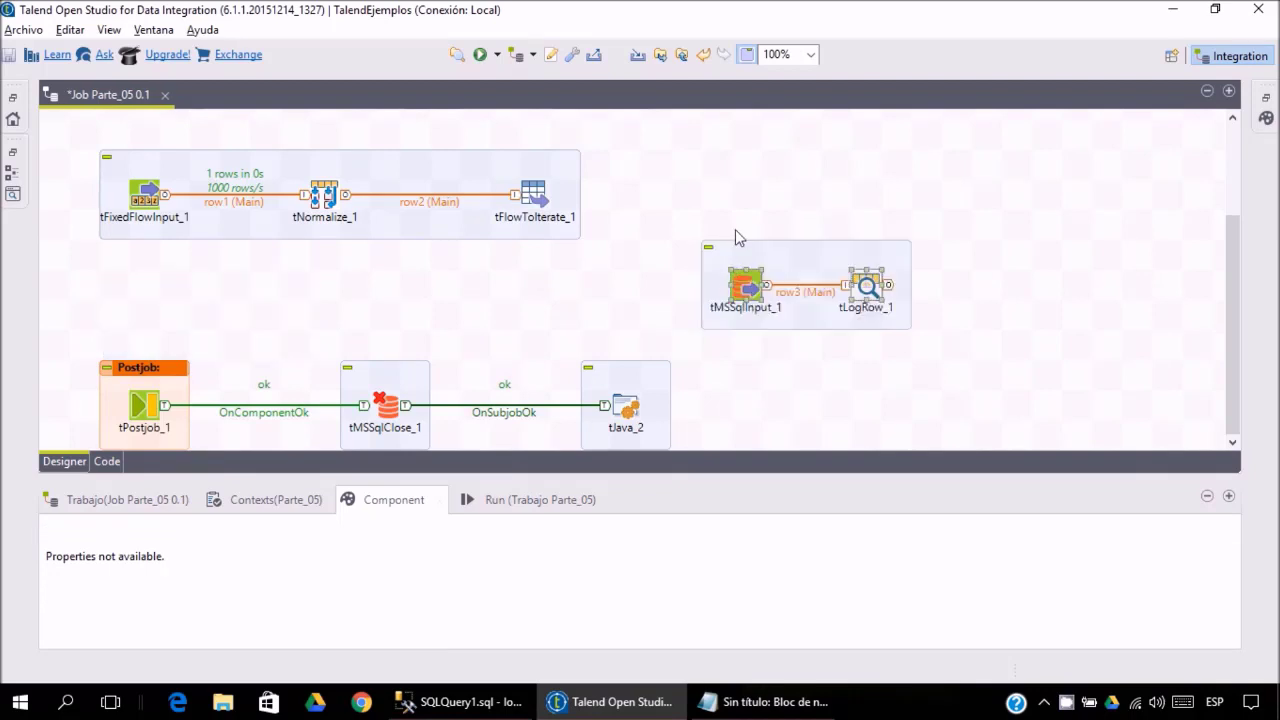
drag(600, 471, 600, 345)
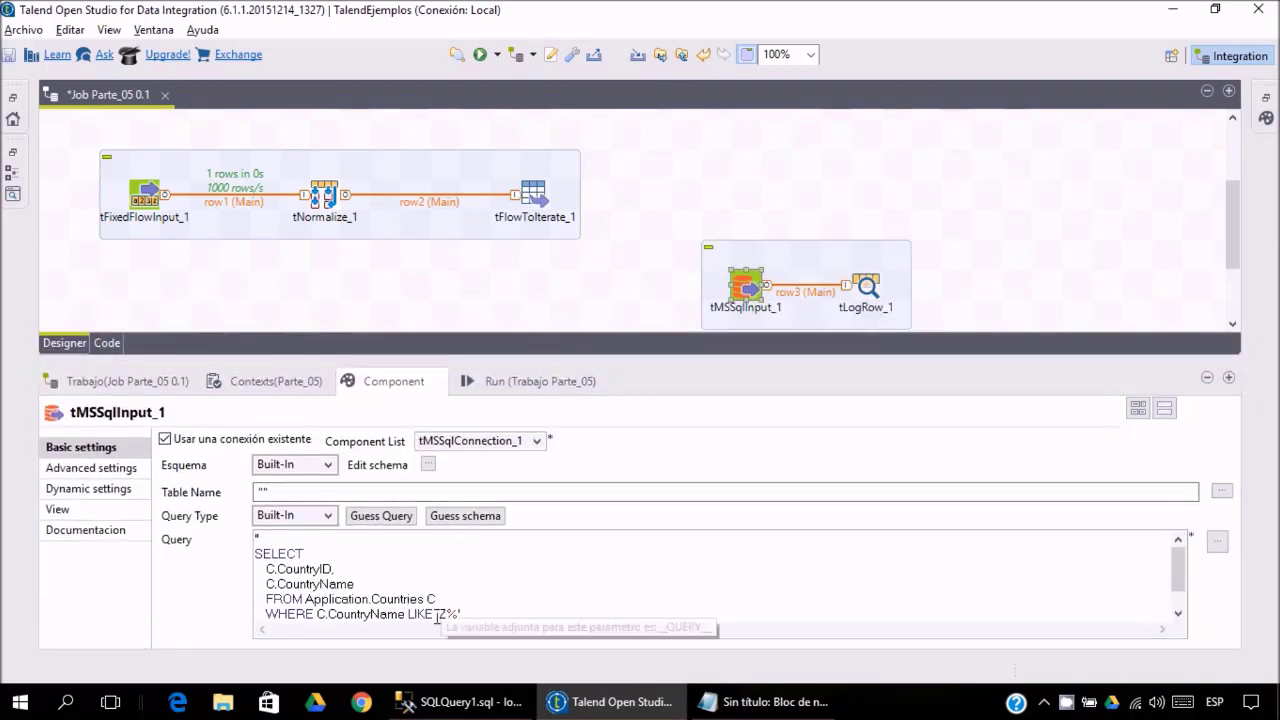
drag(437, 613, 467, 613)
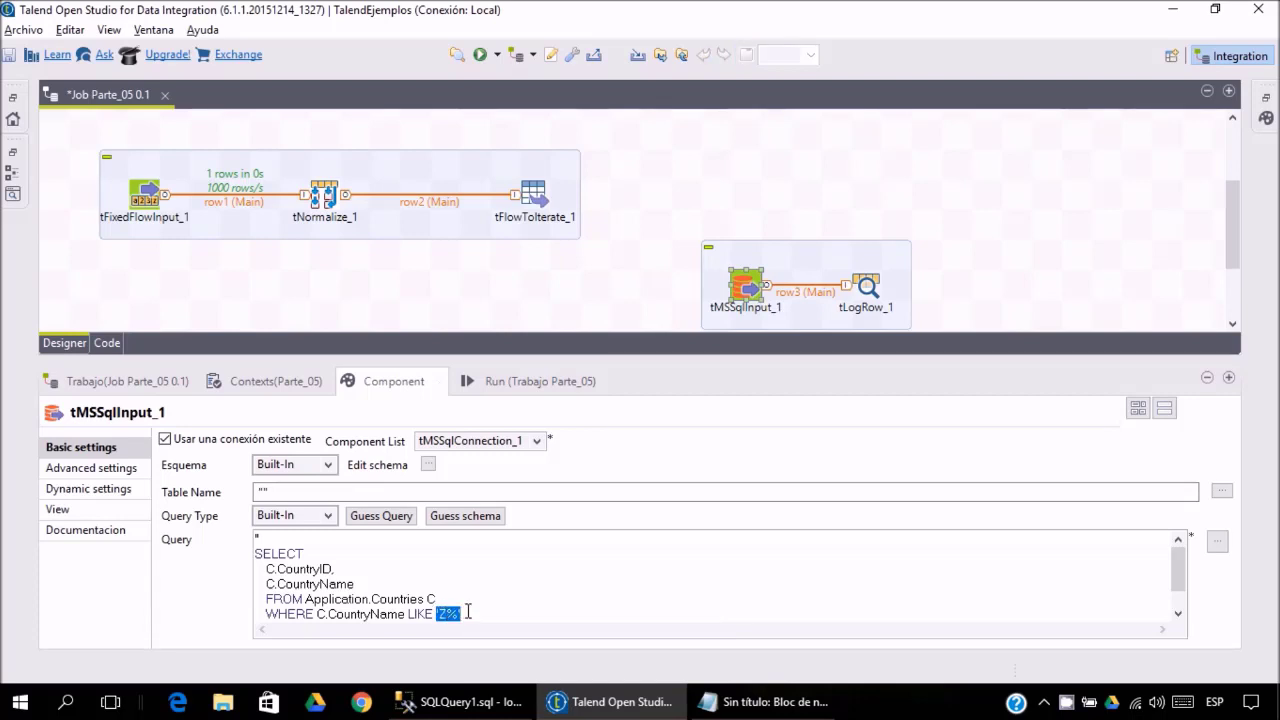
click(800, 263)
drag(800, 263, 804, 170)
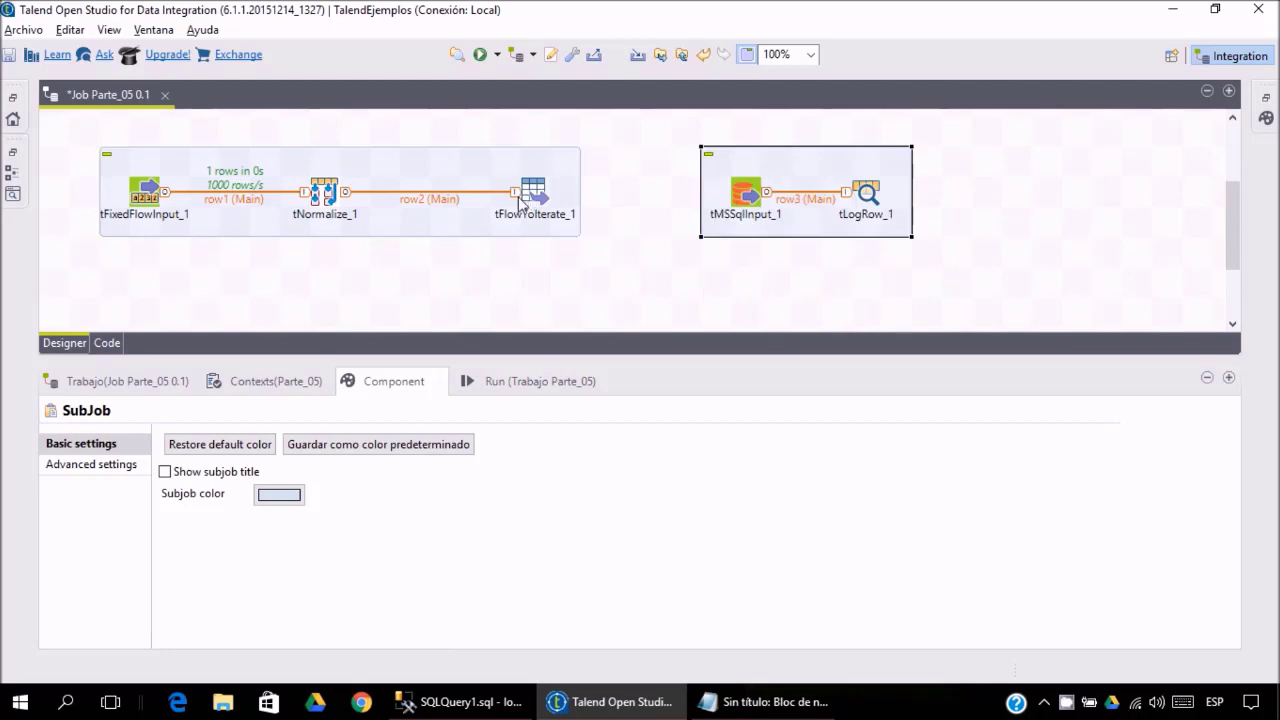
Link tFlowToIterate_1 to tMSSqlInput_1 with an Iterate row.
click(526, 194)
click(530, 194)
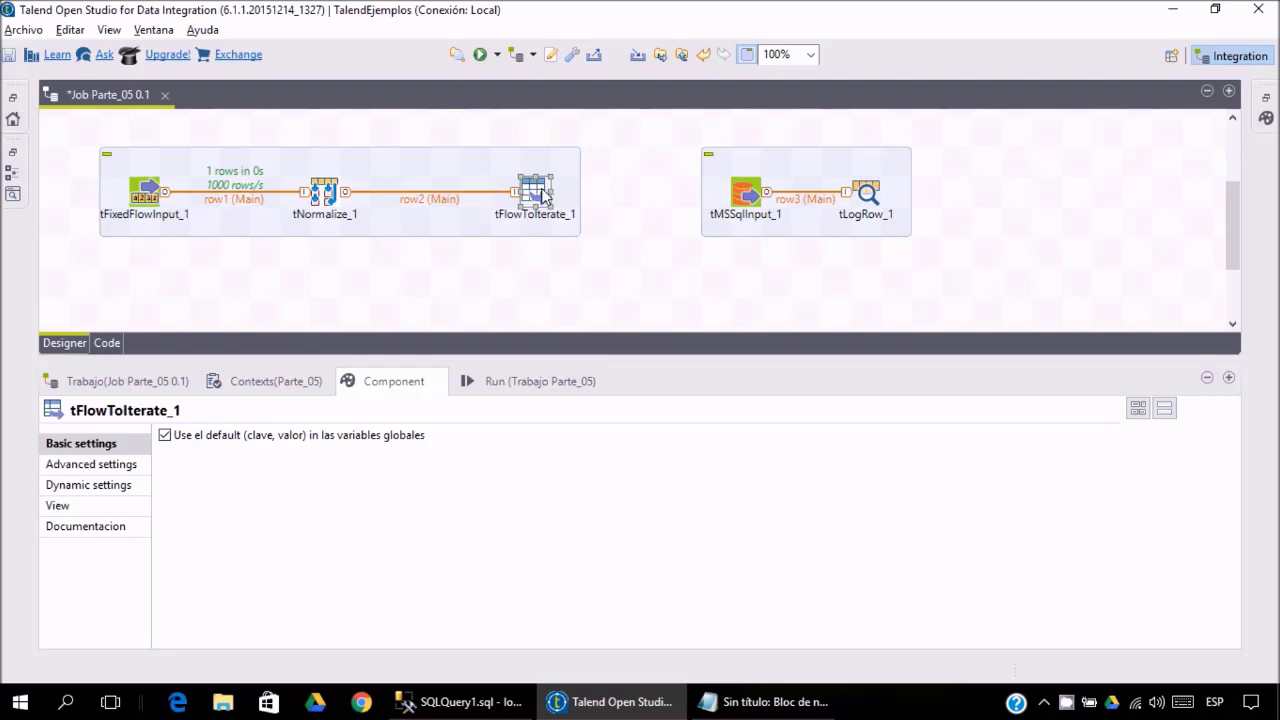
mouse_move(588, 201)
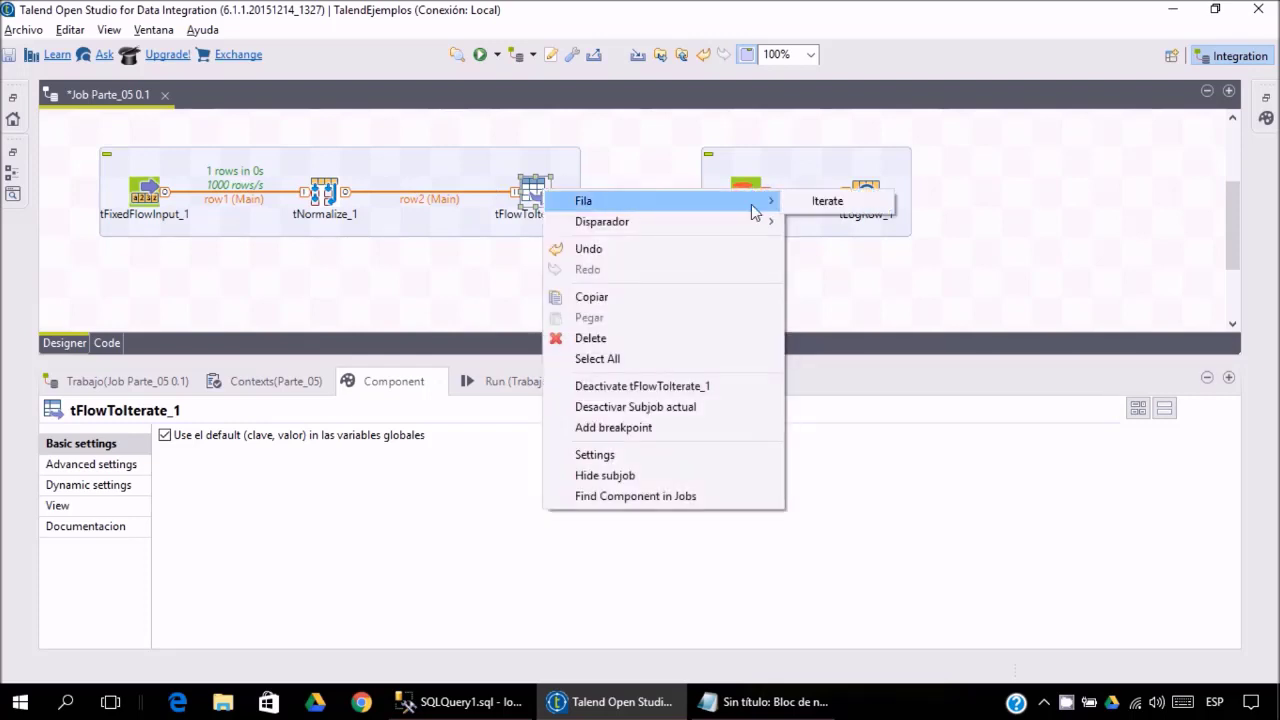
click(820, 203)
click(748, 196)
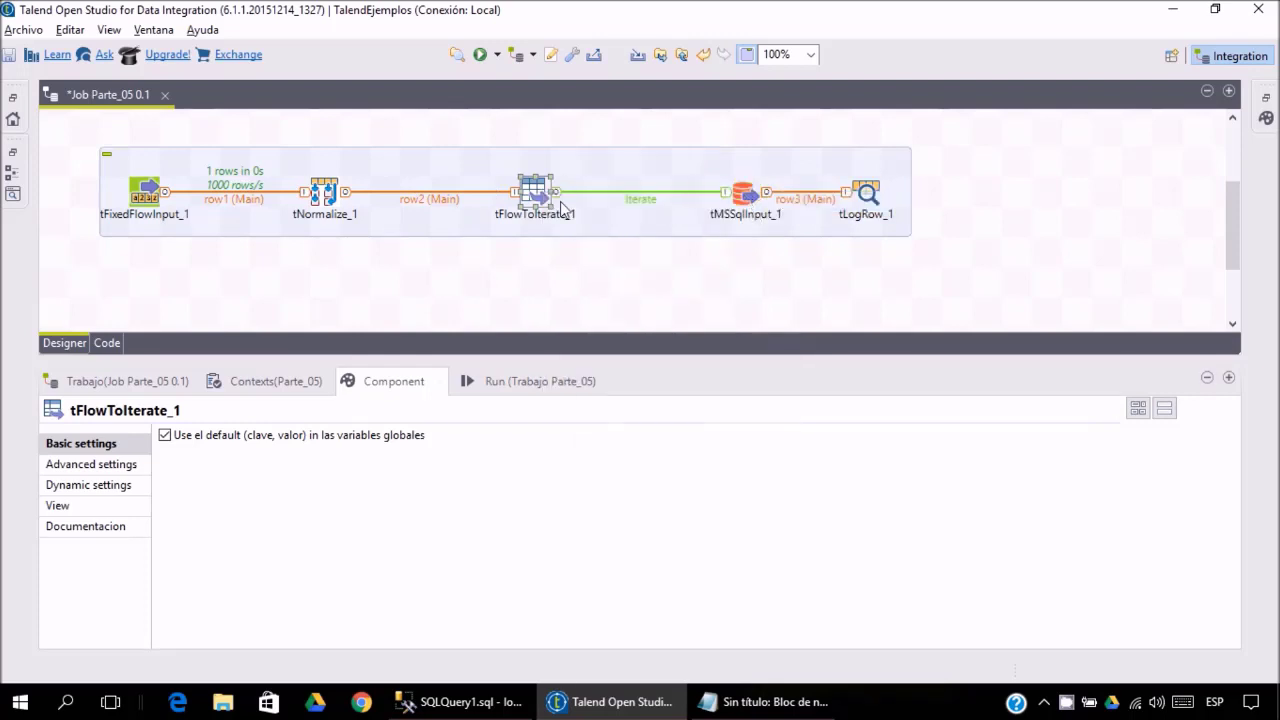
click(640, 200)
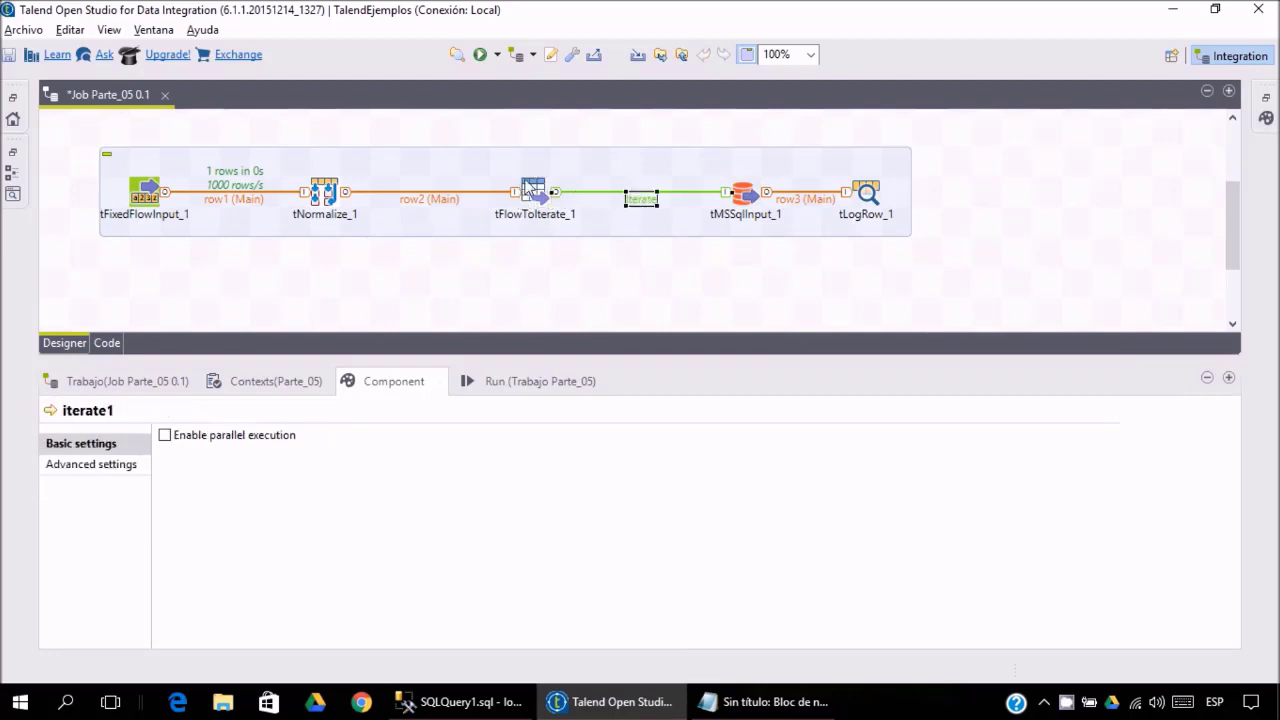
Remove the fixed letter Z from the LIKE pattern in the tMSSqlInput_1 query, keeping the % wildcard.
click(748, 196)
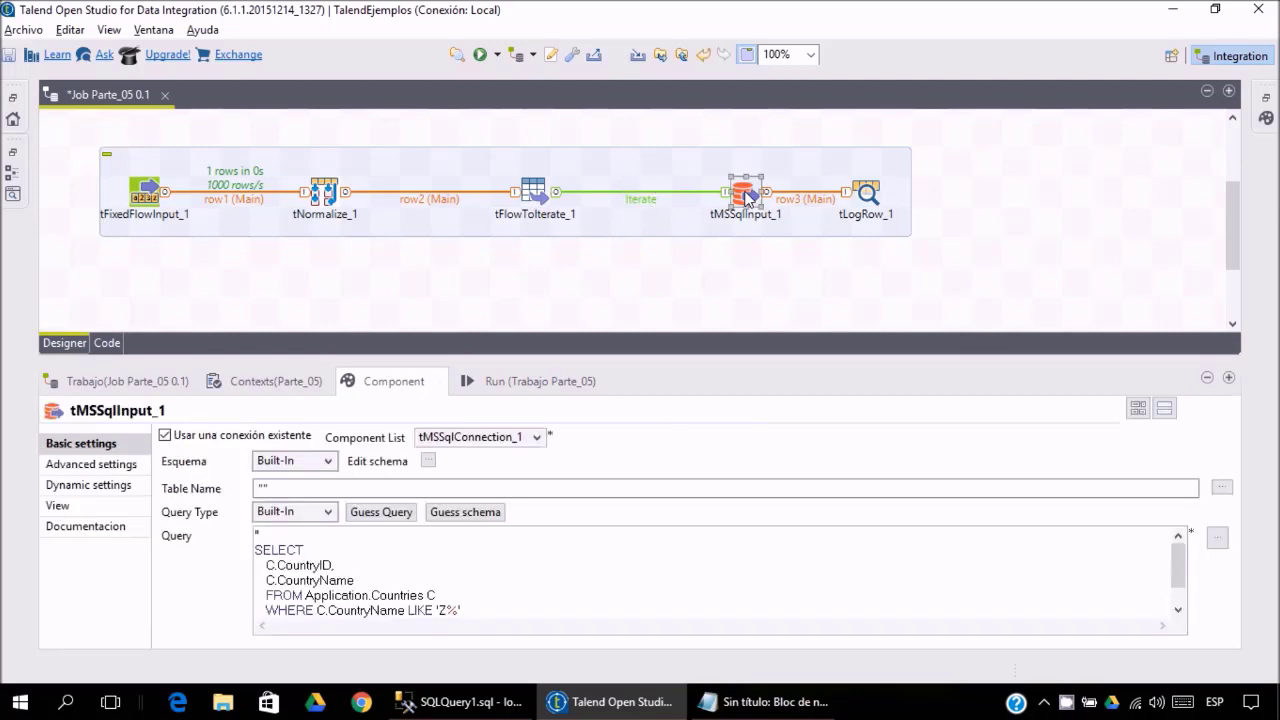
click(438, 610)
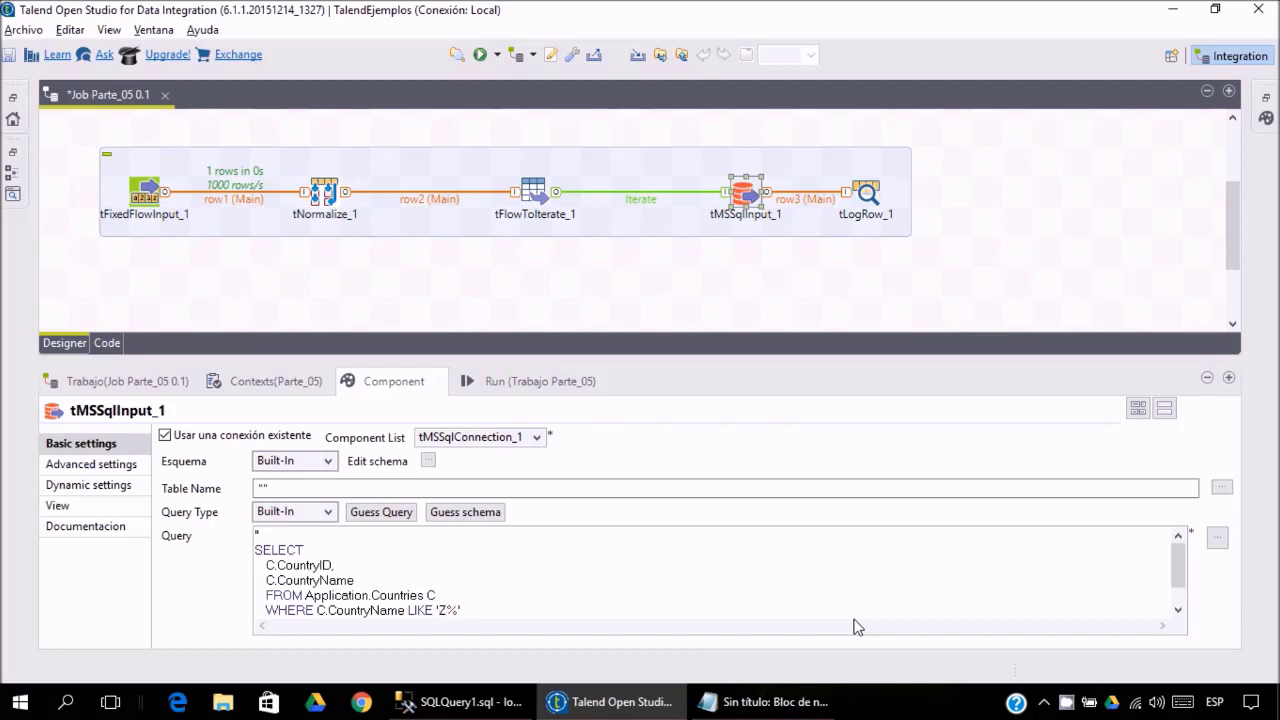
key(BackSpace)
click(530, 195)
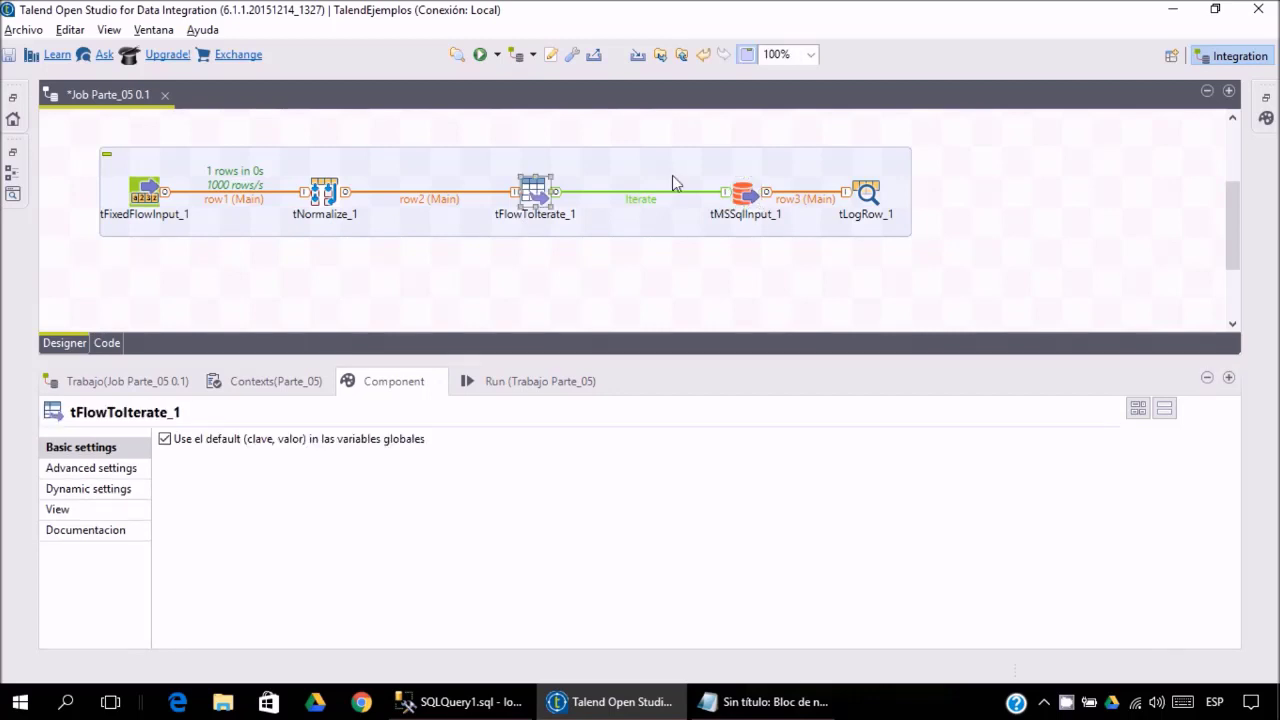
click(745, 194)
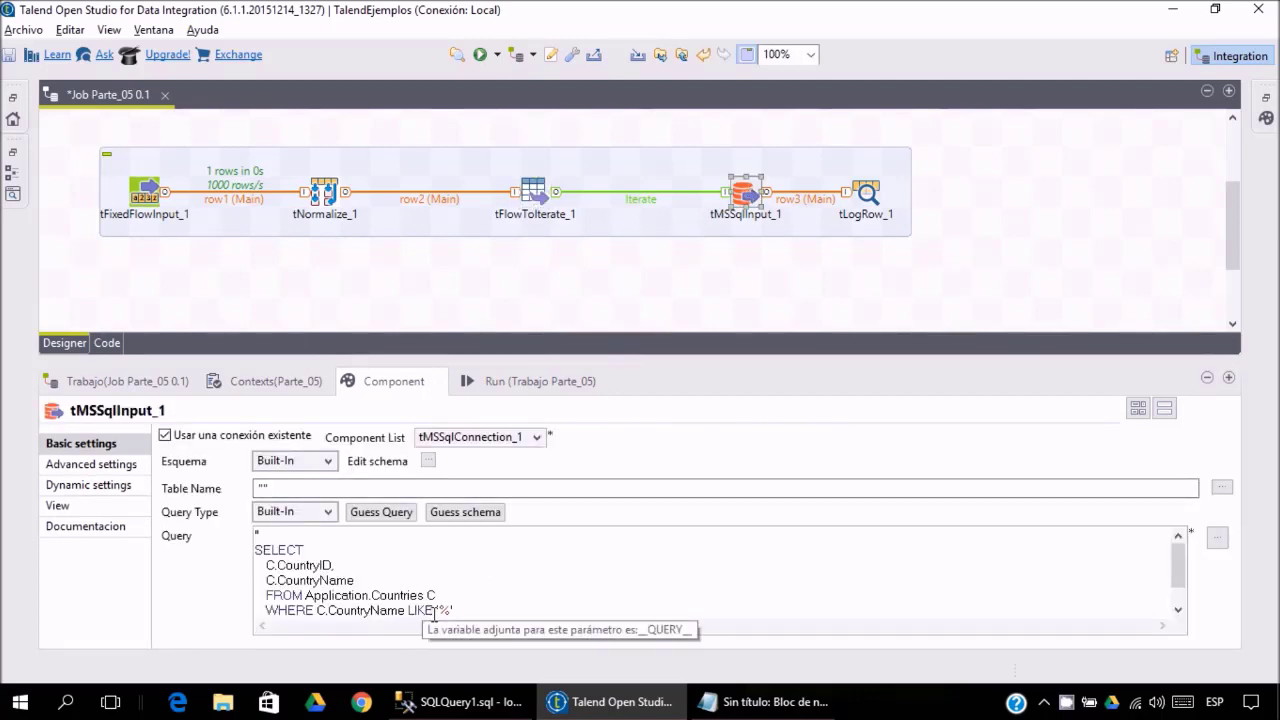
Insert (String) globalMap.get("") before the % wildcard in the LIKE condition of the tMSSqlInput_1 query.
click(437, 610)
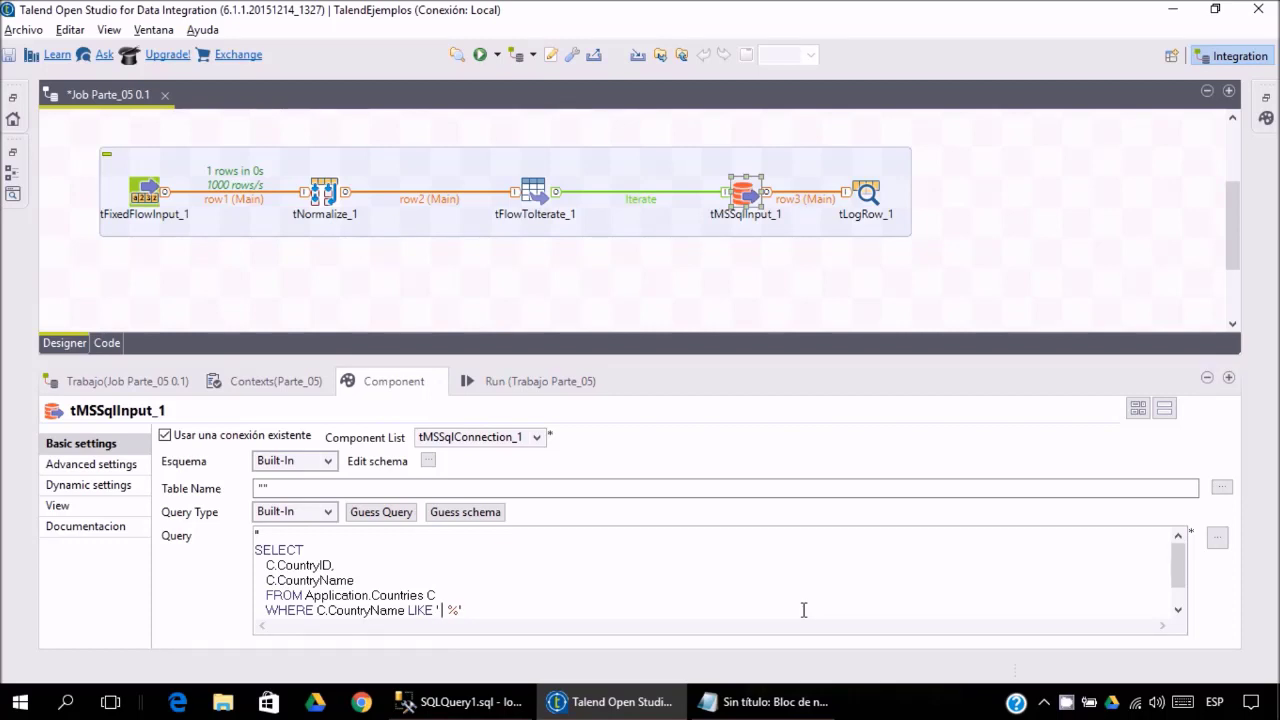
text((Sr)
key(BackSpace)
text(tring) go)
key(BackSpace)
text(lobalMa)
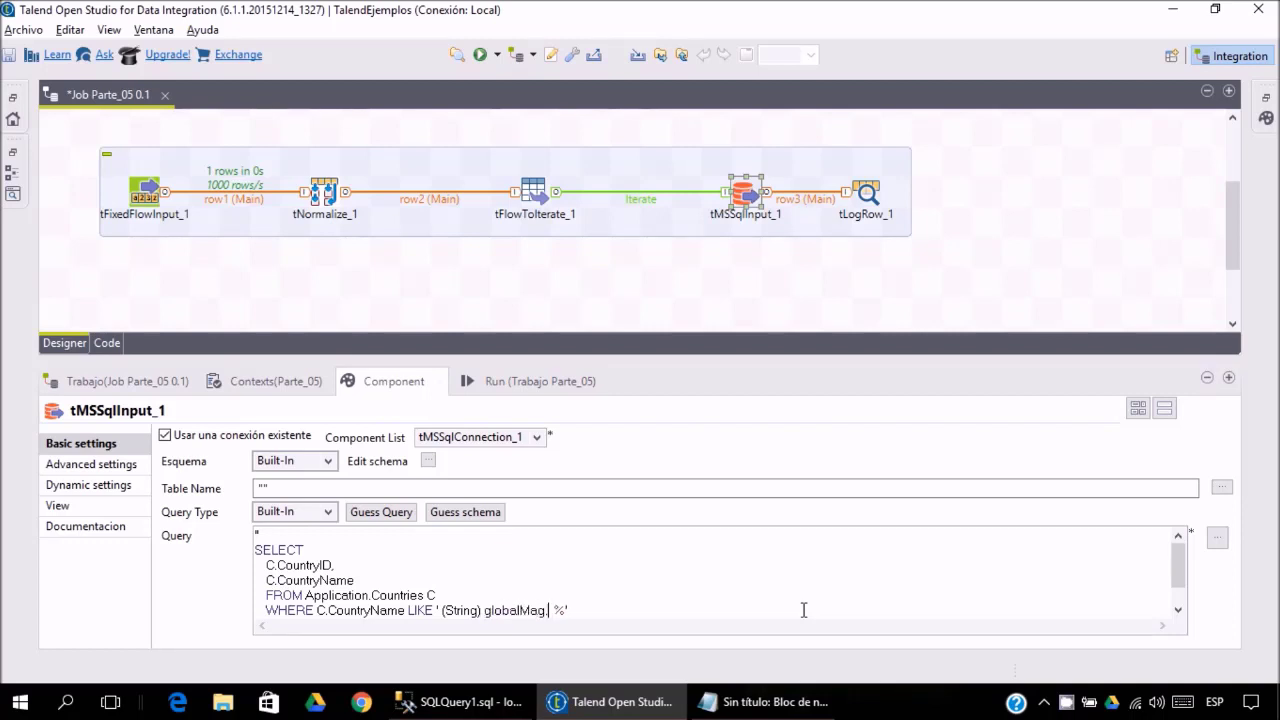
text(t)
key(BackSpace)
text(p.get)
text(())
text("")
Check the column name in the tNormalize_1 schema and set the globalMap key in the tMSSqlInput_1 query to row2.Letras.
click(318, 198)
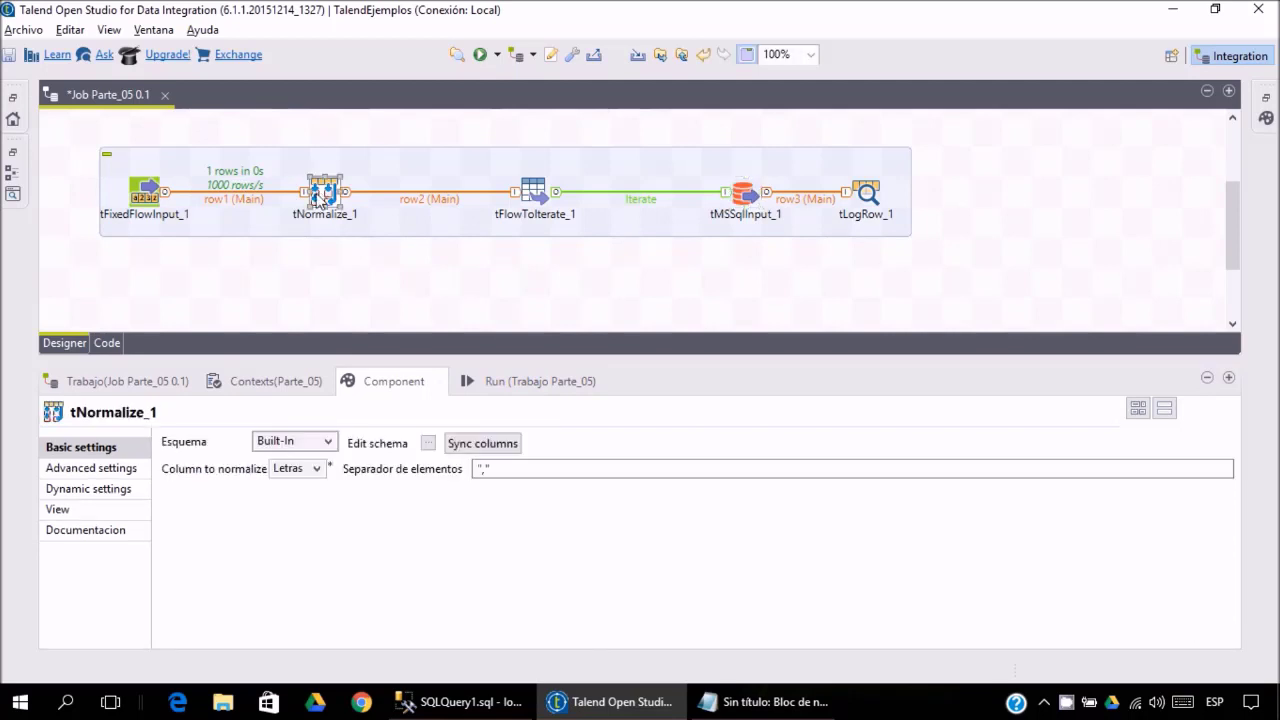
click(427, 444)
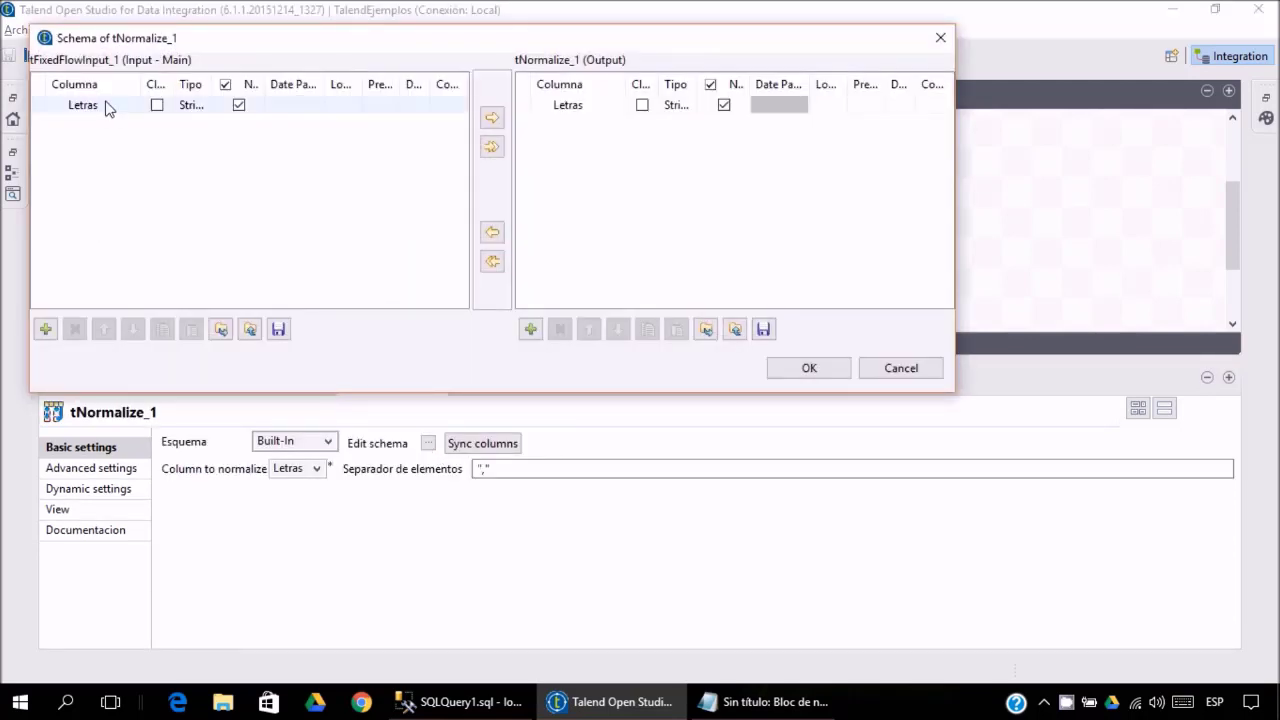
click(940, 37)
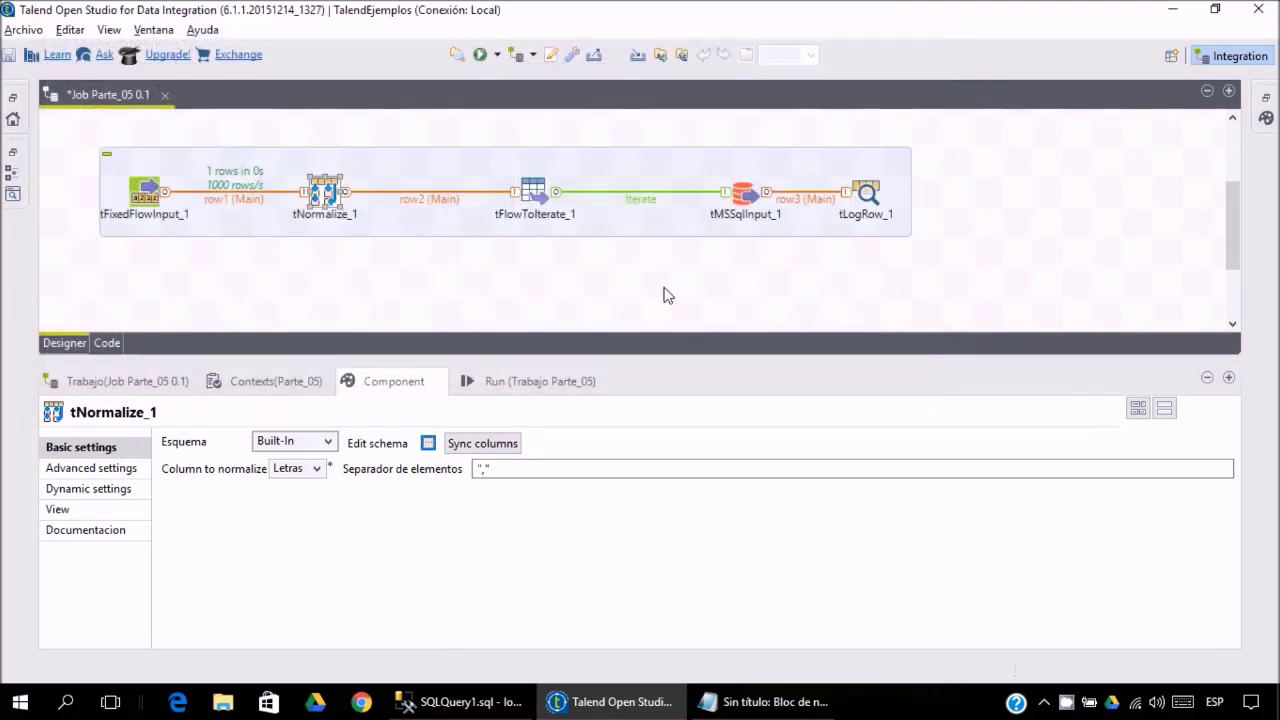
click(730, 220)
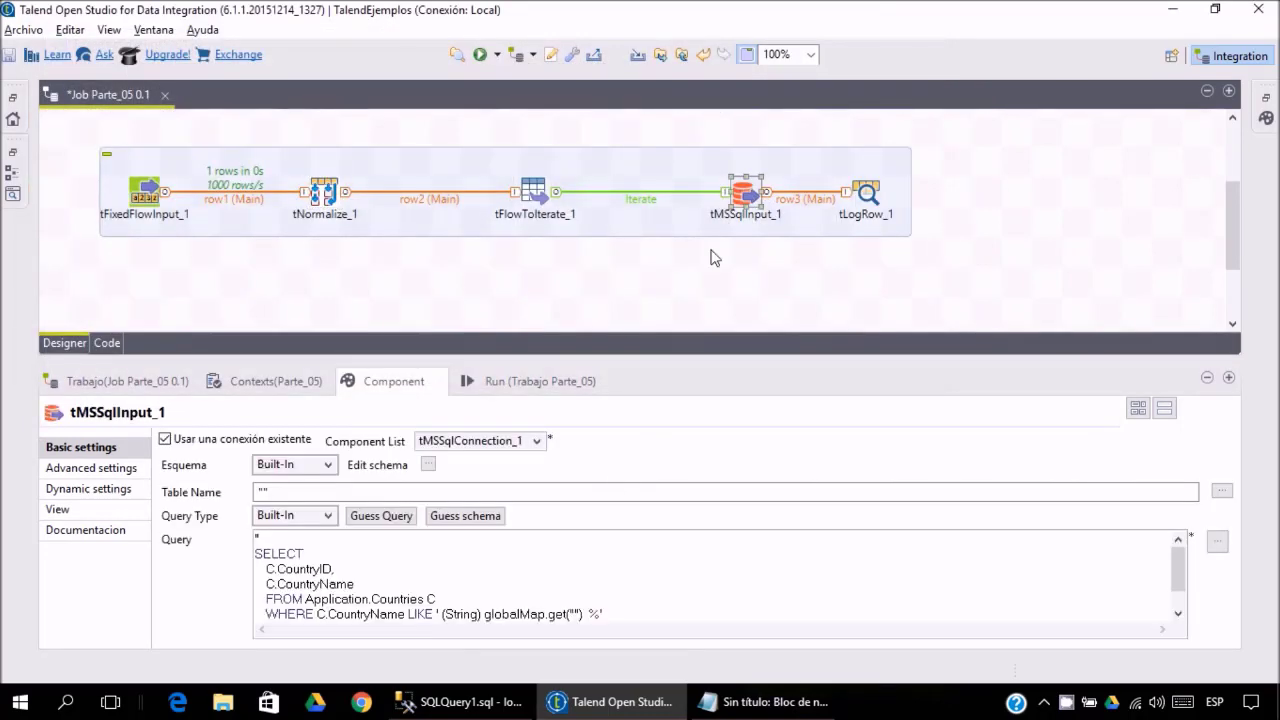
click(575, 614)
text(Letras)
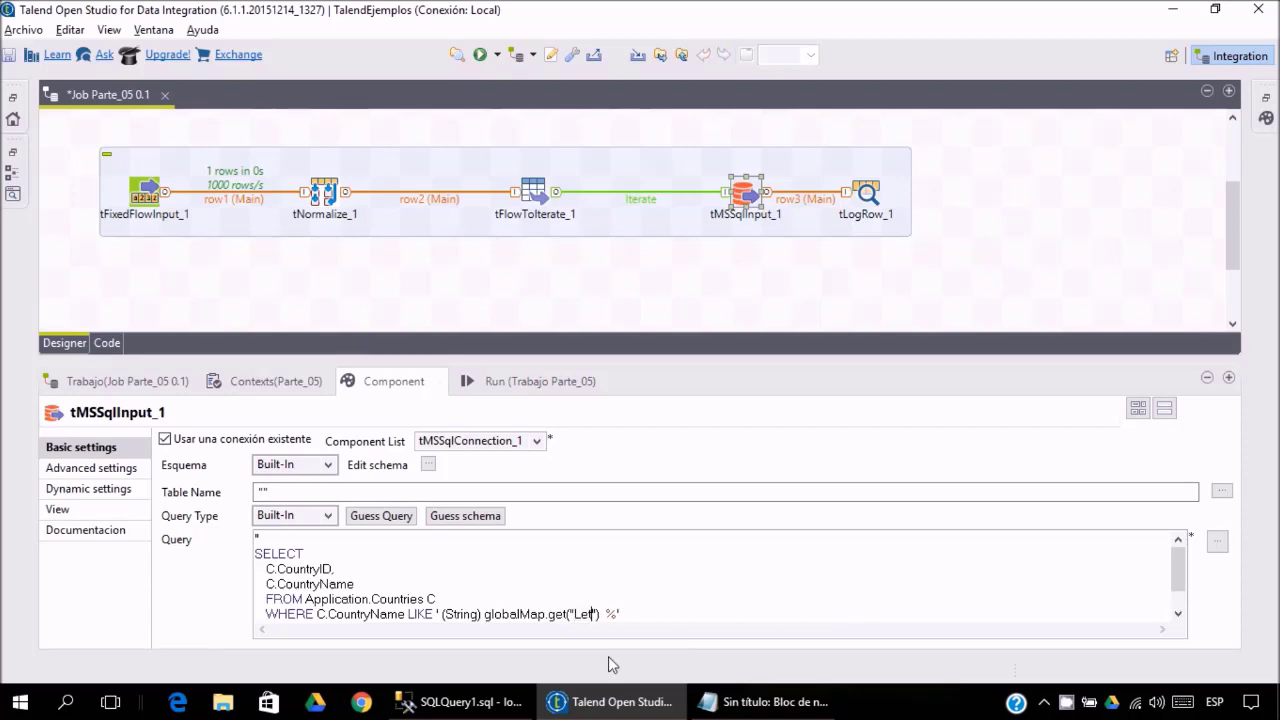
key(Left)
key(Left)
key(Left)
text(row2.)
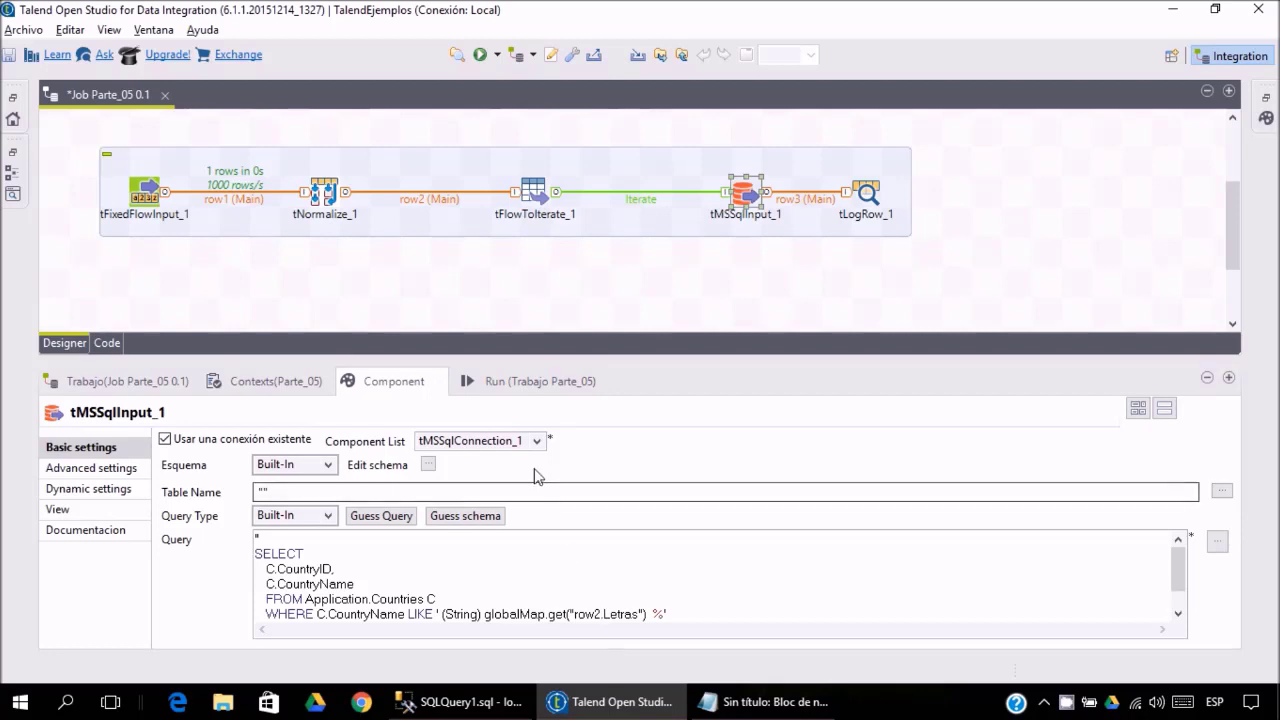
Compare the row2 link entering tFlowToIterate_1 with the row2 prefix used in the tMSSqlInput_1 query.
click(537, 178)
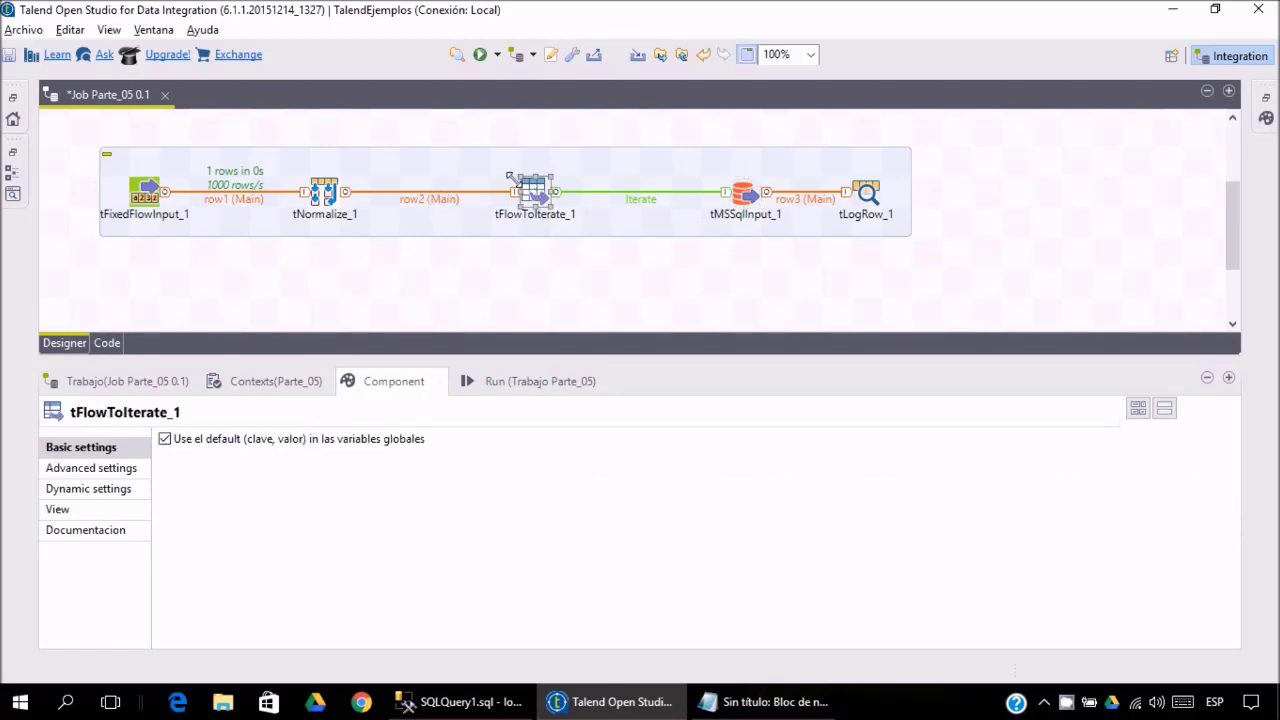
click(445, 200)
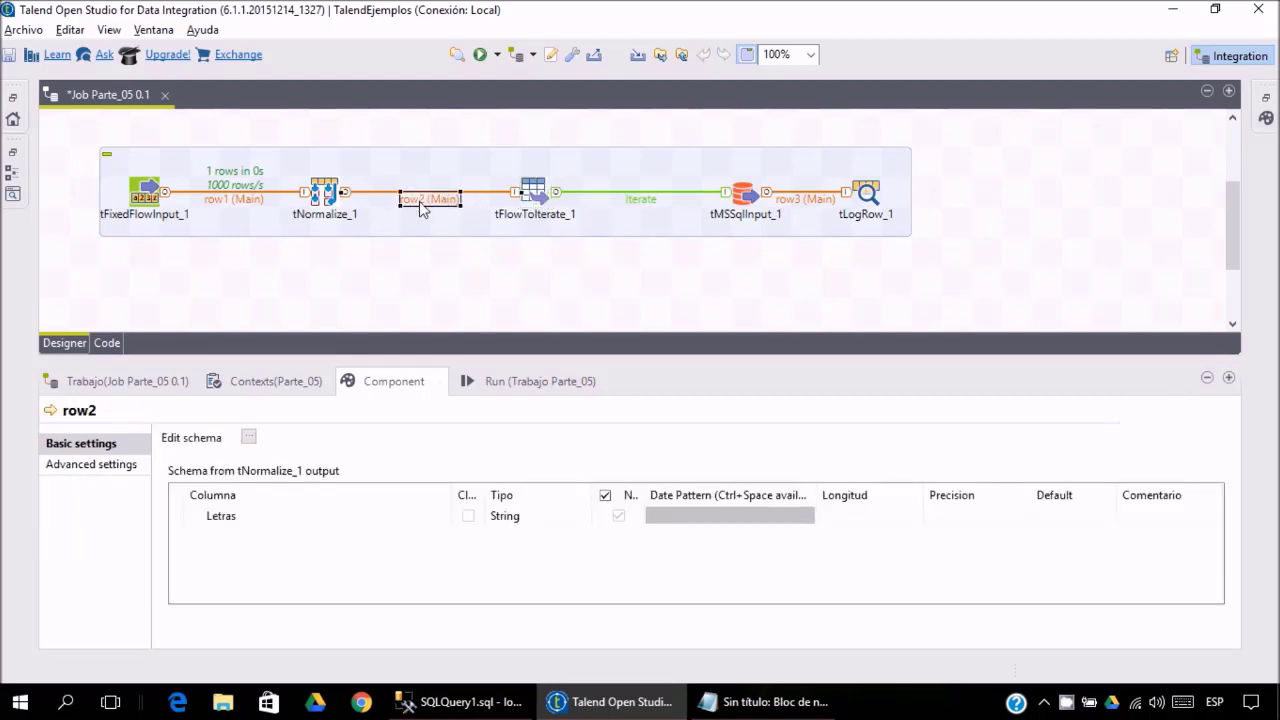
click(532, 188)
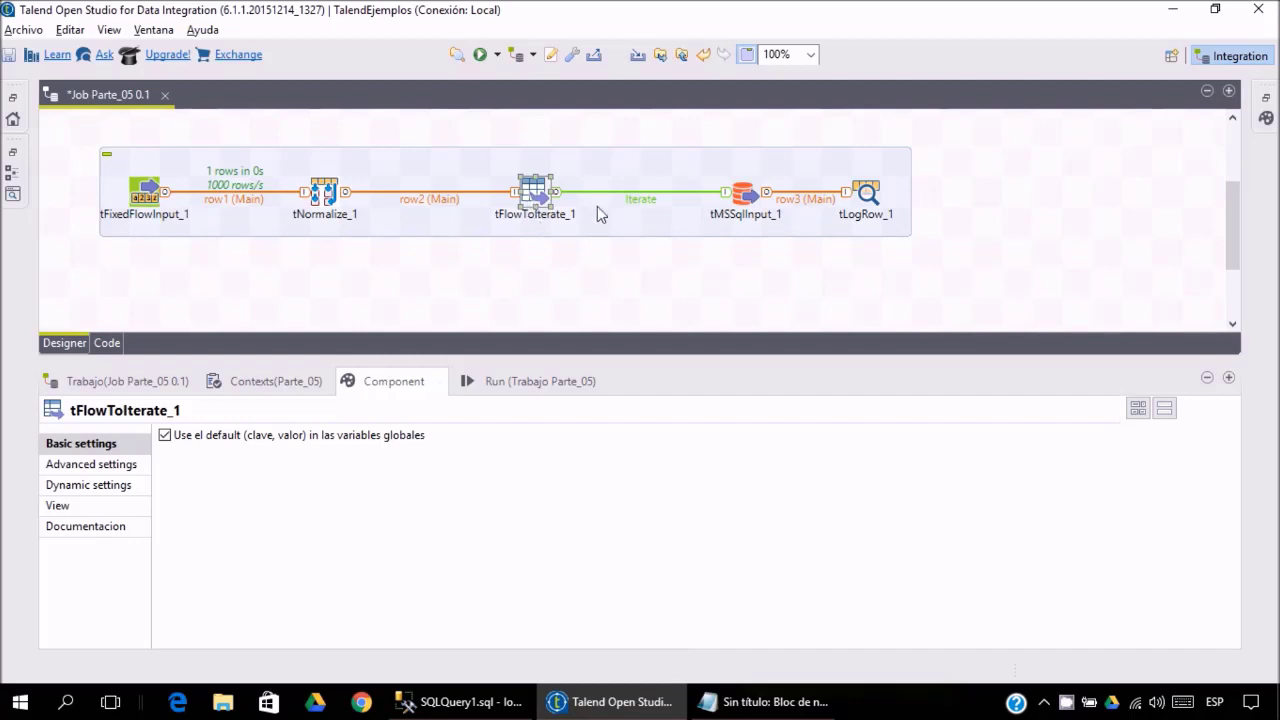
click(742, 195)
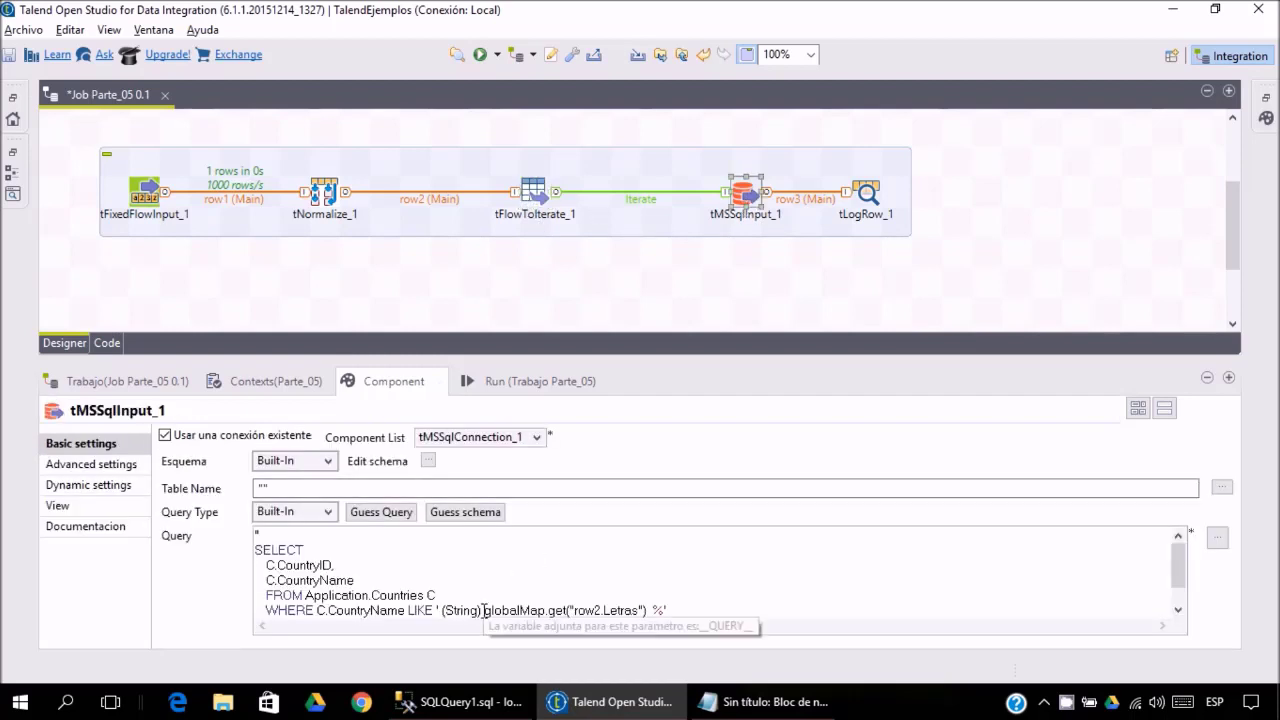
drag(482, 610, 600, 614)
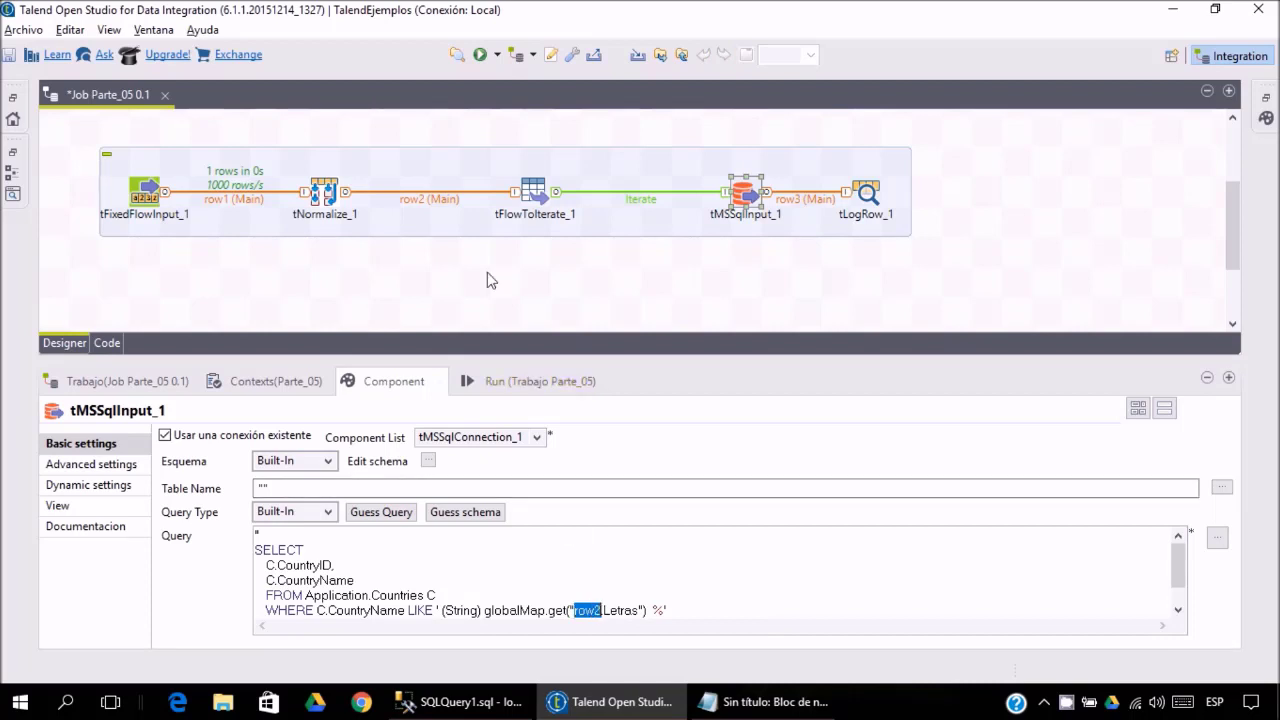
click(603, 611)
Rename the row2 link between tNormalize_1 and tFlowToIterate_1 to rowLetras.
click(428, 201)
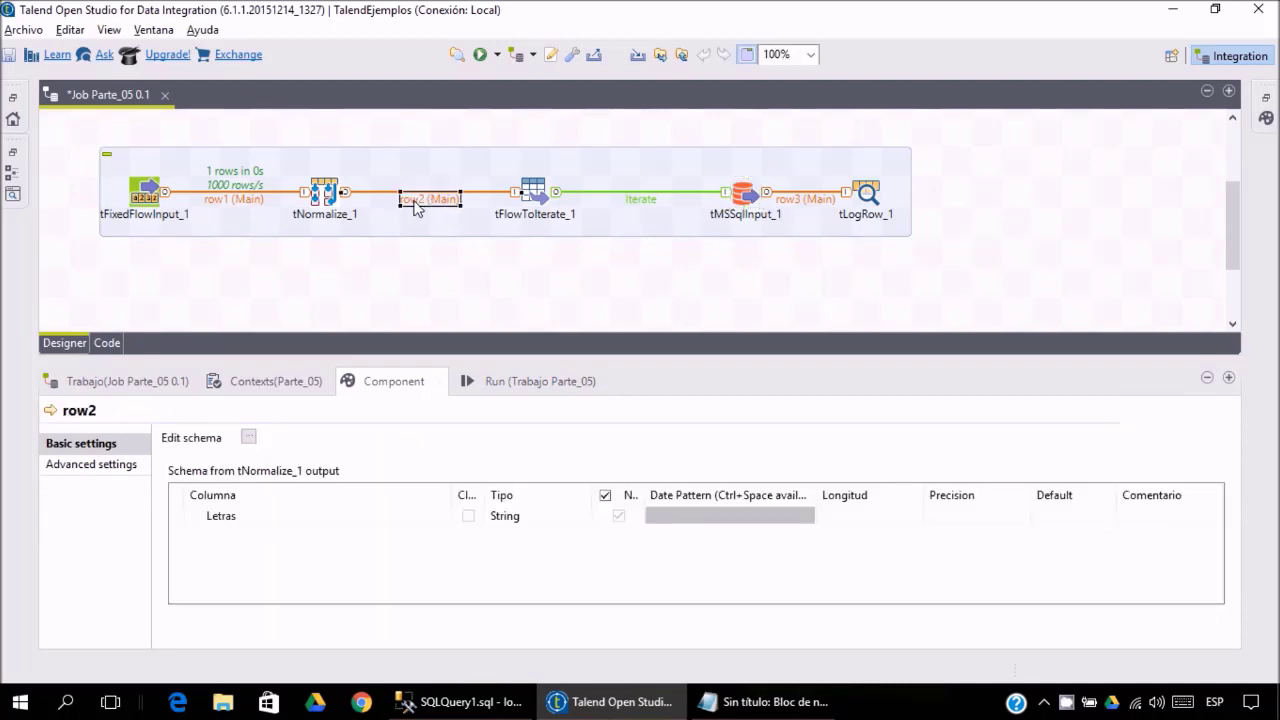
click(418, 201)
text(rowLetras)
key(Return)
Change the globalMap key in the tMSSqlInput_1 query to rowLetras.Letras.
click(748, 195)
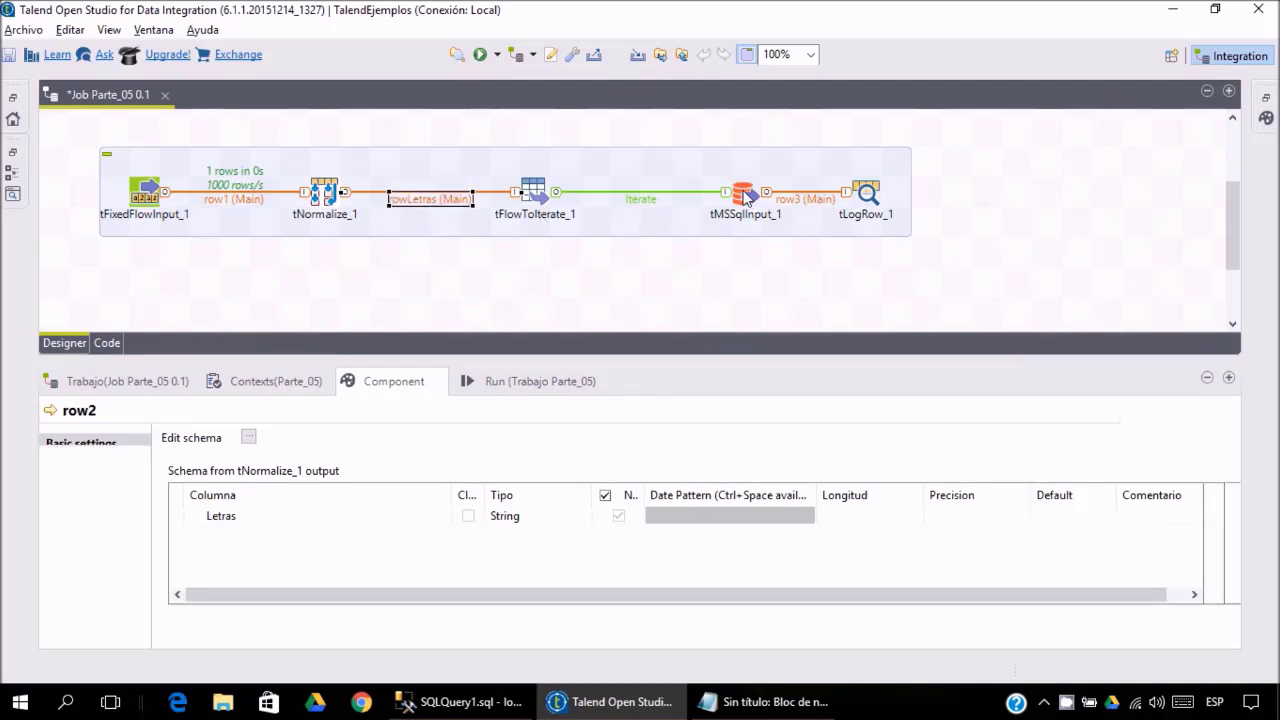
click(595, 611)
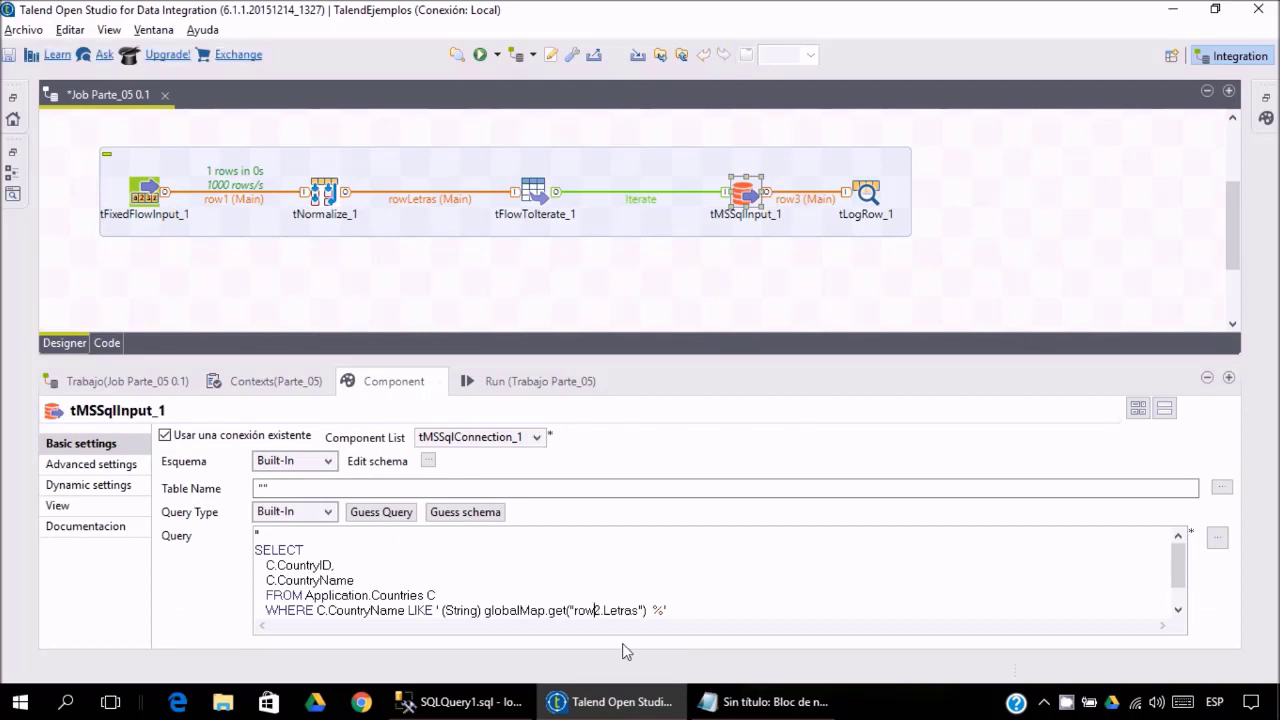
key(Delete)
text(Letras)
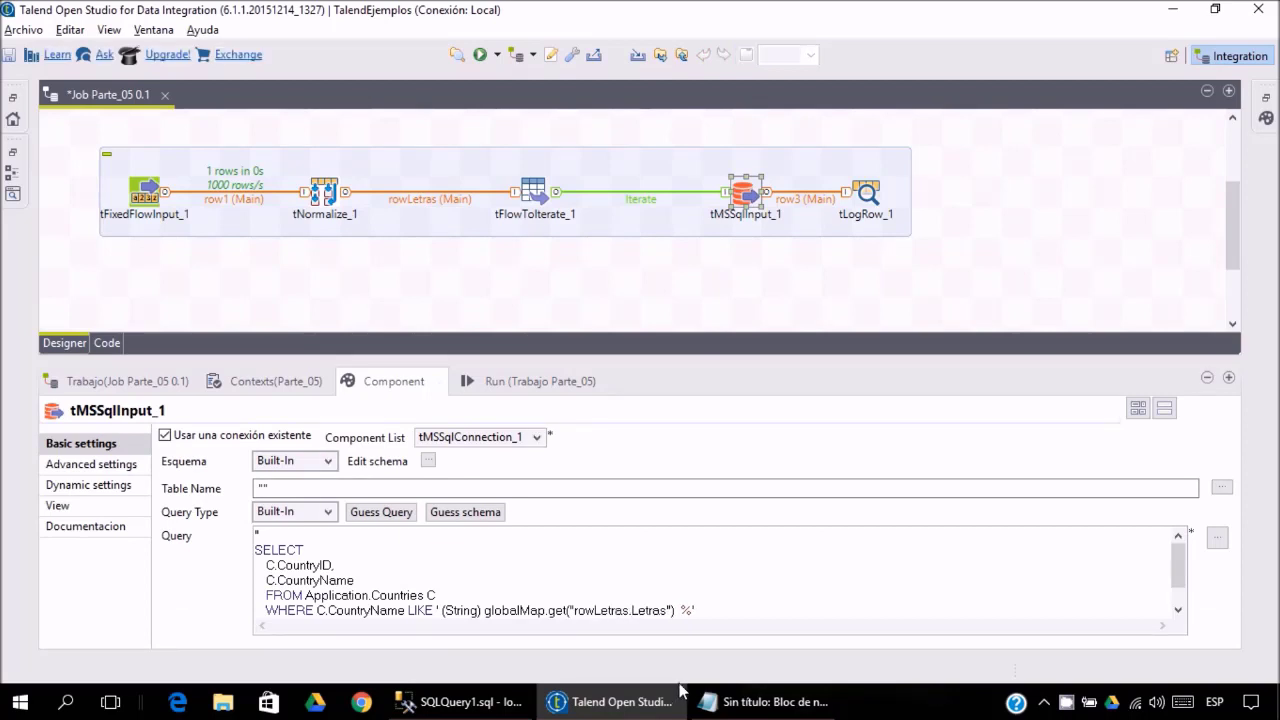
Concatenate the LIKE condition as '" + (String) globalMap.get("rowLetras.Letras") + "%' in the query and save the job.
click(681, 611)
drag(515, 364, 515, 281)
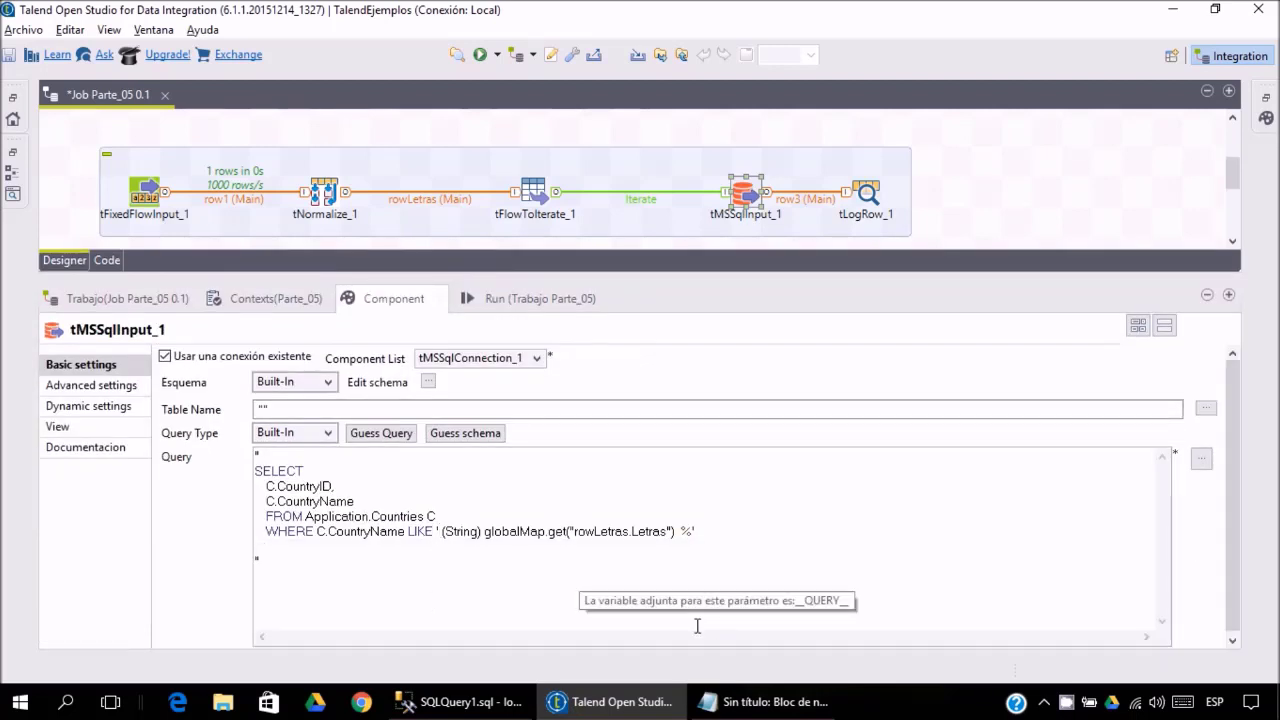
click(438, 532)
text(")
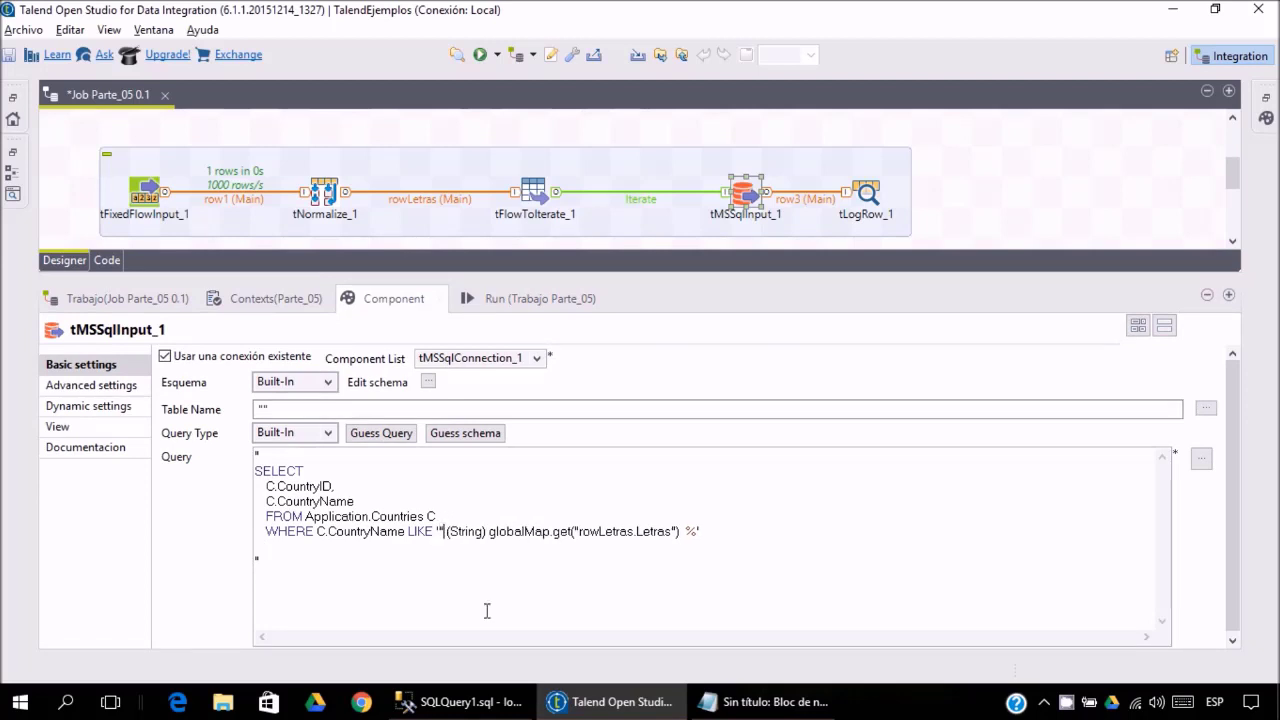
text( +)
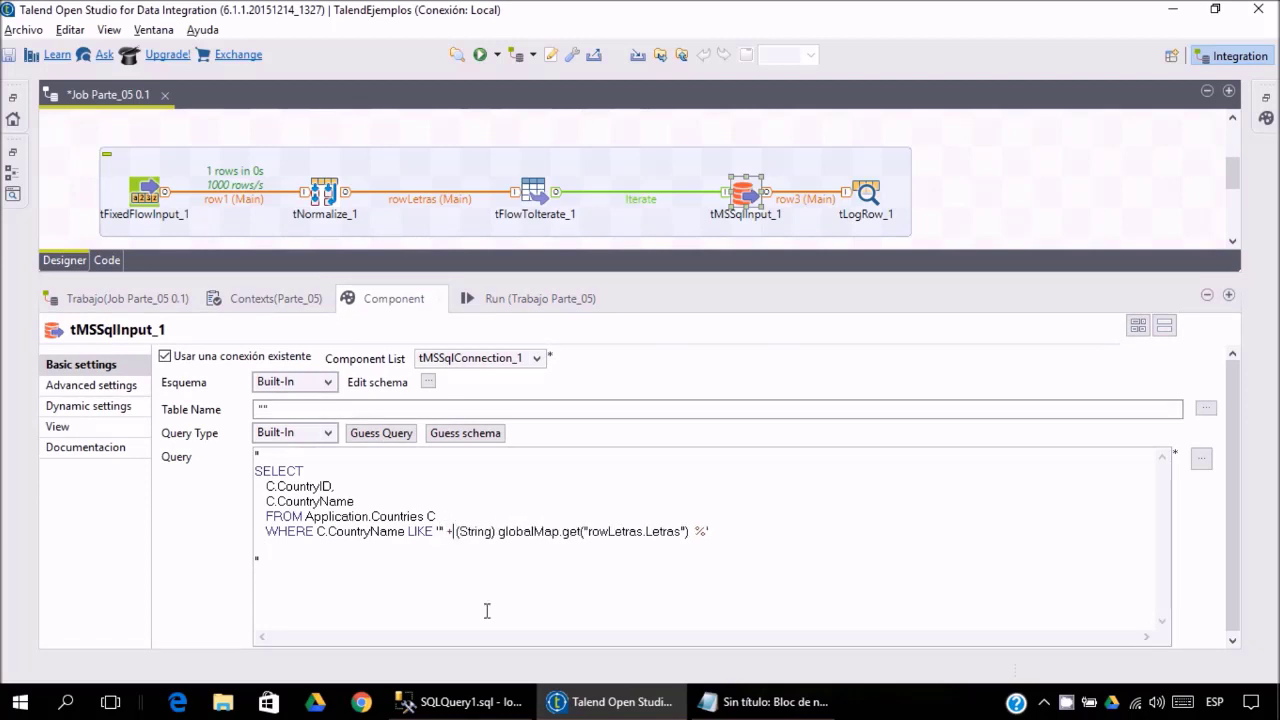
key(ctrl+Right)
text(+ ")
key(ctrl+s)
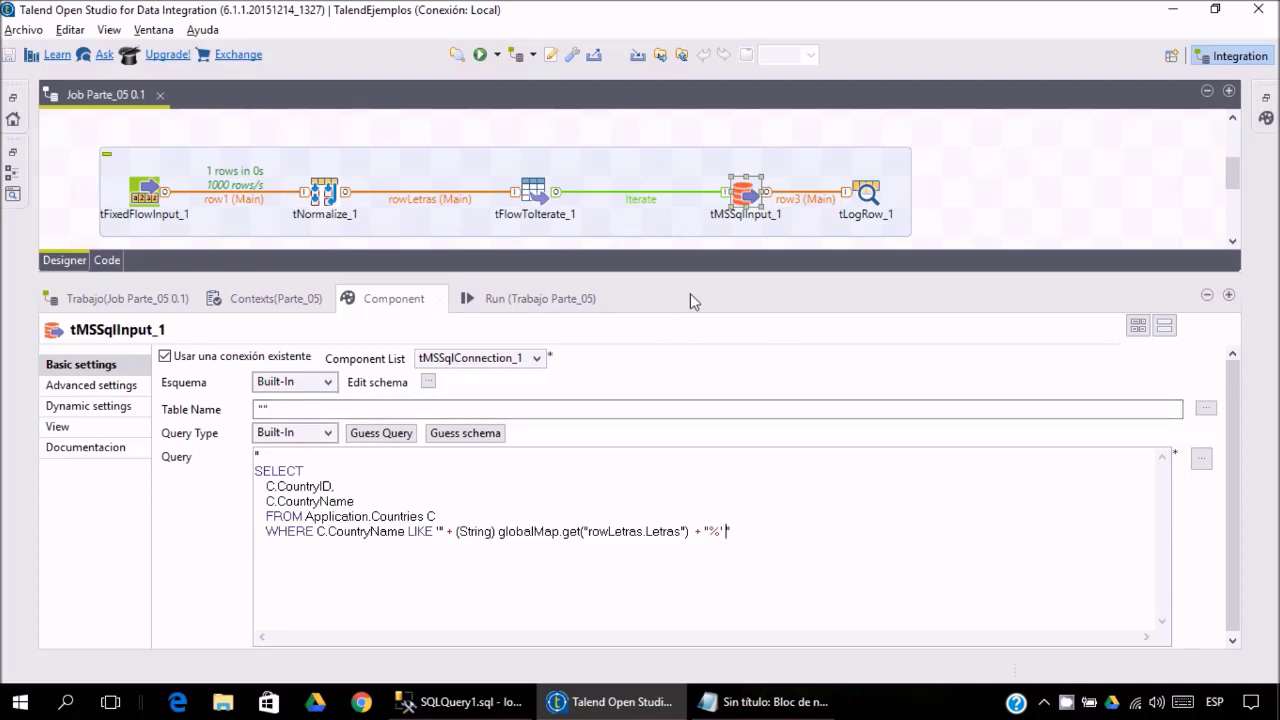
Check the tLogRow_1 settings and rename the component to "Salida paises".
drag(694, 271, 724, 512)
click(868, 240)
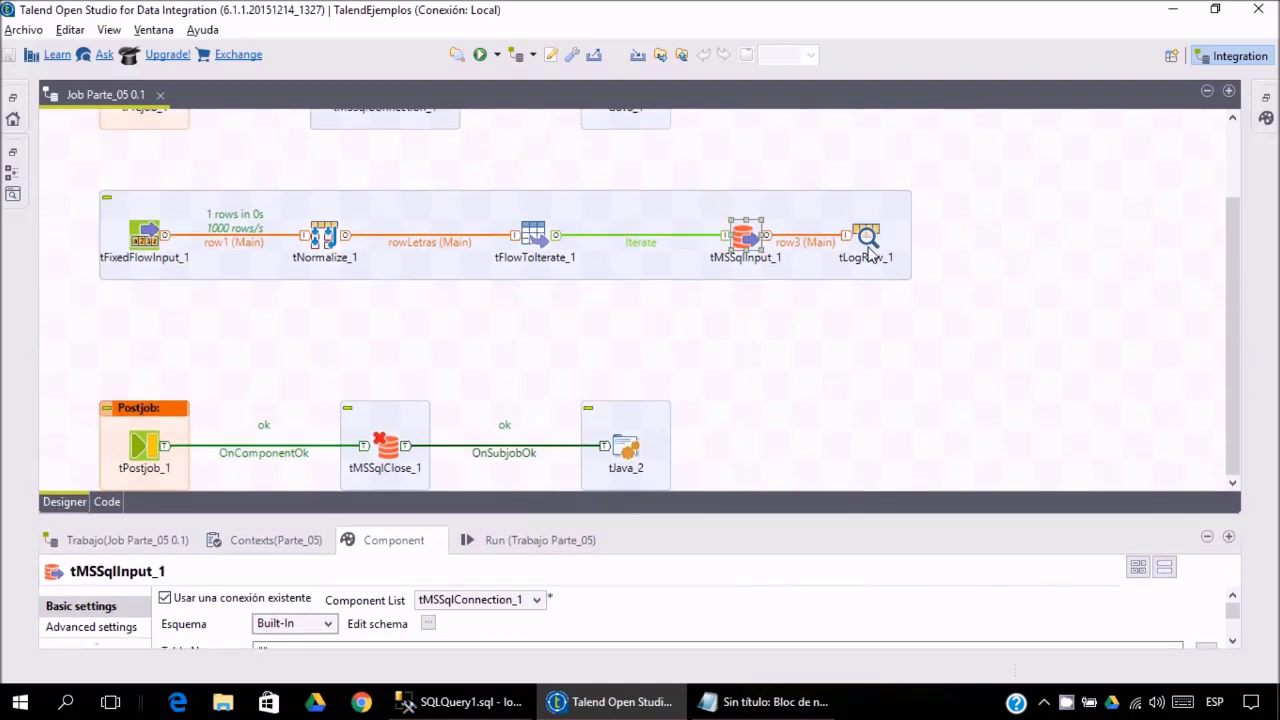
drag(846, 513, 812, 352)
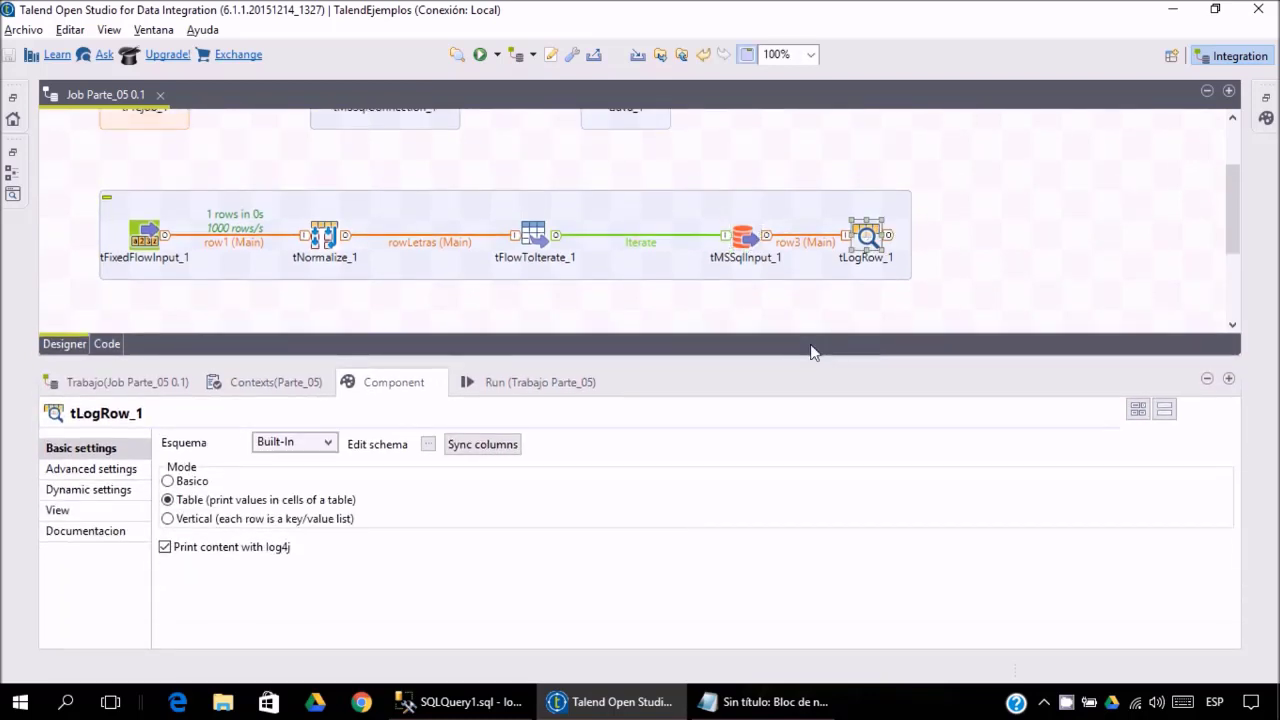
click(875, 262)
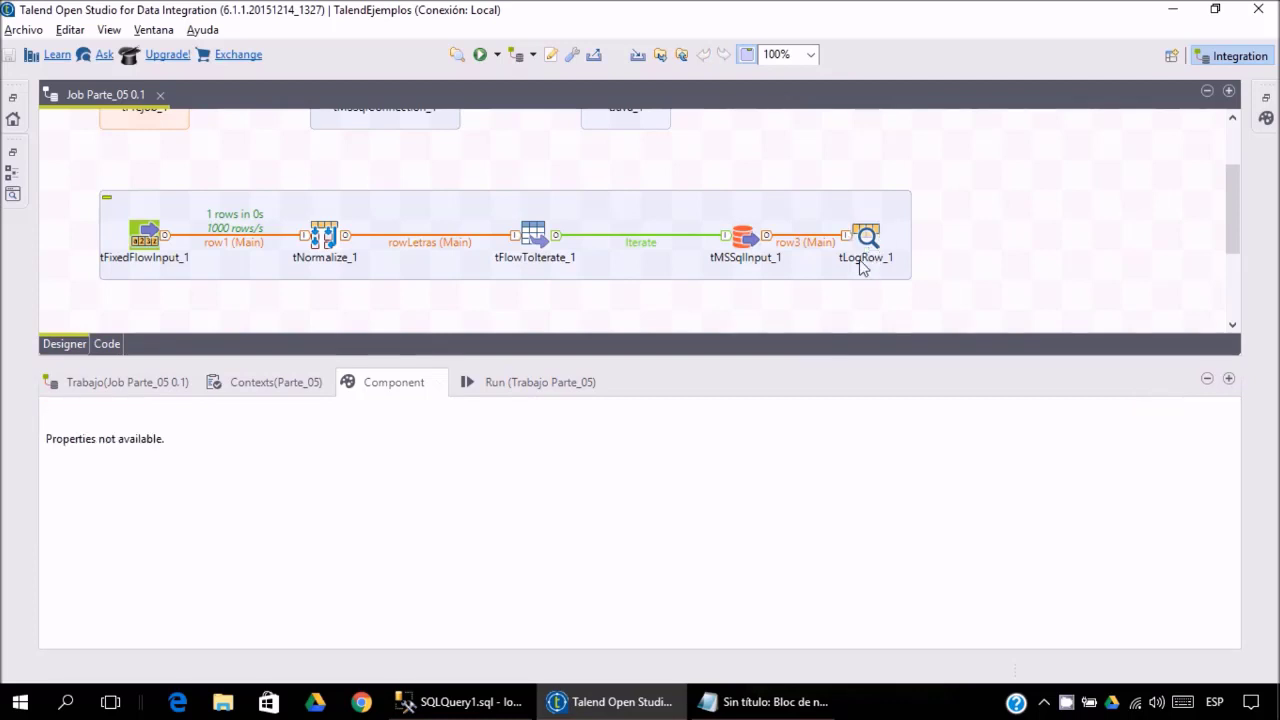
click(861, 258)
text(Salida pais)
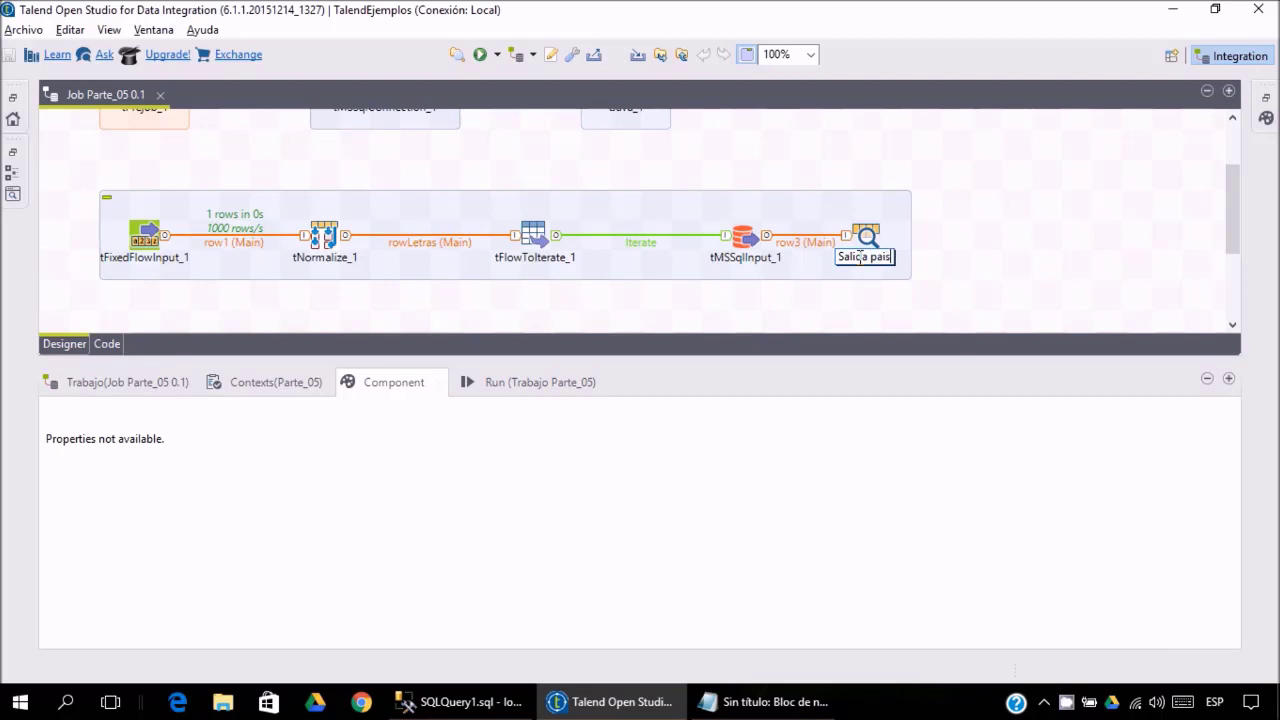
key(BackSpace)
text(ses)
key(Return)
Save the Parte_05 job and run it.
key(ctrl+s)
click(521, 383)
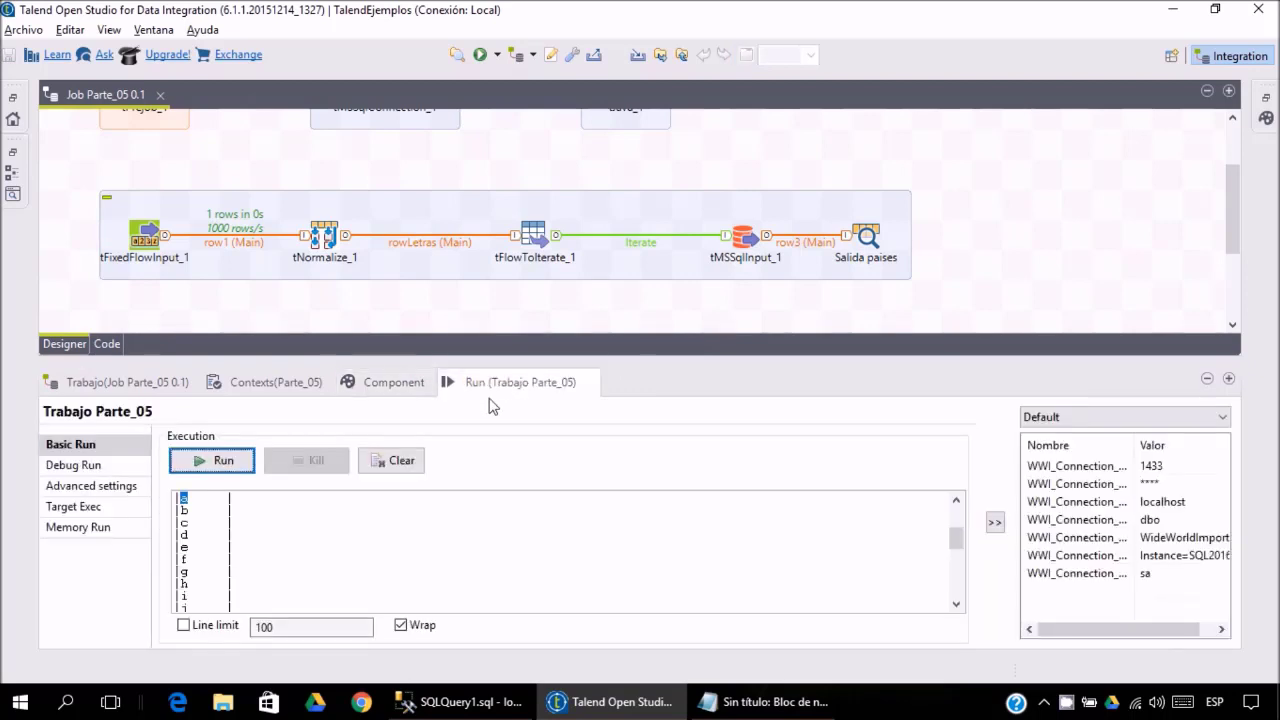
click(216, 468)
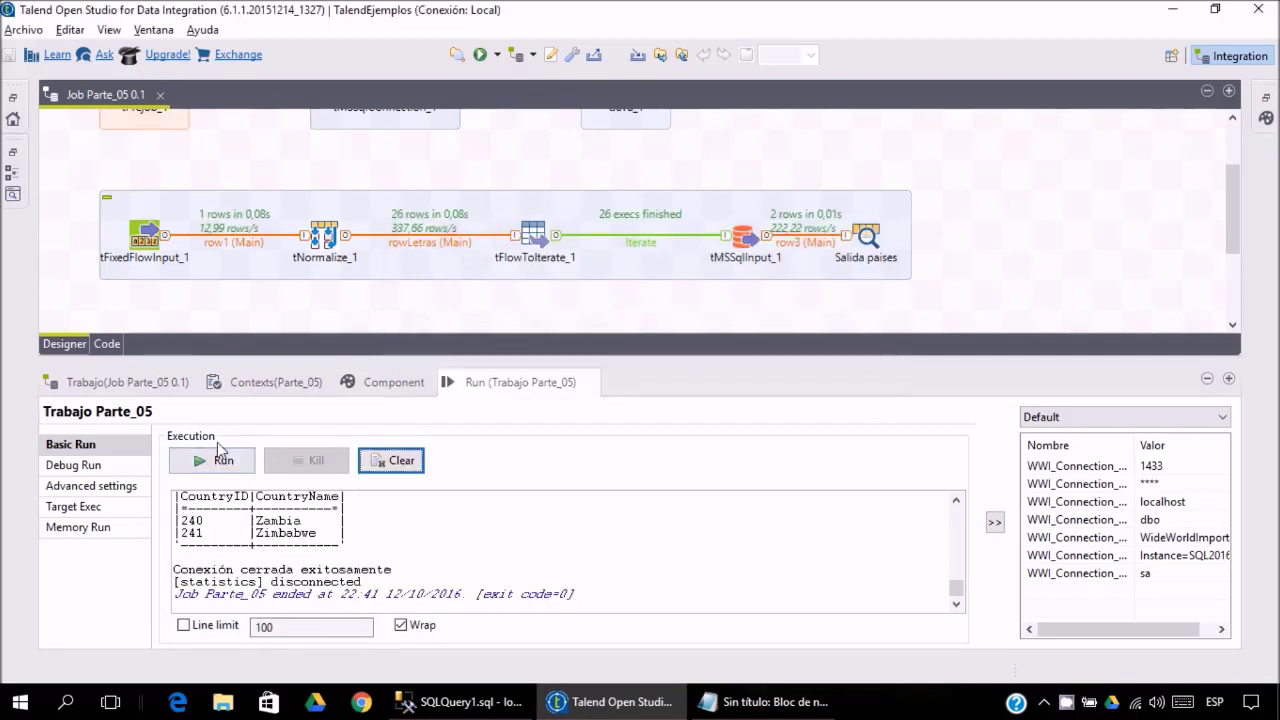
Enlarge the run console and examine the start of the Parte_05 output, including the connection message and the Salida paises table title.
drag(957, 590, 957, 515)
drag(724, 358, 724, 276)
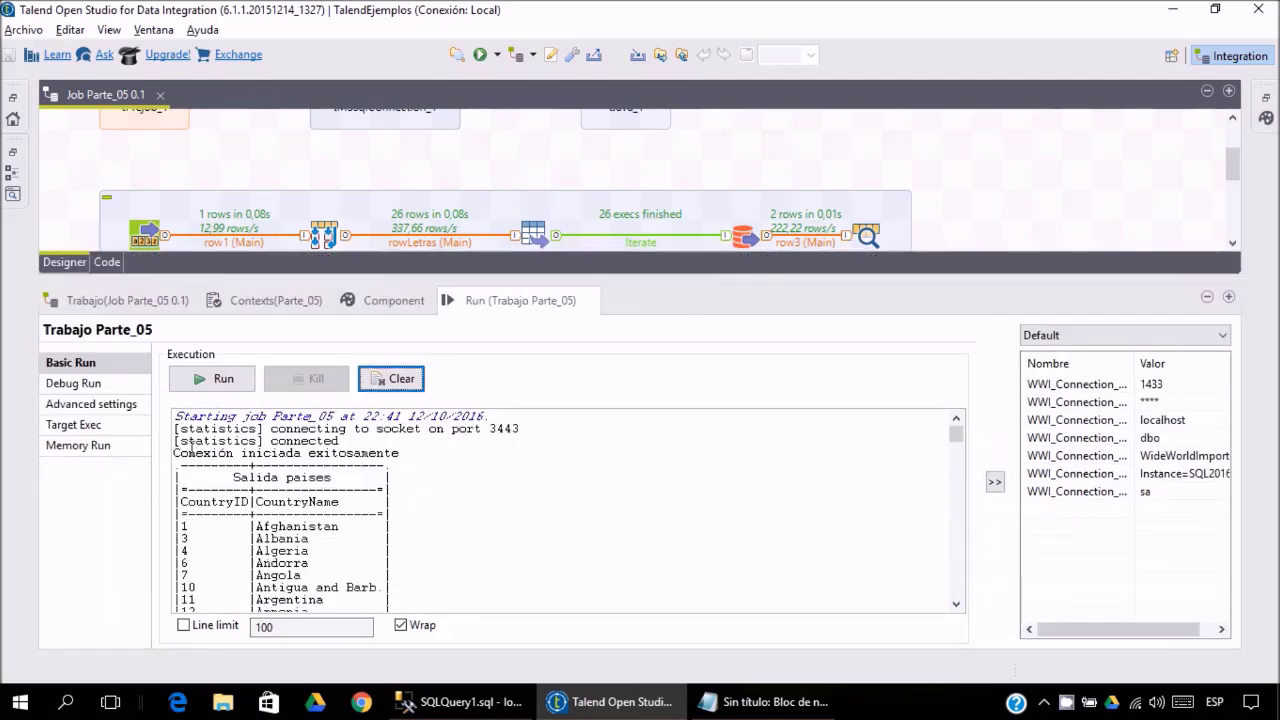
drag(176, 451, 415, 453)
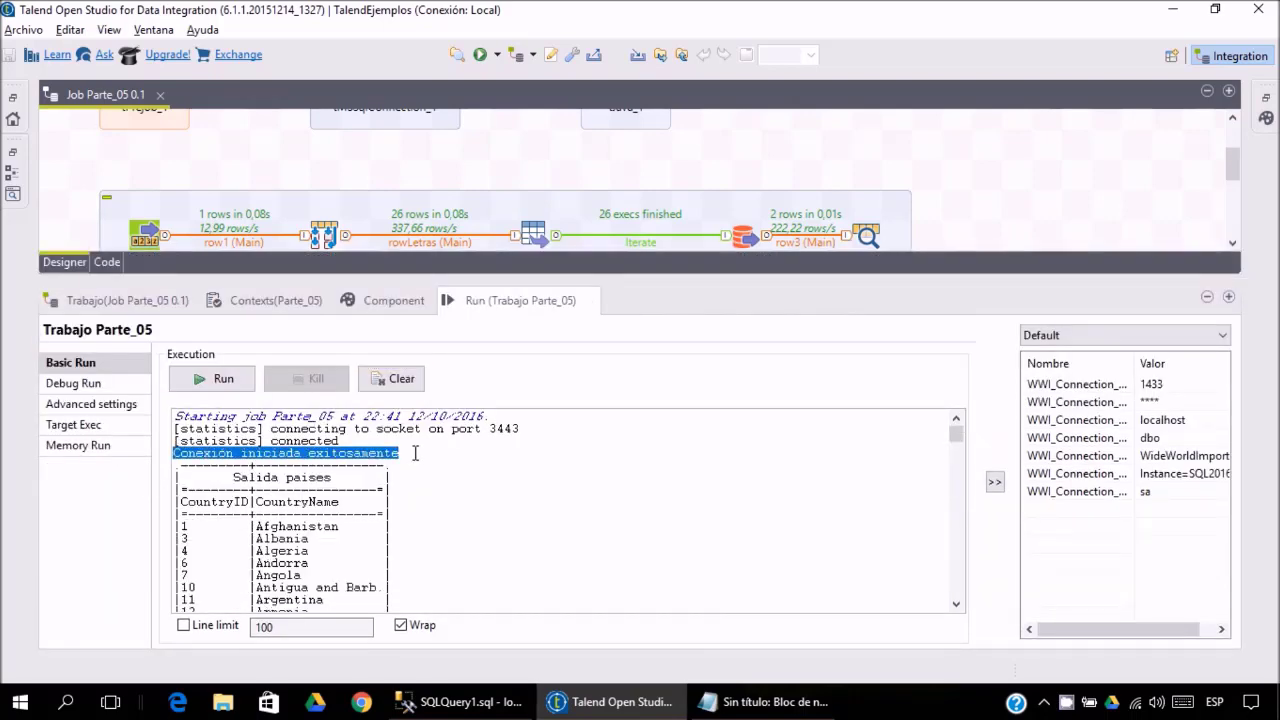
click(421, 461)
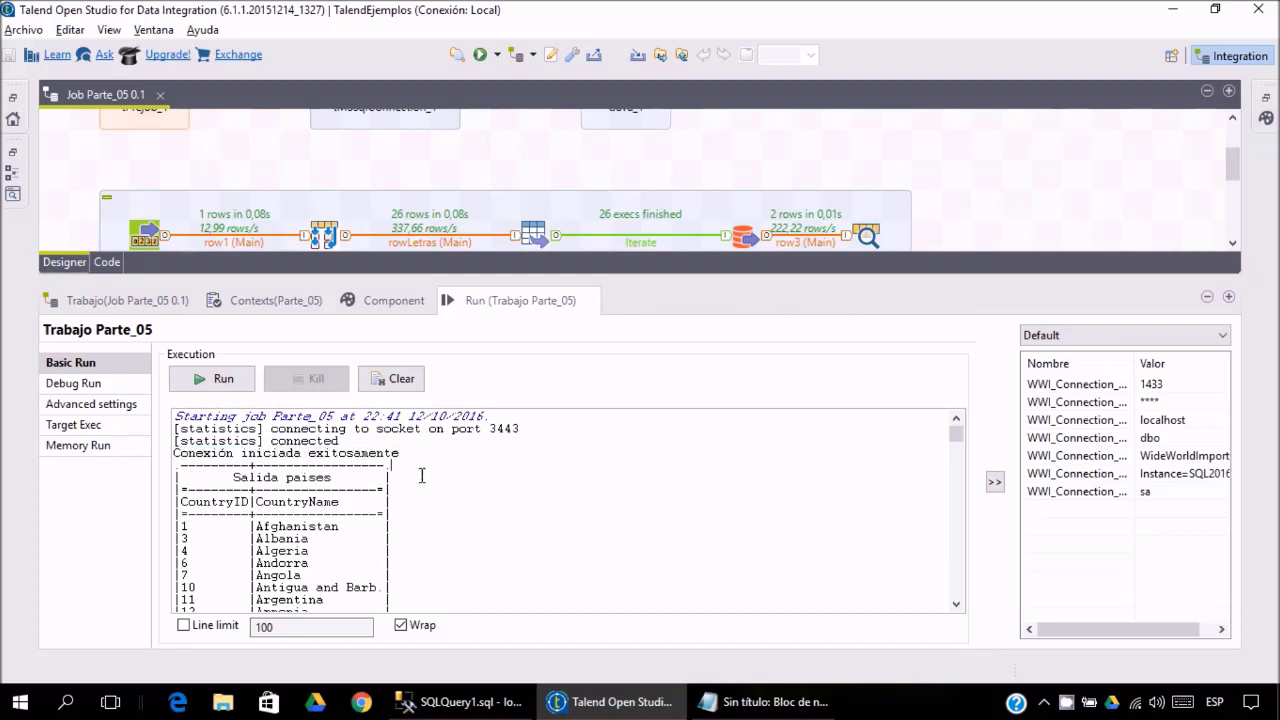
scroll(418, 478, down, 1)
drag(222, 467, 340, 470)
scroll(323, 504, down, 3)
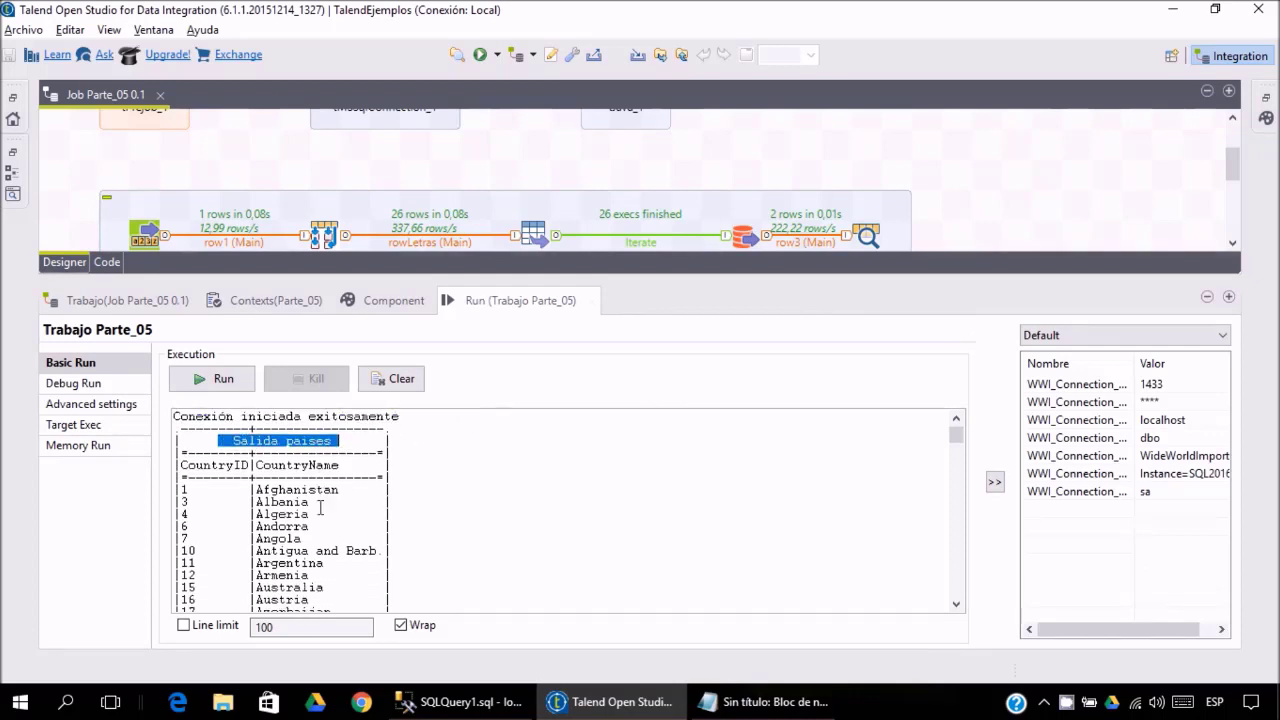
Examine the country tables printed for each letter, from the A countries through the last table at the end of the output.
drag(186, 475, 381, 537)
scroll(381, 537, down, 7)
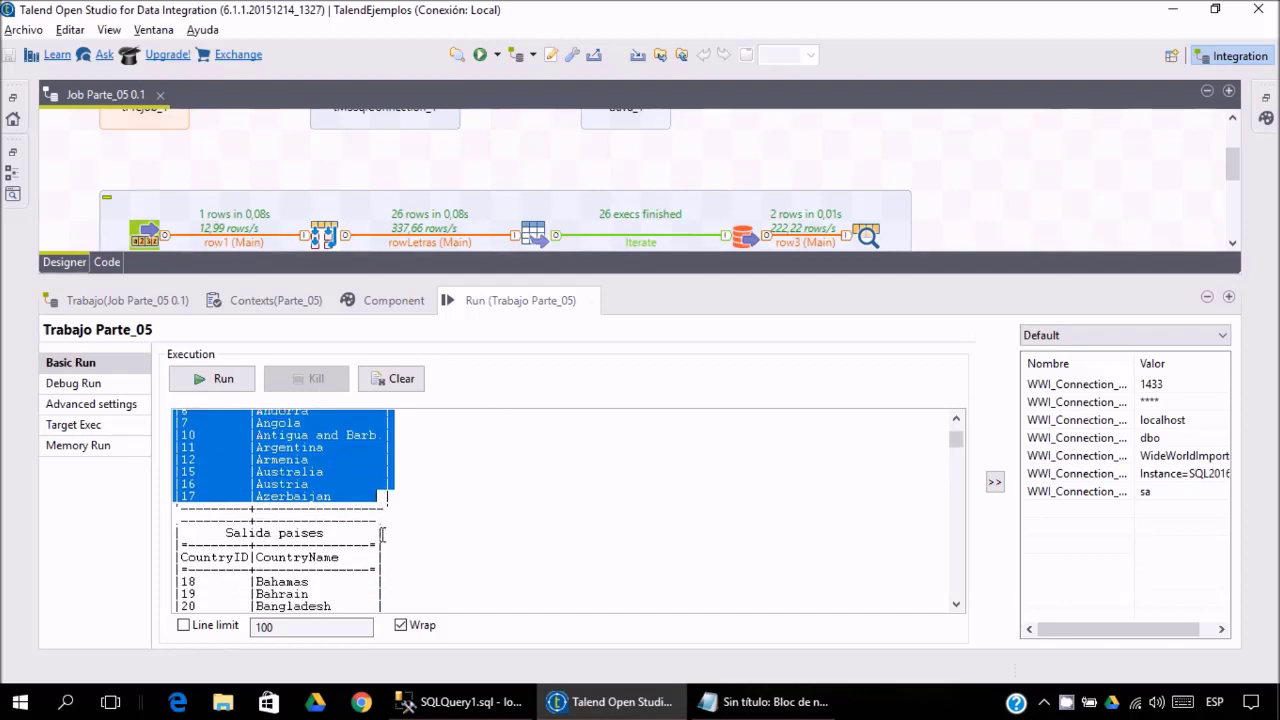
scroll(302, 535, down, 2)
drag(220, 462, 346, 534)
scroll(351, 534, down, 2)
scroll(358, 530, down, 3)
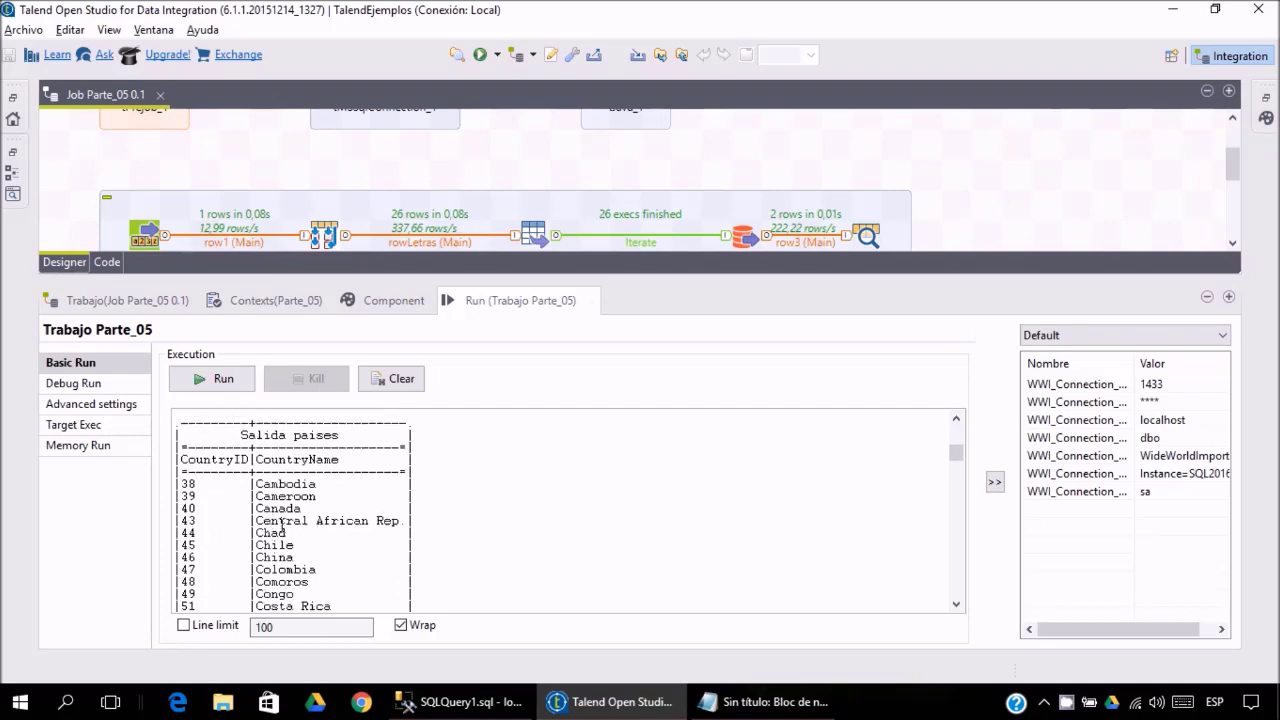
drag(255, 459, 317, 569)
drag(957, 456, 980, 594)
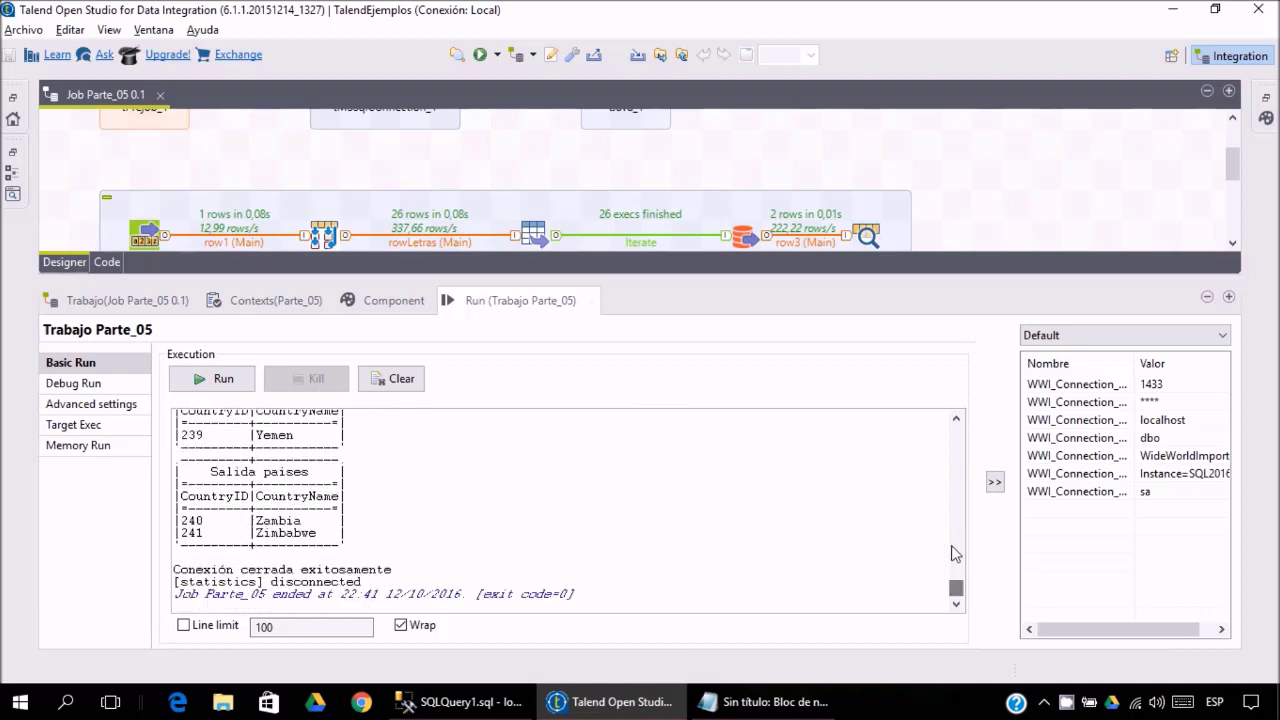
drag(198, 472, 354, 536)
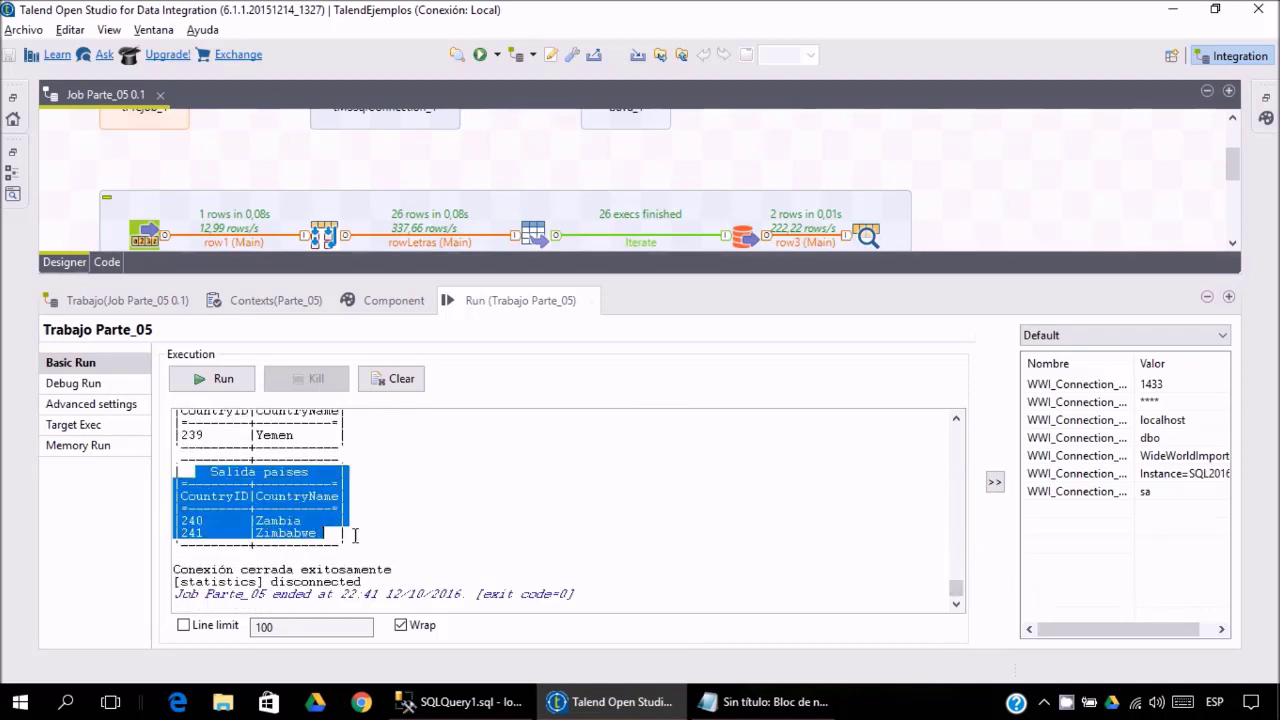
click(412, 527)
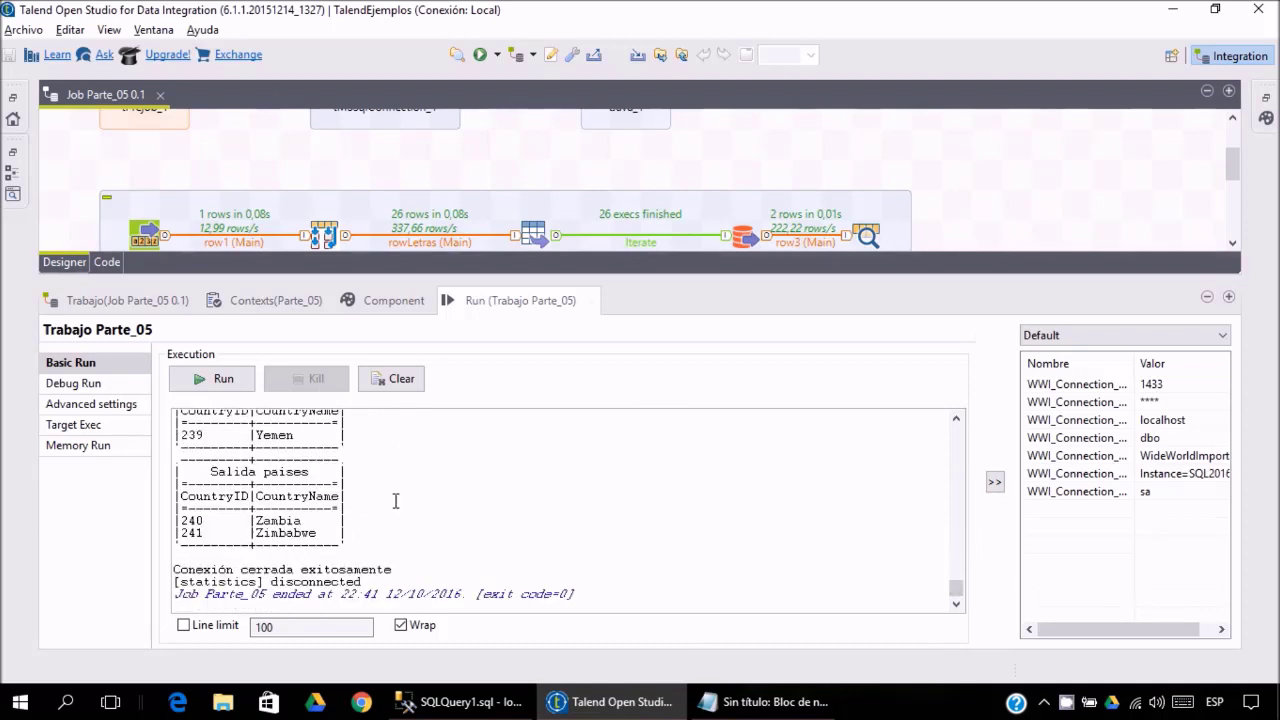
Enlarge the job design area, review the subjobs and select the main flow's components from tFixedFlowInput_1 to Salida paises.
drag(718, 281, 747, 488)
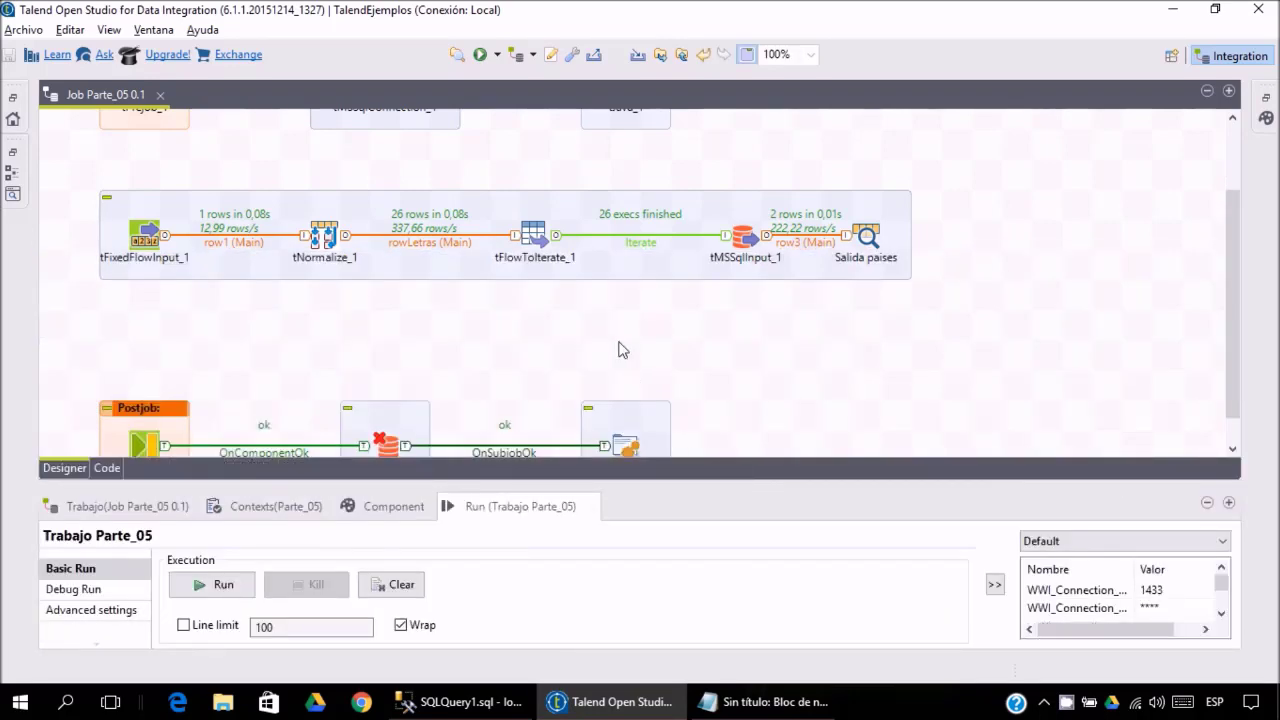
scroll(619, 349, up, 3)
scroll(593, 341, down, 3)
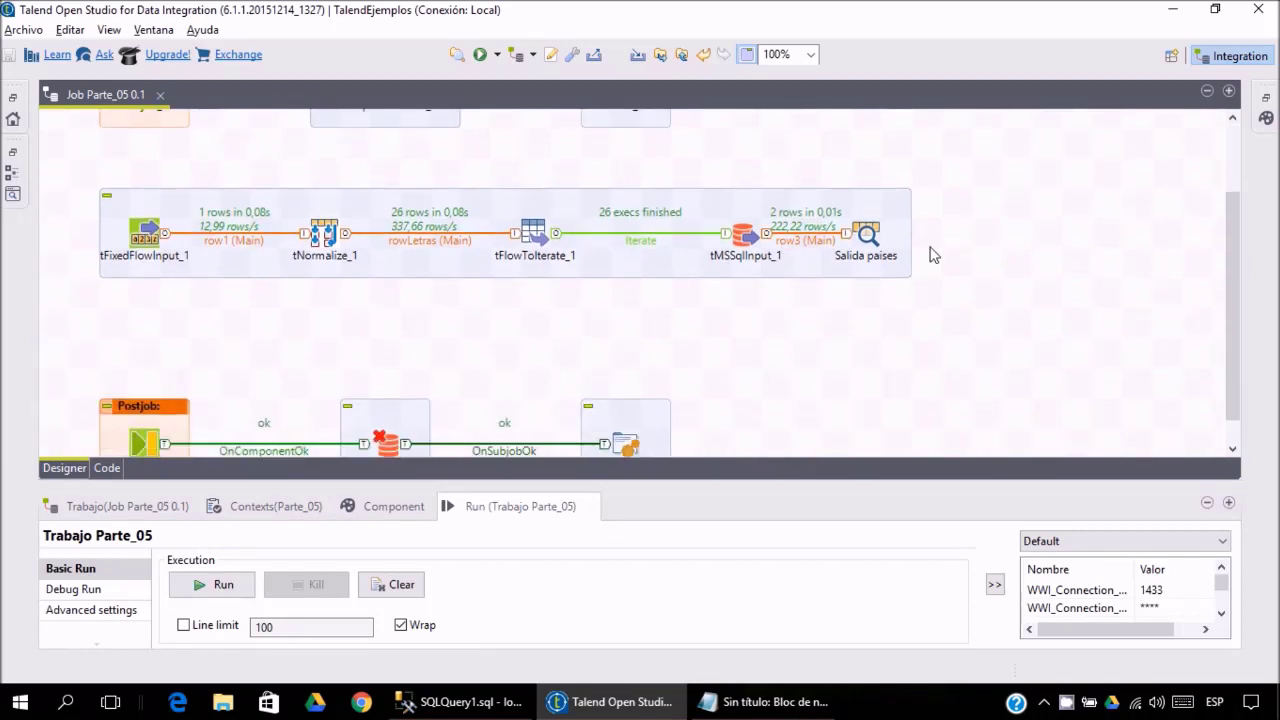
scroll(568, 354, up, 1)
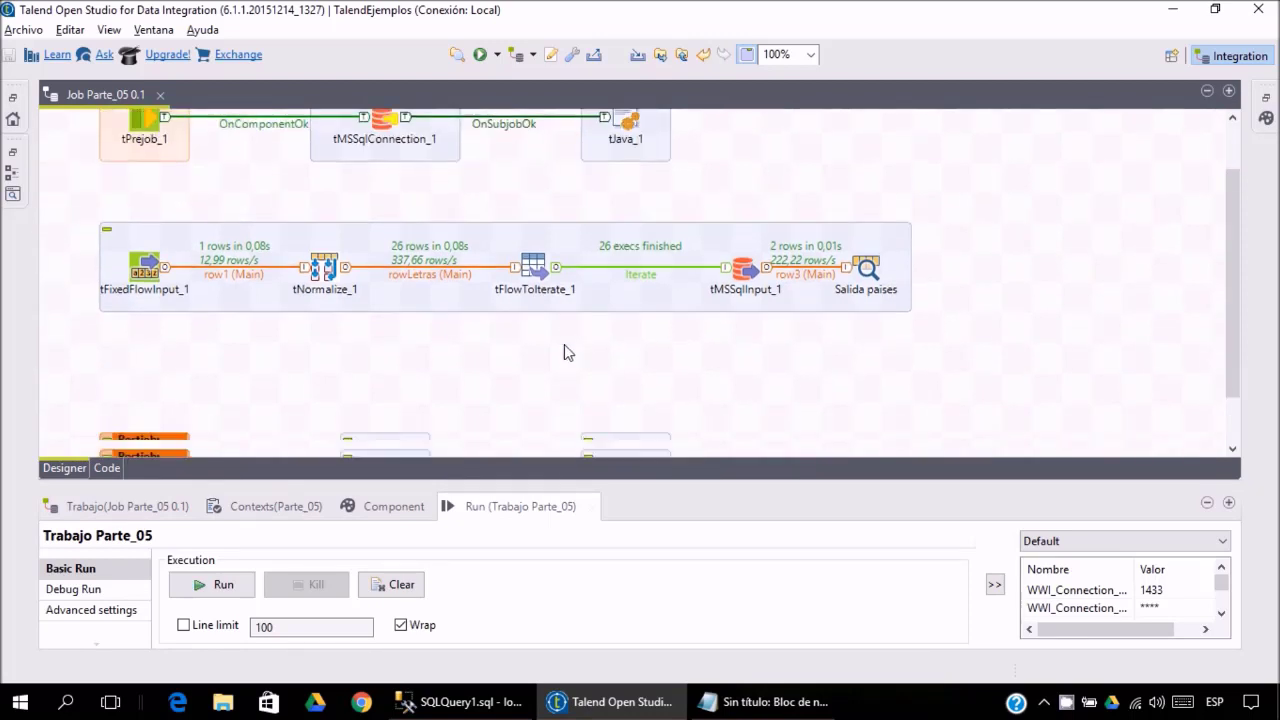
drag(71, 209, 1026, 357)
scroll(1029, 286, up, 2)
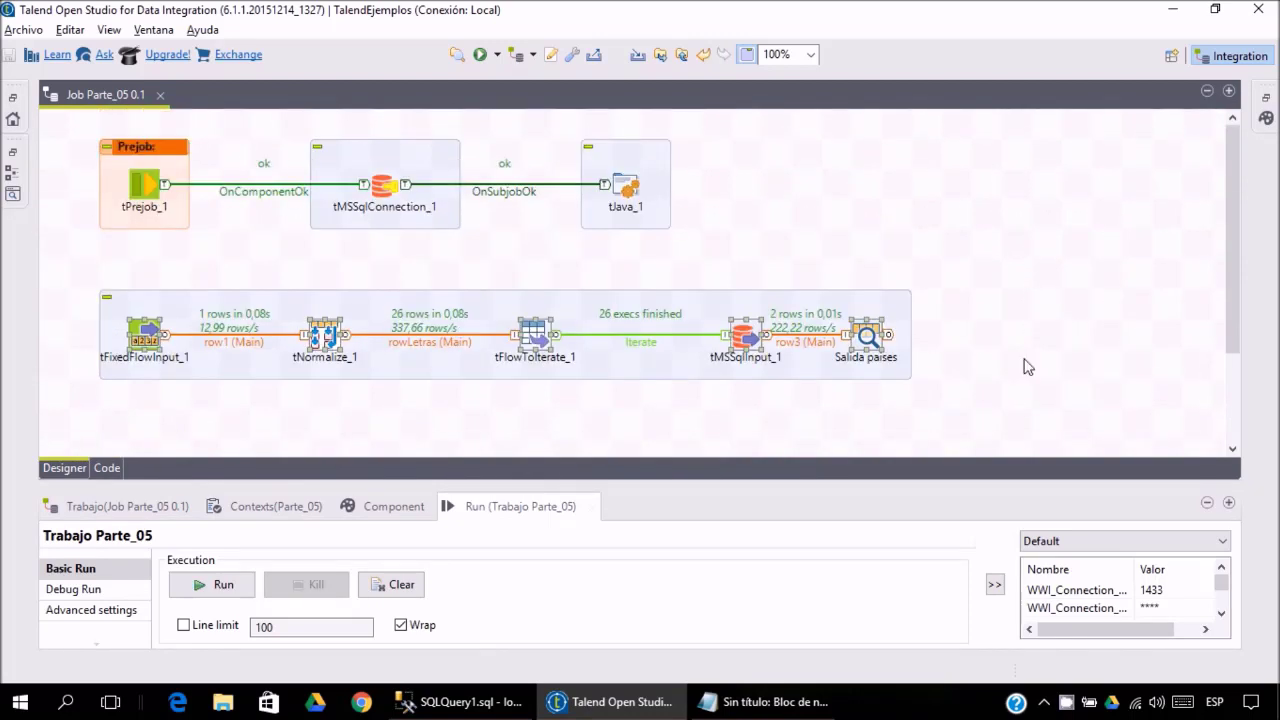